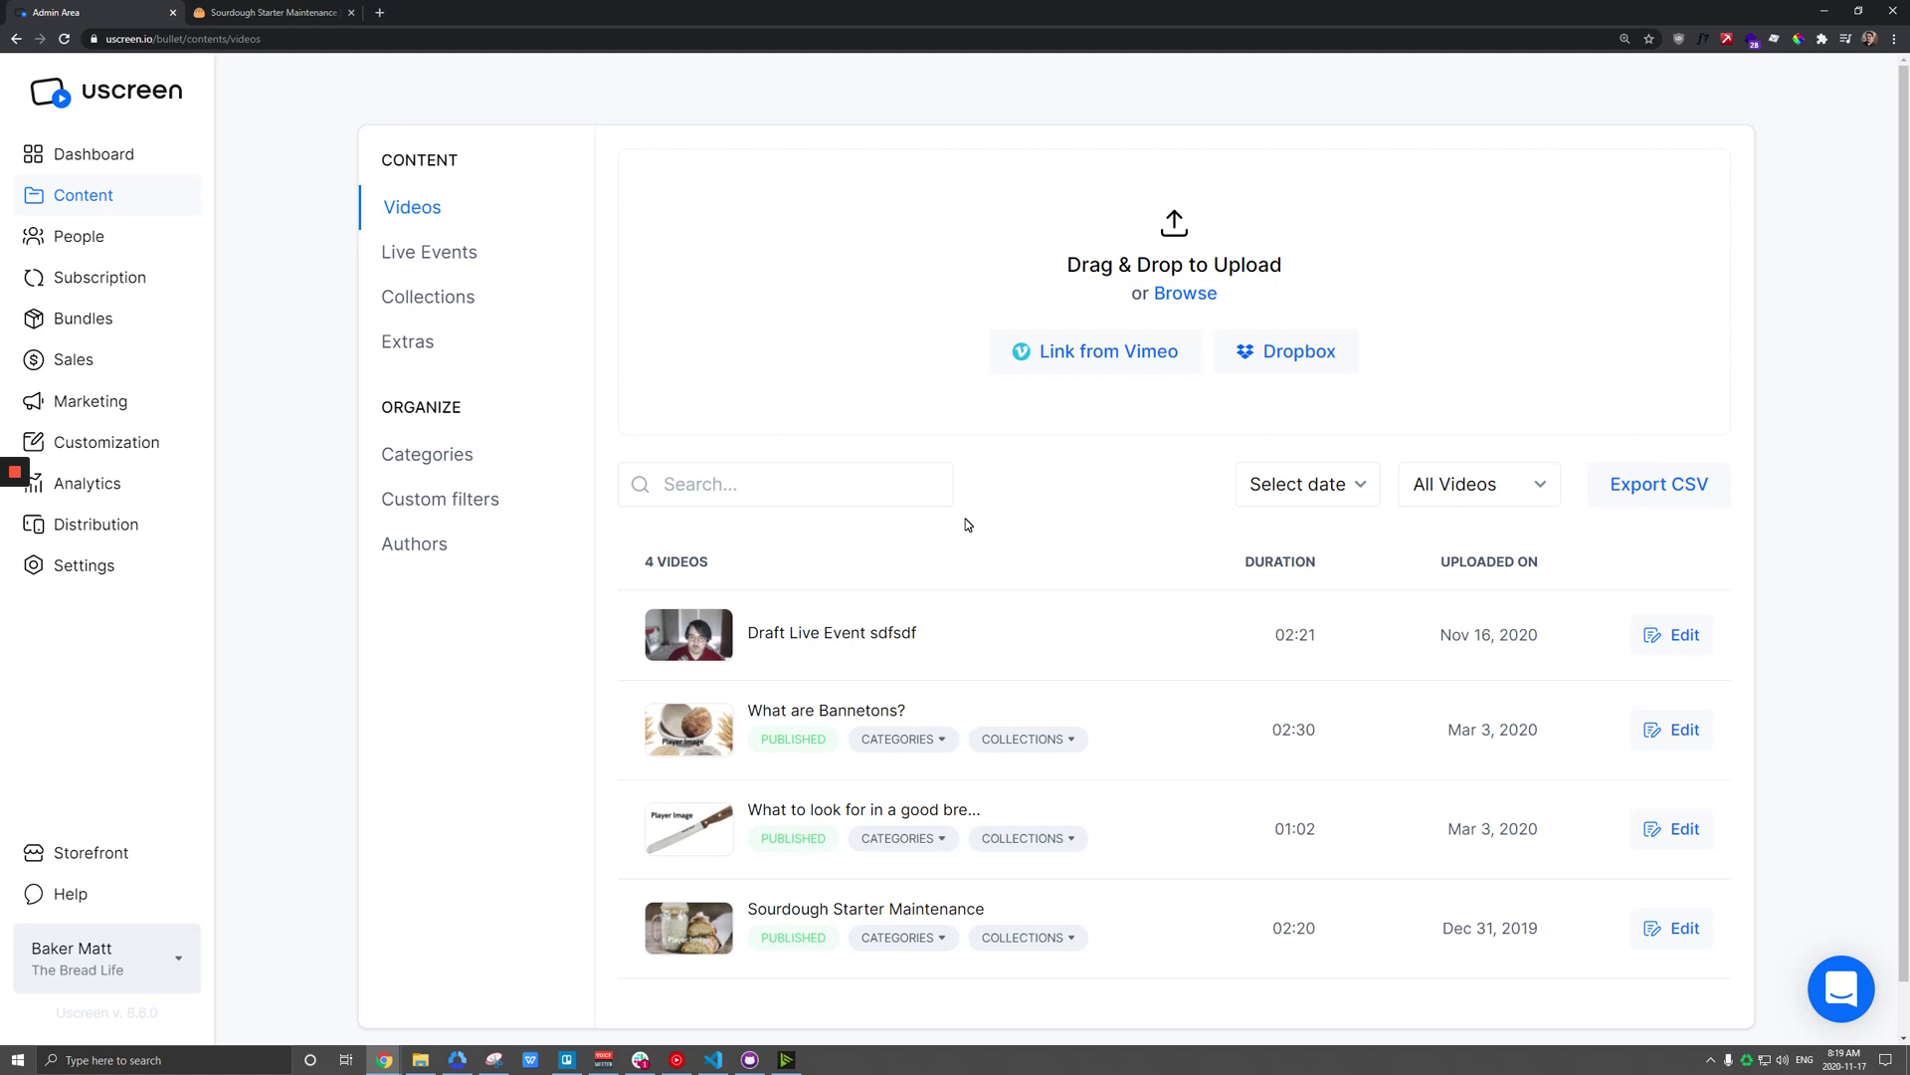
Step: Clear the What are Bannetons? video's Short Description, leaving 140 characters left
click(1672, 732)
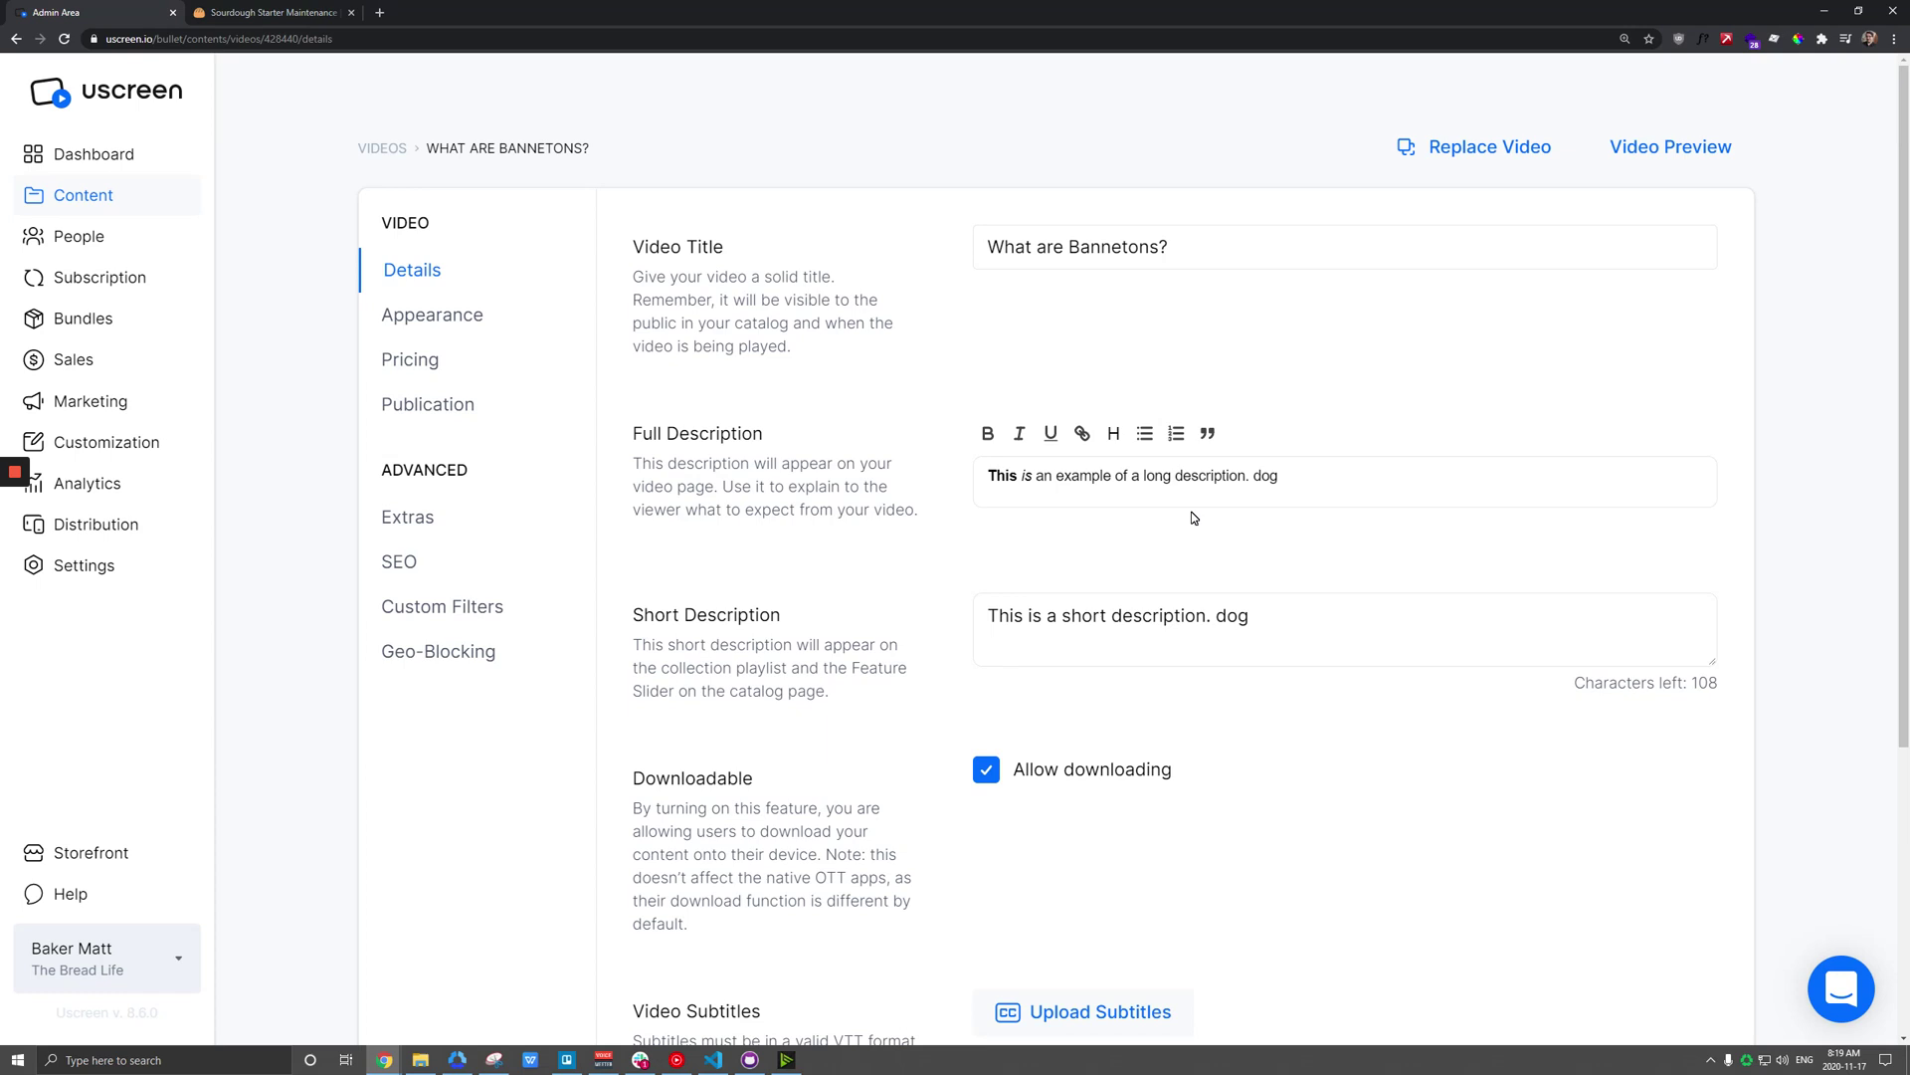
click(1059, 480)
click(1068, 636)
drag(1250, 618, 882, 625)
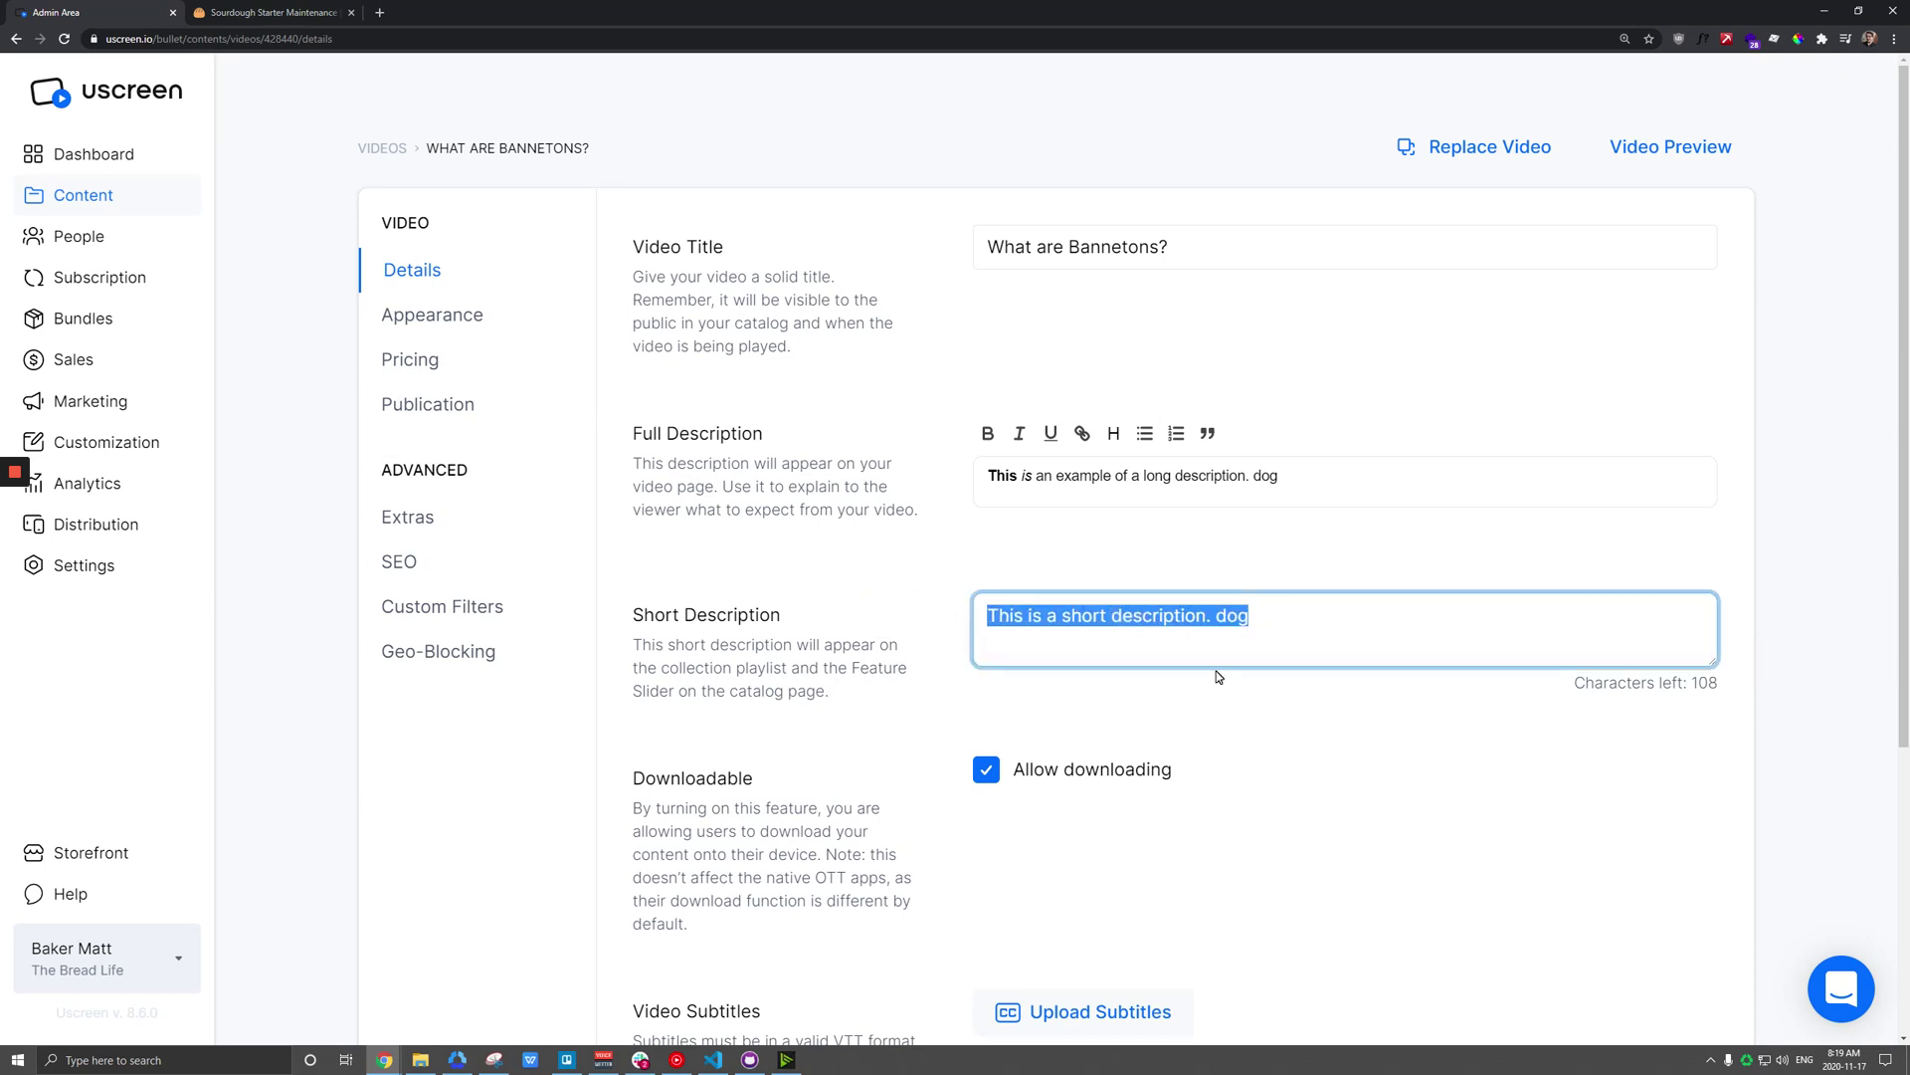
key(BackSpace)
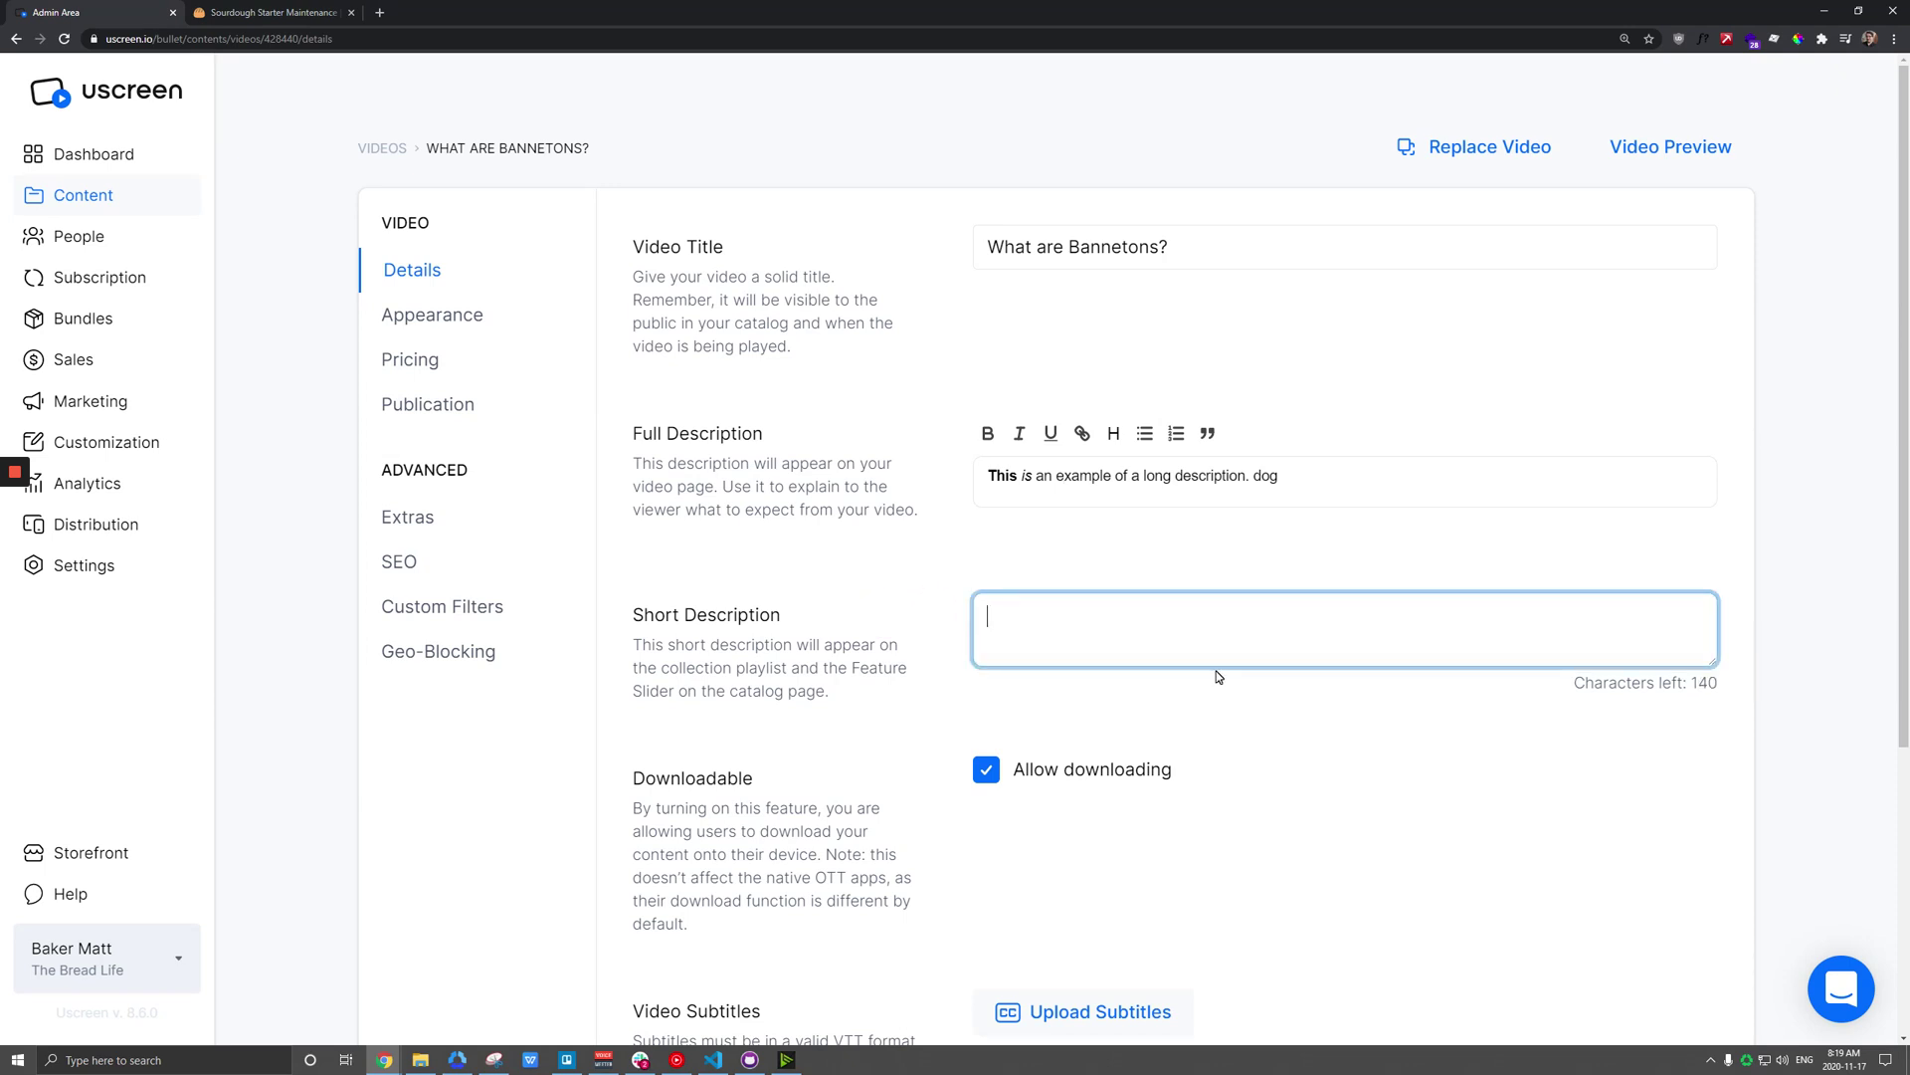
Step: Read the Sourdough Starter Maintenance page's About paragraph on feeding and storing the starter
click(249, 16)
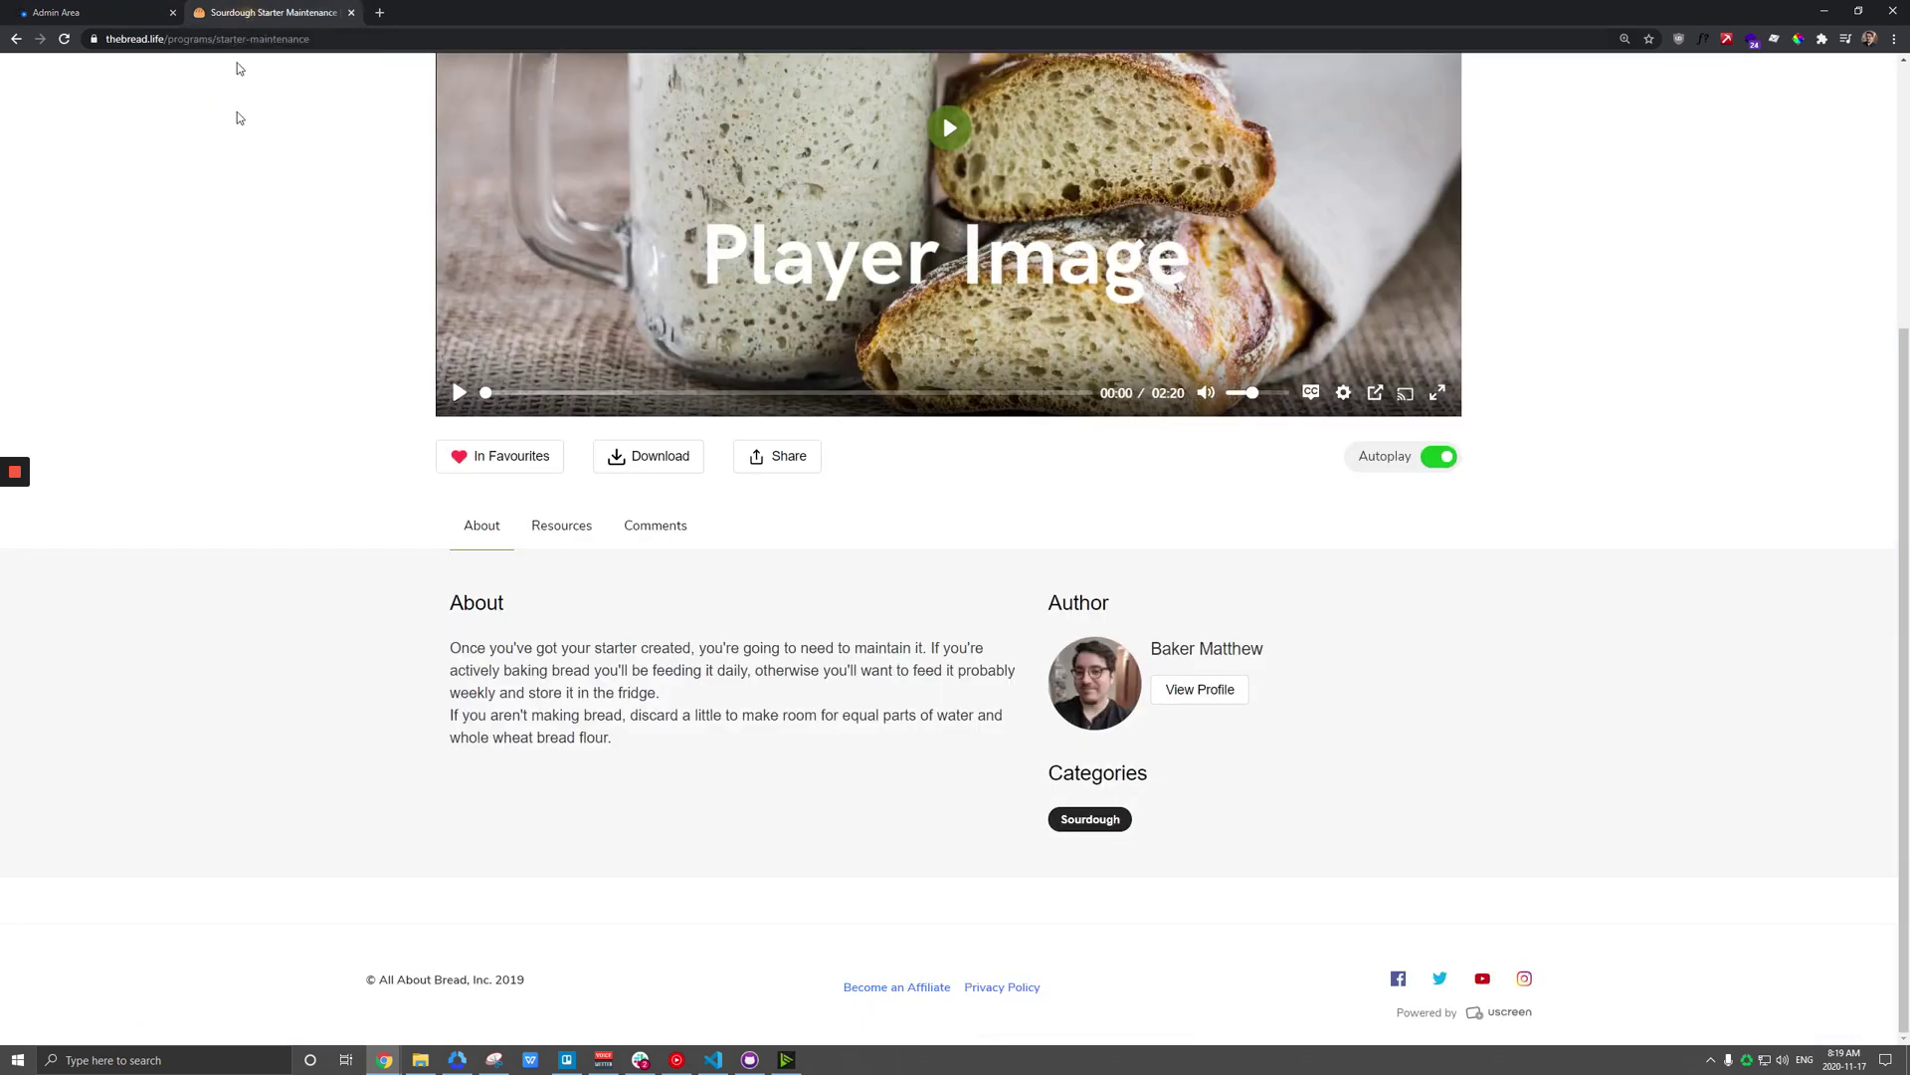
scroll(275, 347, up, 3)
scroll(277, 347, down, 2)
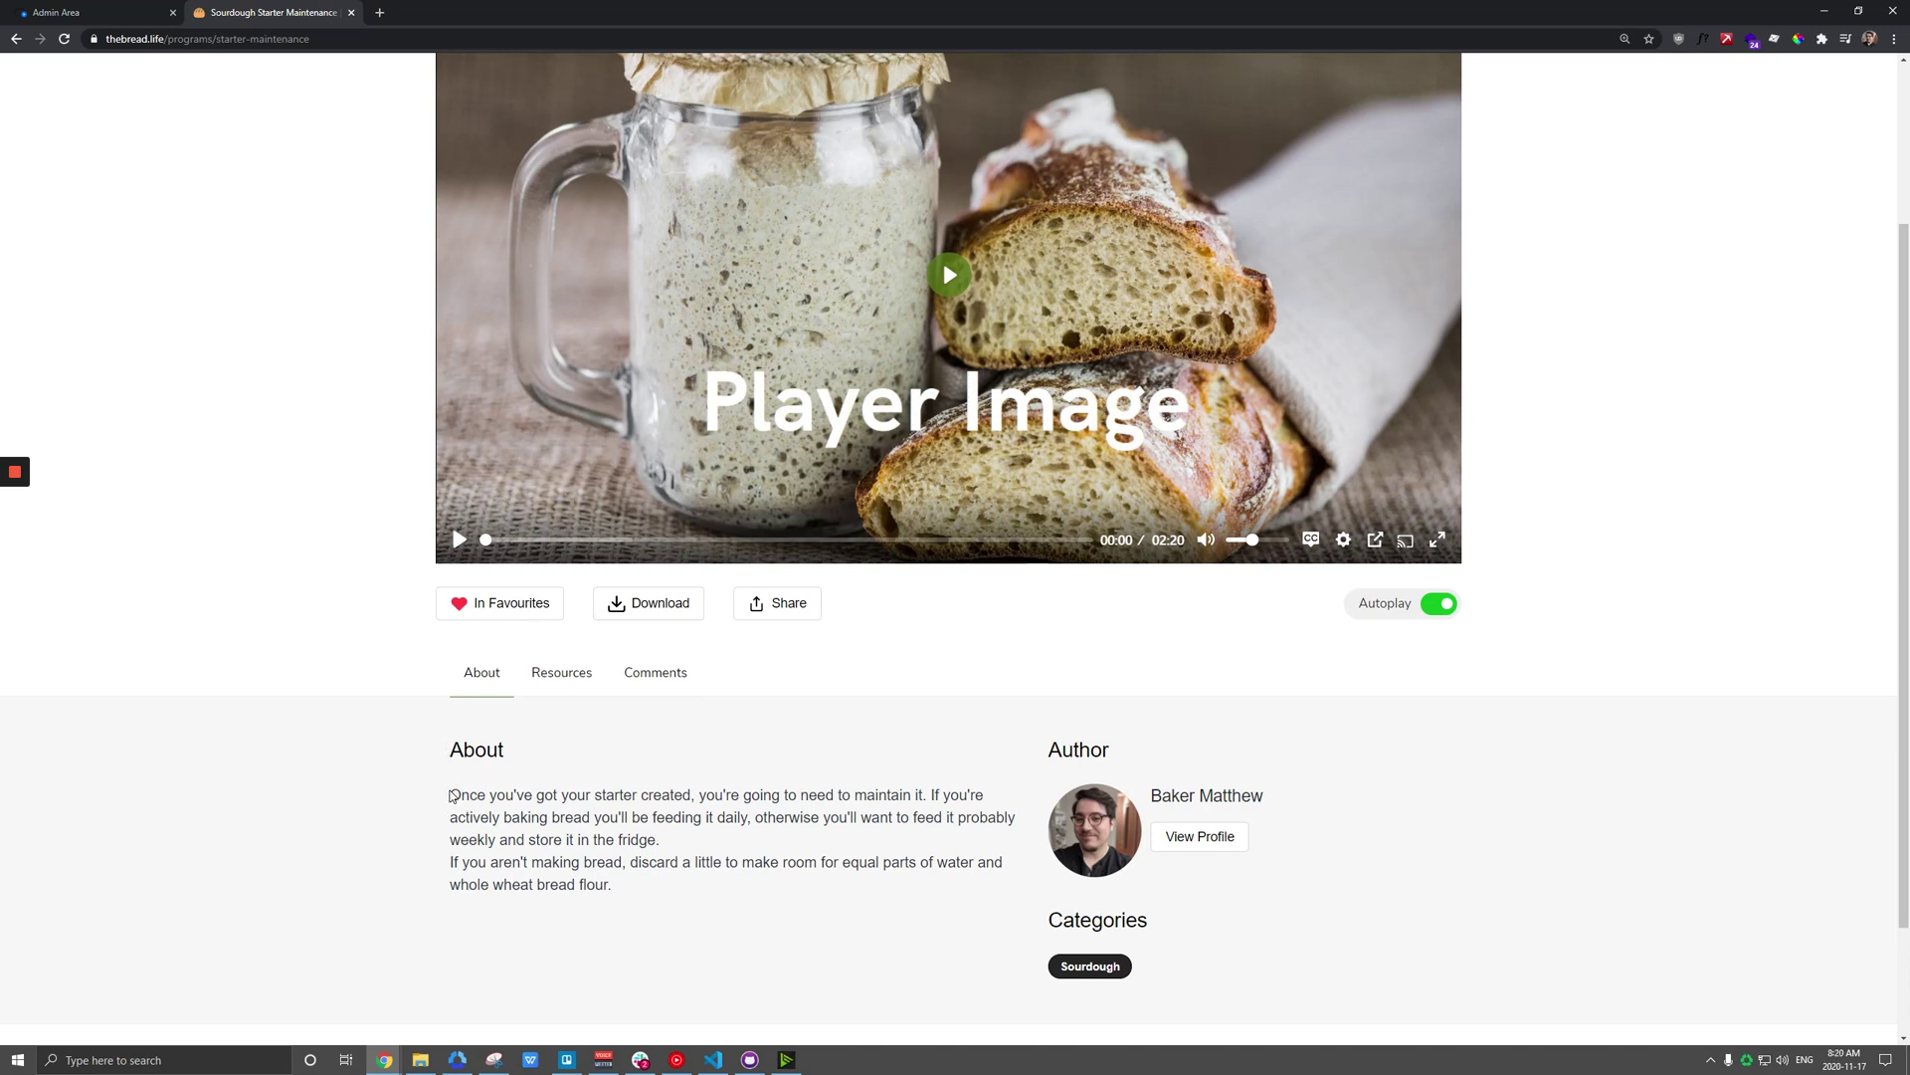
drag(449, 795, 681, 886)
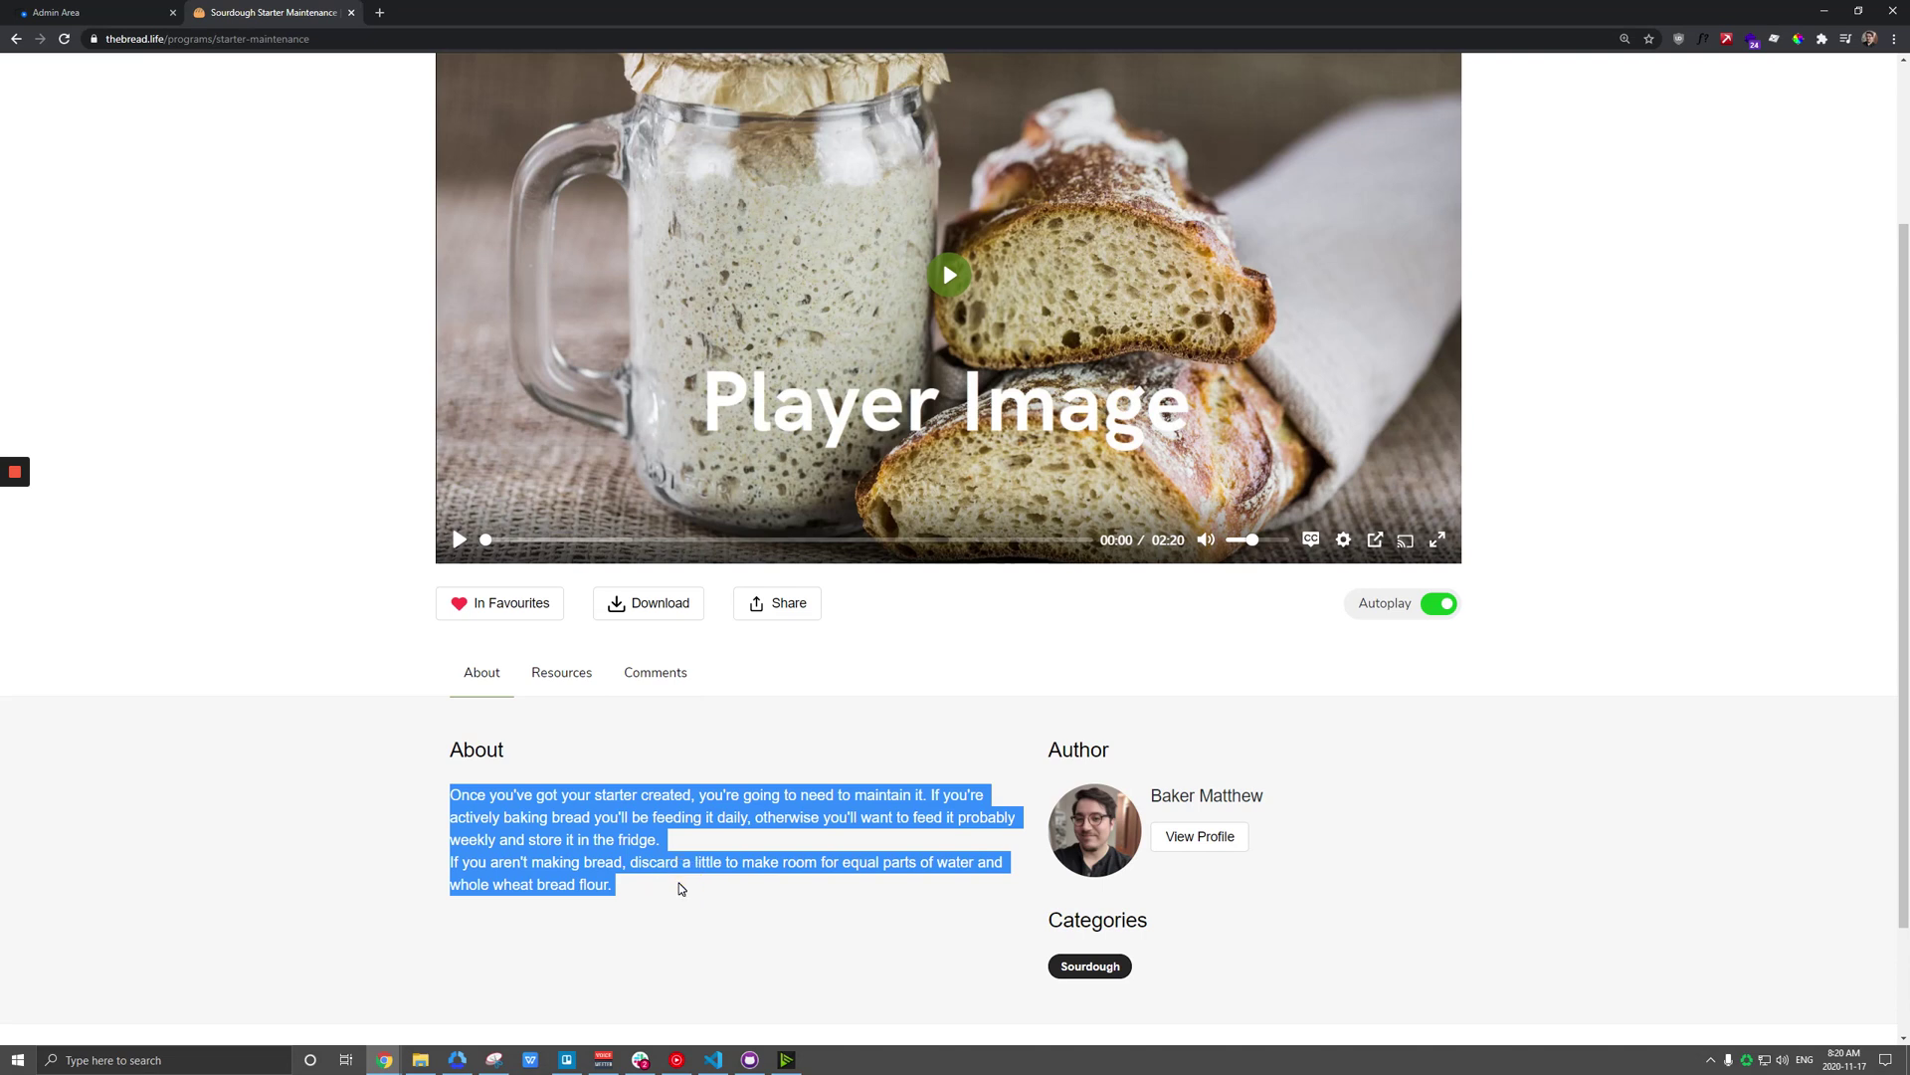
click(678, 881)
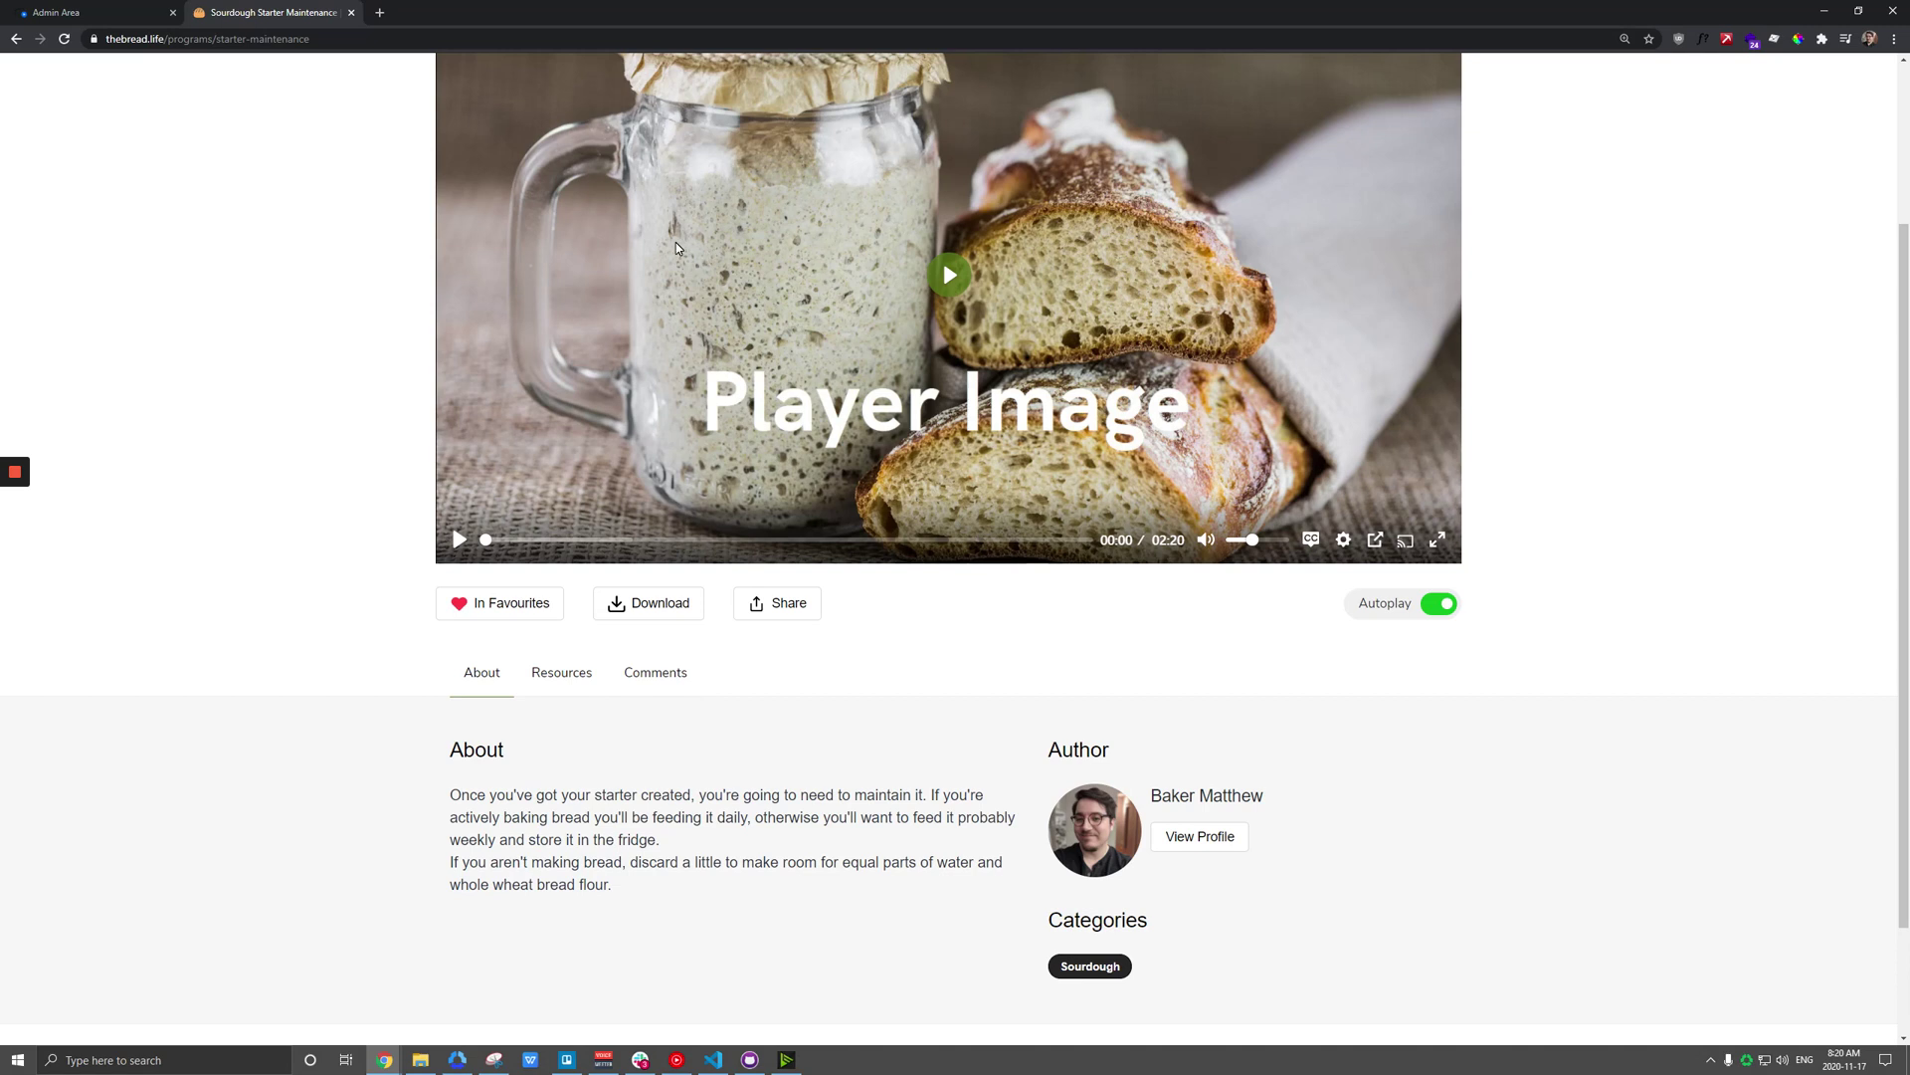
Step: Look over the Draft Collection in Collections, then go to the Custom filters list
click(115, 14)
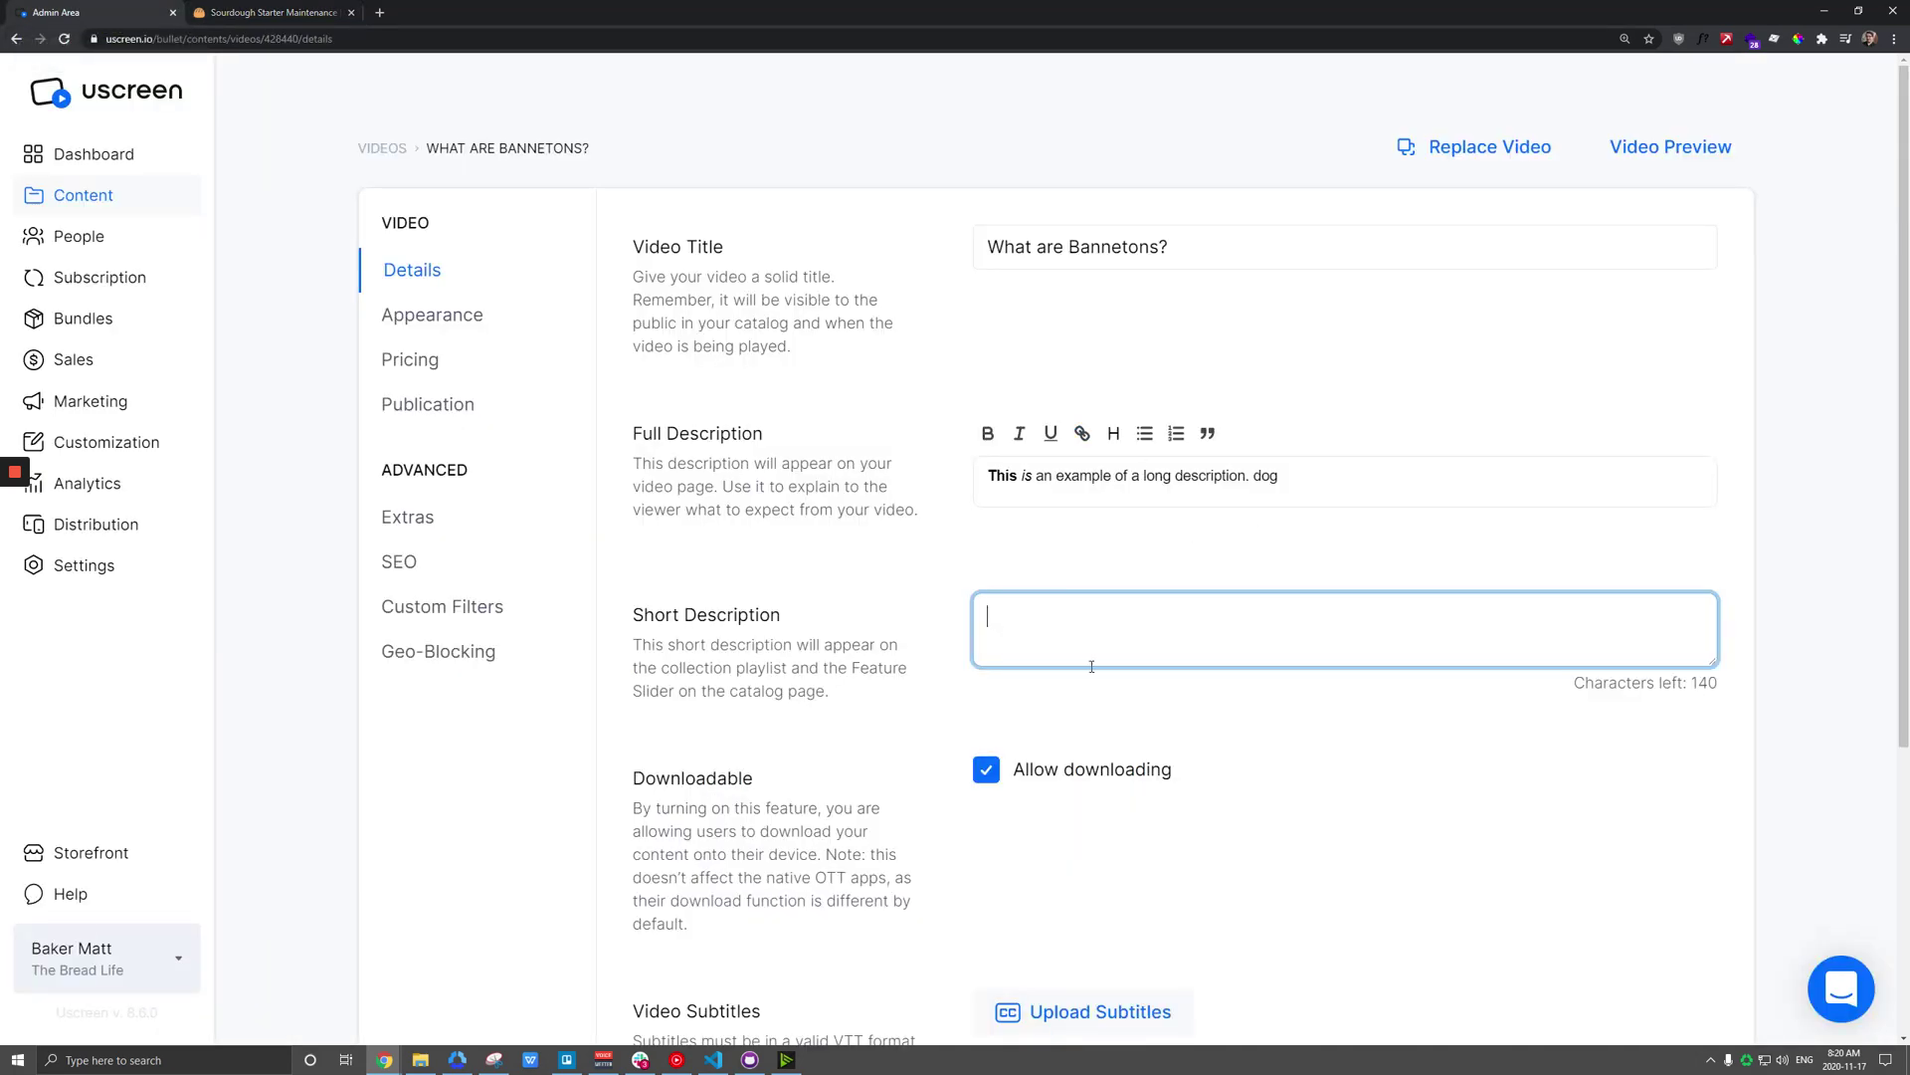
click(386, 151)
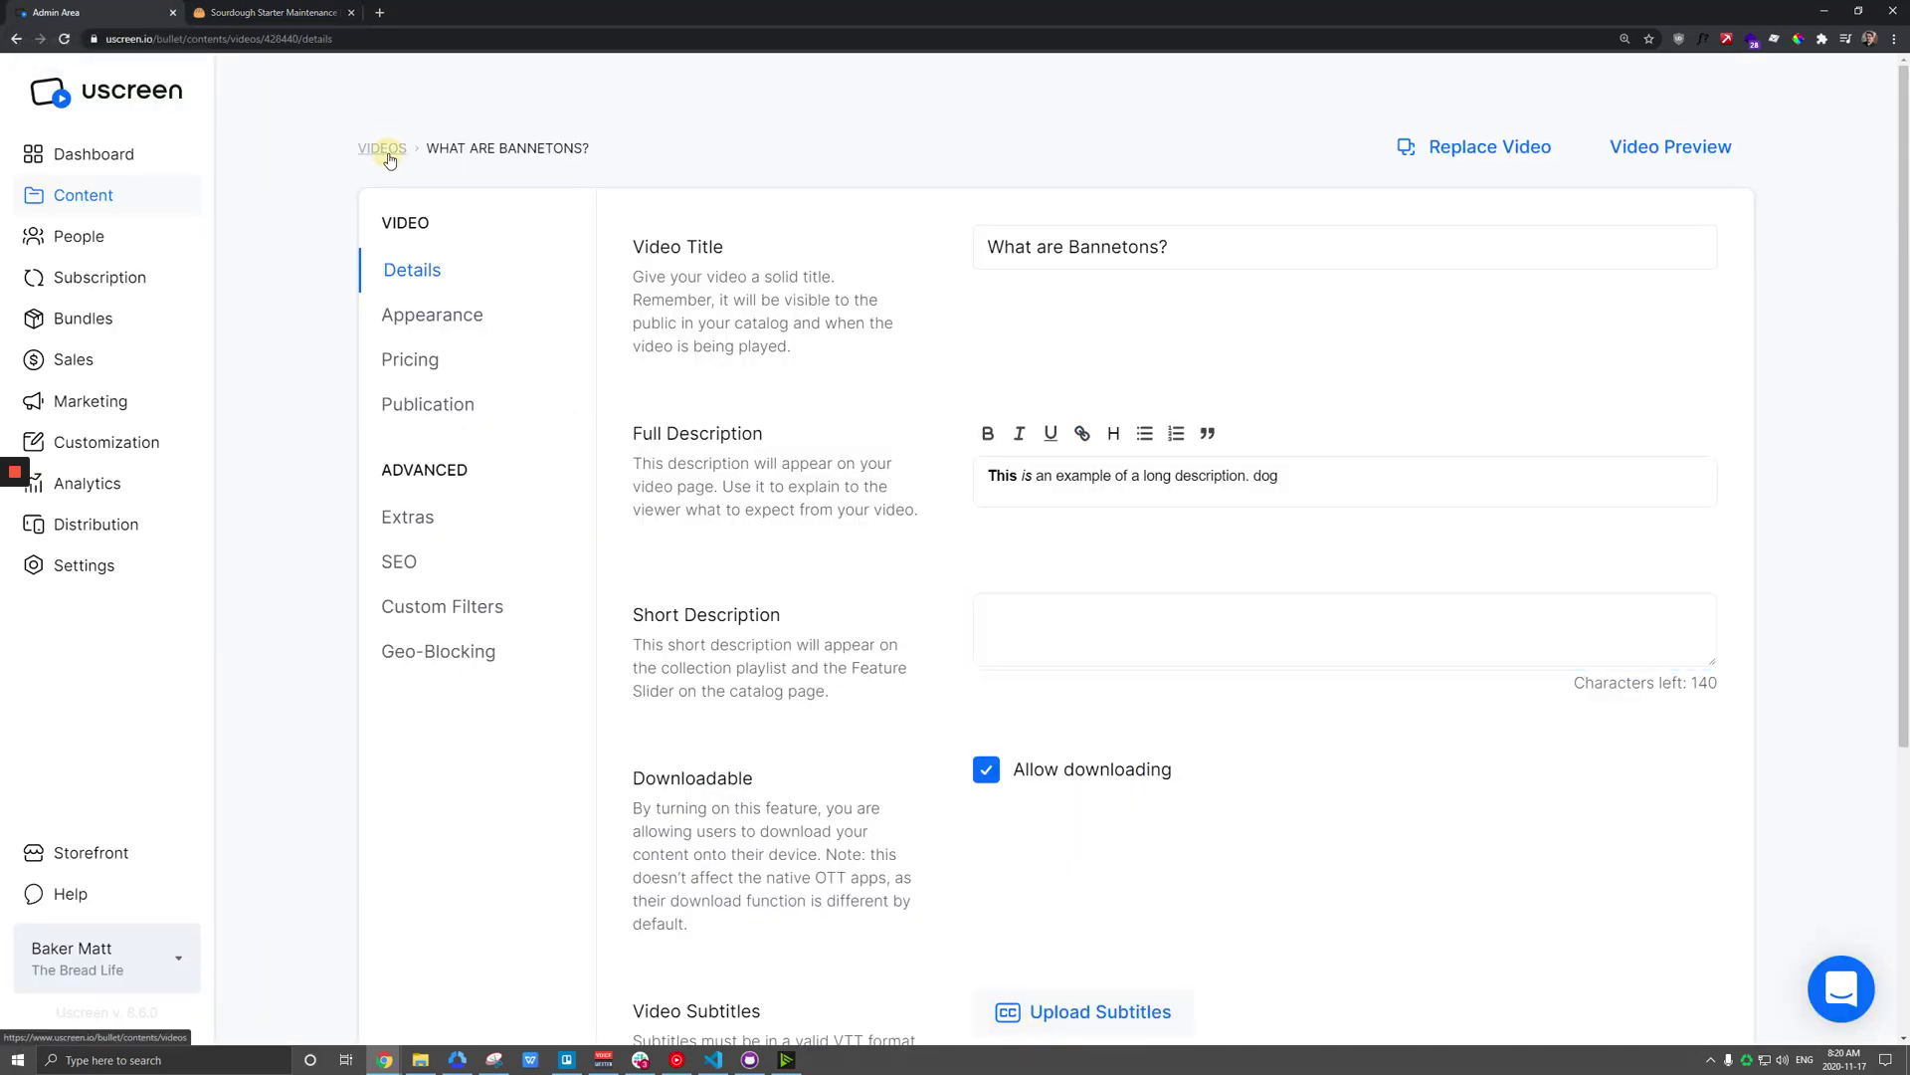
click(448, 310)
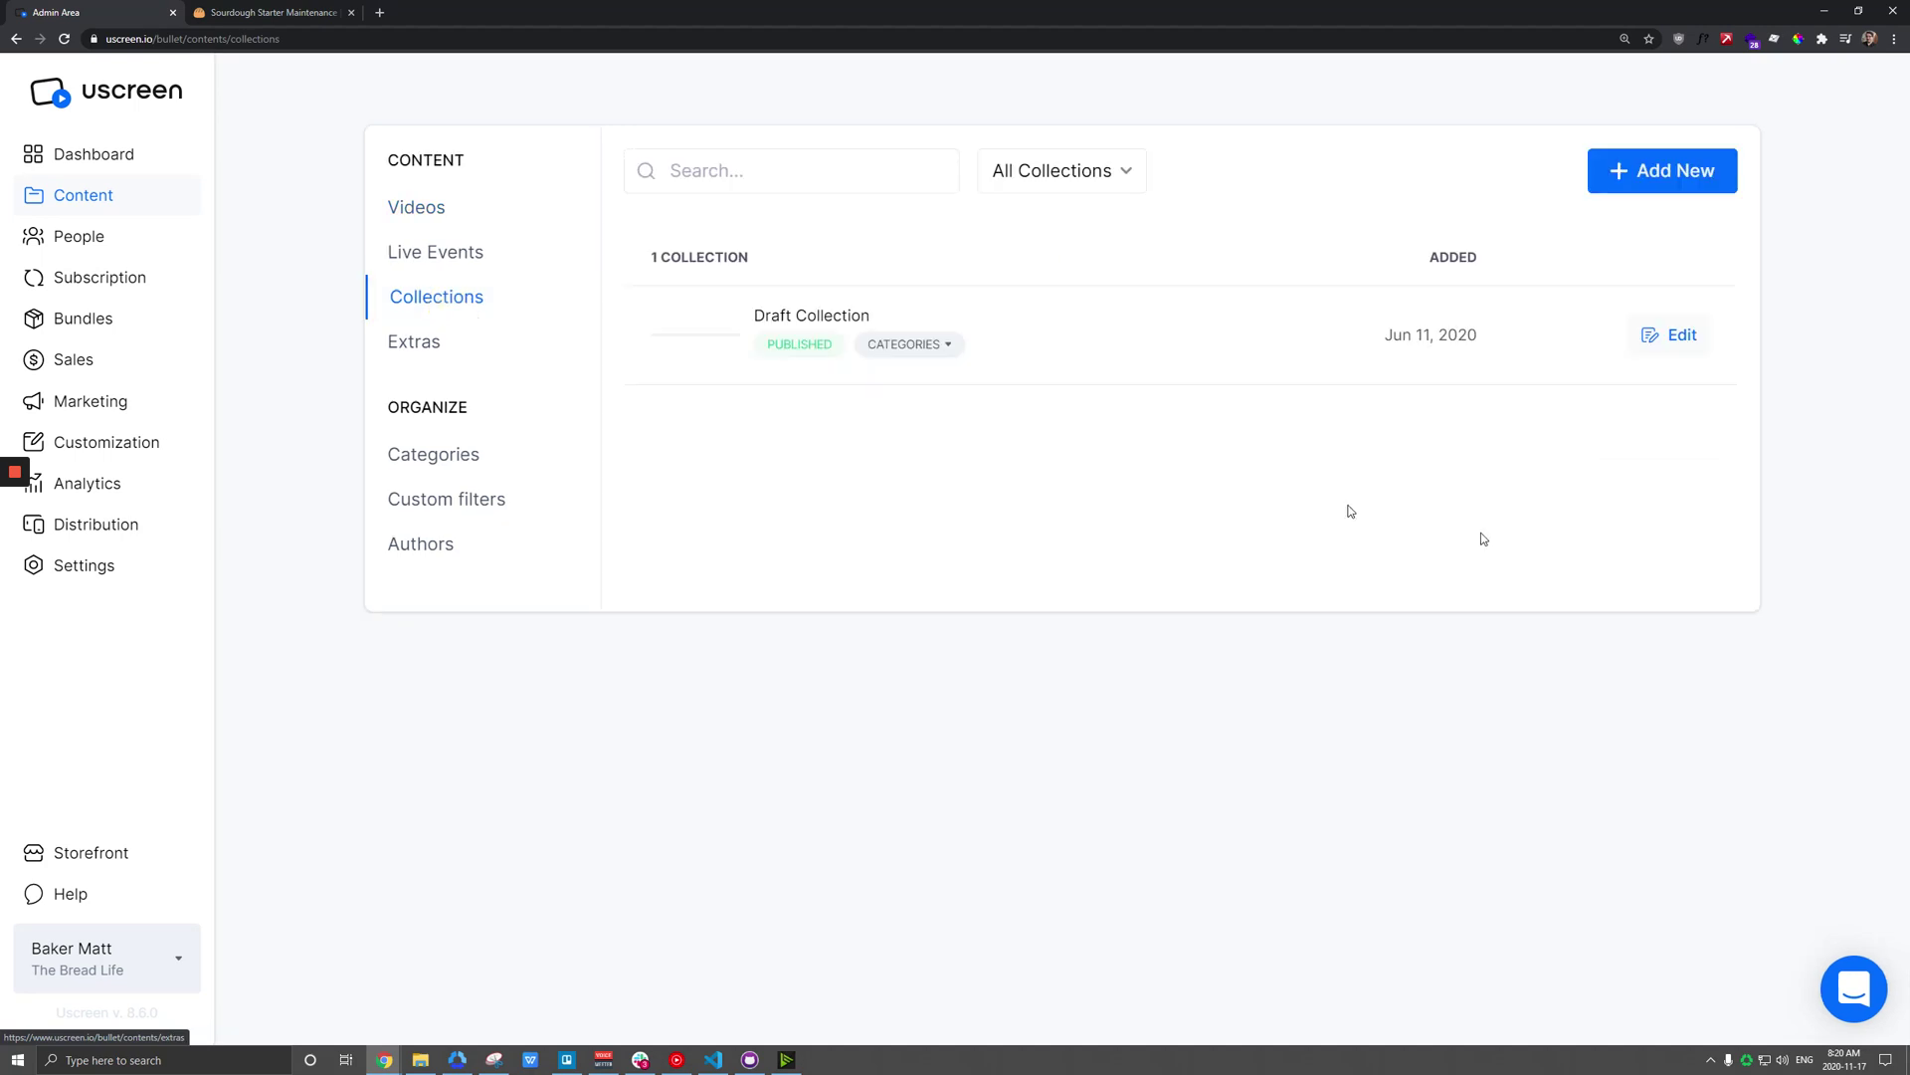
click(1647, 343)
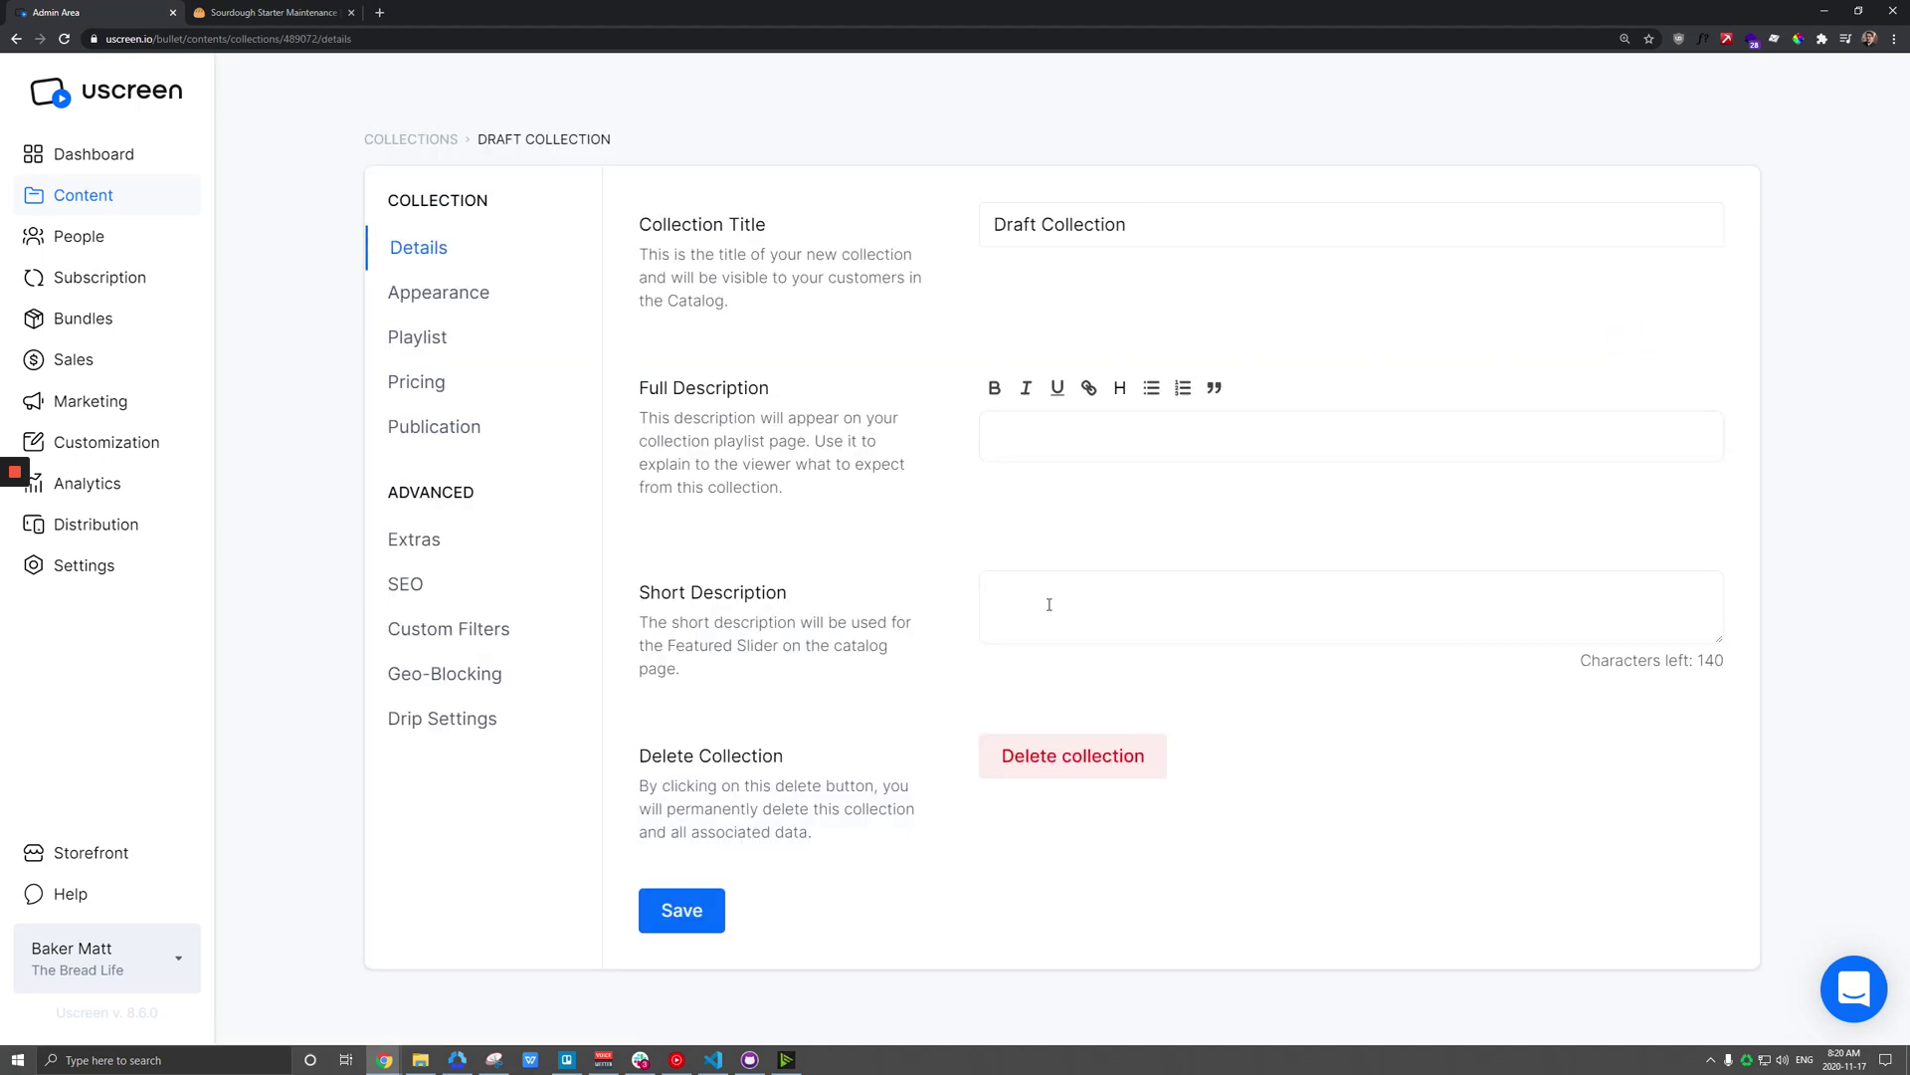
click(412, 139)
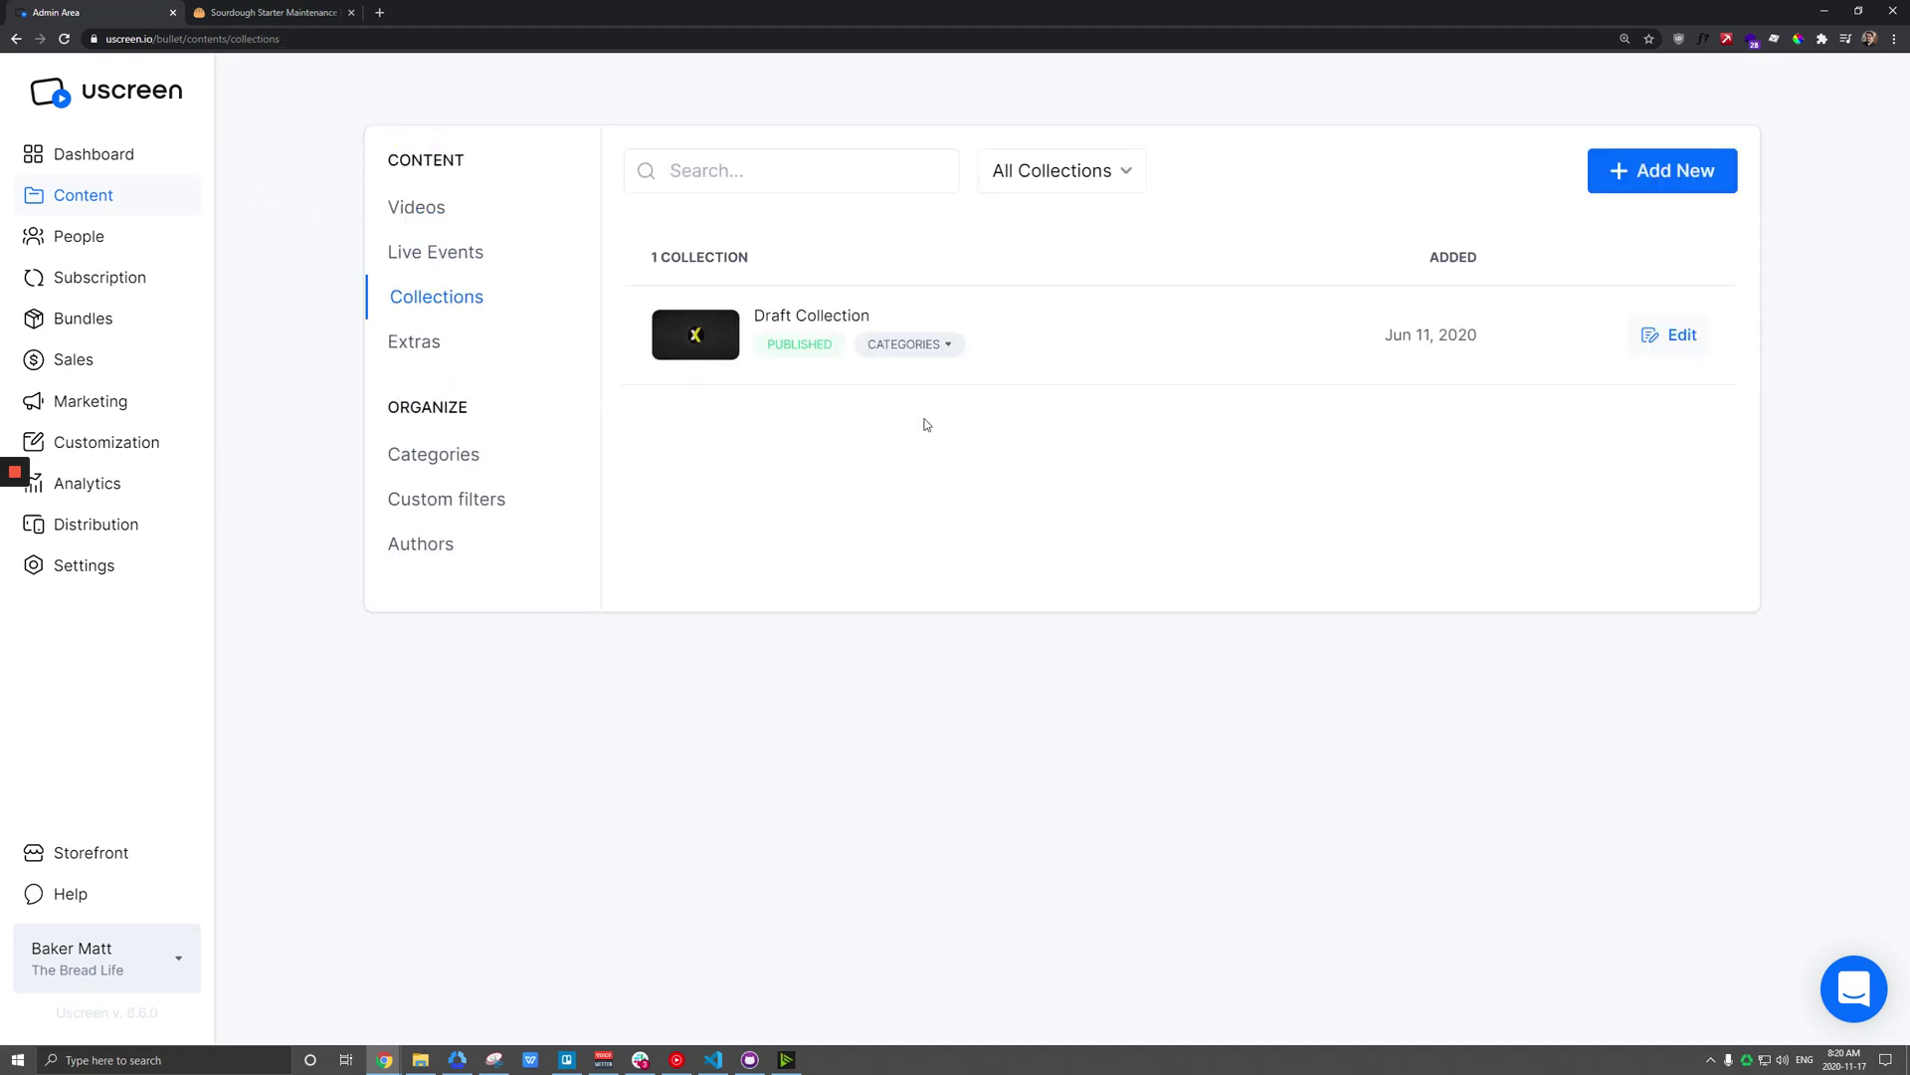
click(441, 505)
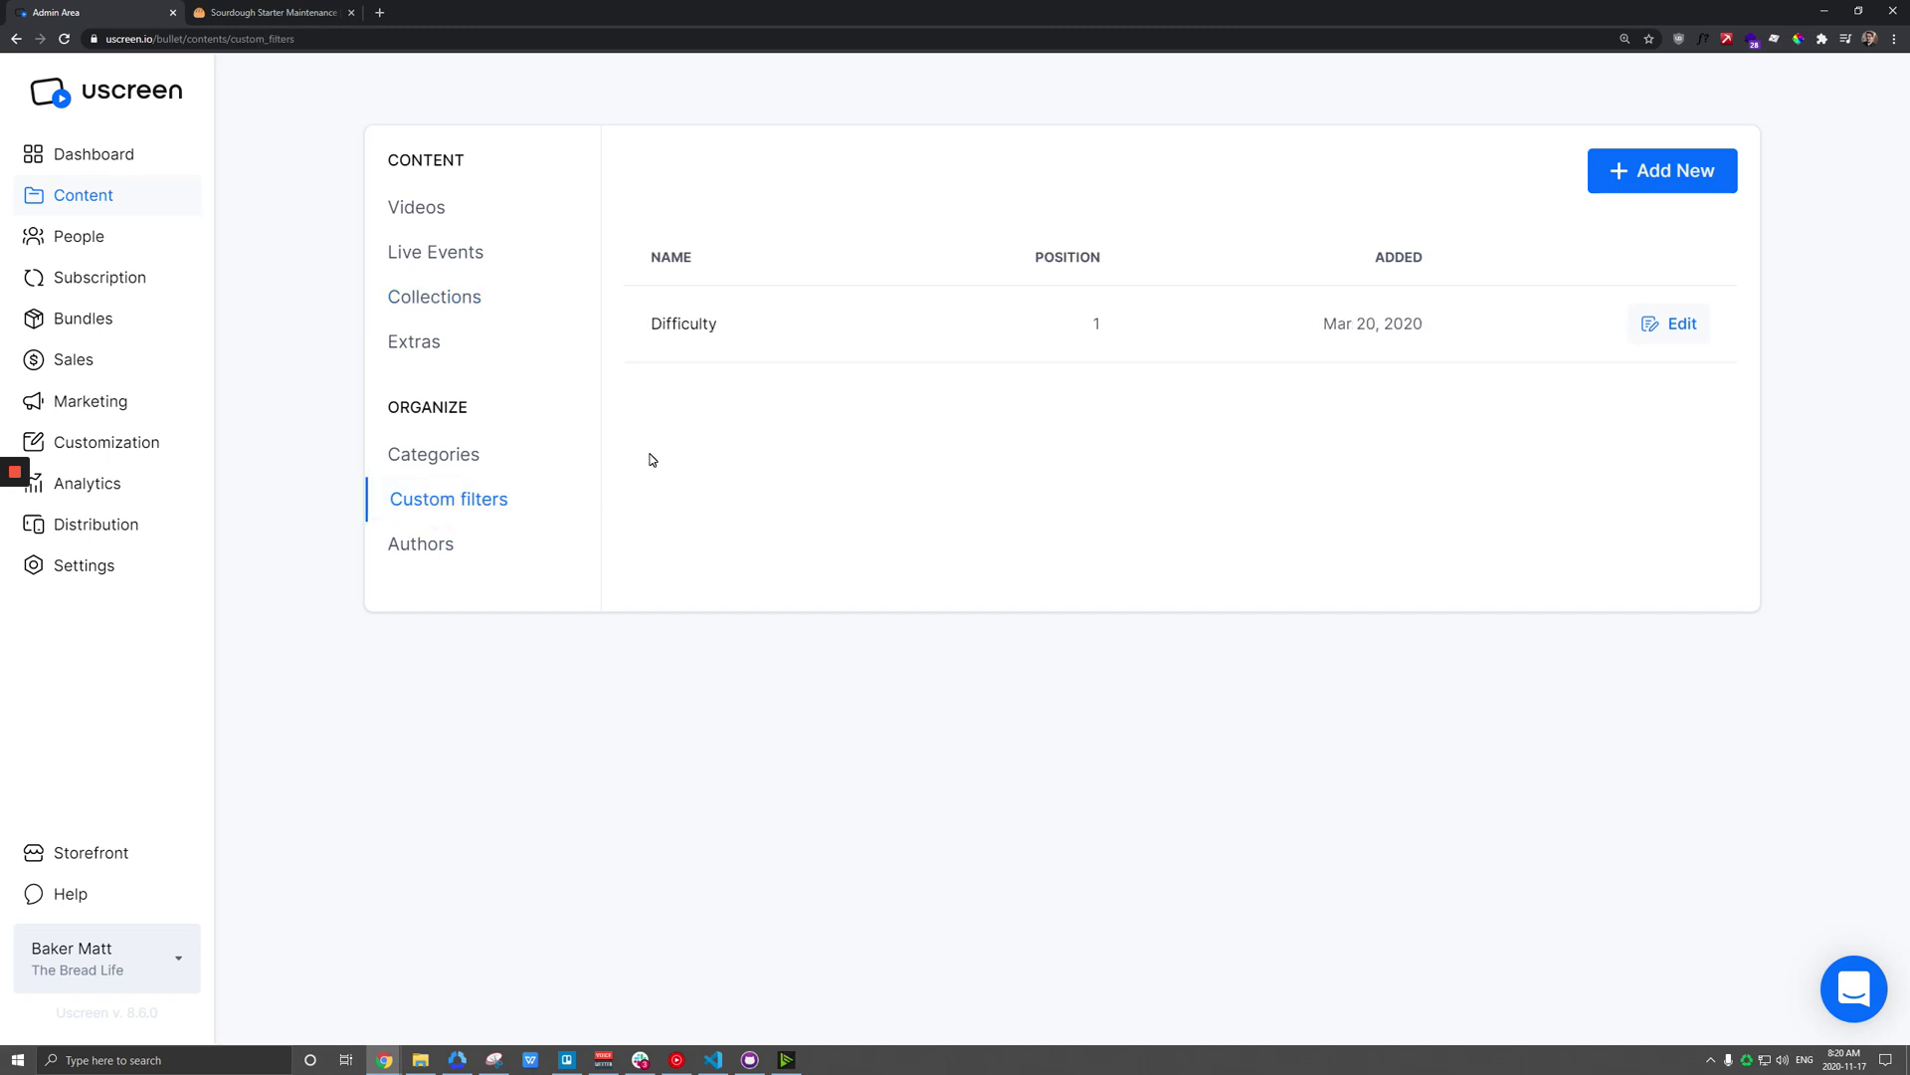
Step: Rename the Difficulty filter's 'Option 2' to 'Hard' and save the filter
click(1672, 324)
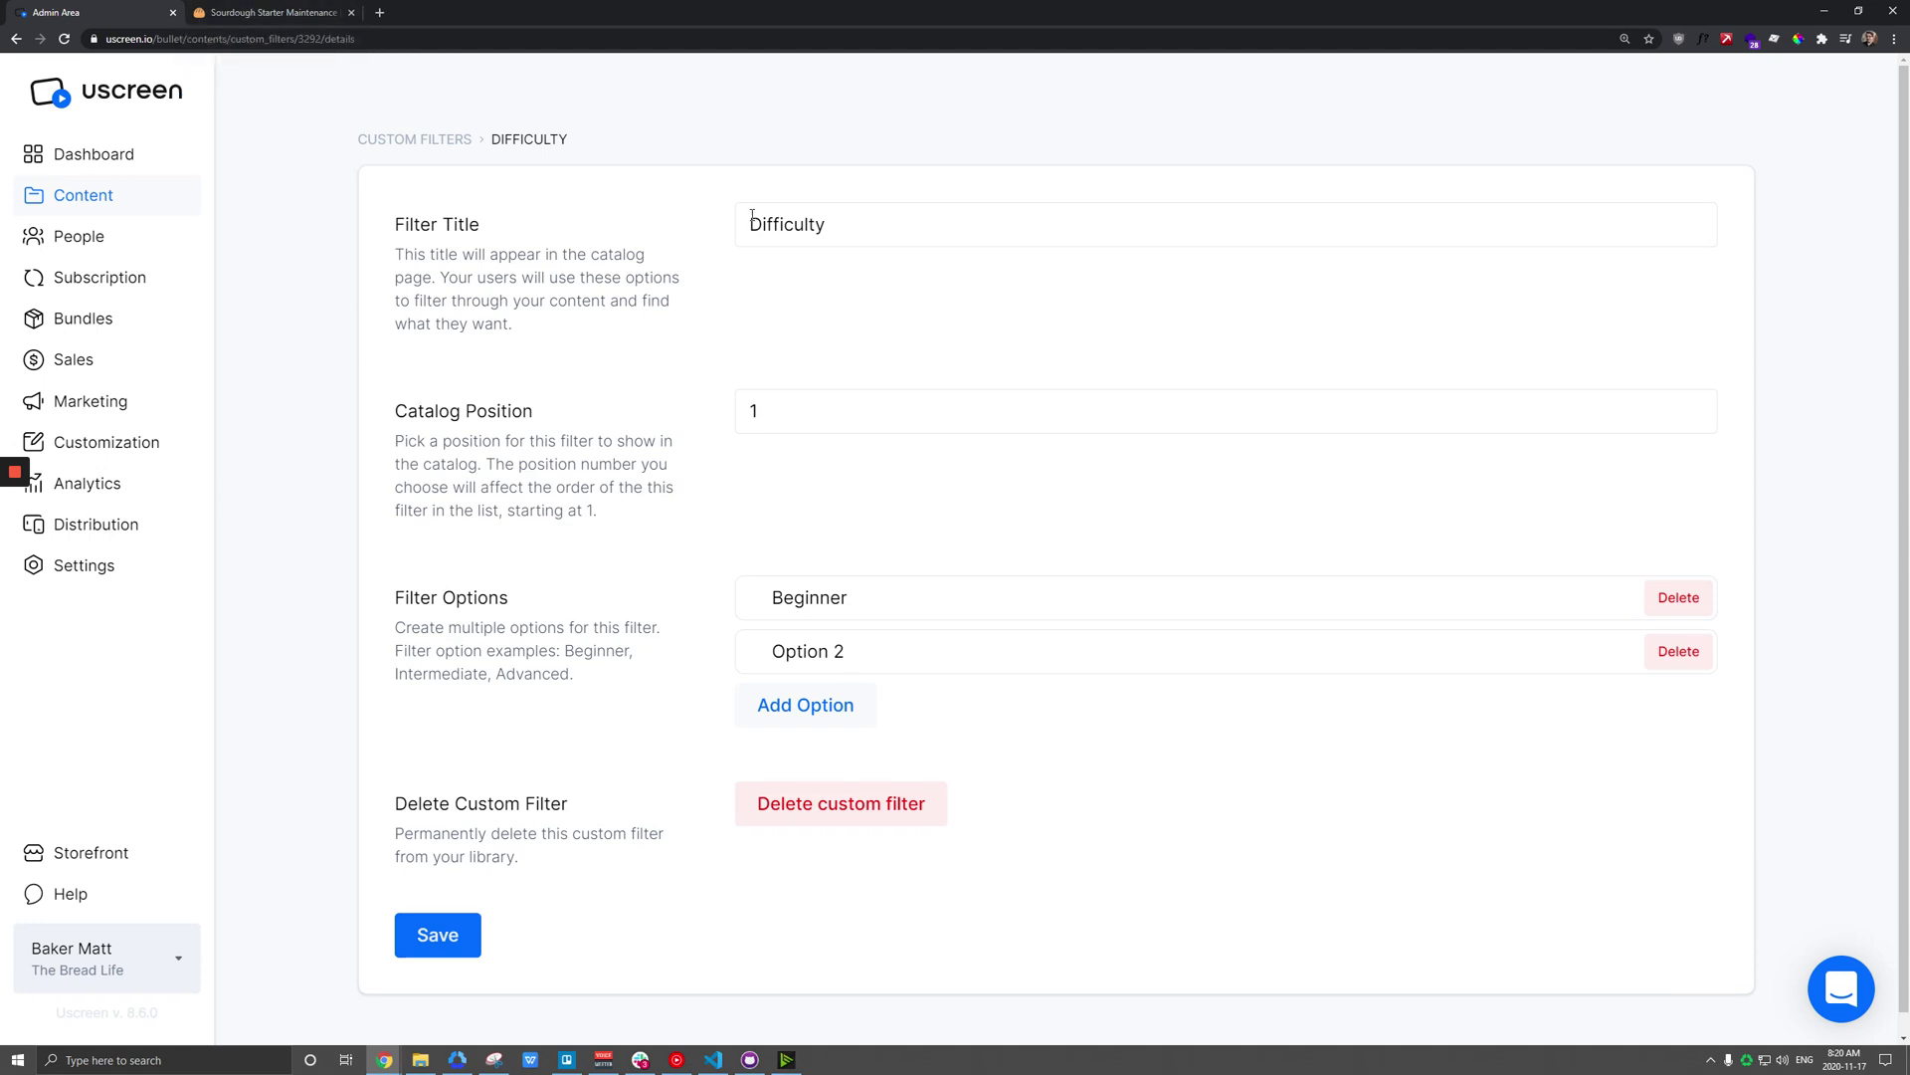
triple_click(854, 650)
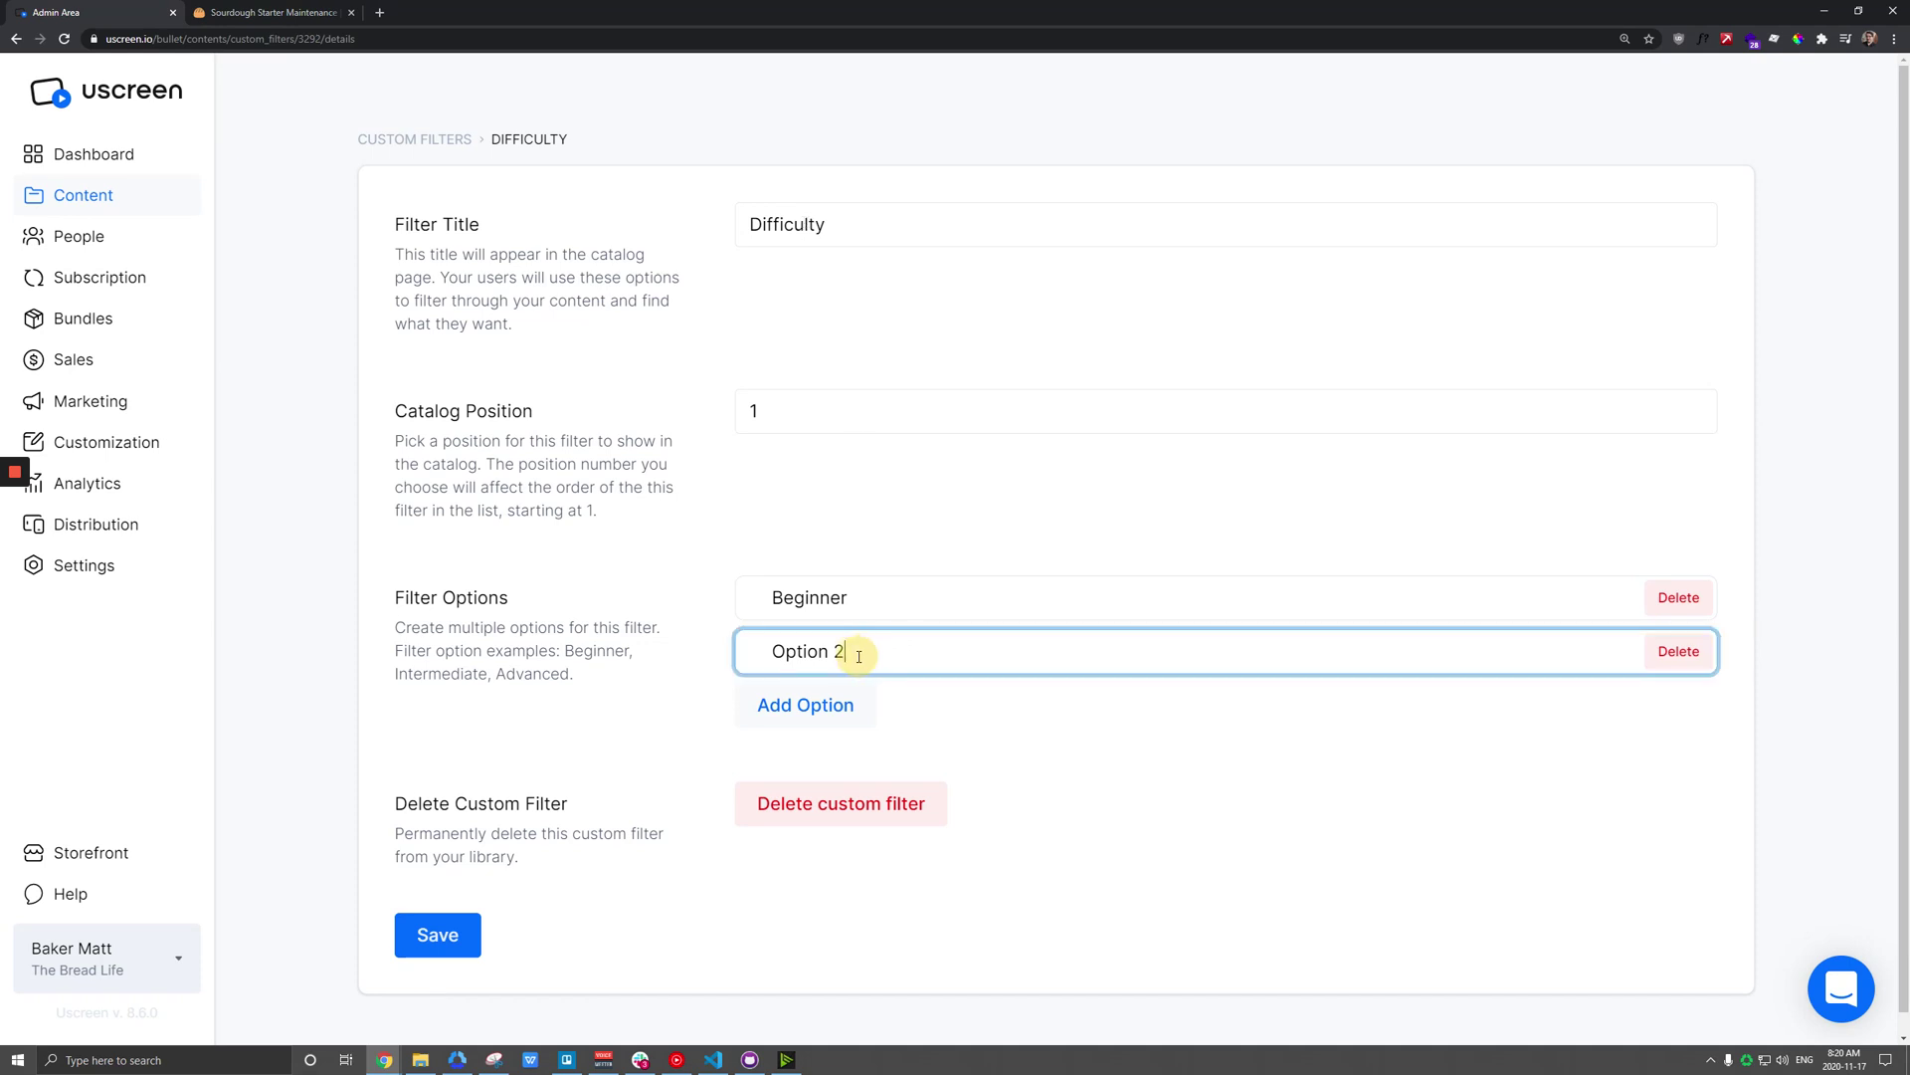
text(M)
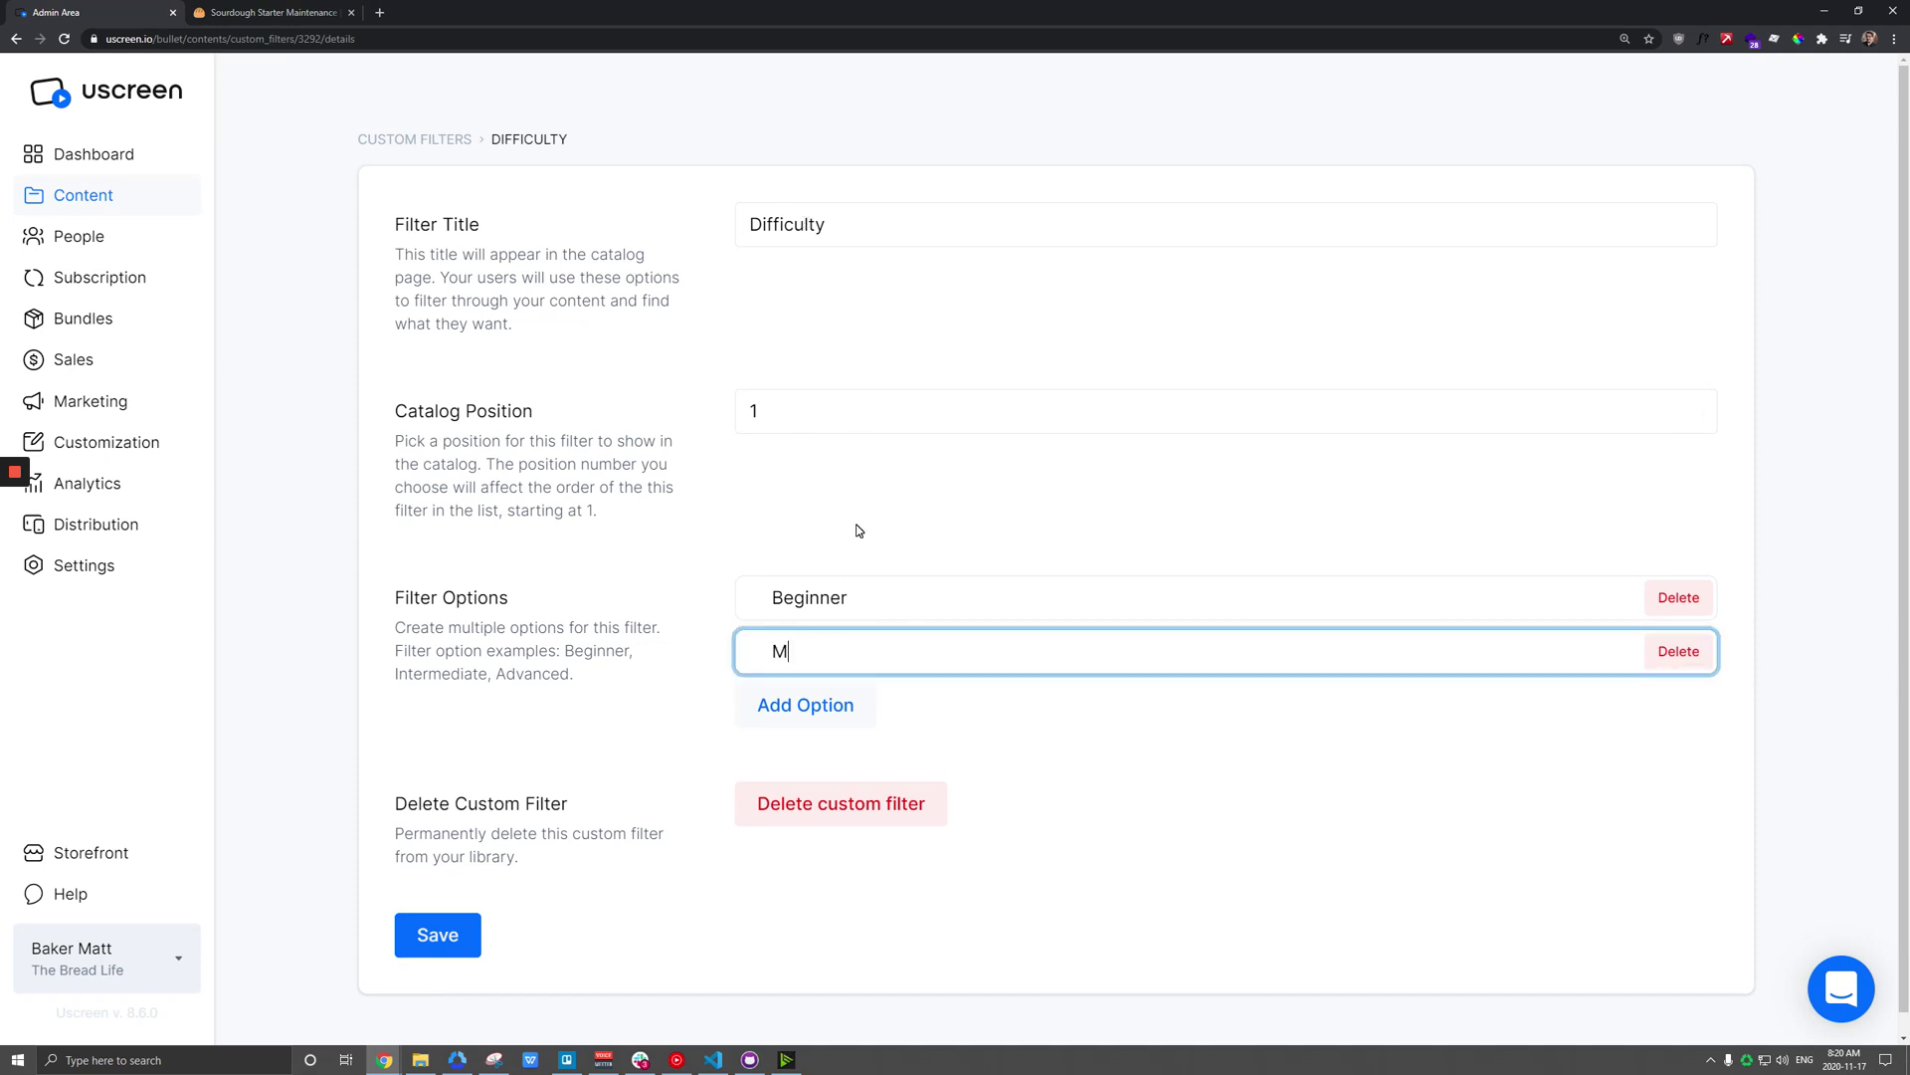
key(BackSpace)
text(Hard)
click(443, 937)
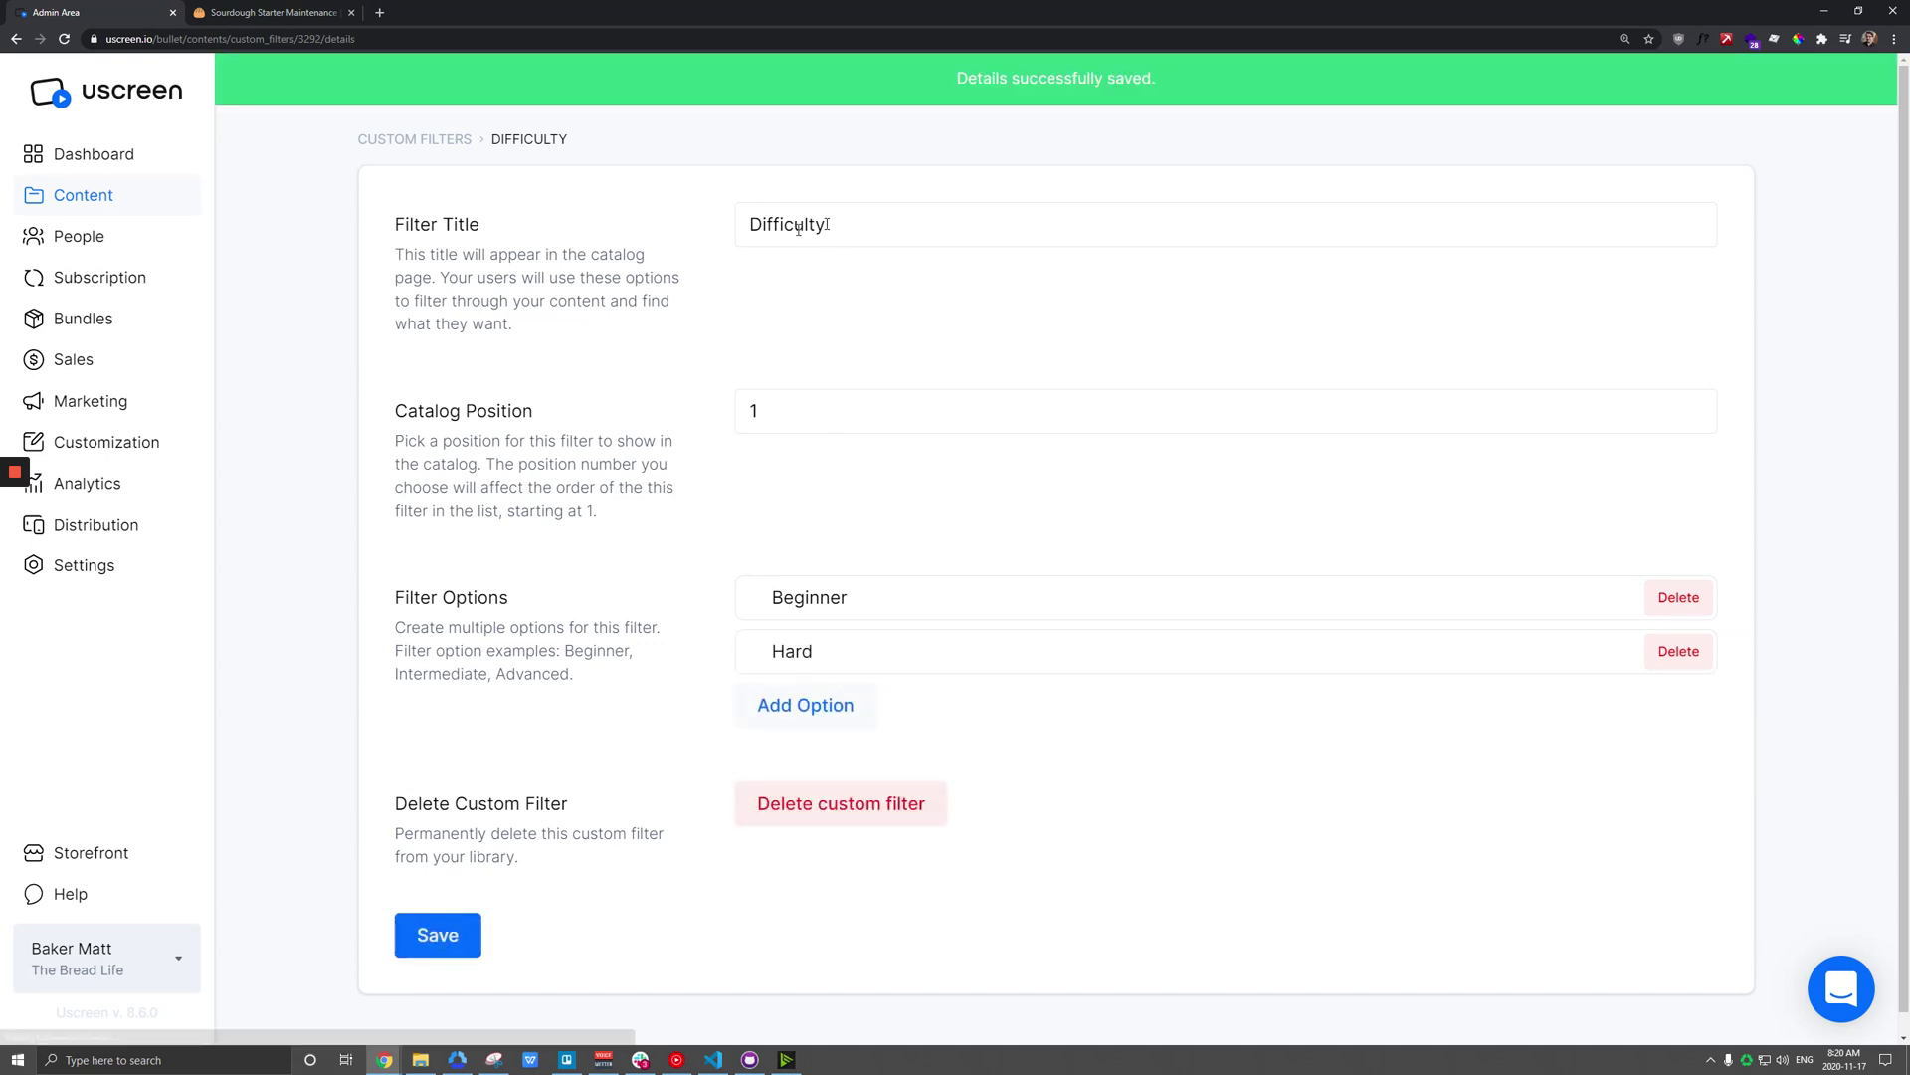
Step: Reload the storefront and filter the catalog to Beginner difficulty
click(289, 12)
key(F5)
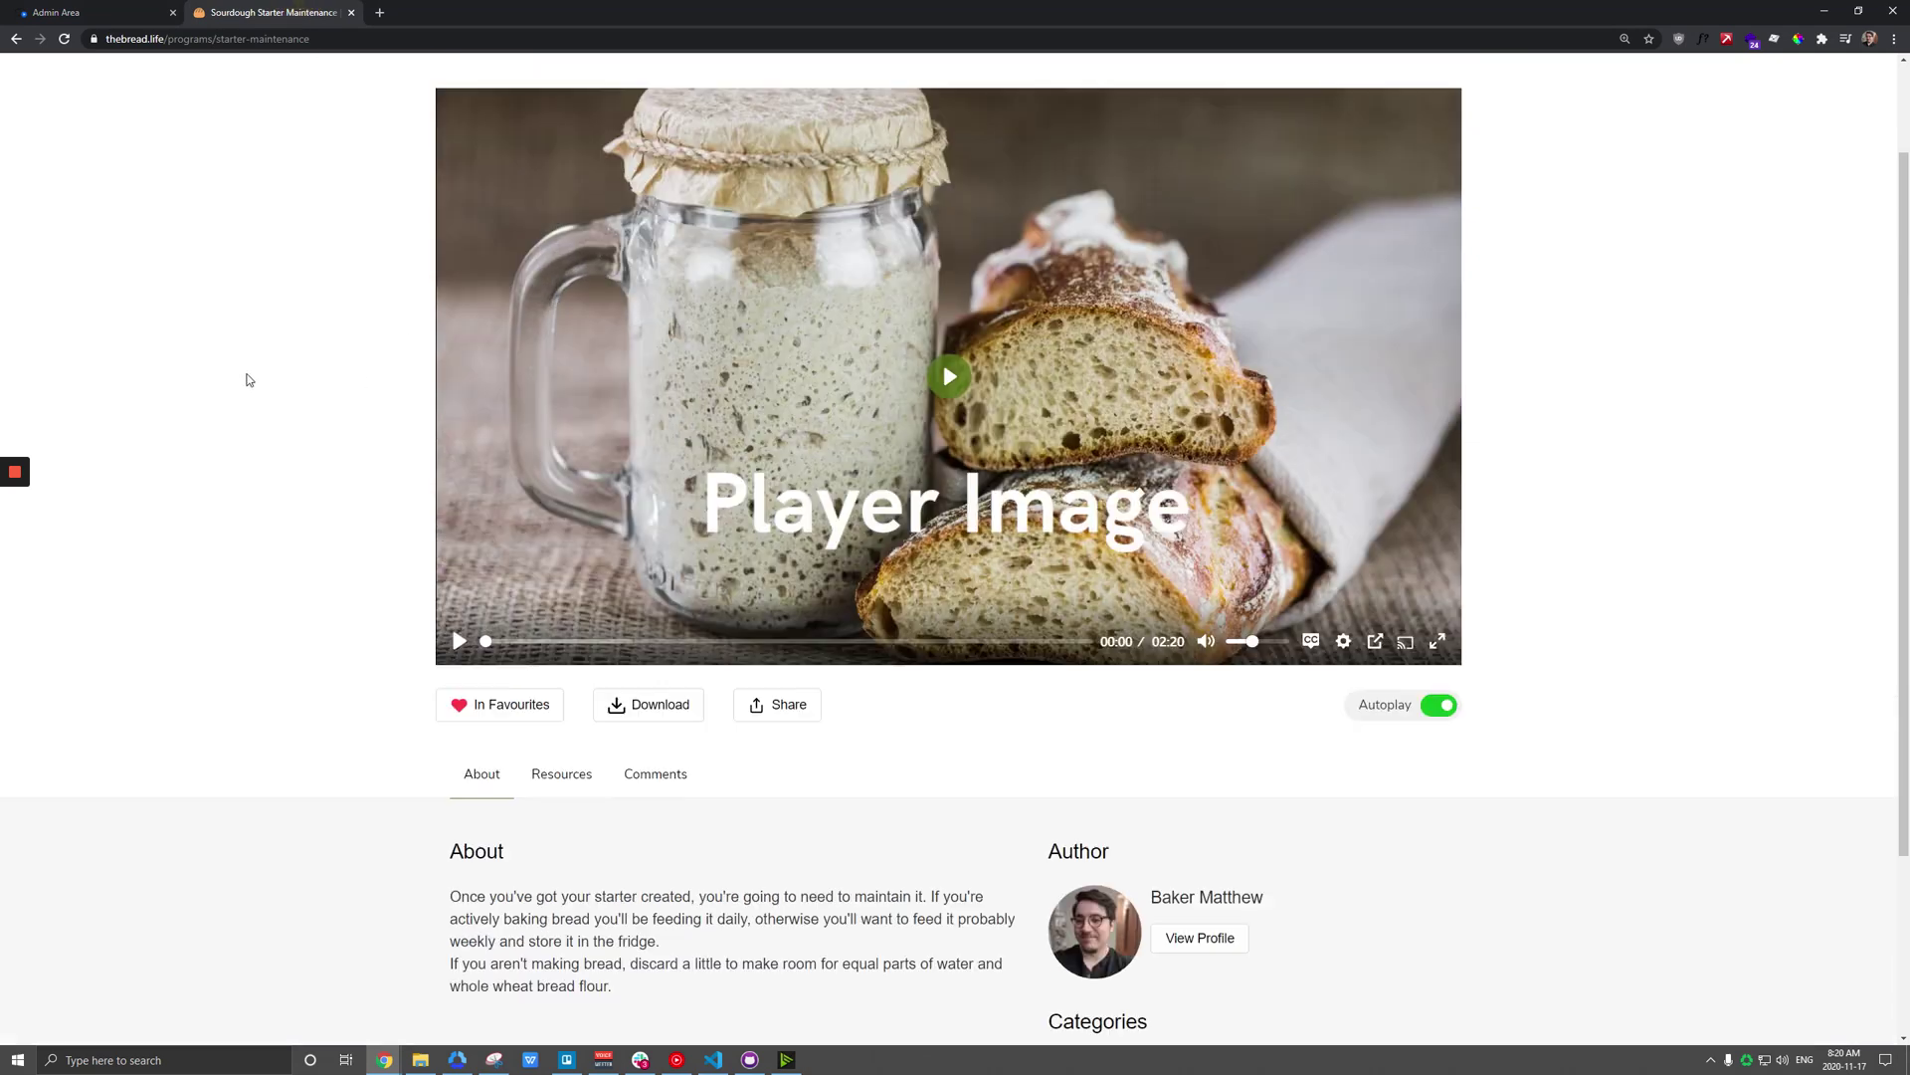
click(1189, 92)
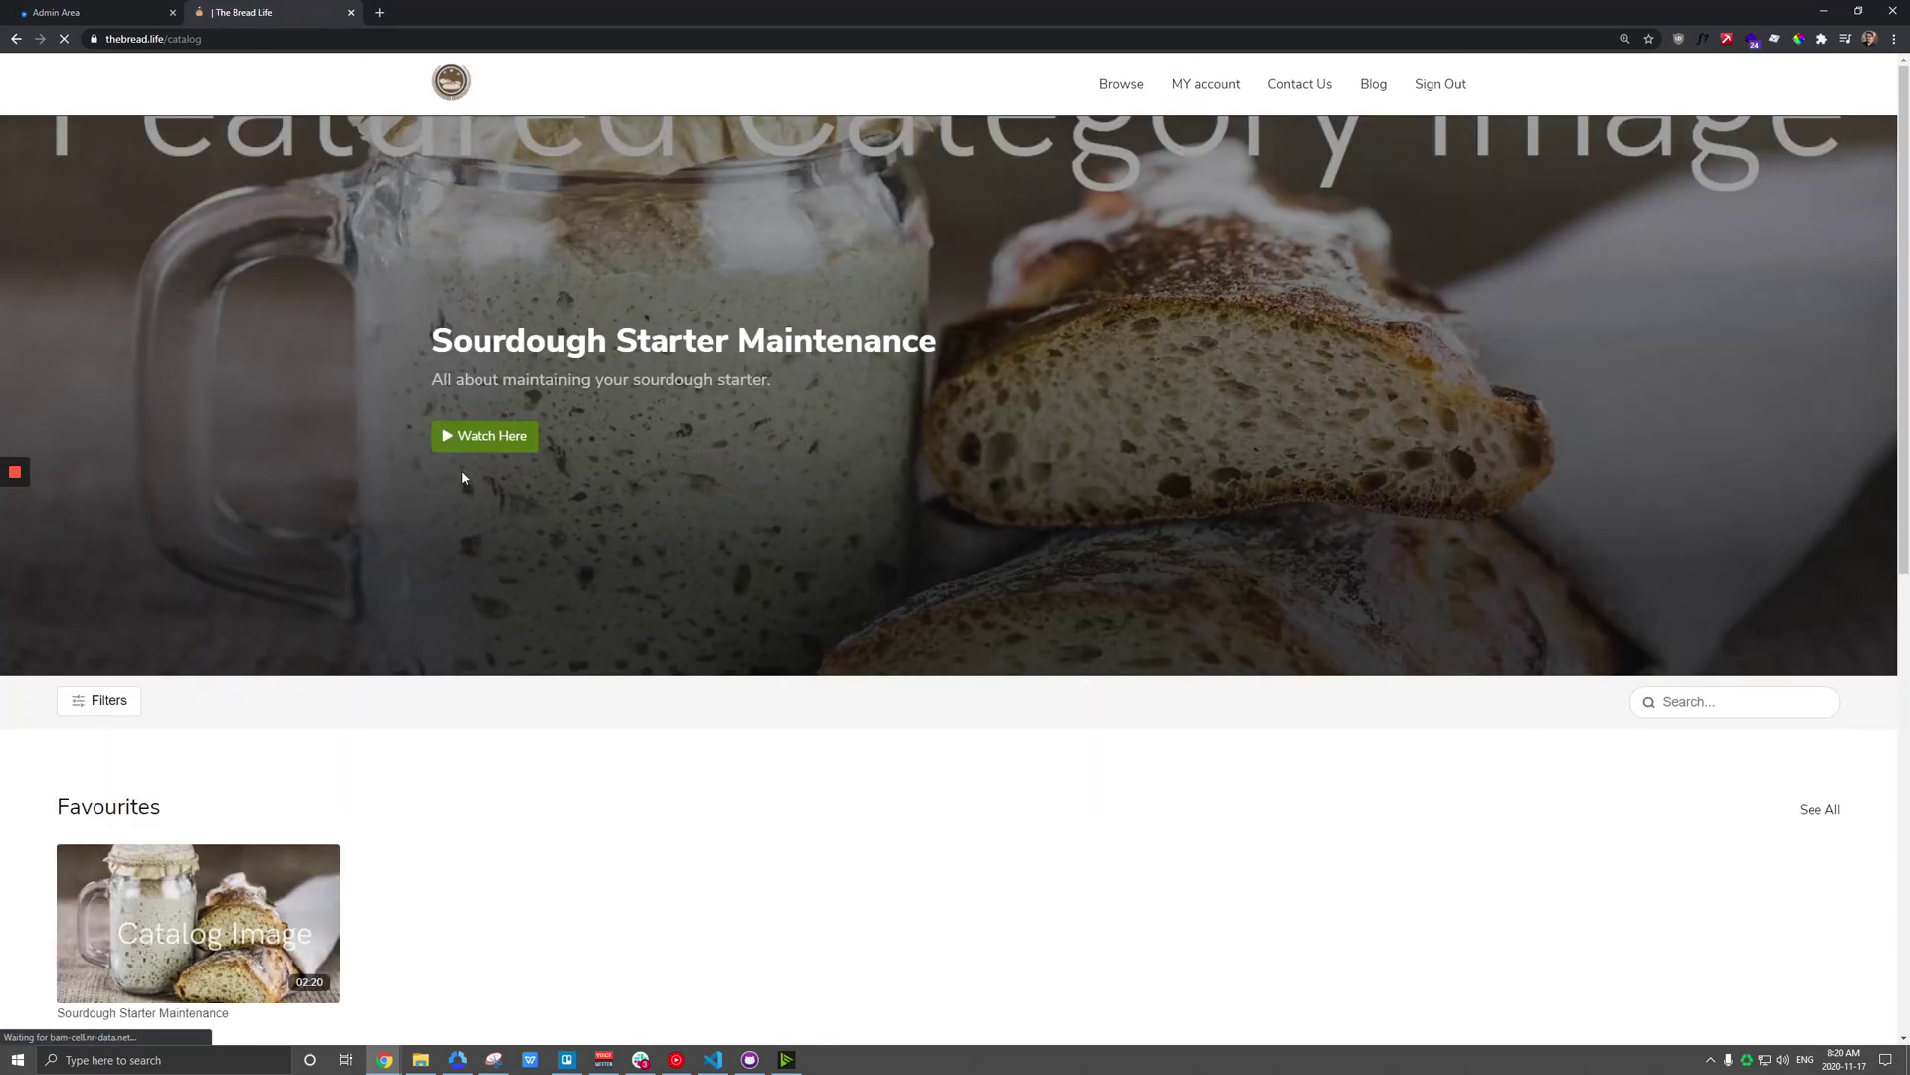
scroll(461, 470, down, 3)
click(100, 402)
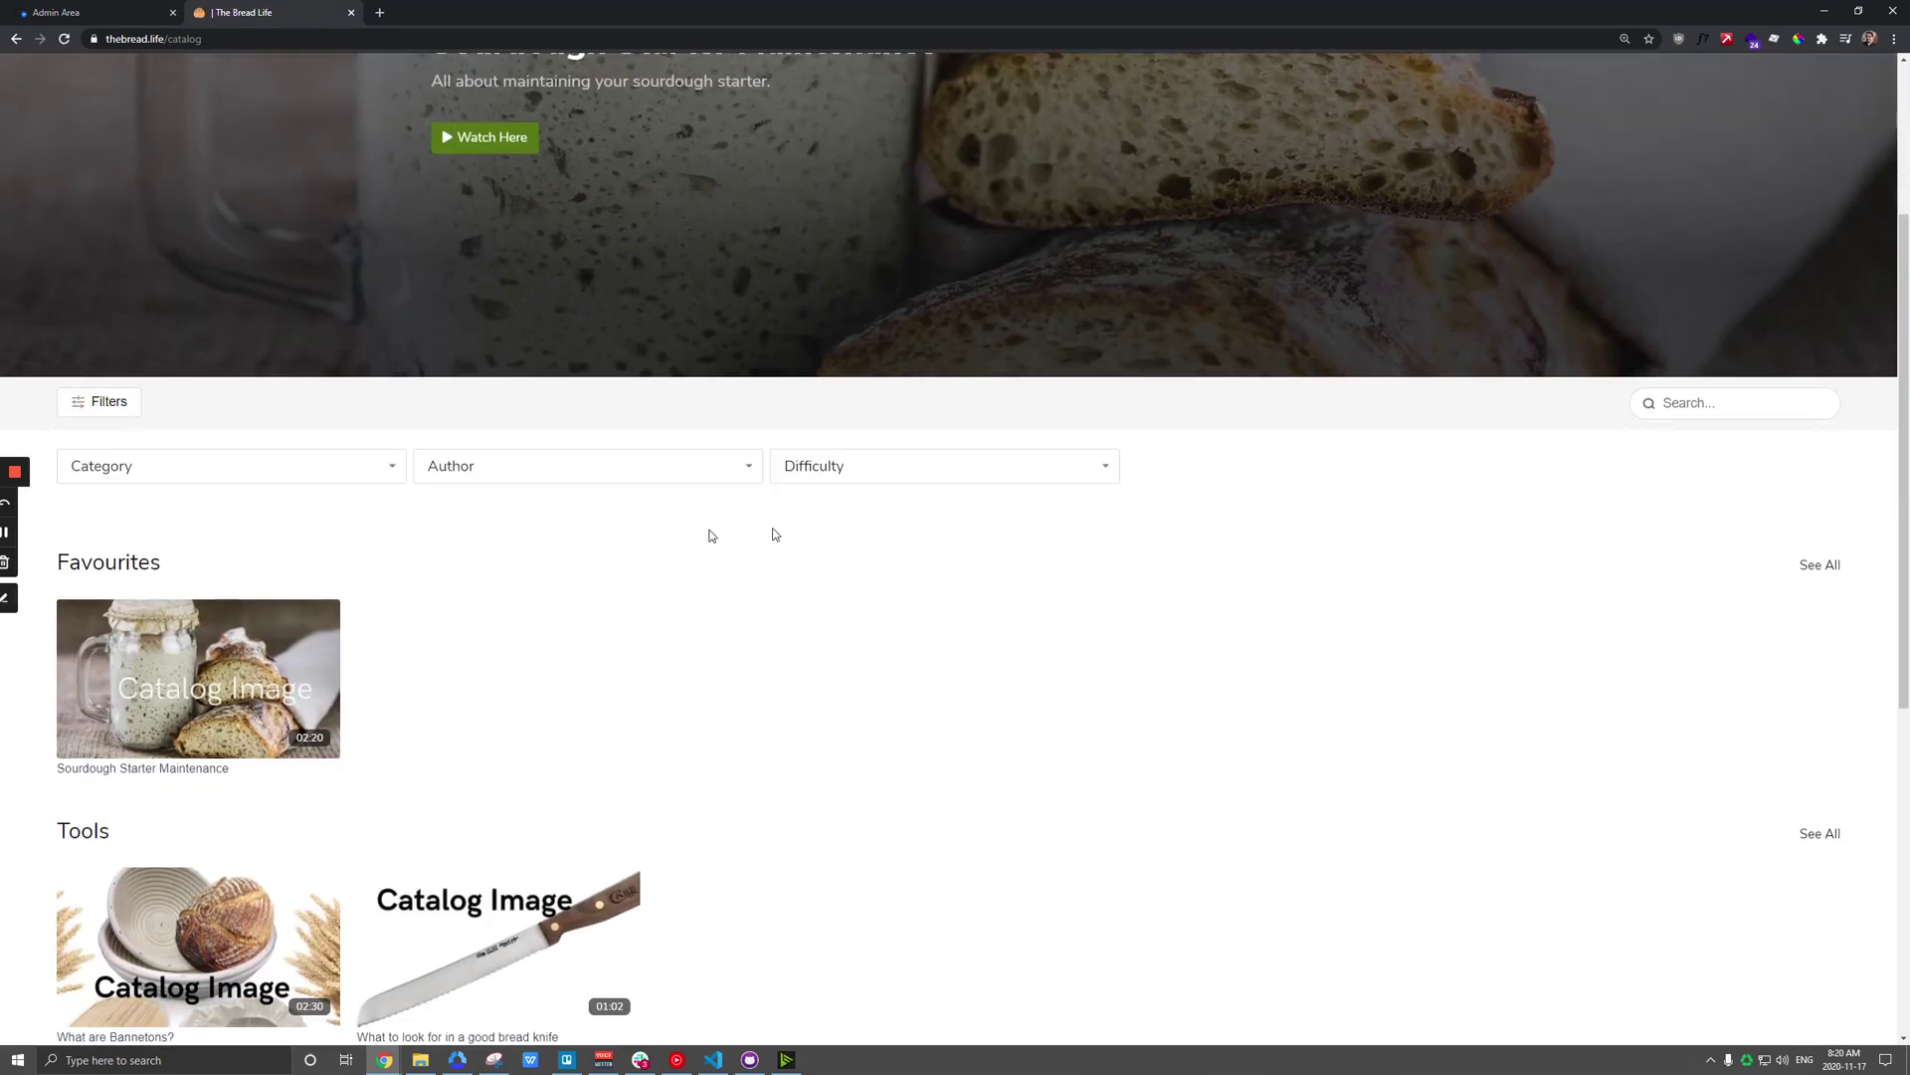
click(879, 478)
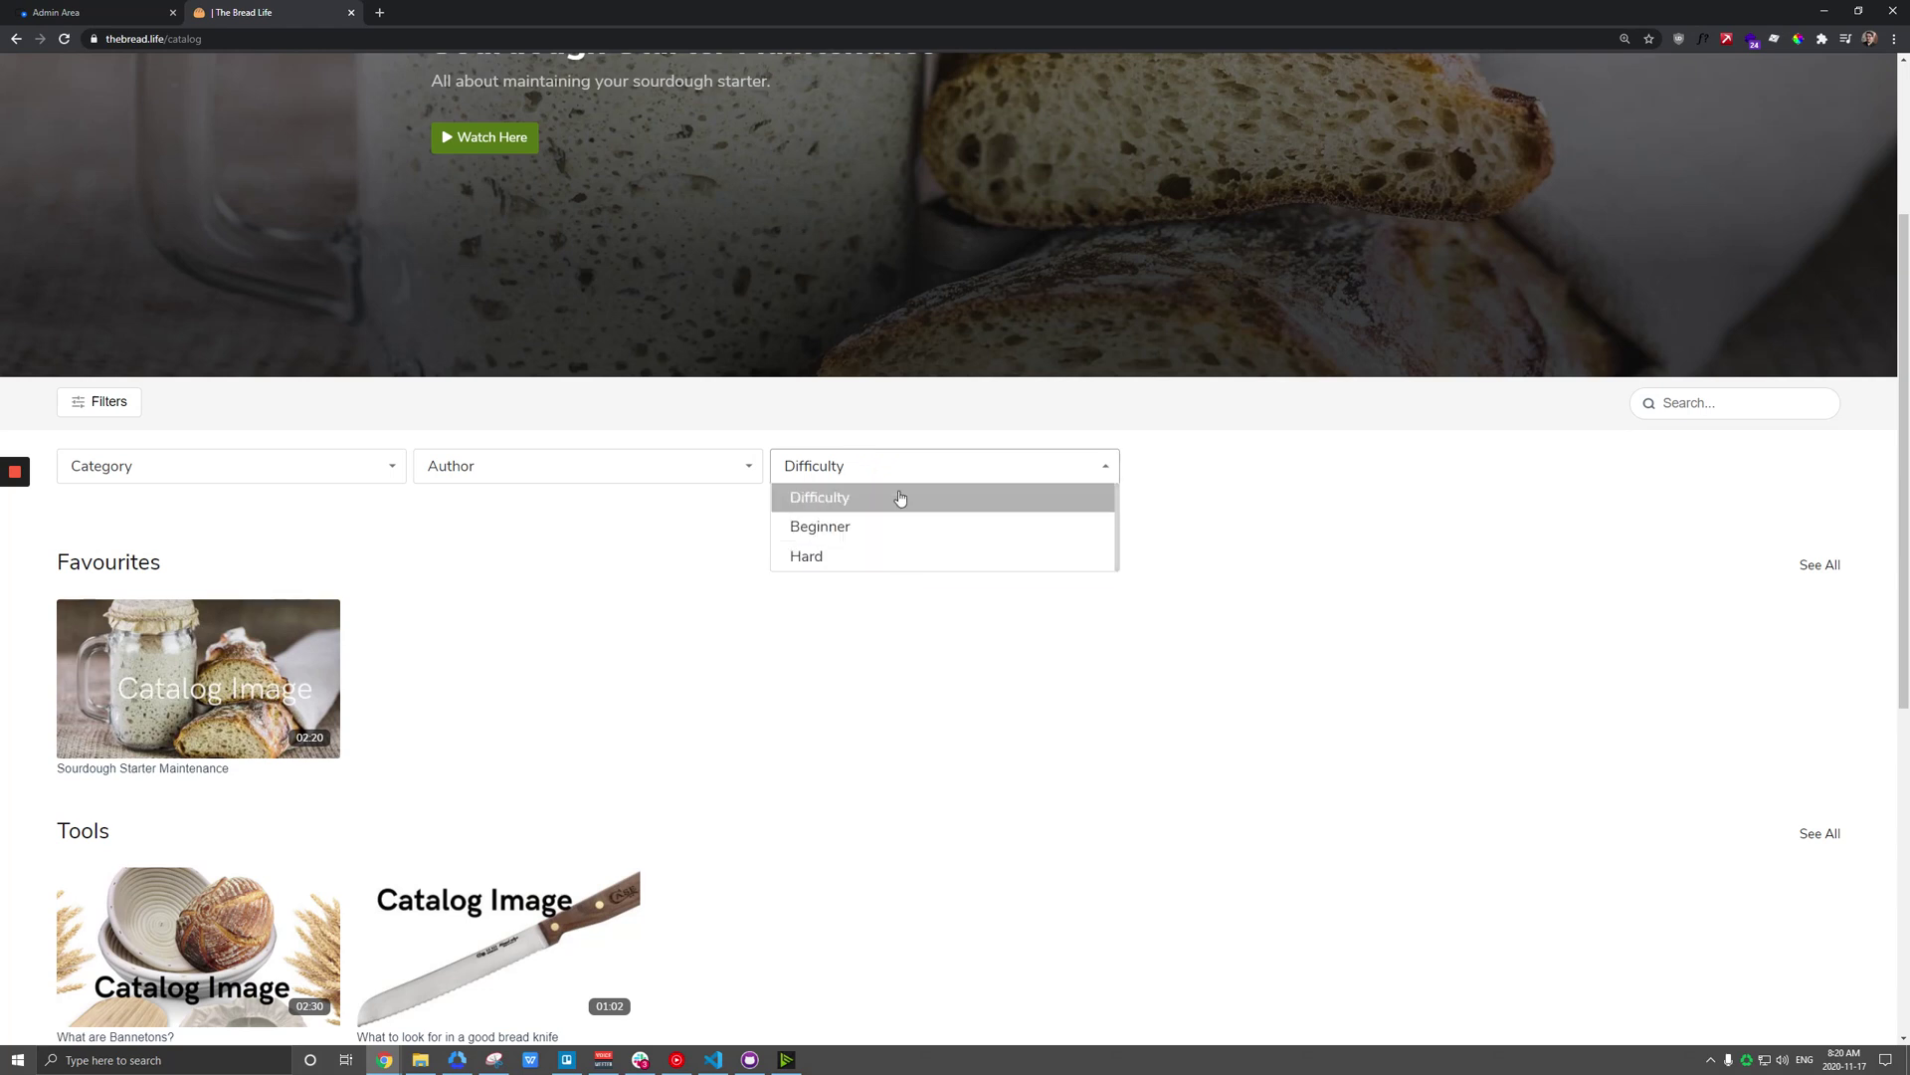
click(862, 528)
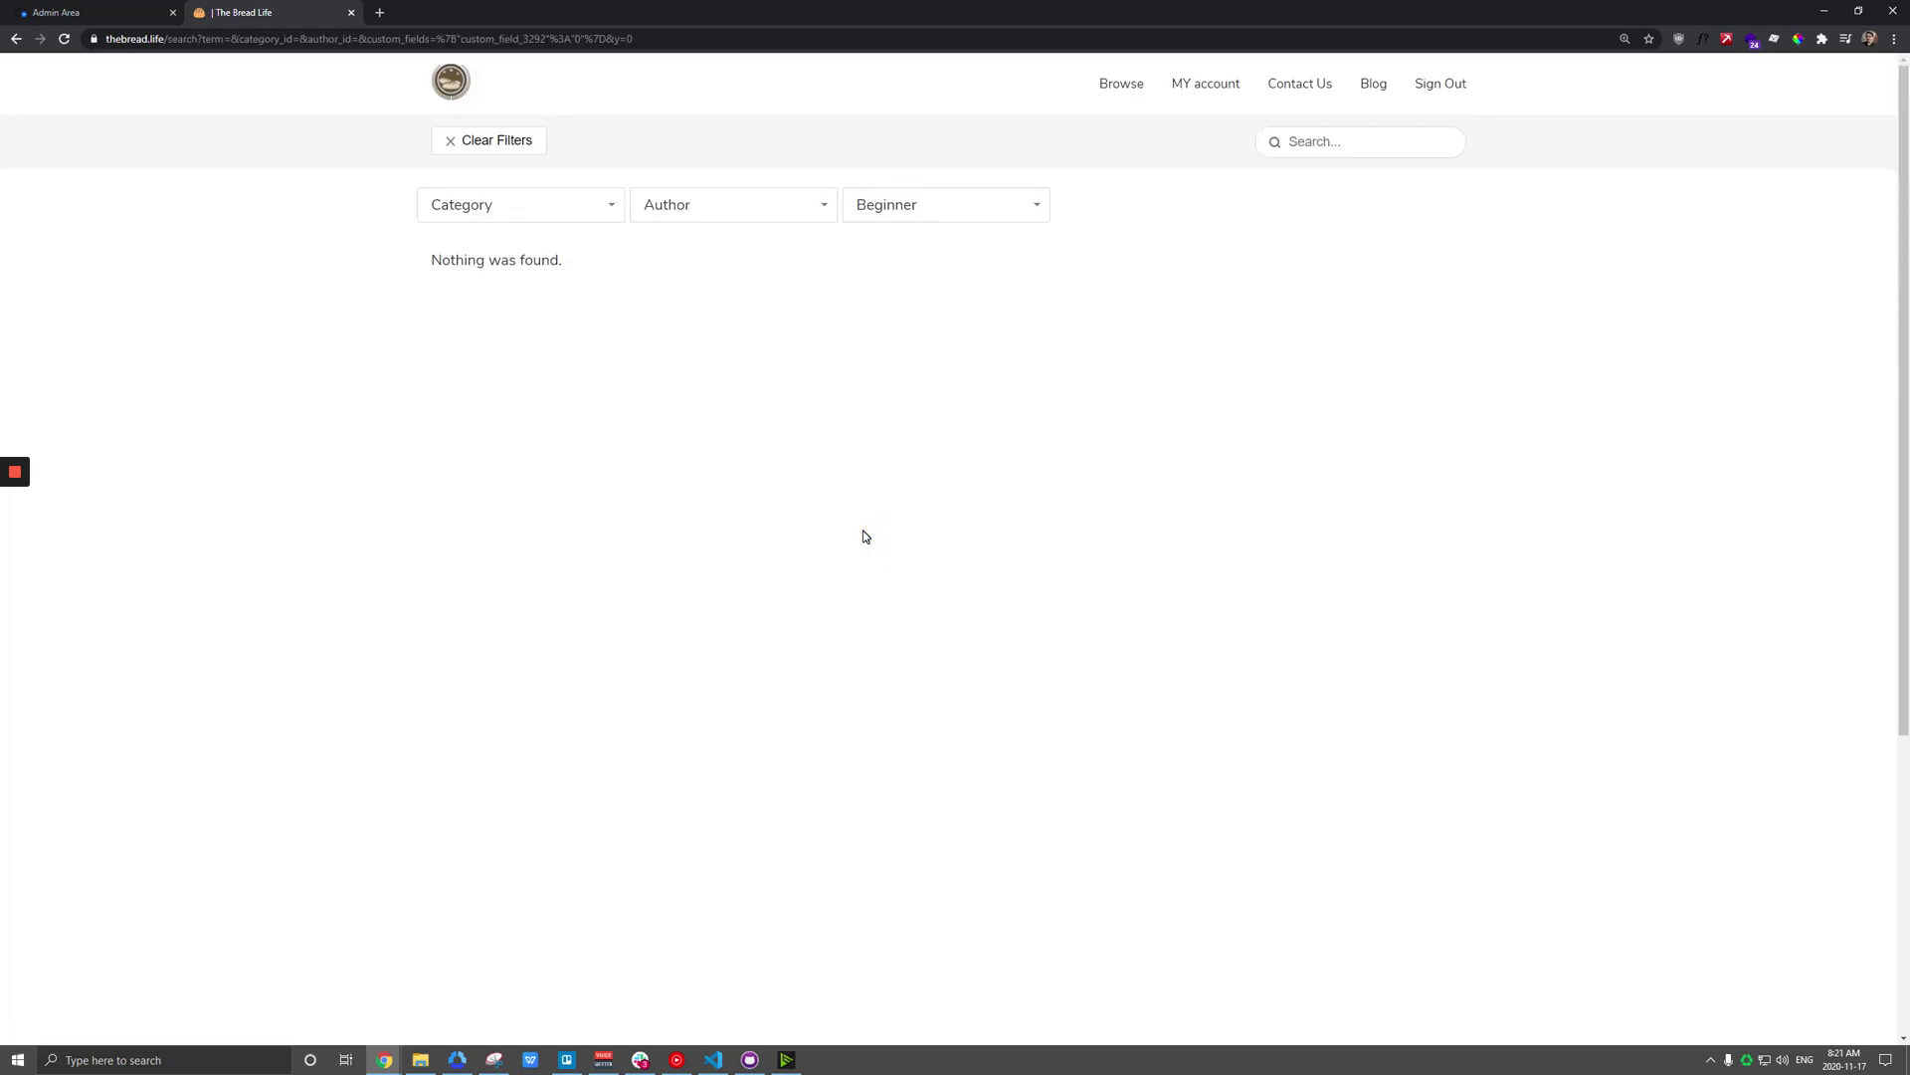
Step: Filter the catalog to Hard, clear all filters, and return to the admin Videos list
click(904, 211)
click(895, 292)
click(481, 140)
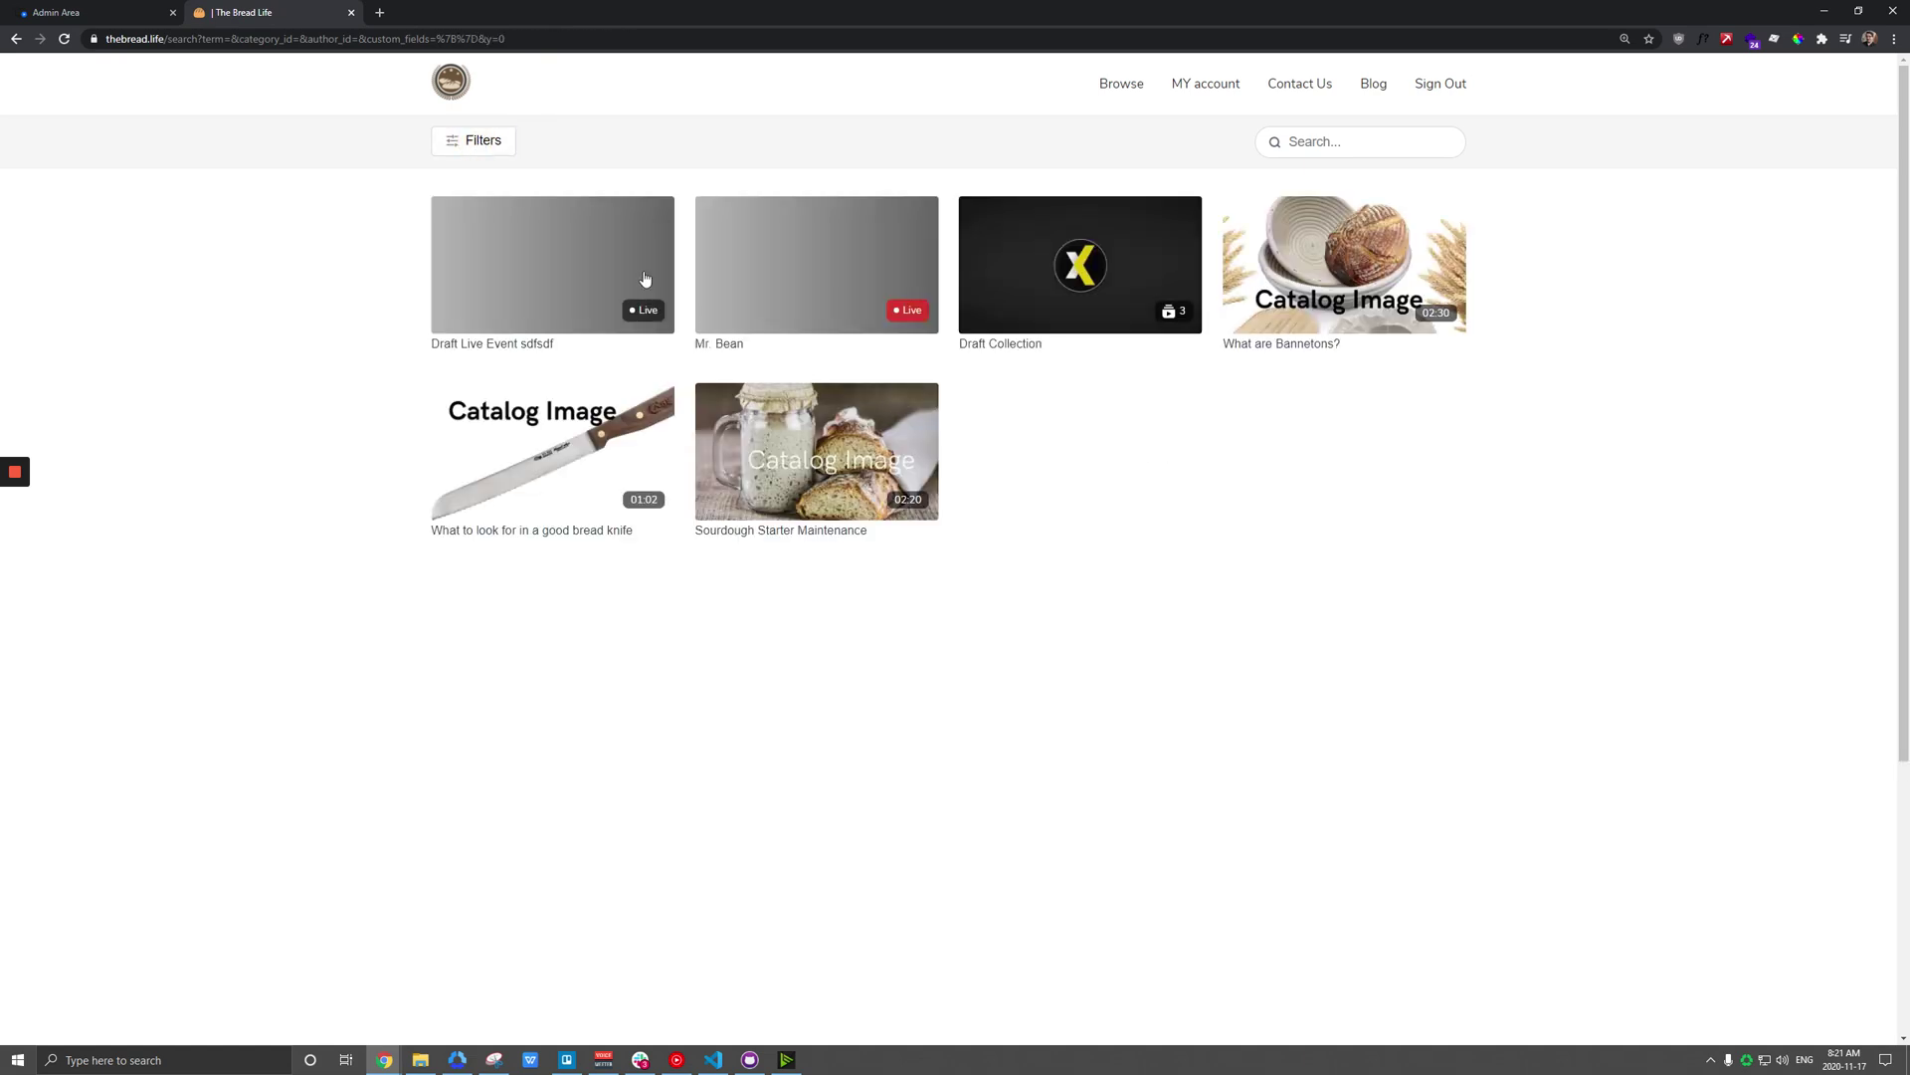
click(480, 149)
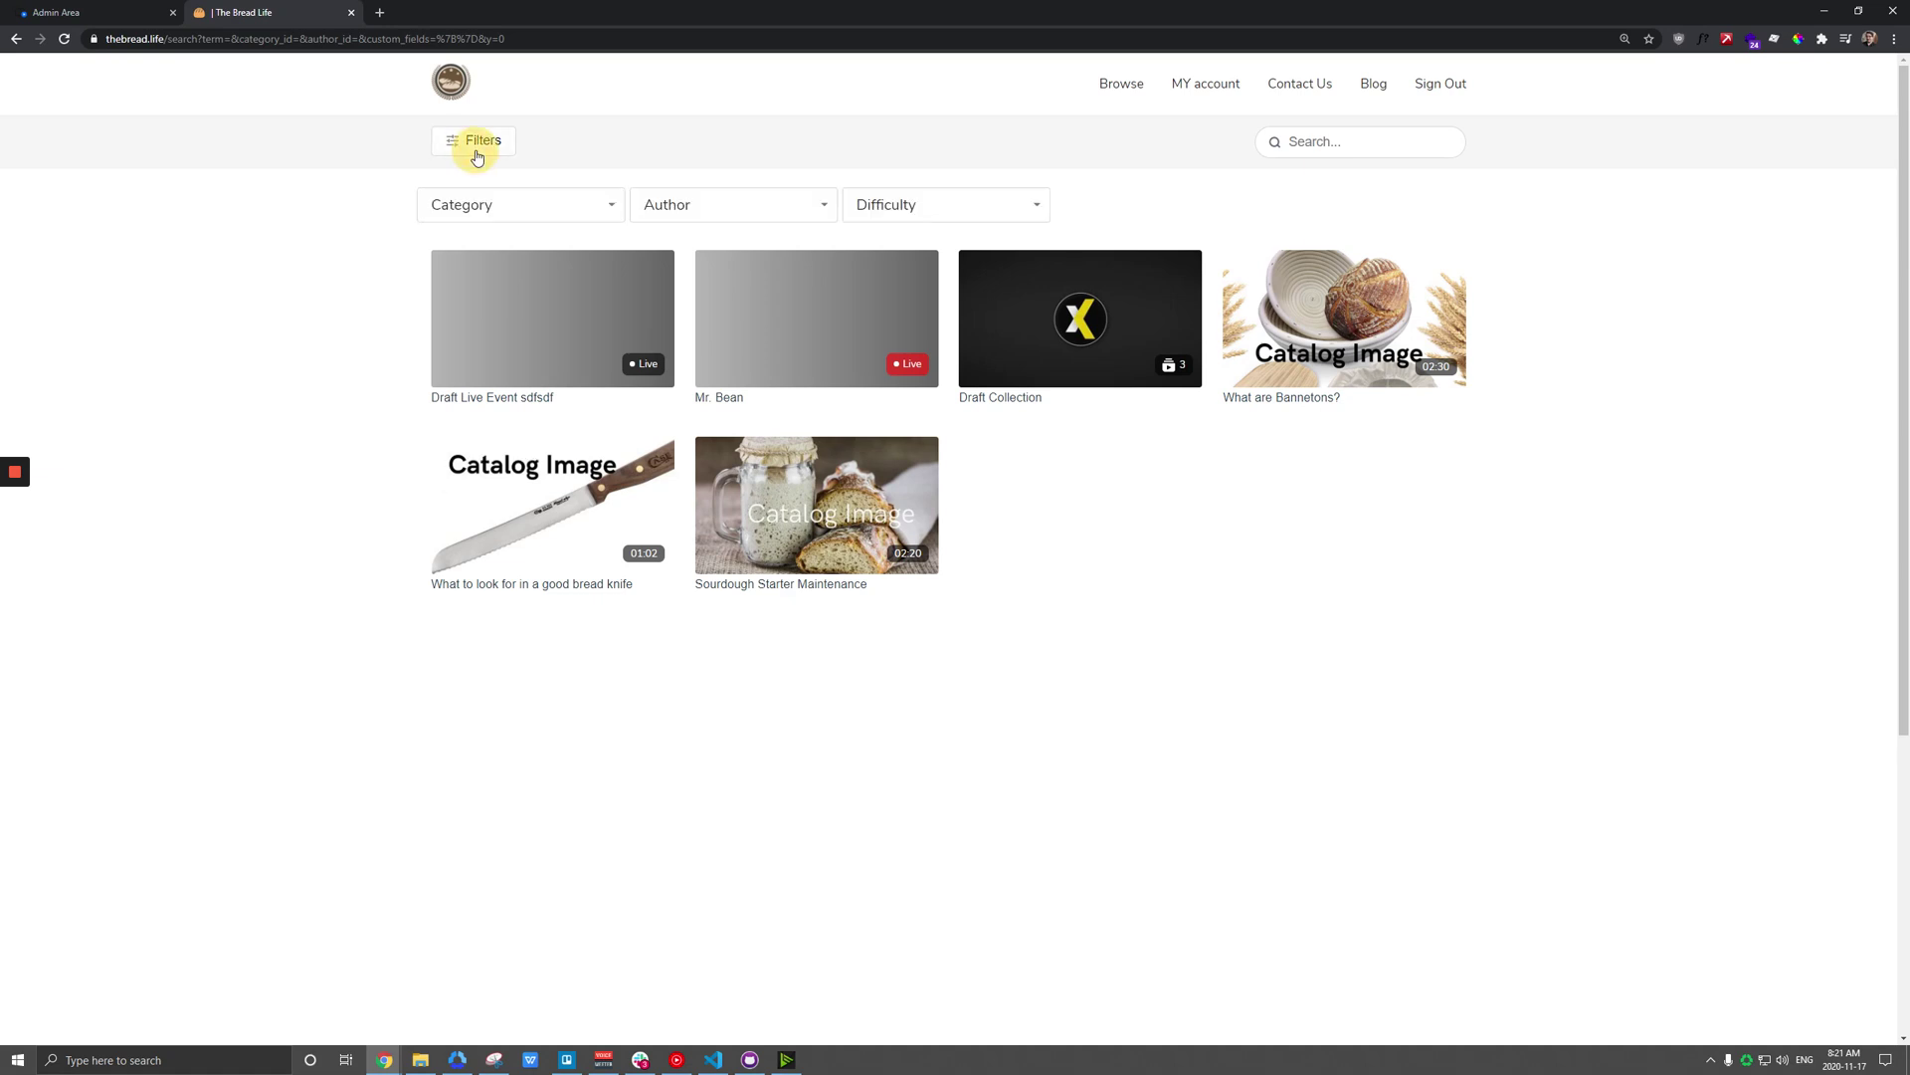
click(80, 12)
click(100, 210)
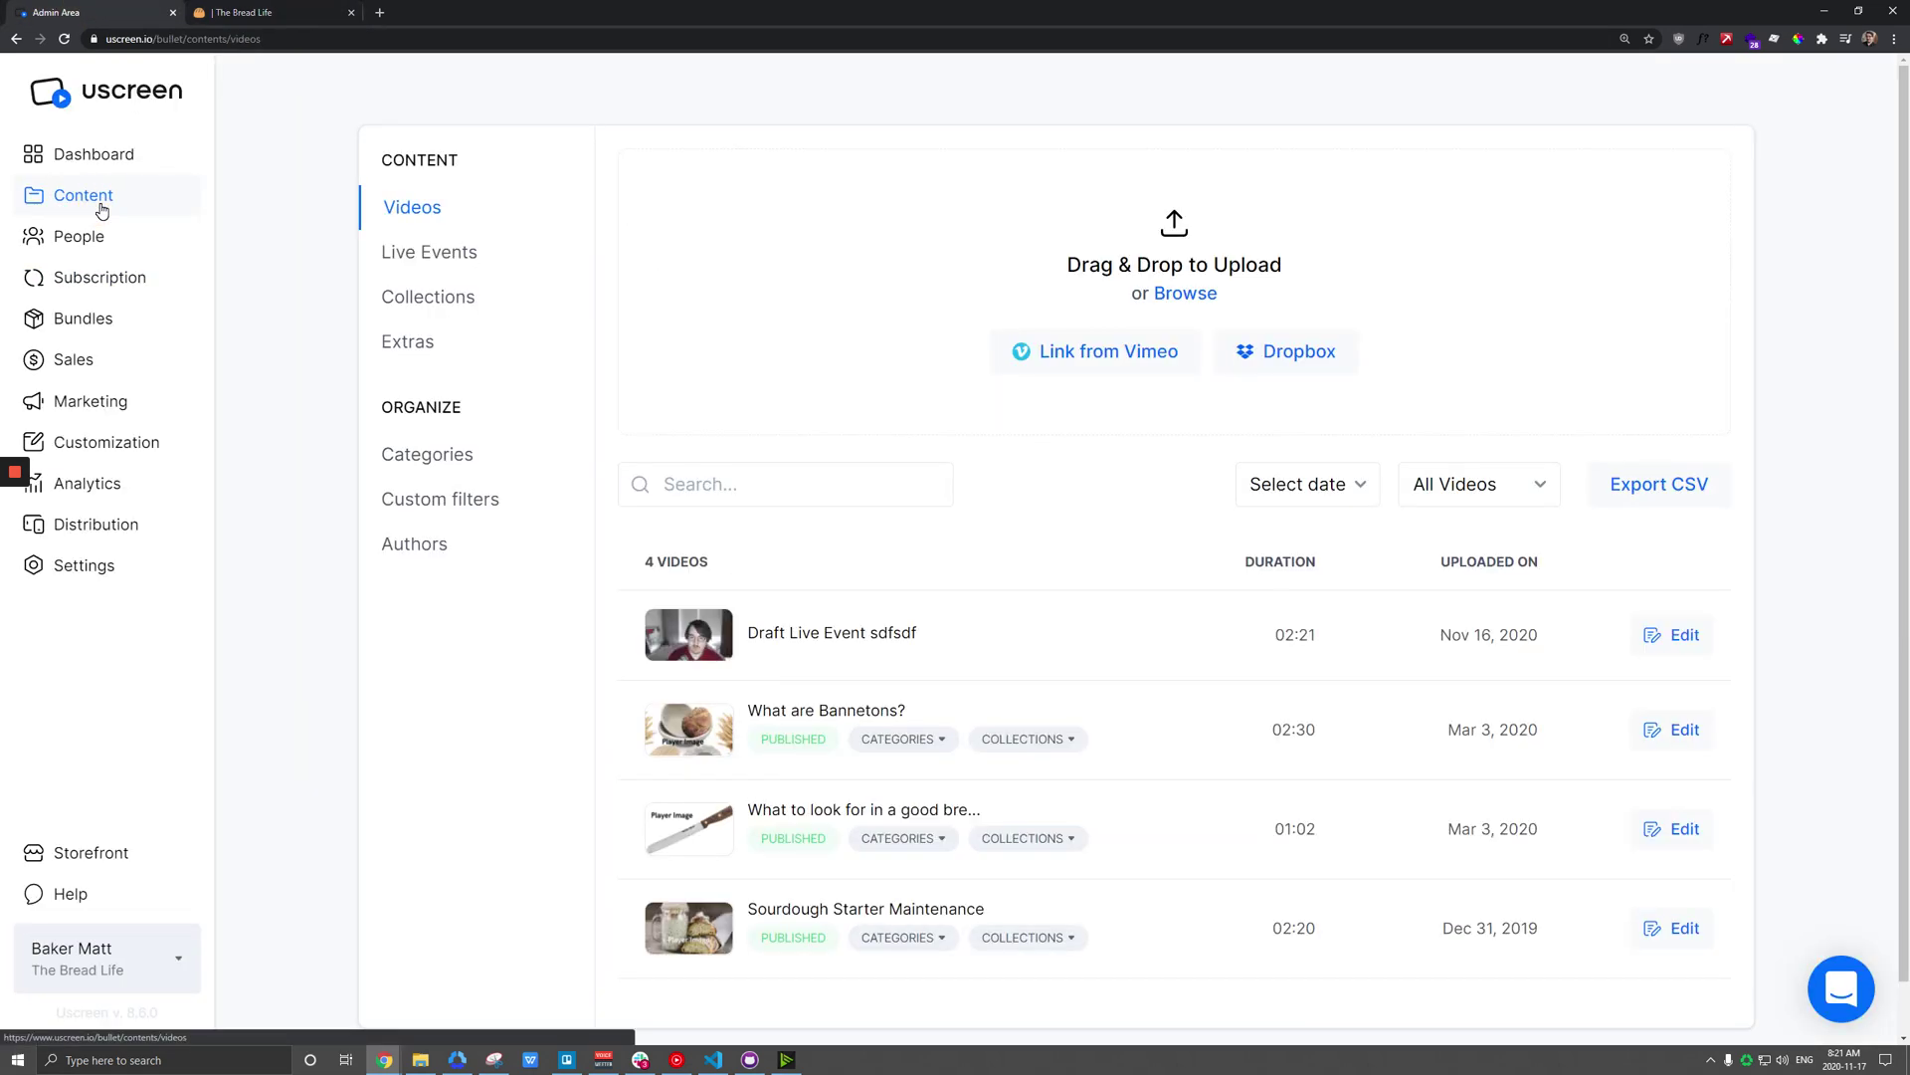
Step: Set What are Bannetons? to Difficulty Beginner in its Custom Filters, then return to the storefront
click(1680, 729)
click(409, 519)
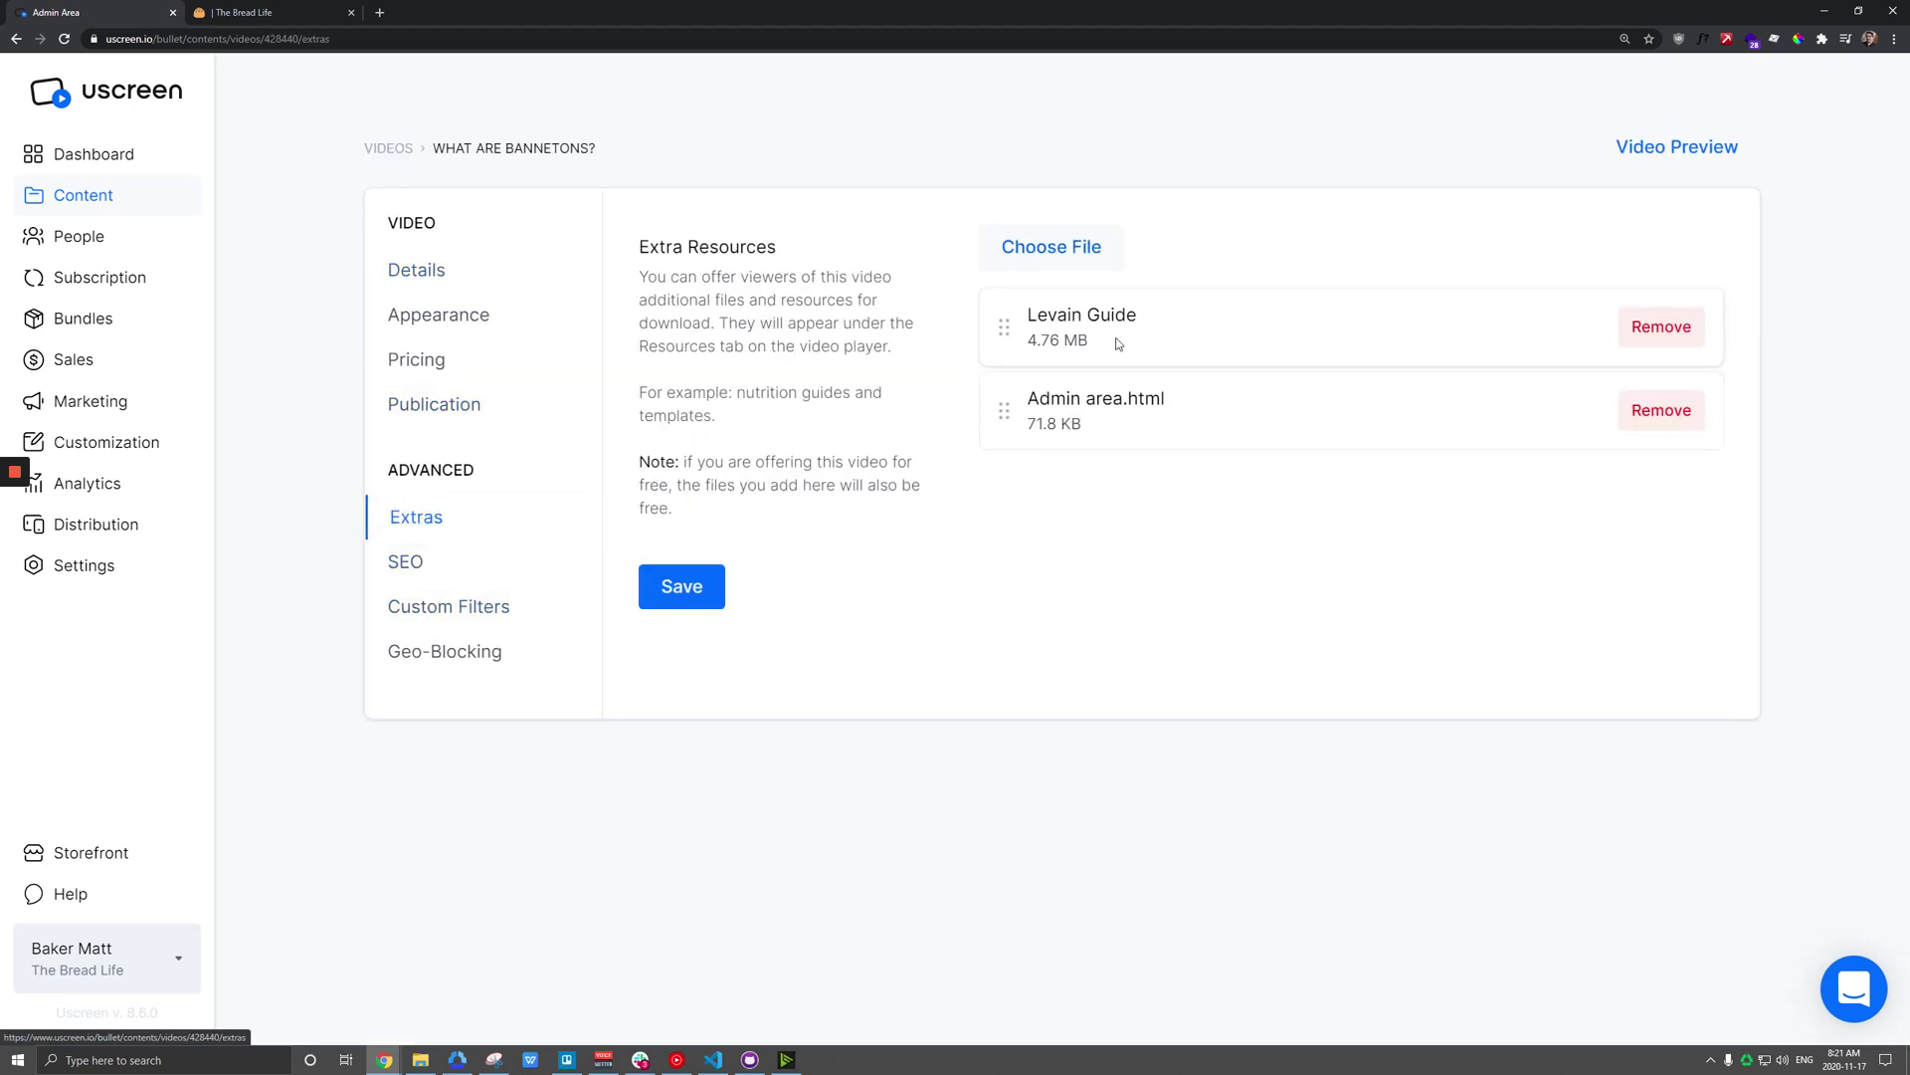
click(434, 615)
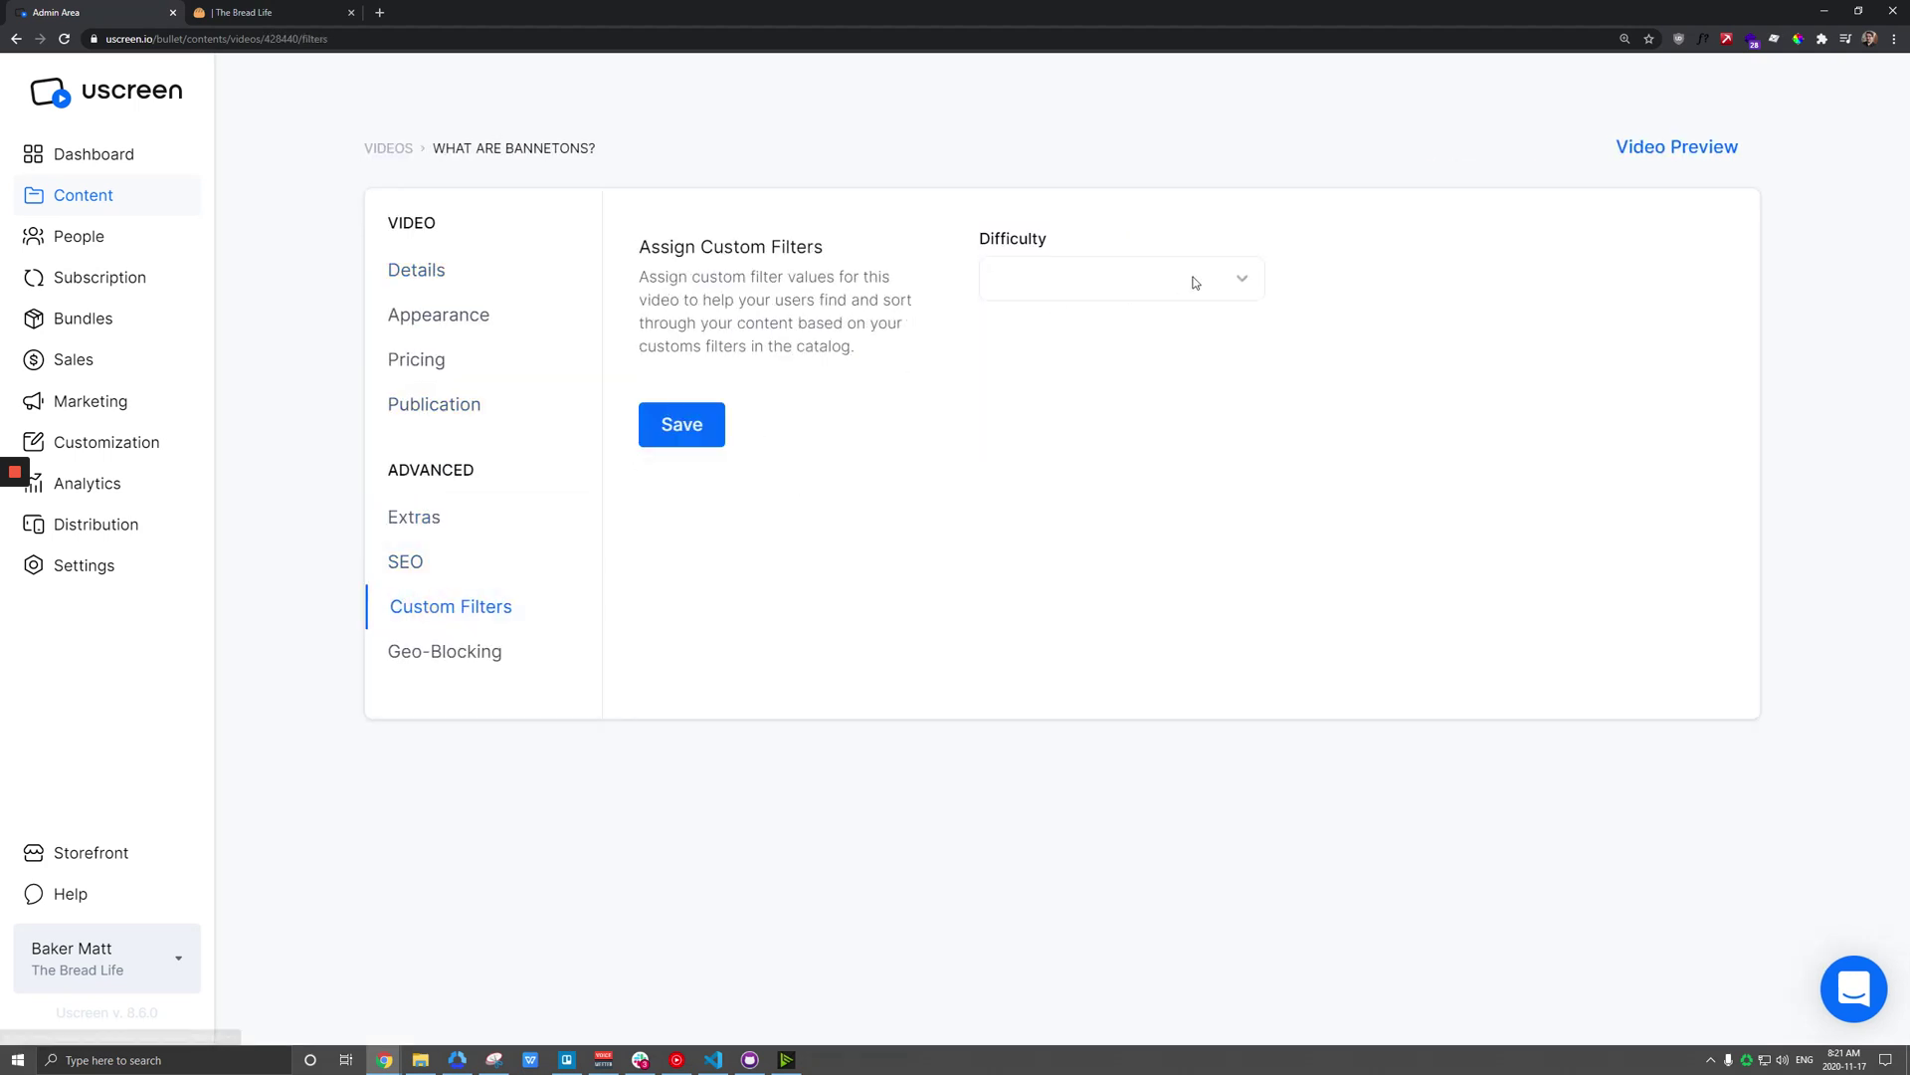
click(1194, 279)
click(1037, 318)
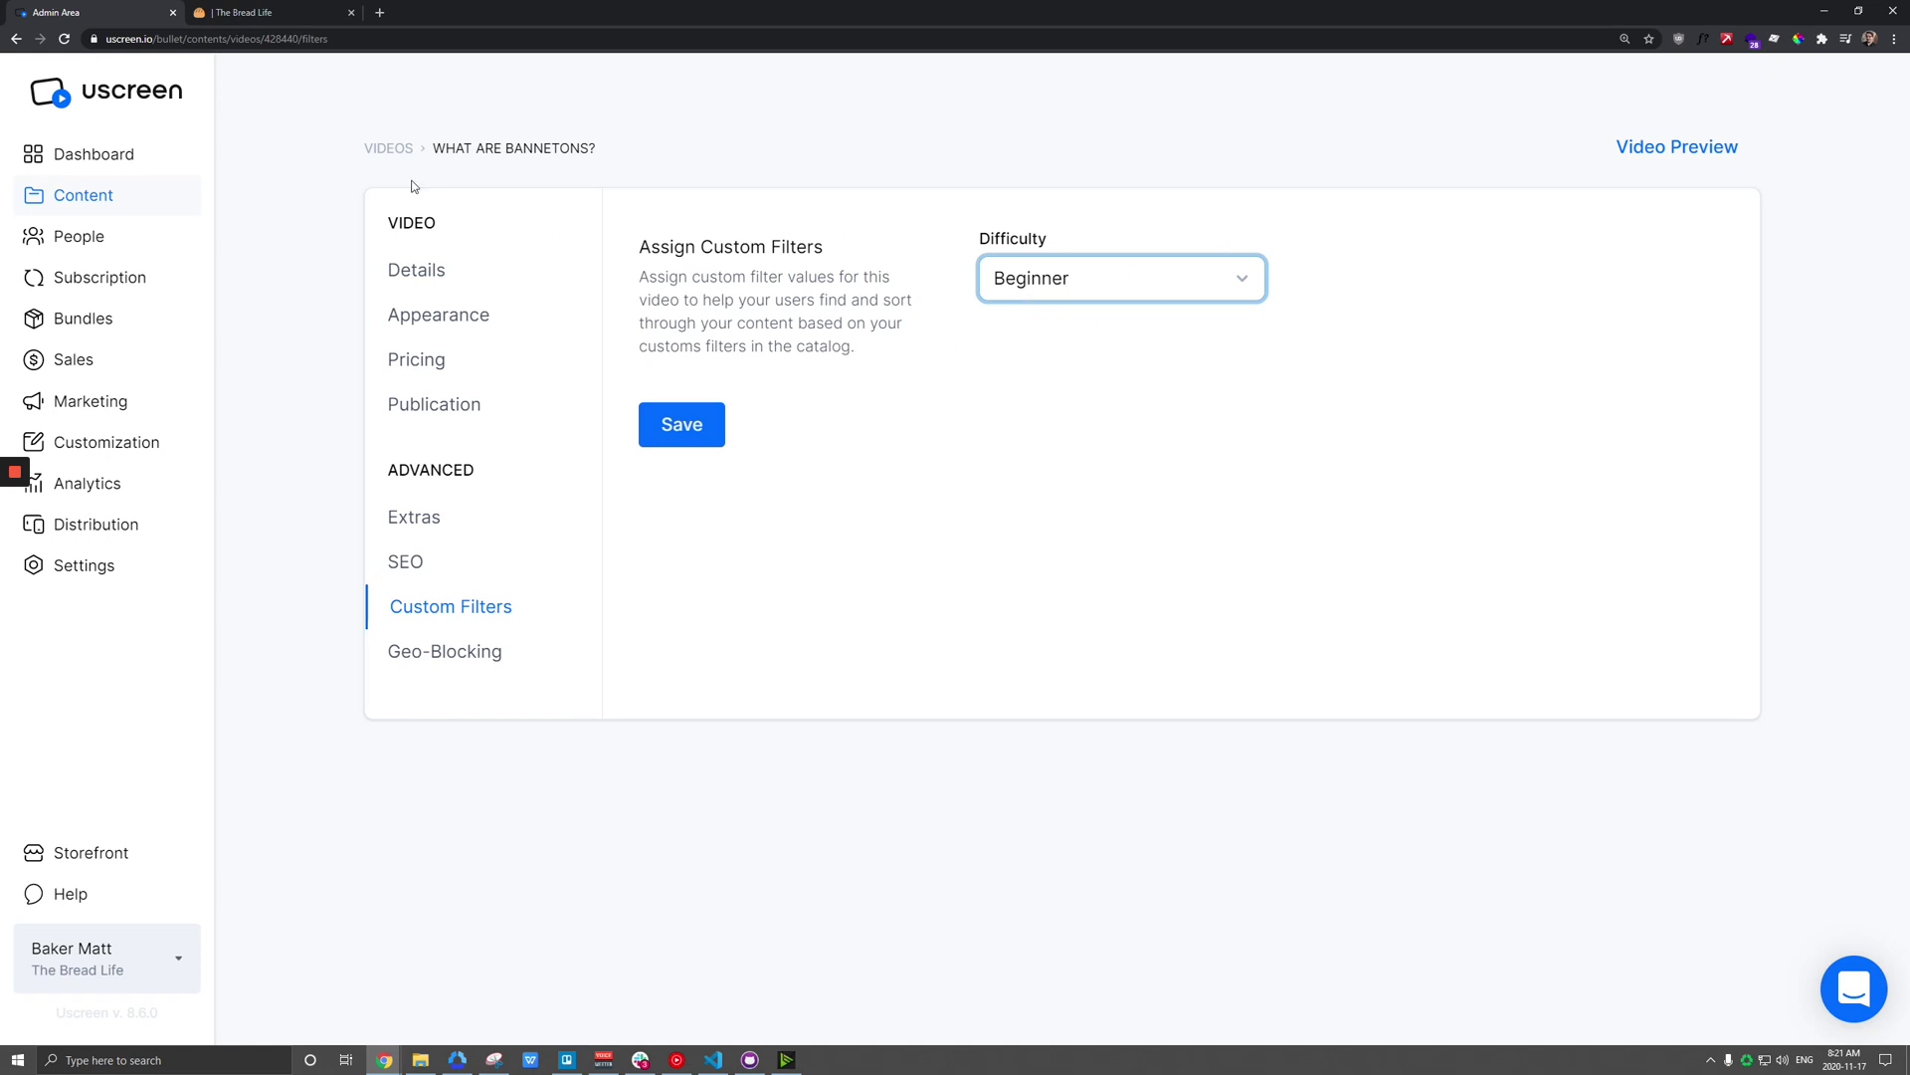
click(383, 148)
click(244, 12)
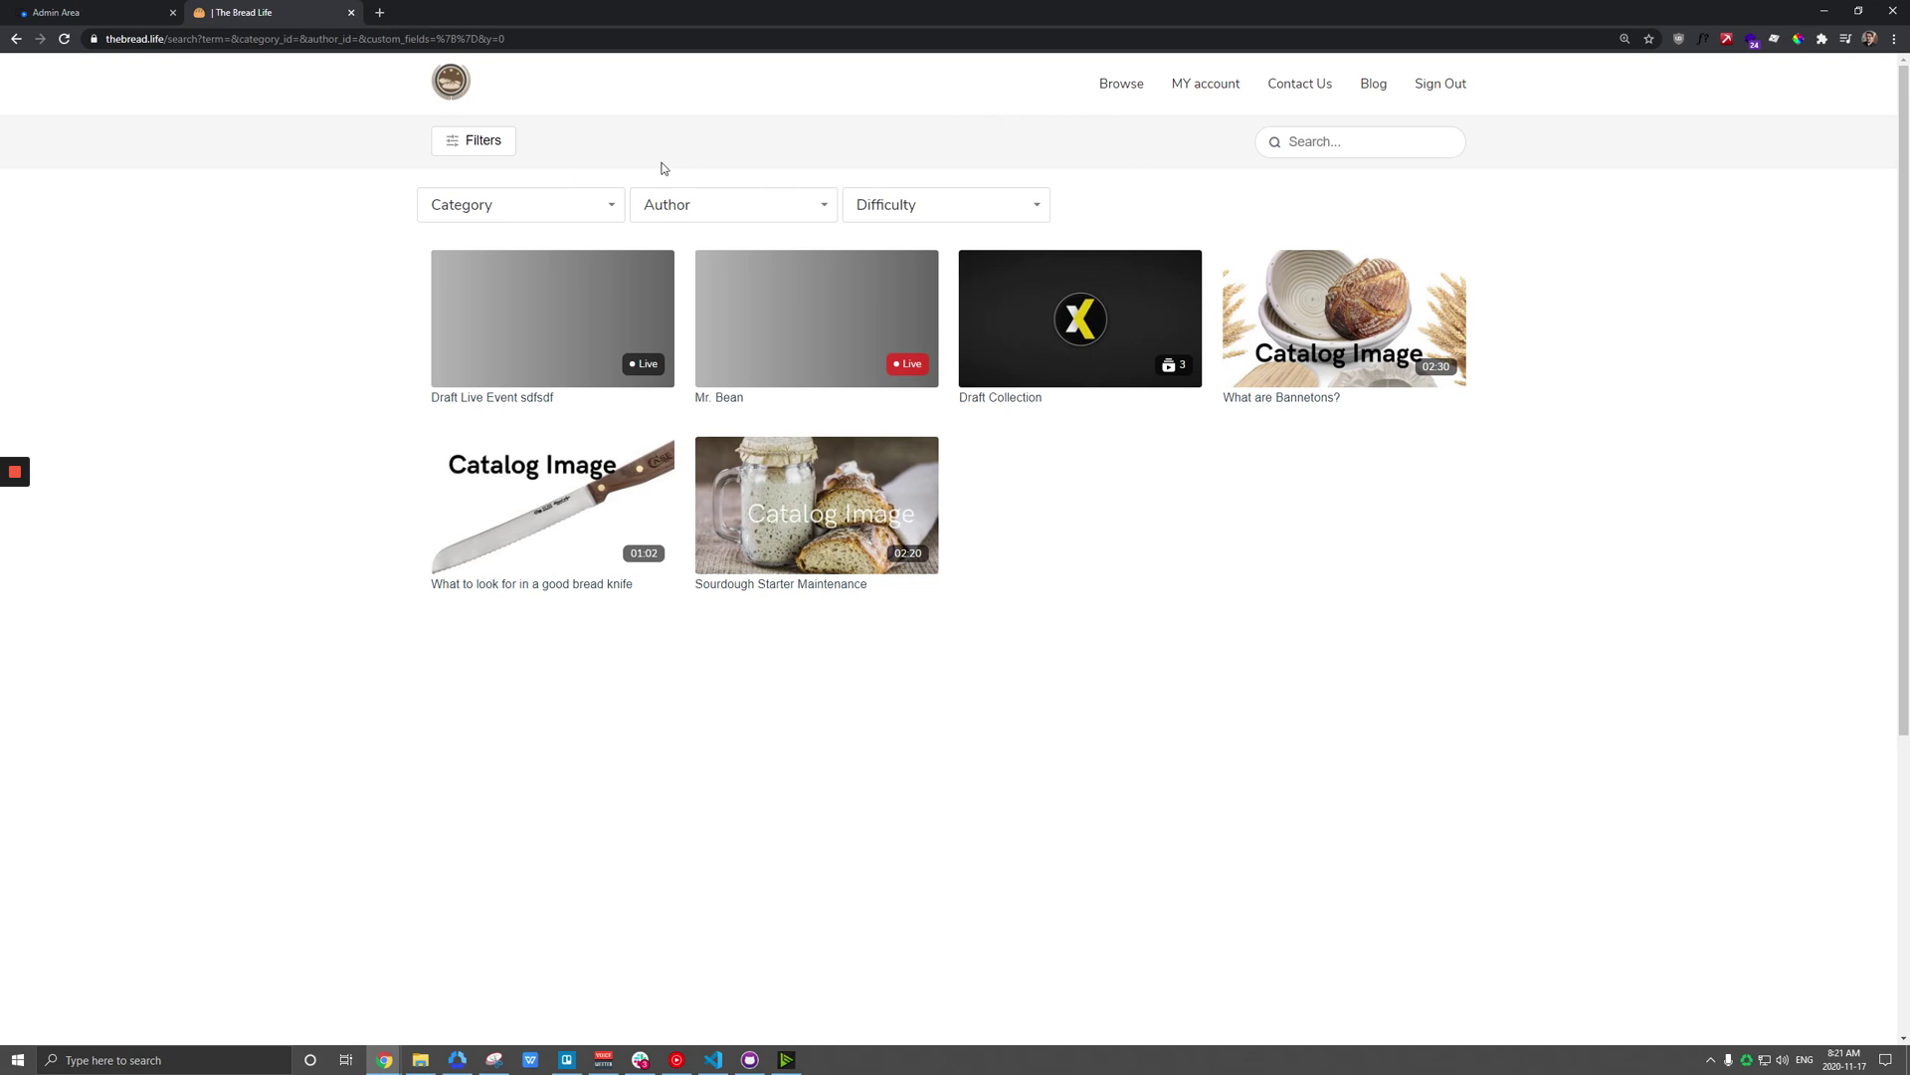
Step: Filter the catalog by Upcoming Live Events, which shows 'Nothing was found', then return to admin
click(600, 208)
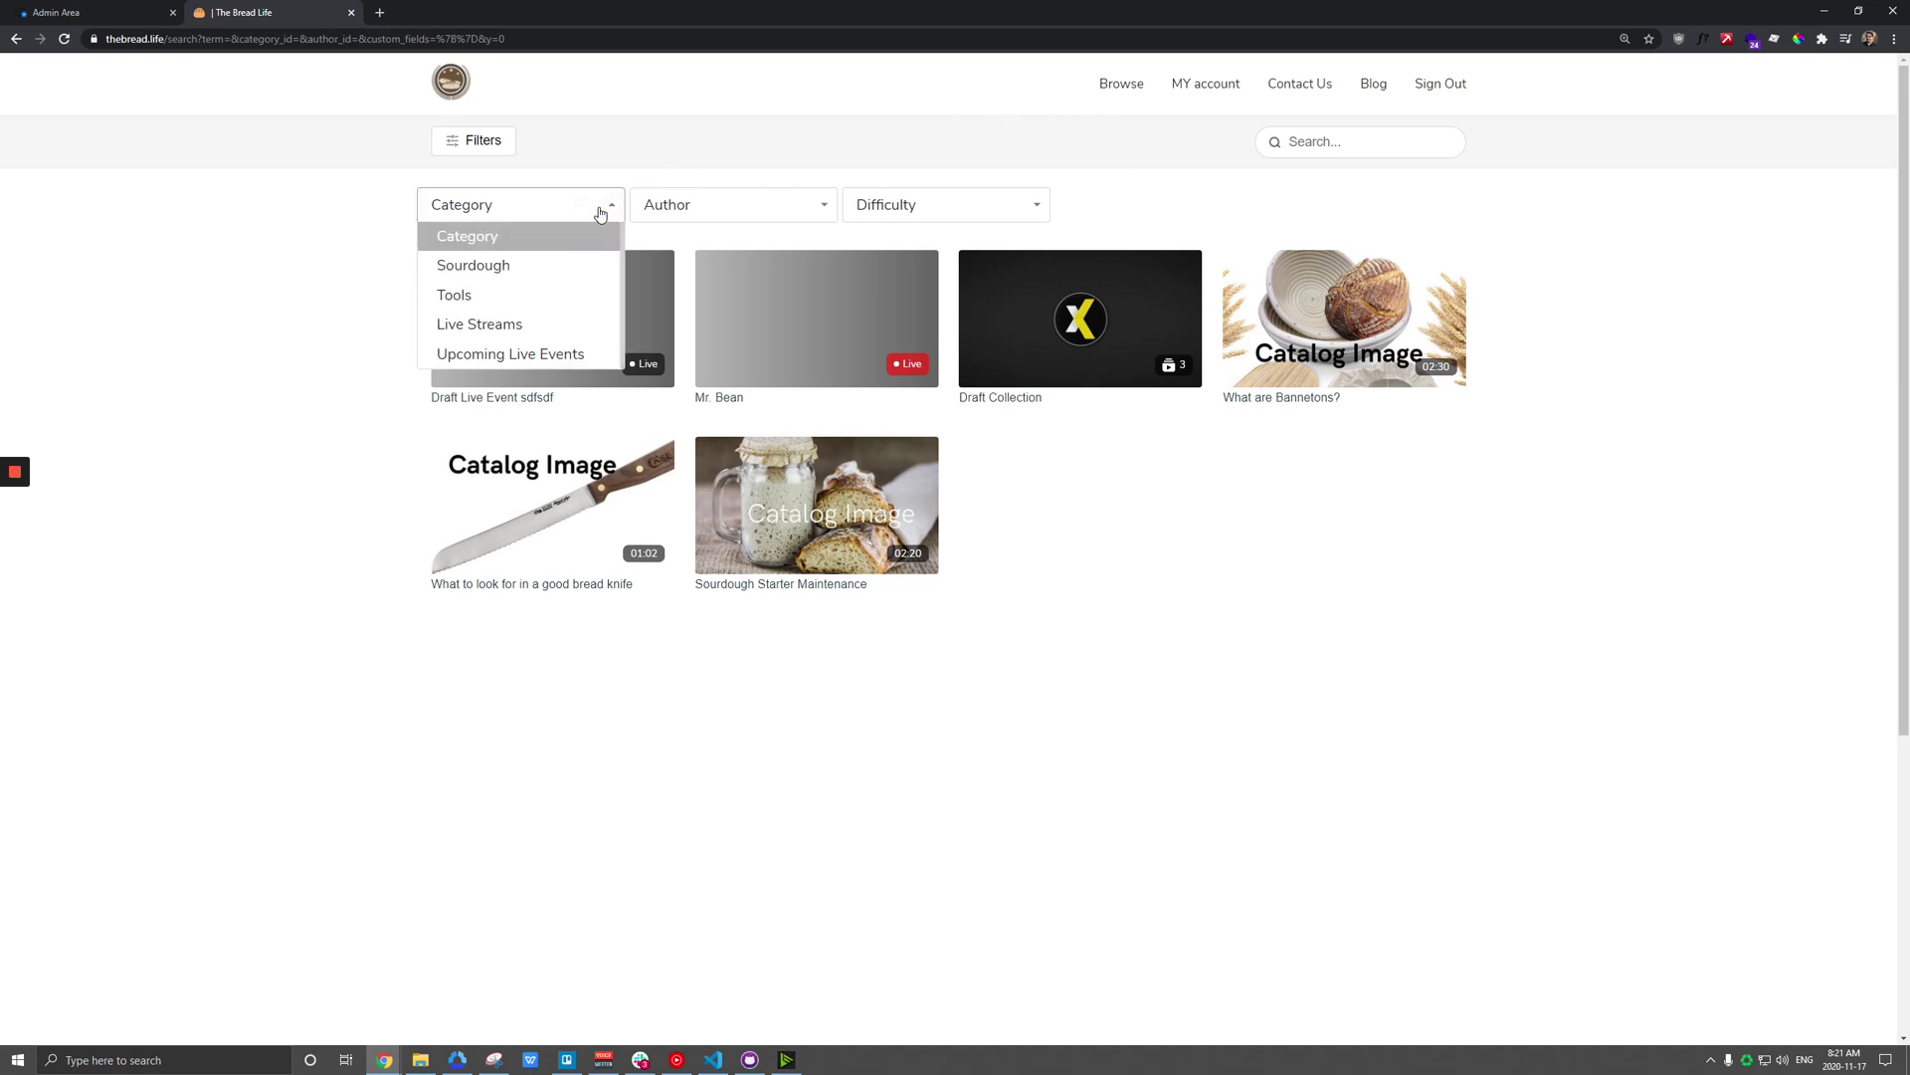
scroll(546, 325, down, 2)
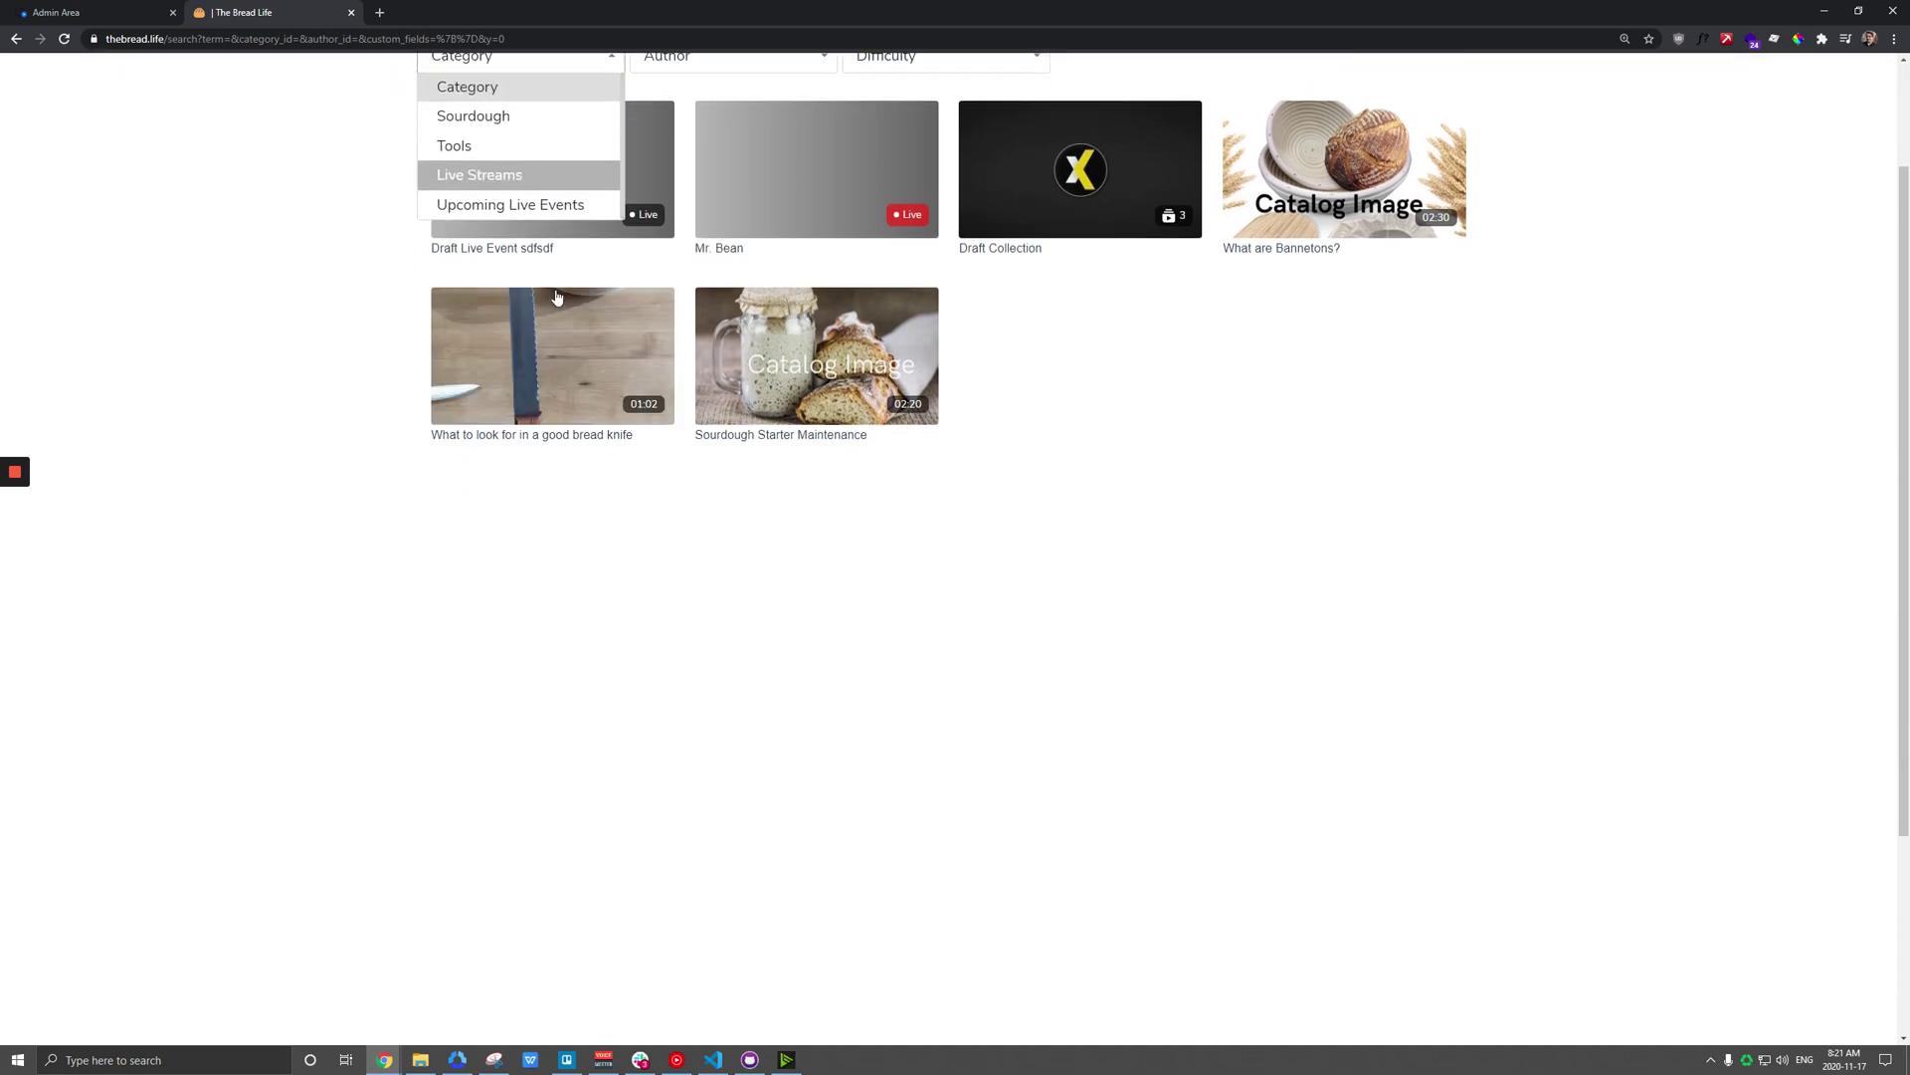
click(519, 205)
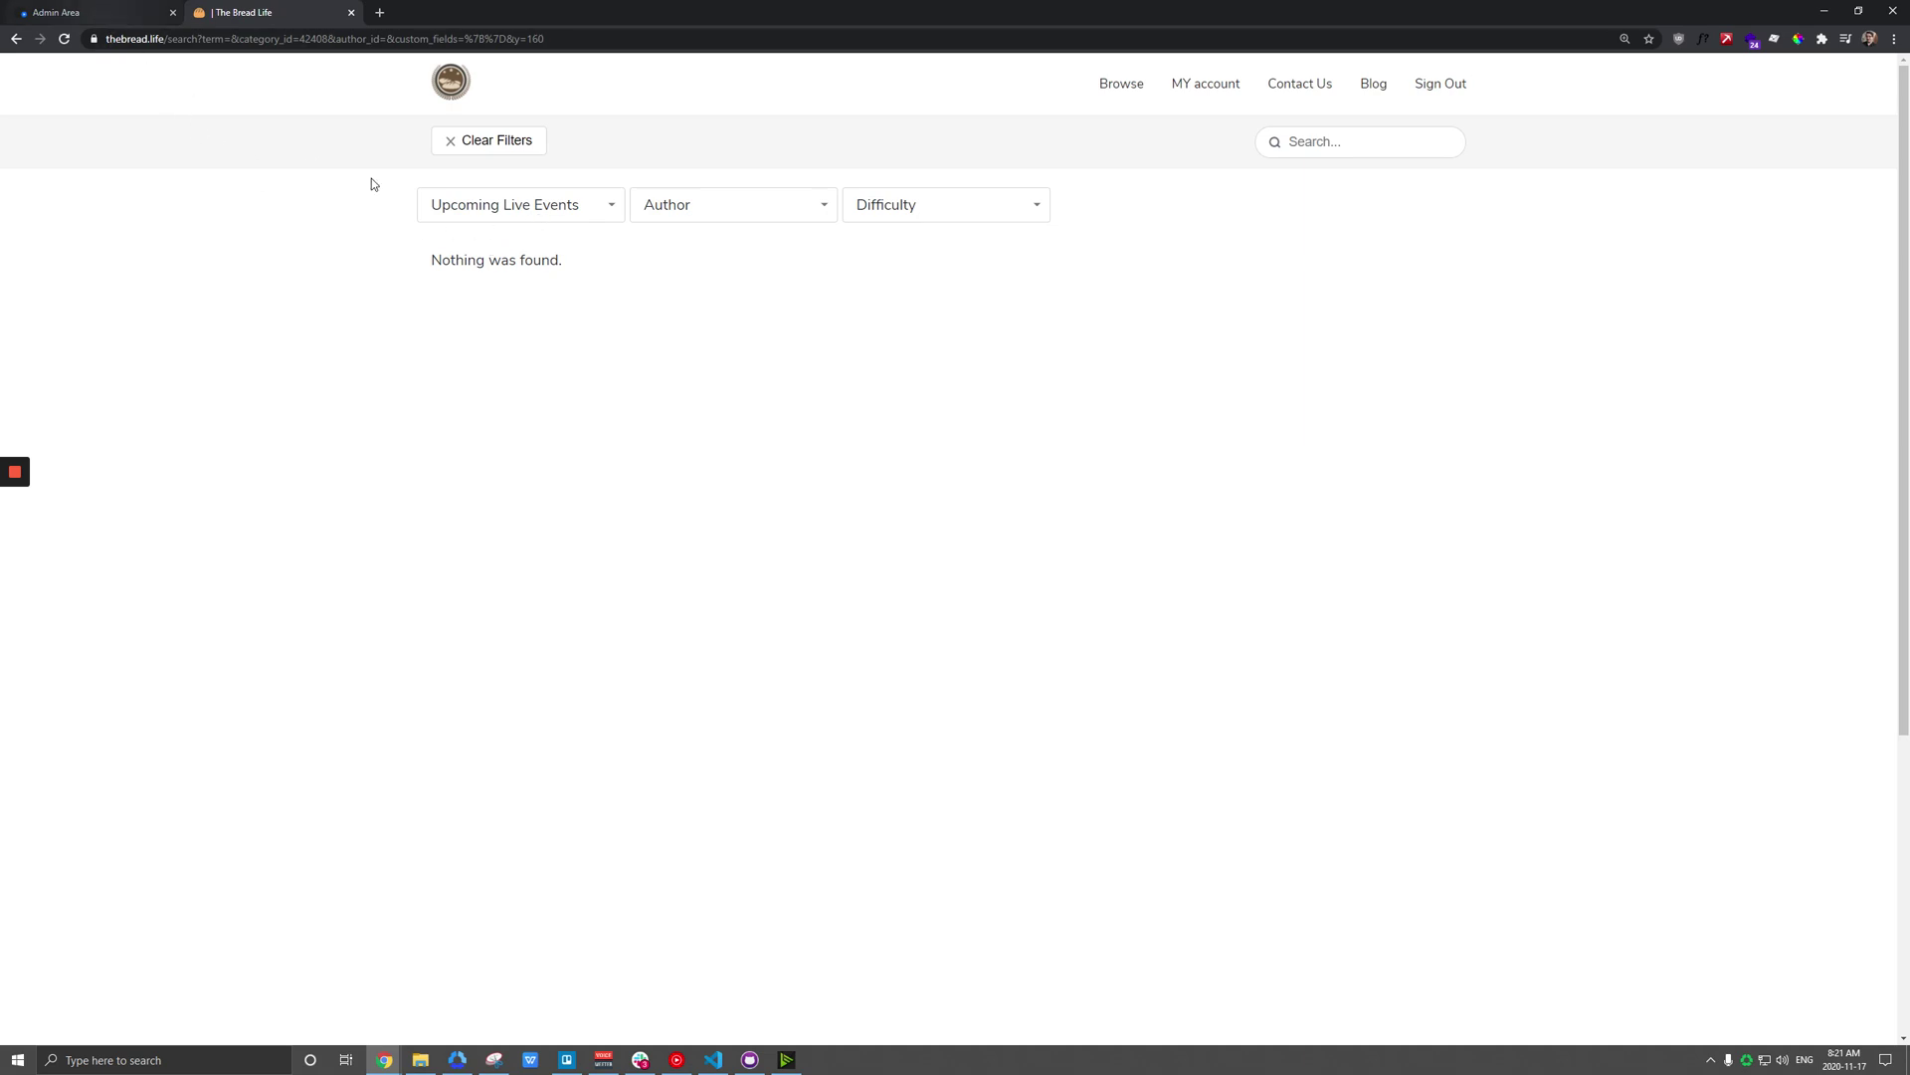
key(ctrl+Tab)
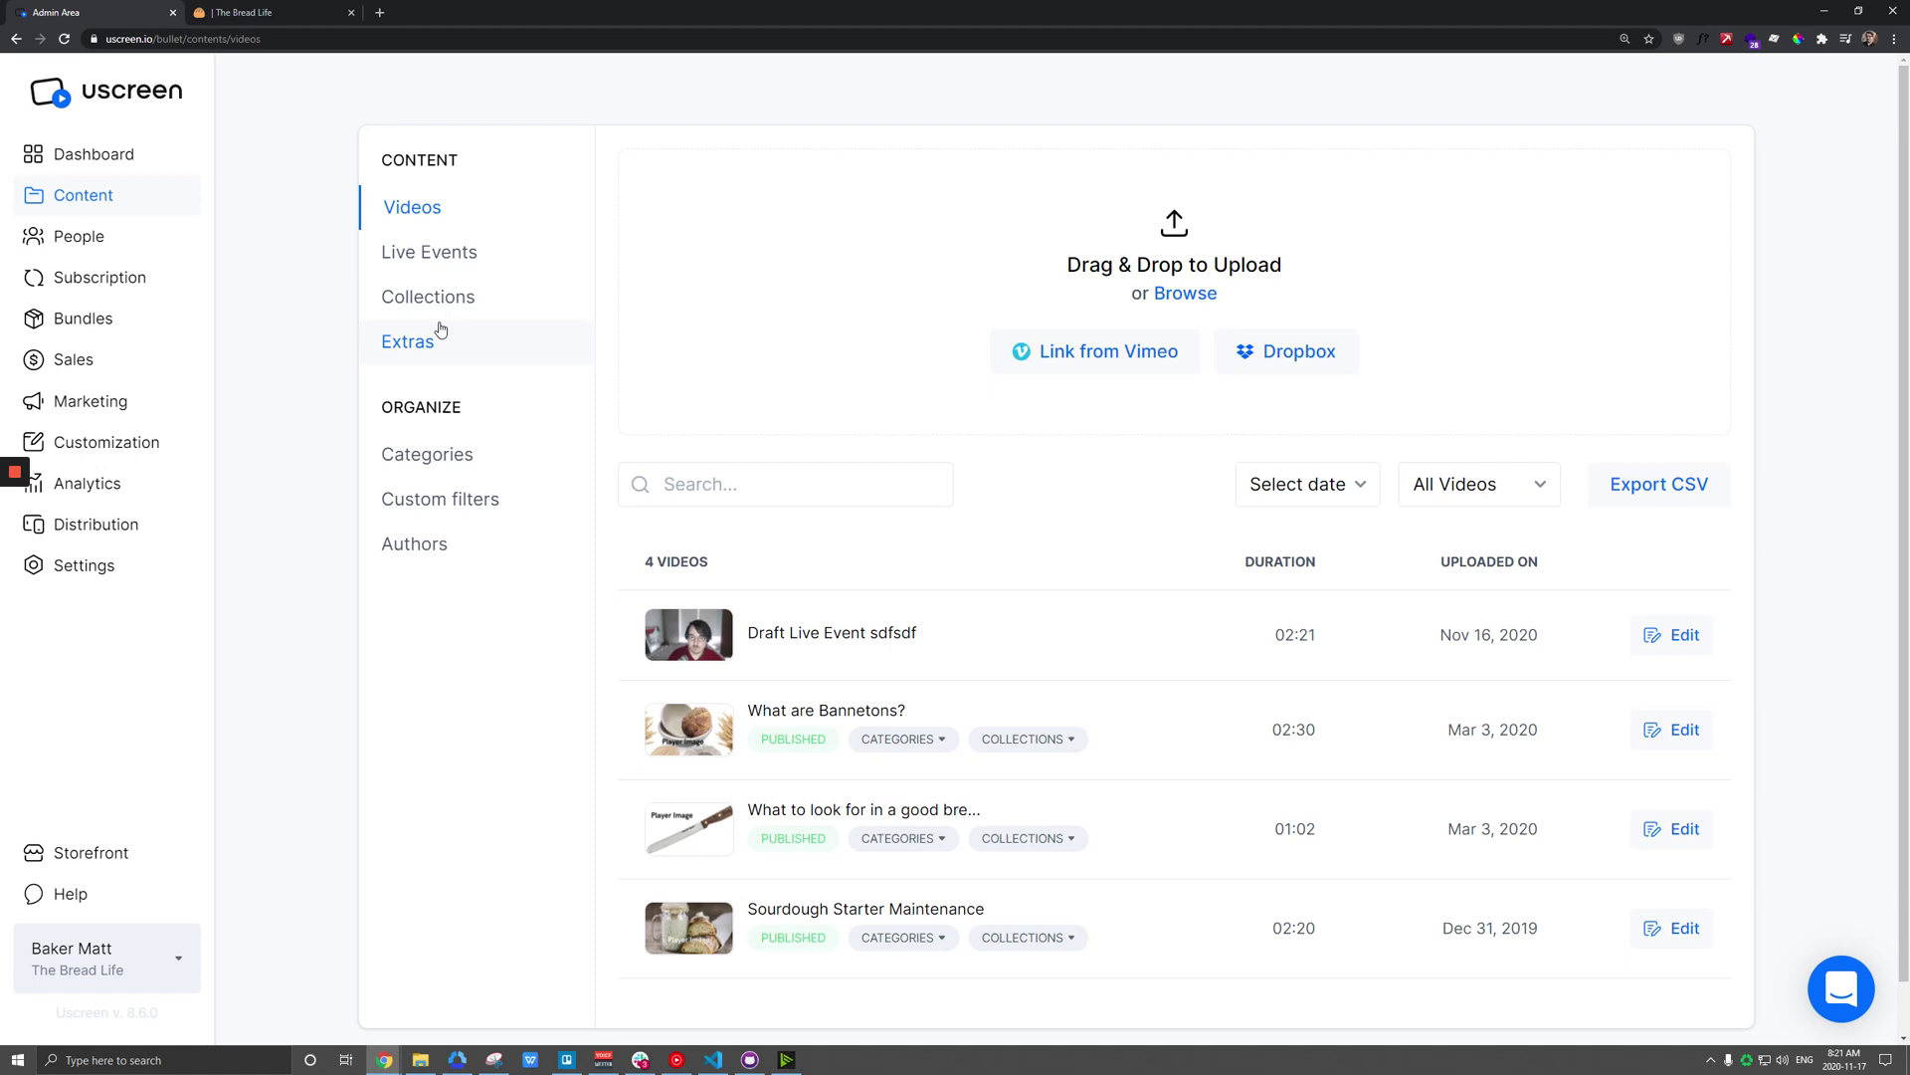
Step: Delete the Upcoming Live Events category from Content > Categories
click(441, 464)
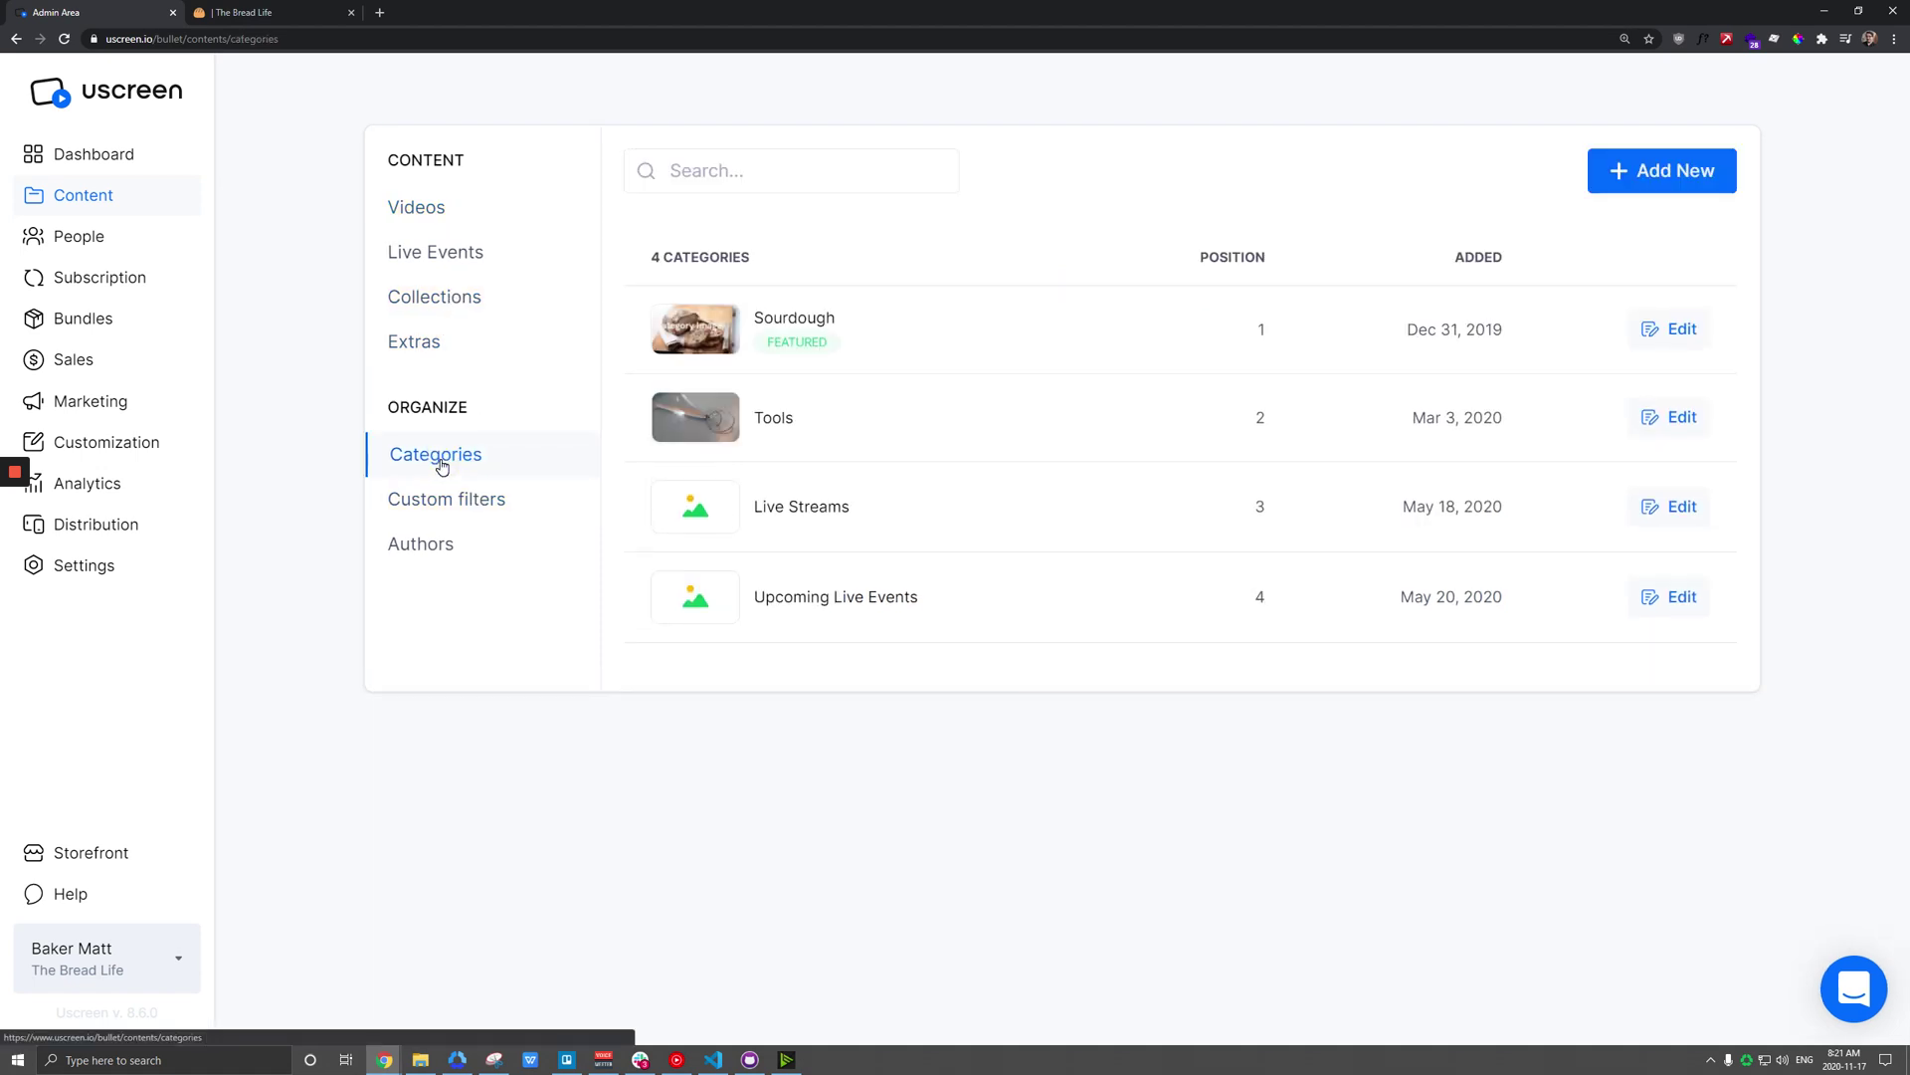
click(1666, 596)
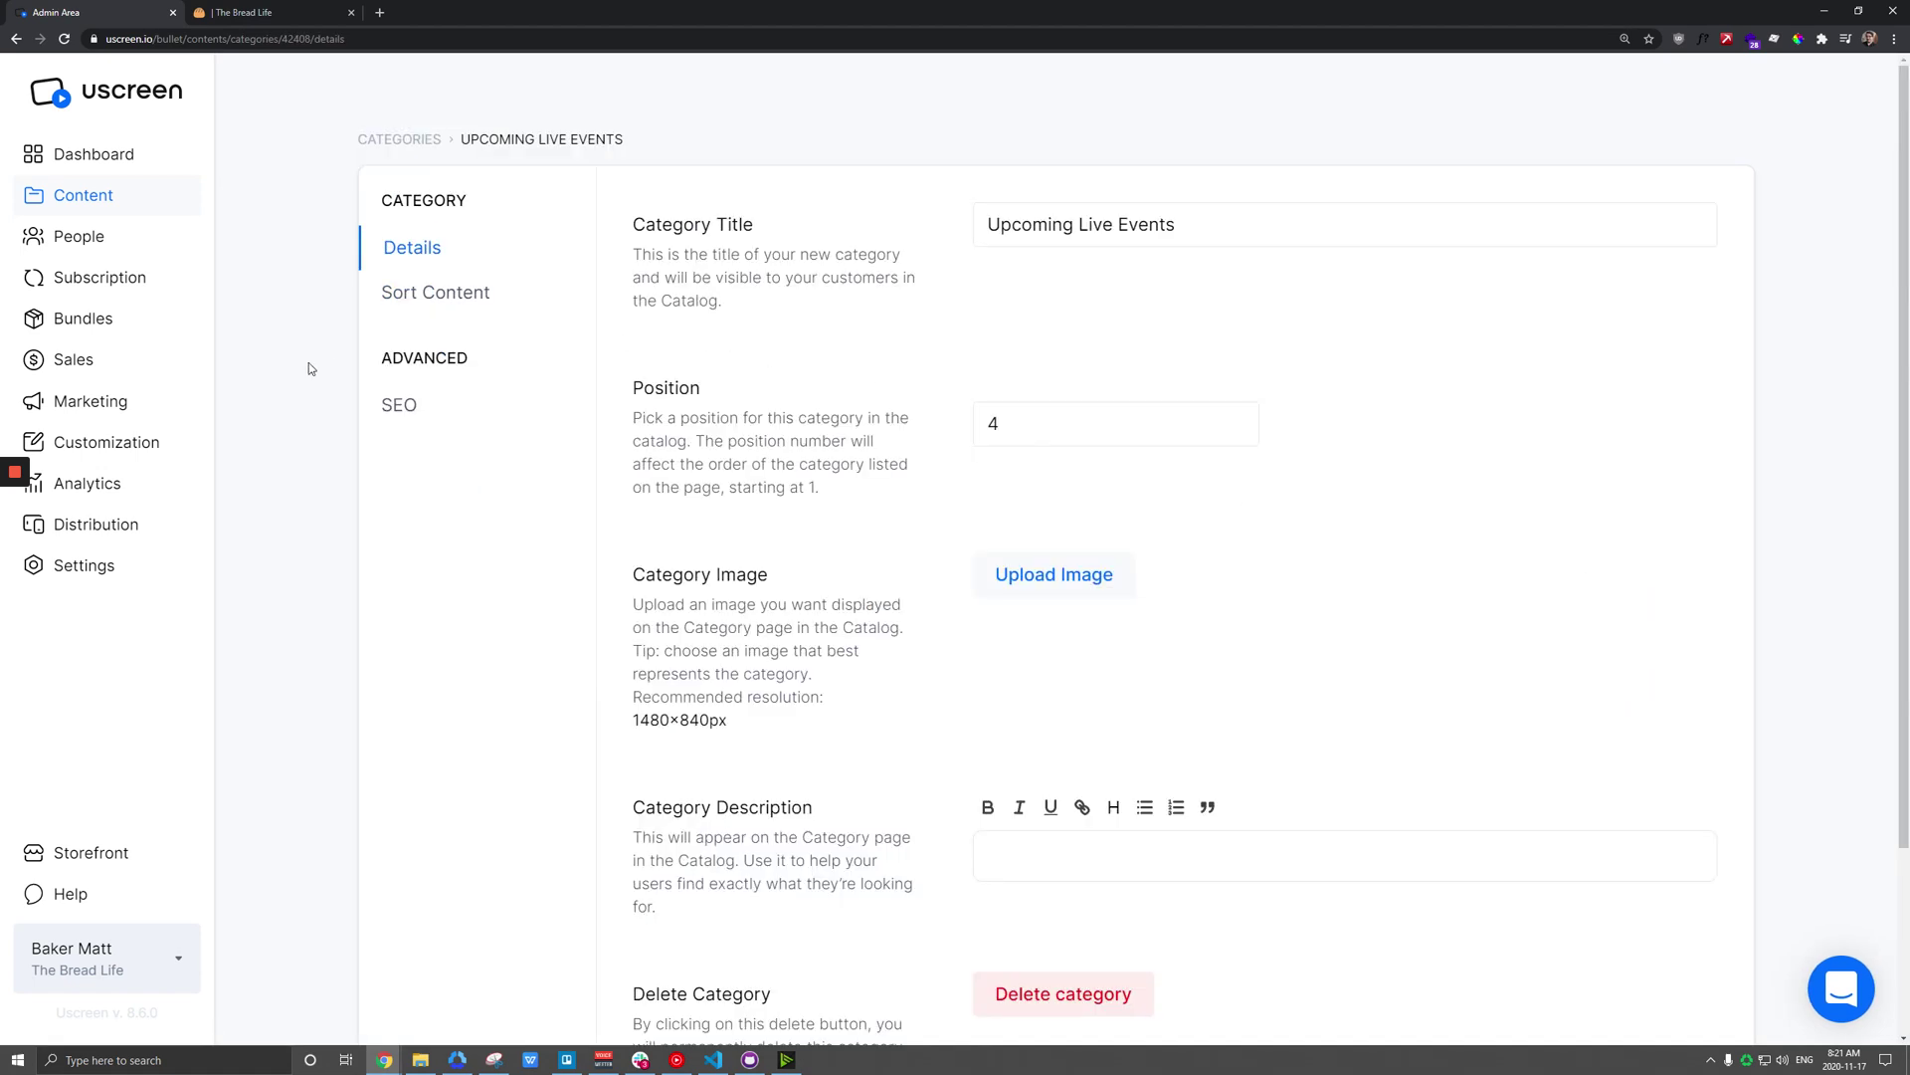
click(1063, 993)
click(818, 660)
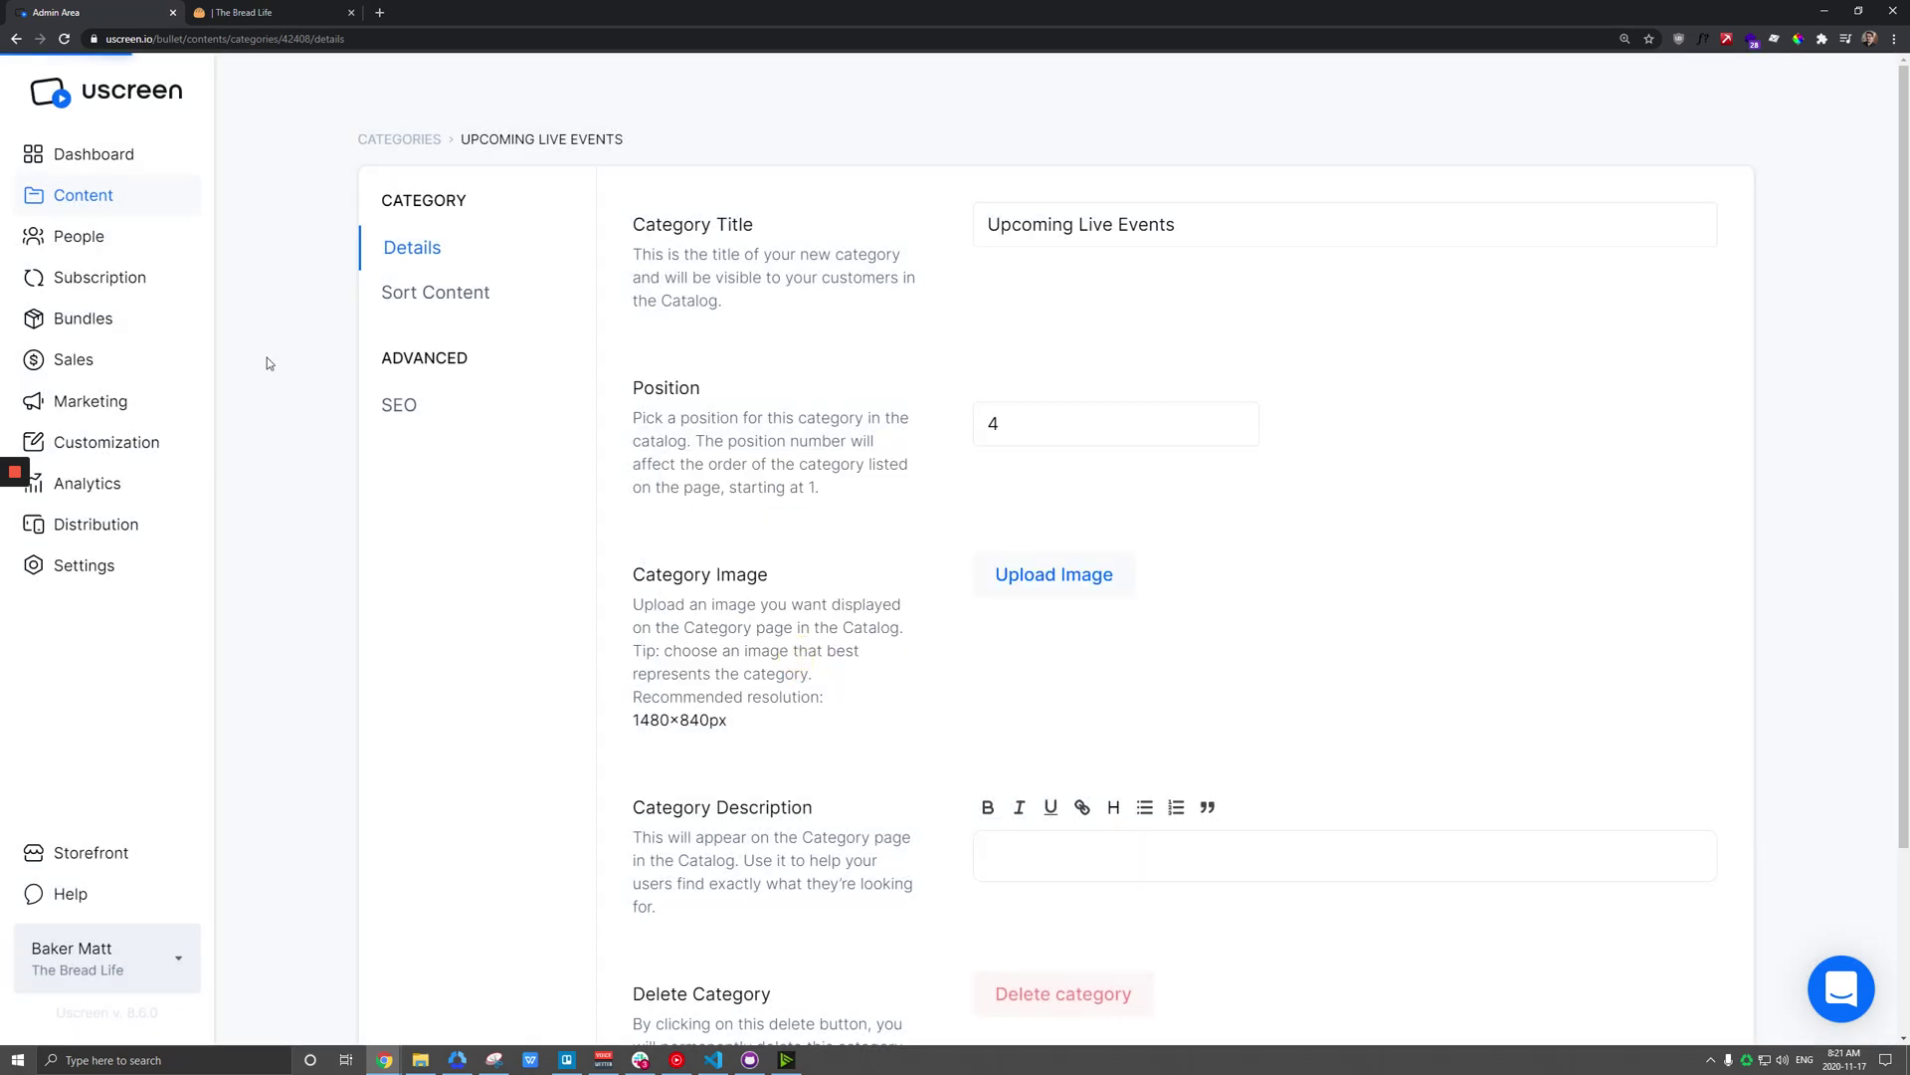
Step: Test the storefront category filter with Live Streams, Tools, and finally Sourdough
click(271, 12)
click(530, 206)
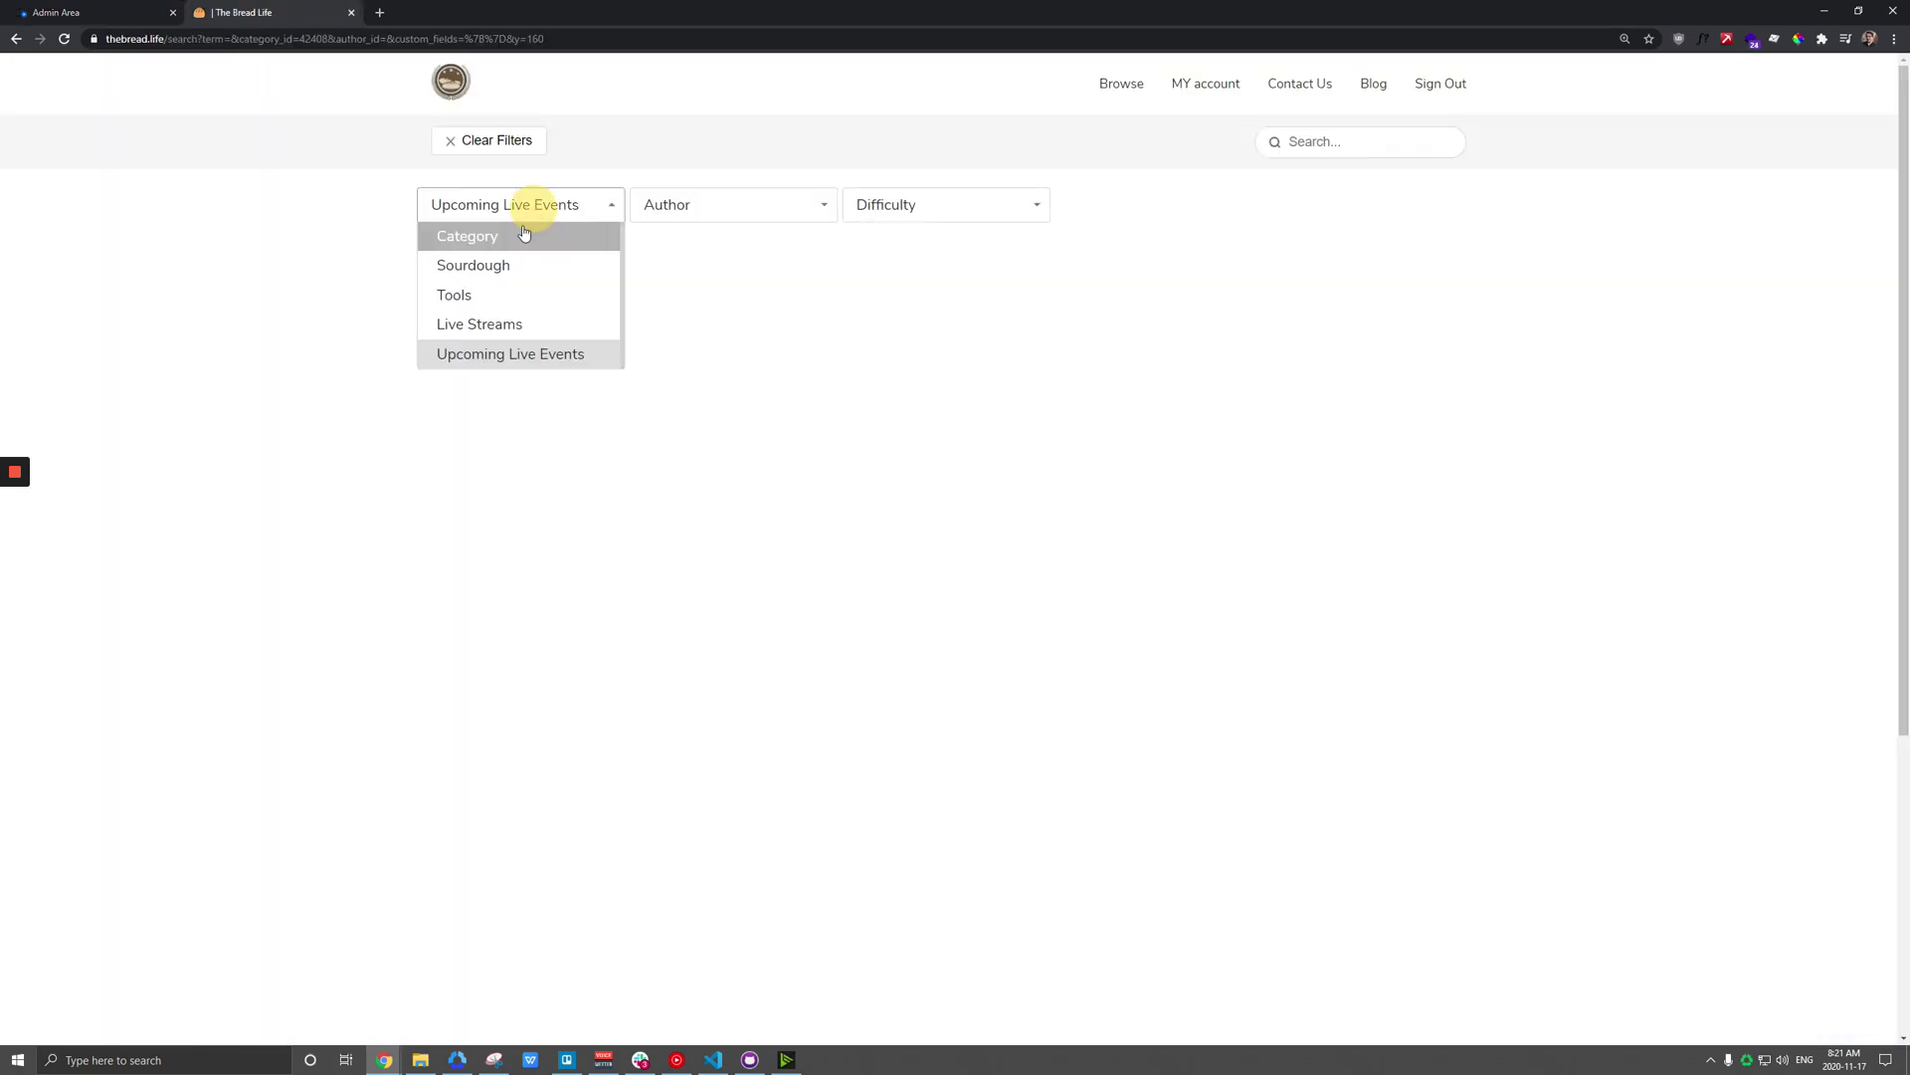
click(479, 323)
click(506, 204)
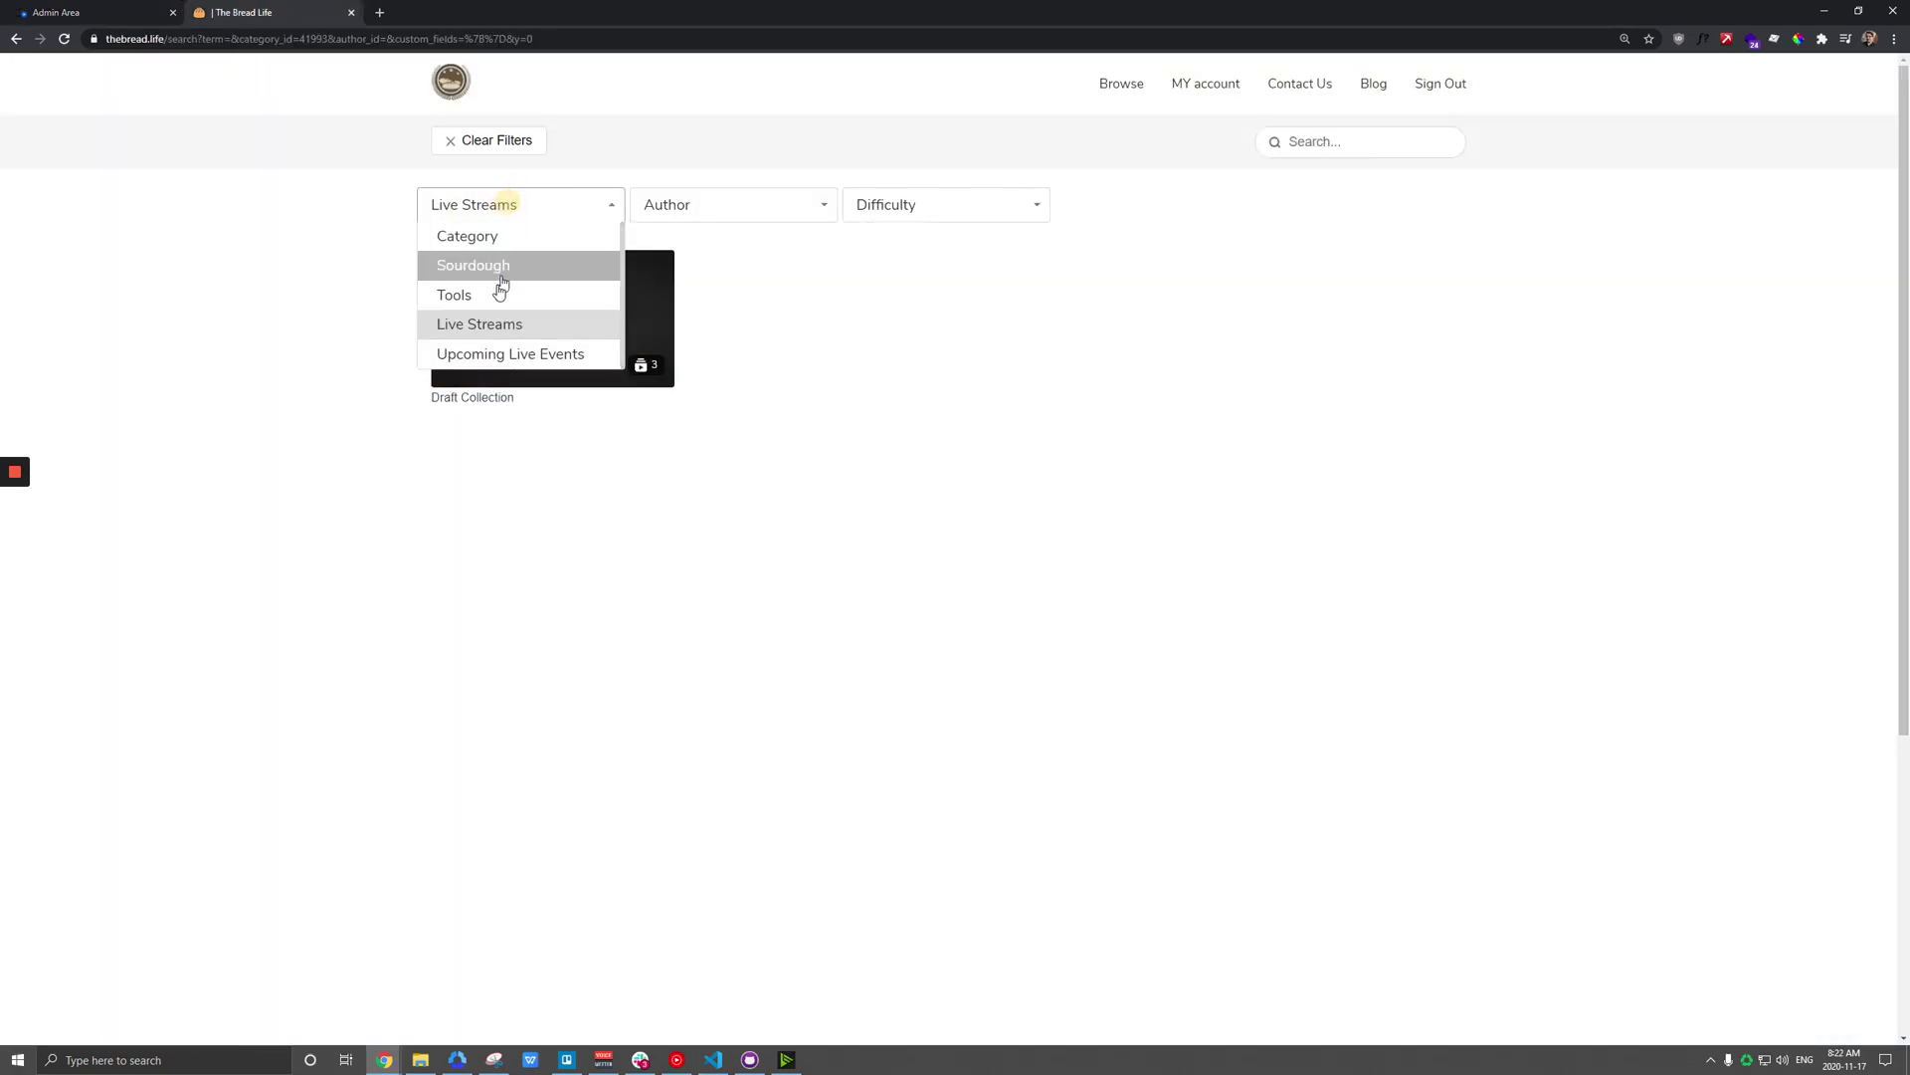
click(497, 290)
click(490, 205)
click(473, 266)
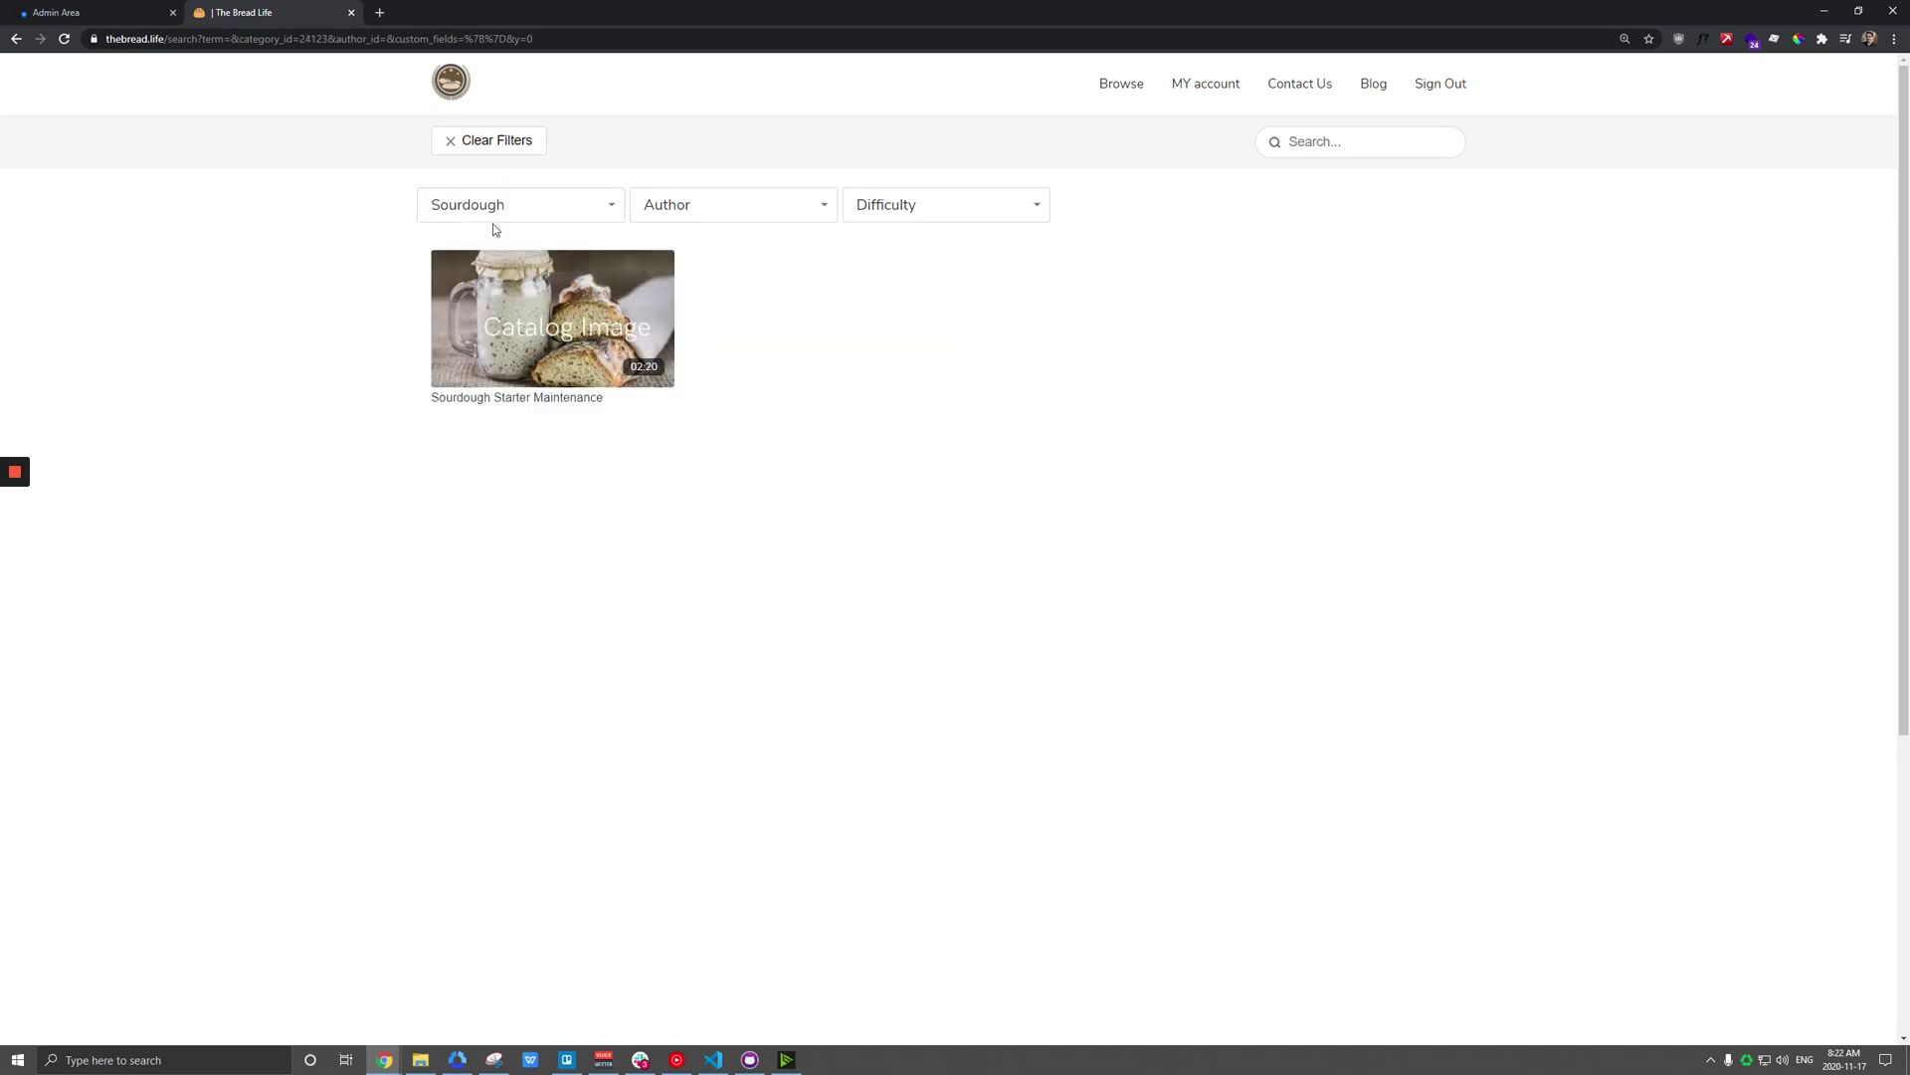
click(495, 205)
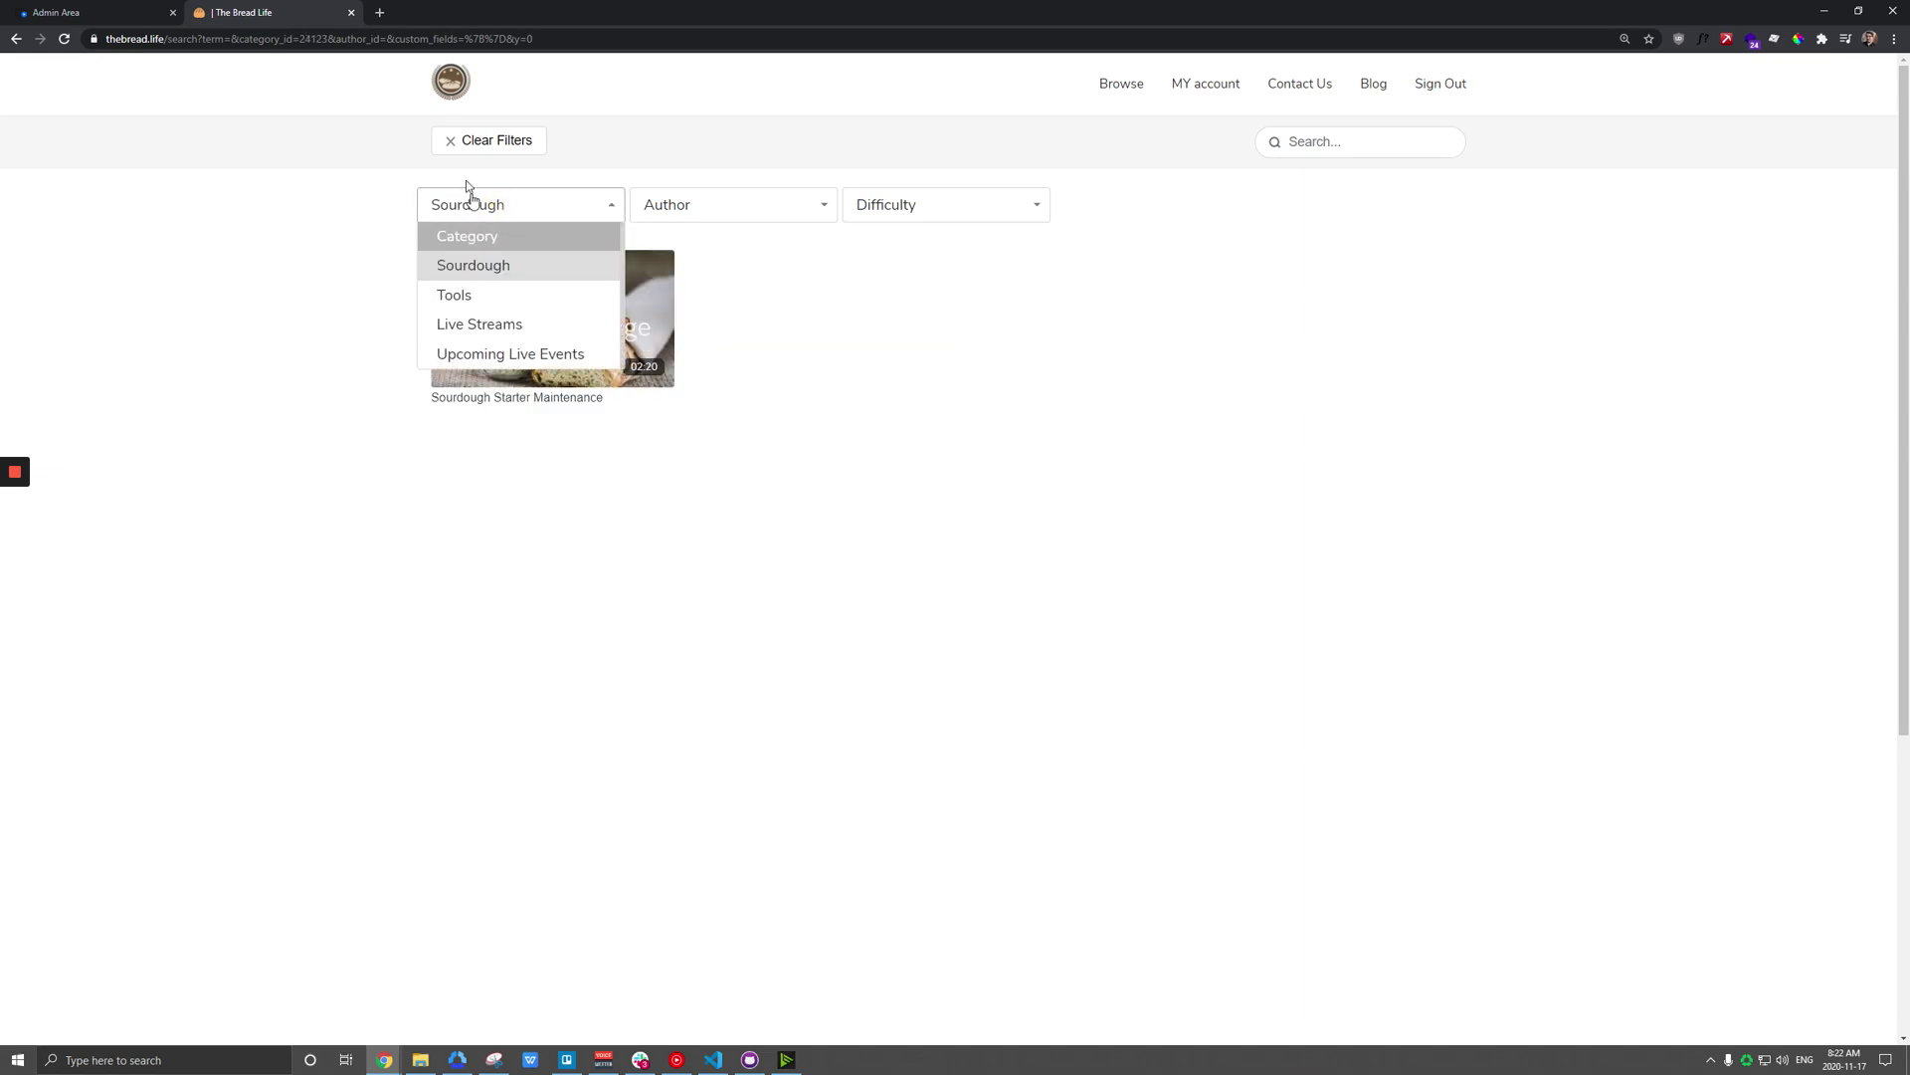
Step: Try both authors in the storefront Author filter, ending on the first author
click(725, 204)
click(726, 264)
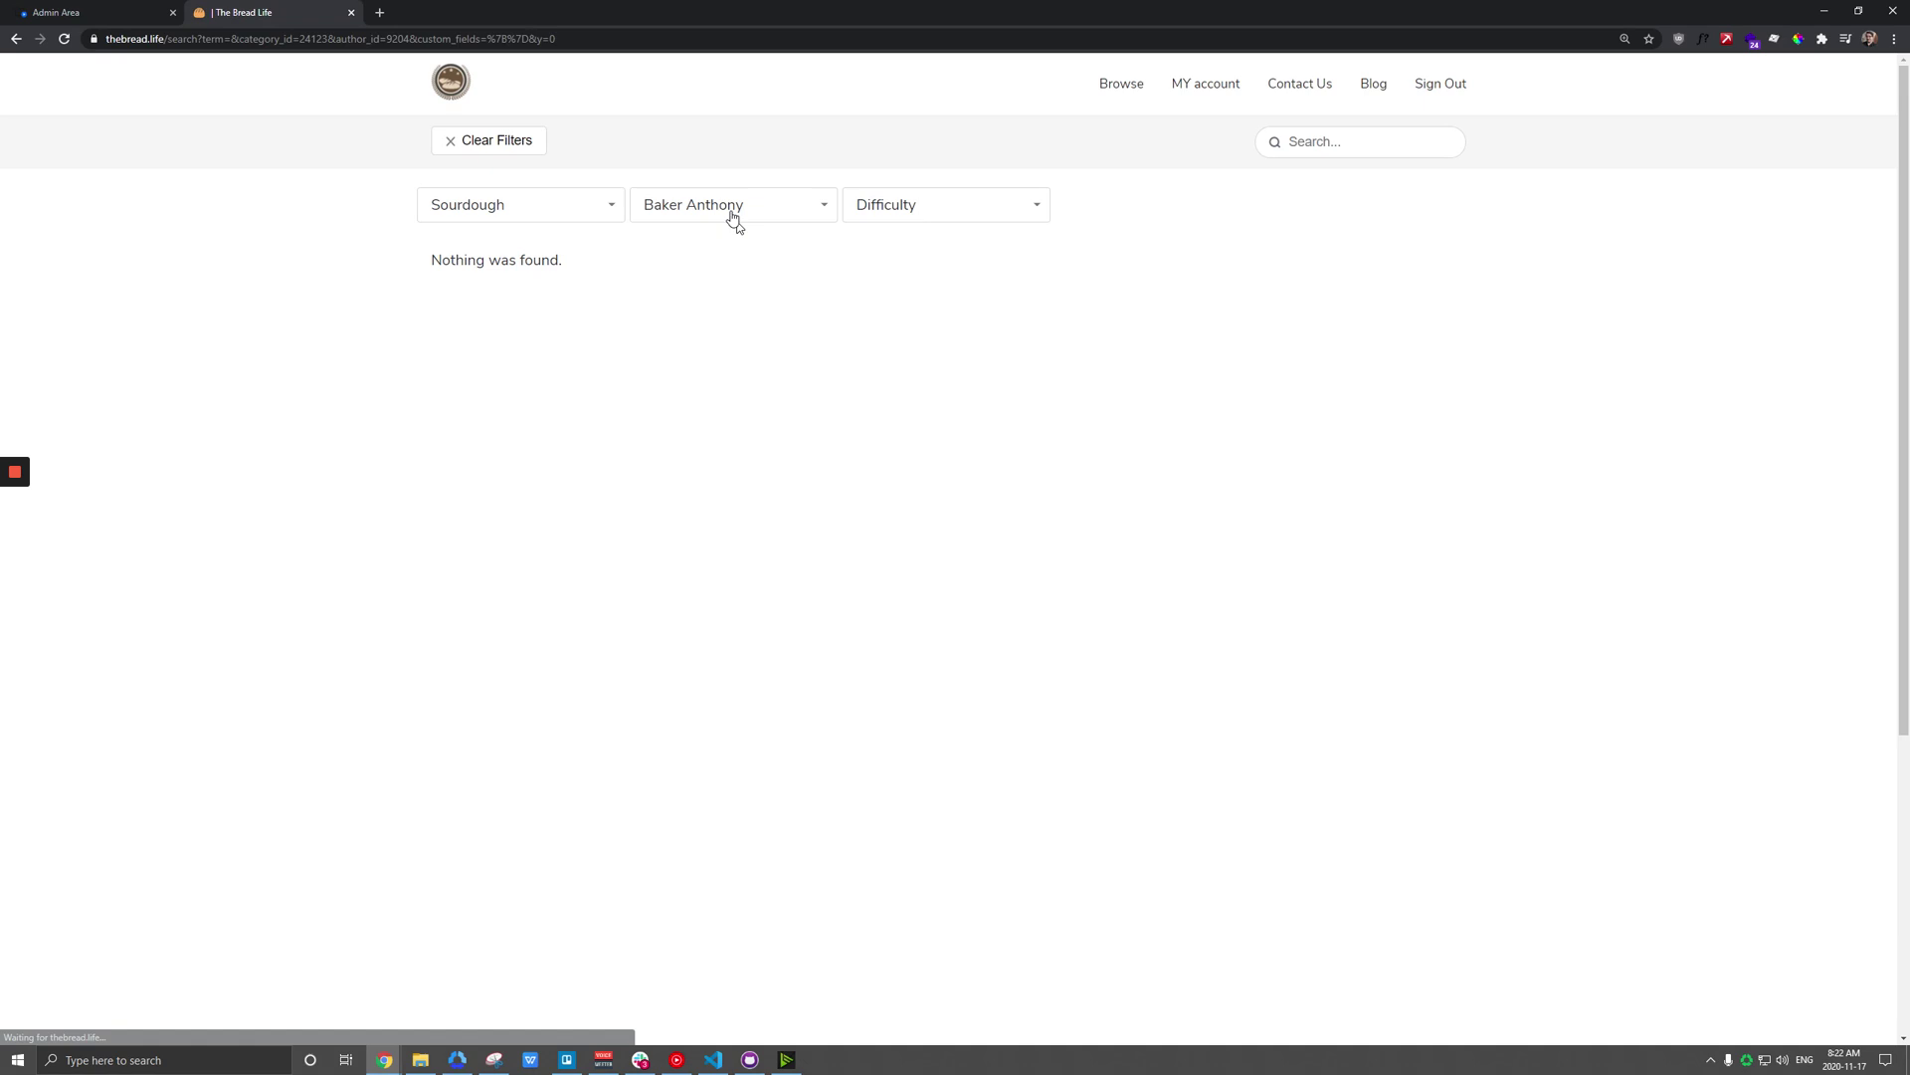
click(729, 207)
click(729, 297)
click(725, 214)
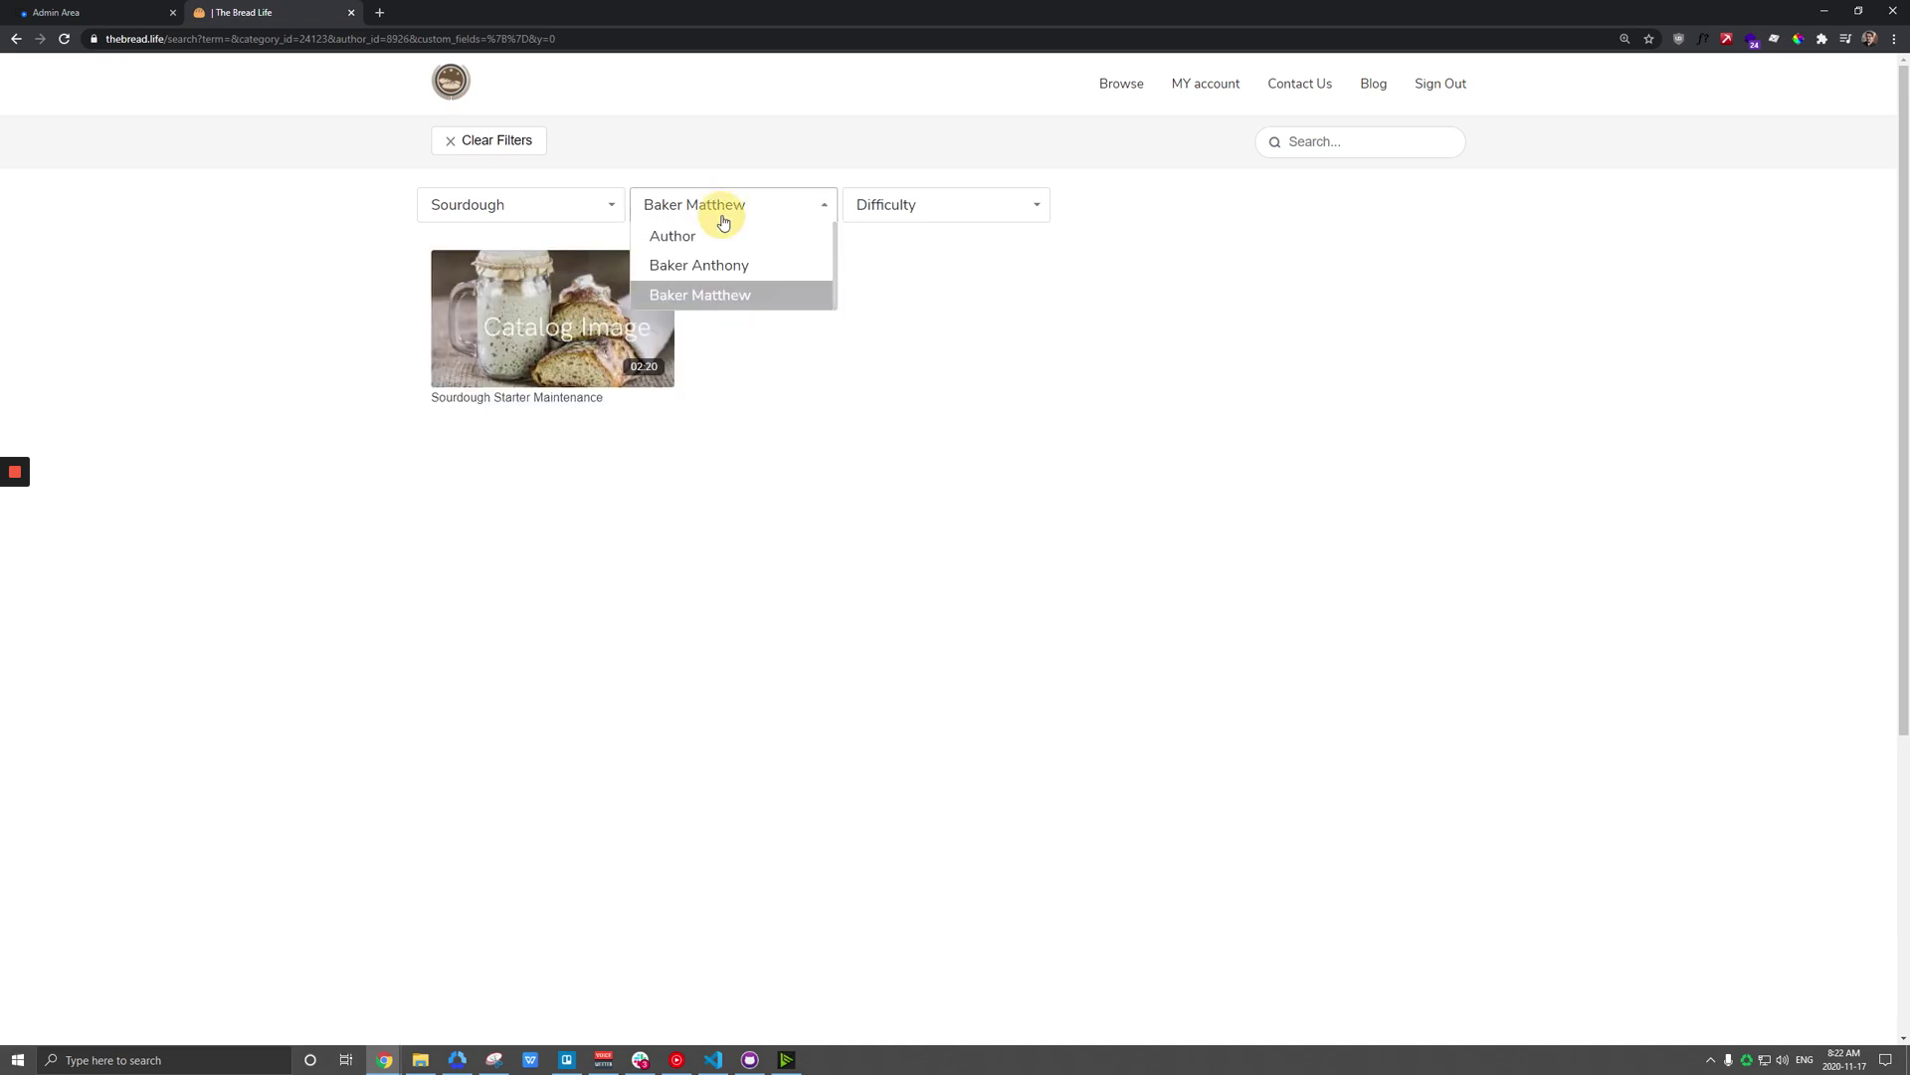
click(715, 266)
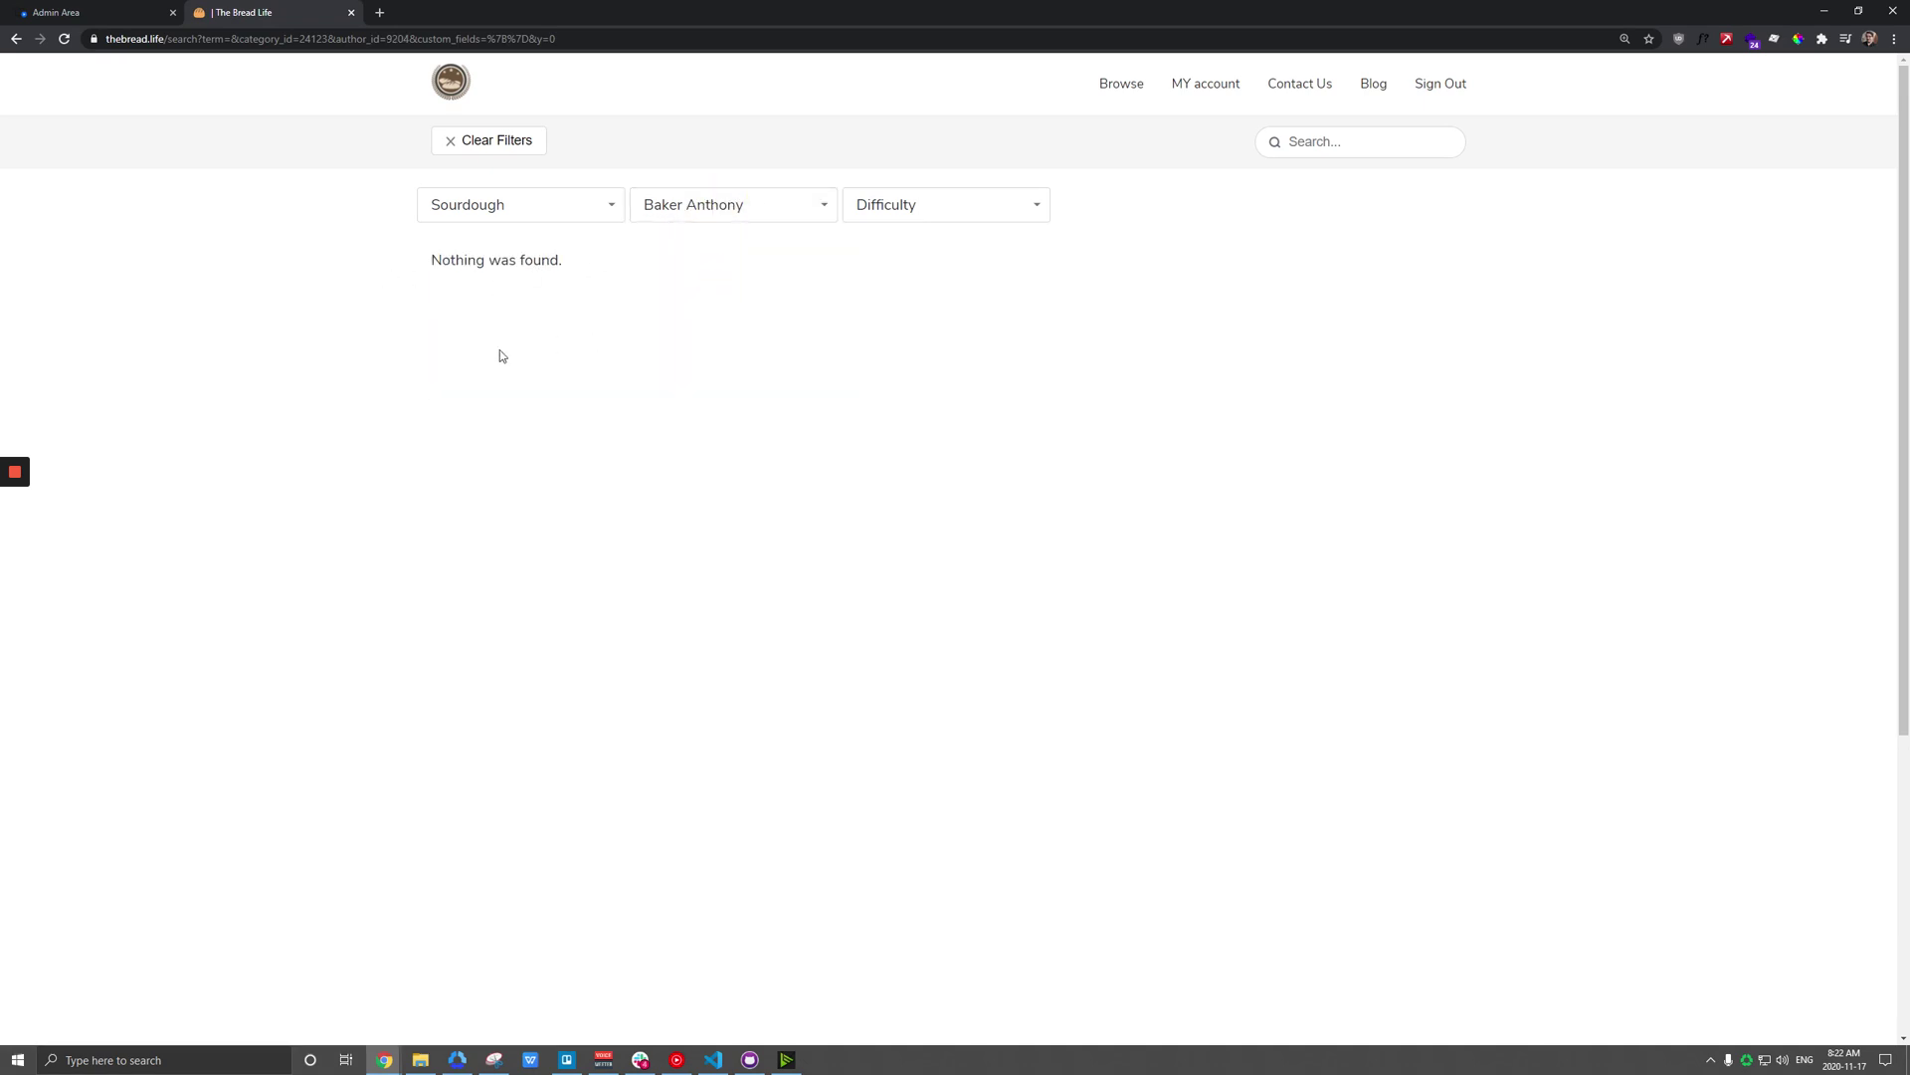
Step: View the first author's details in the admin Authors list, then return to the list
key(ctrl+Tab)
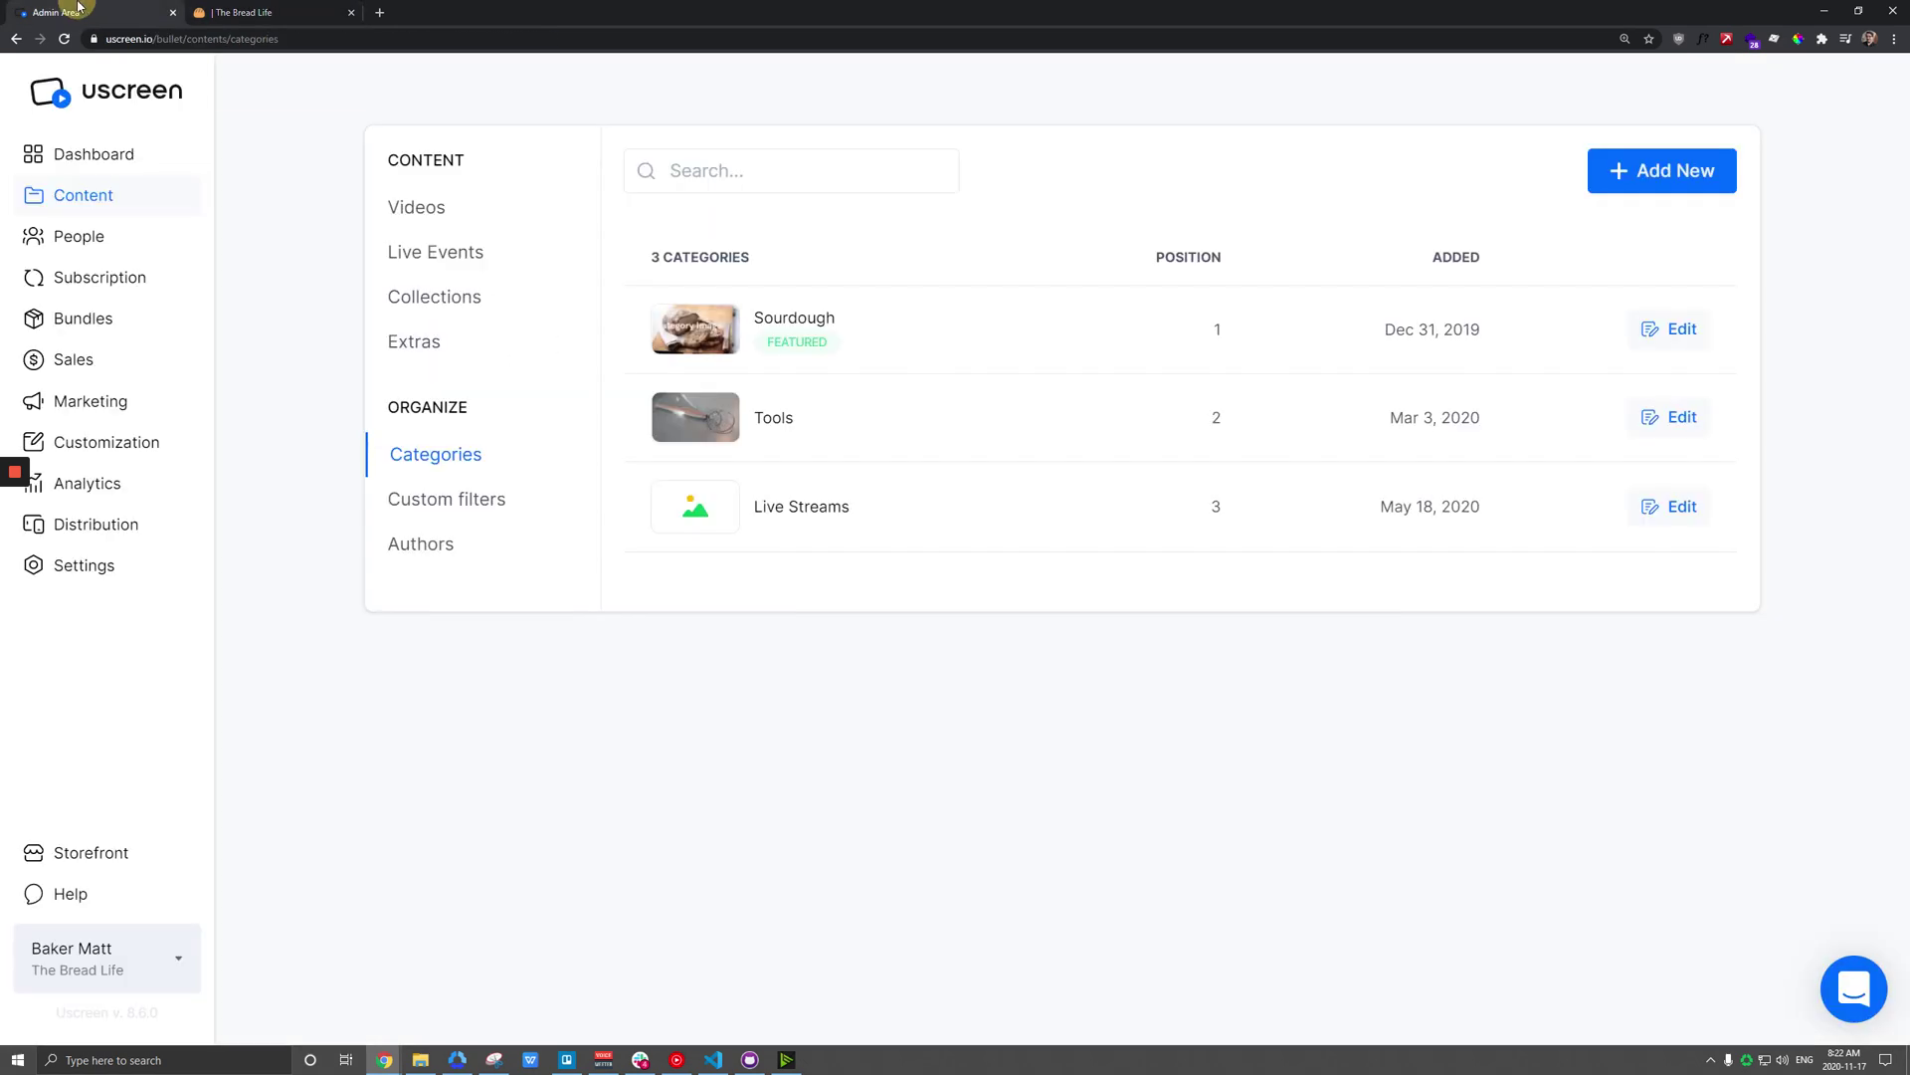
click(437, 554)
click(1646, 328)
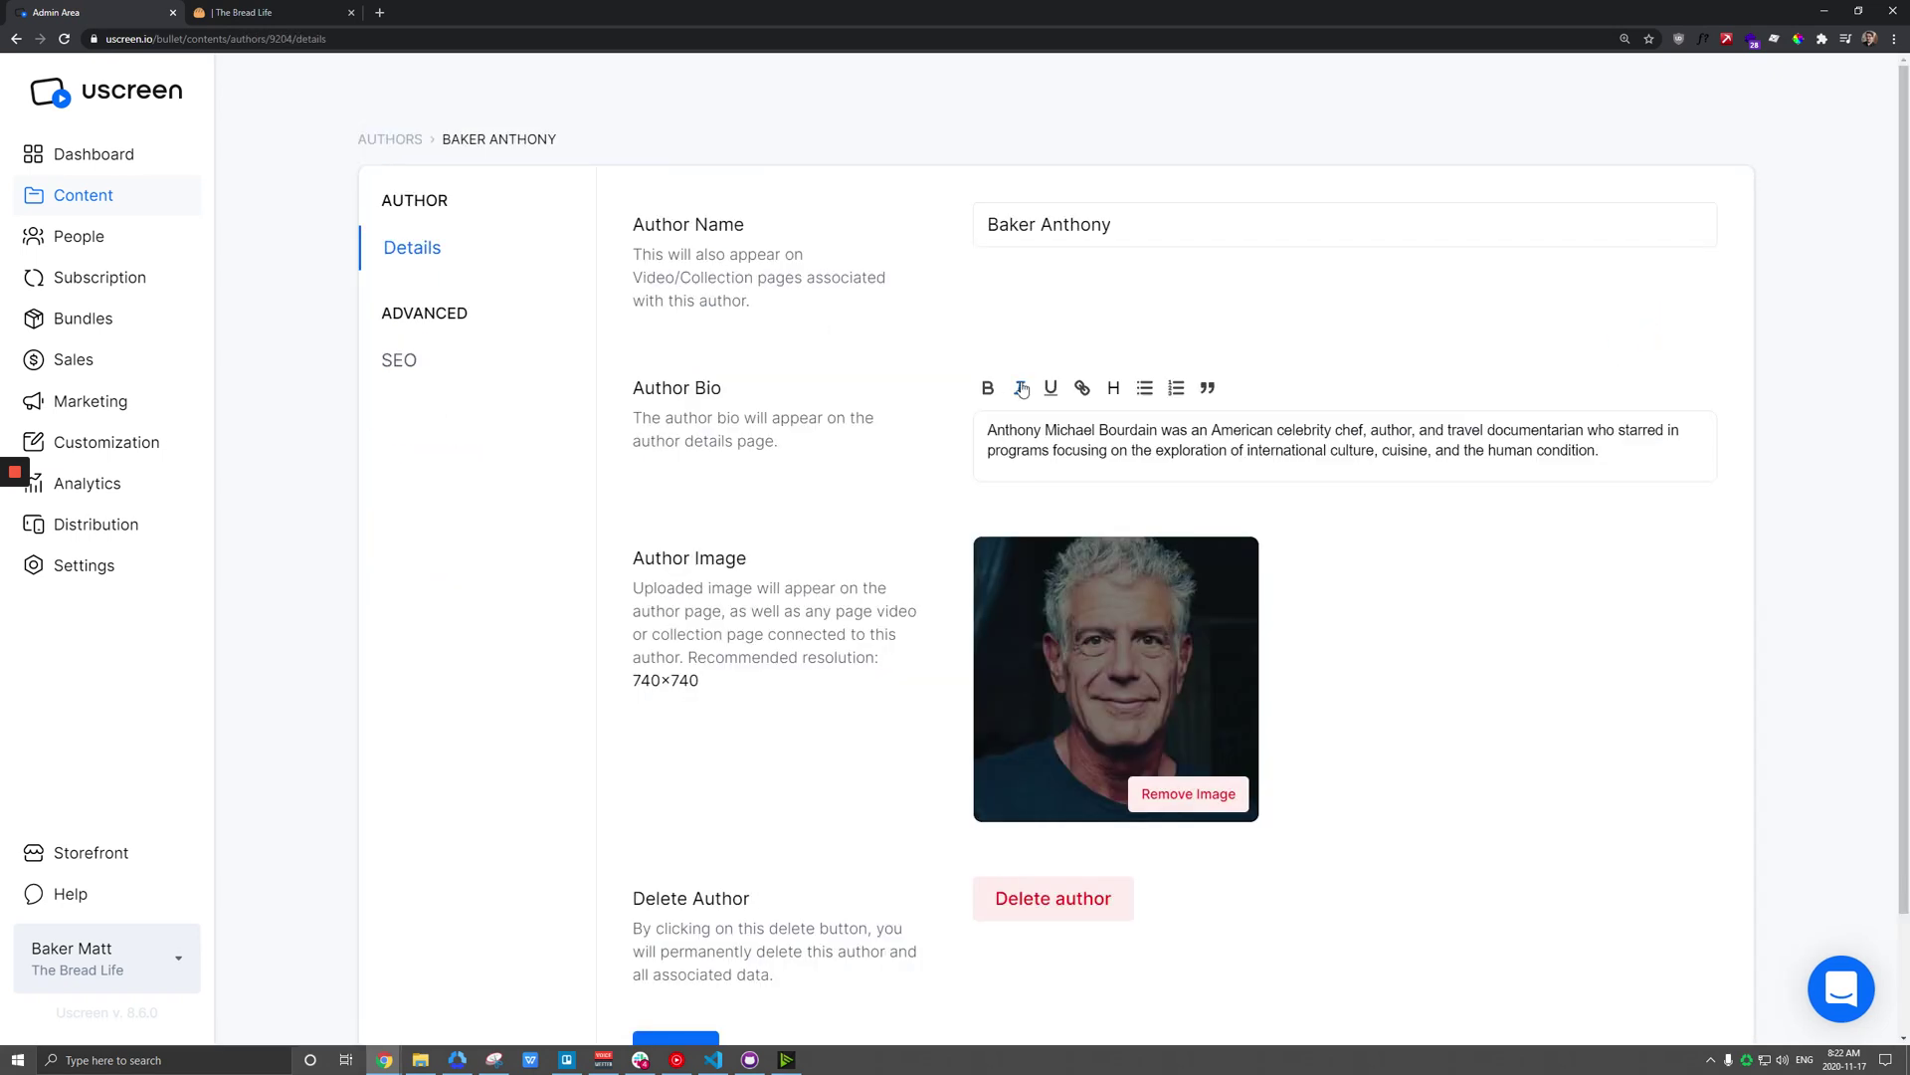
scroll(1022, 388, down, 2)
scroll(567, 495, up, 2)
click(384, 143)
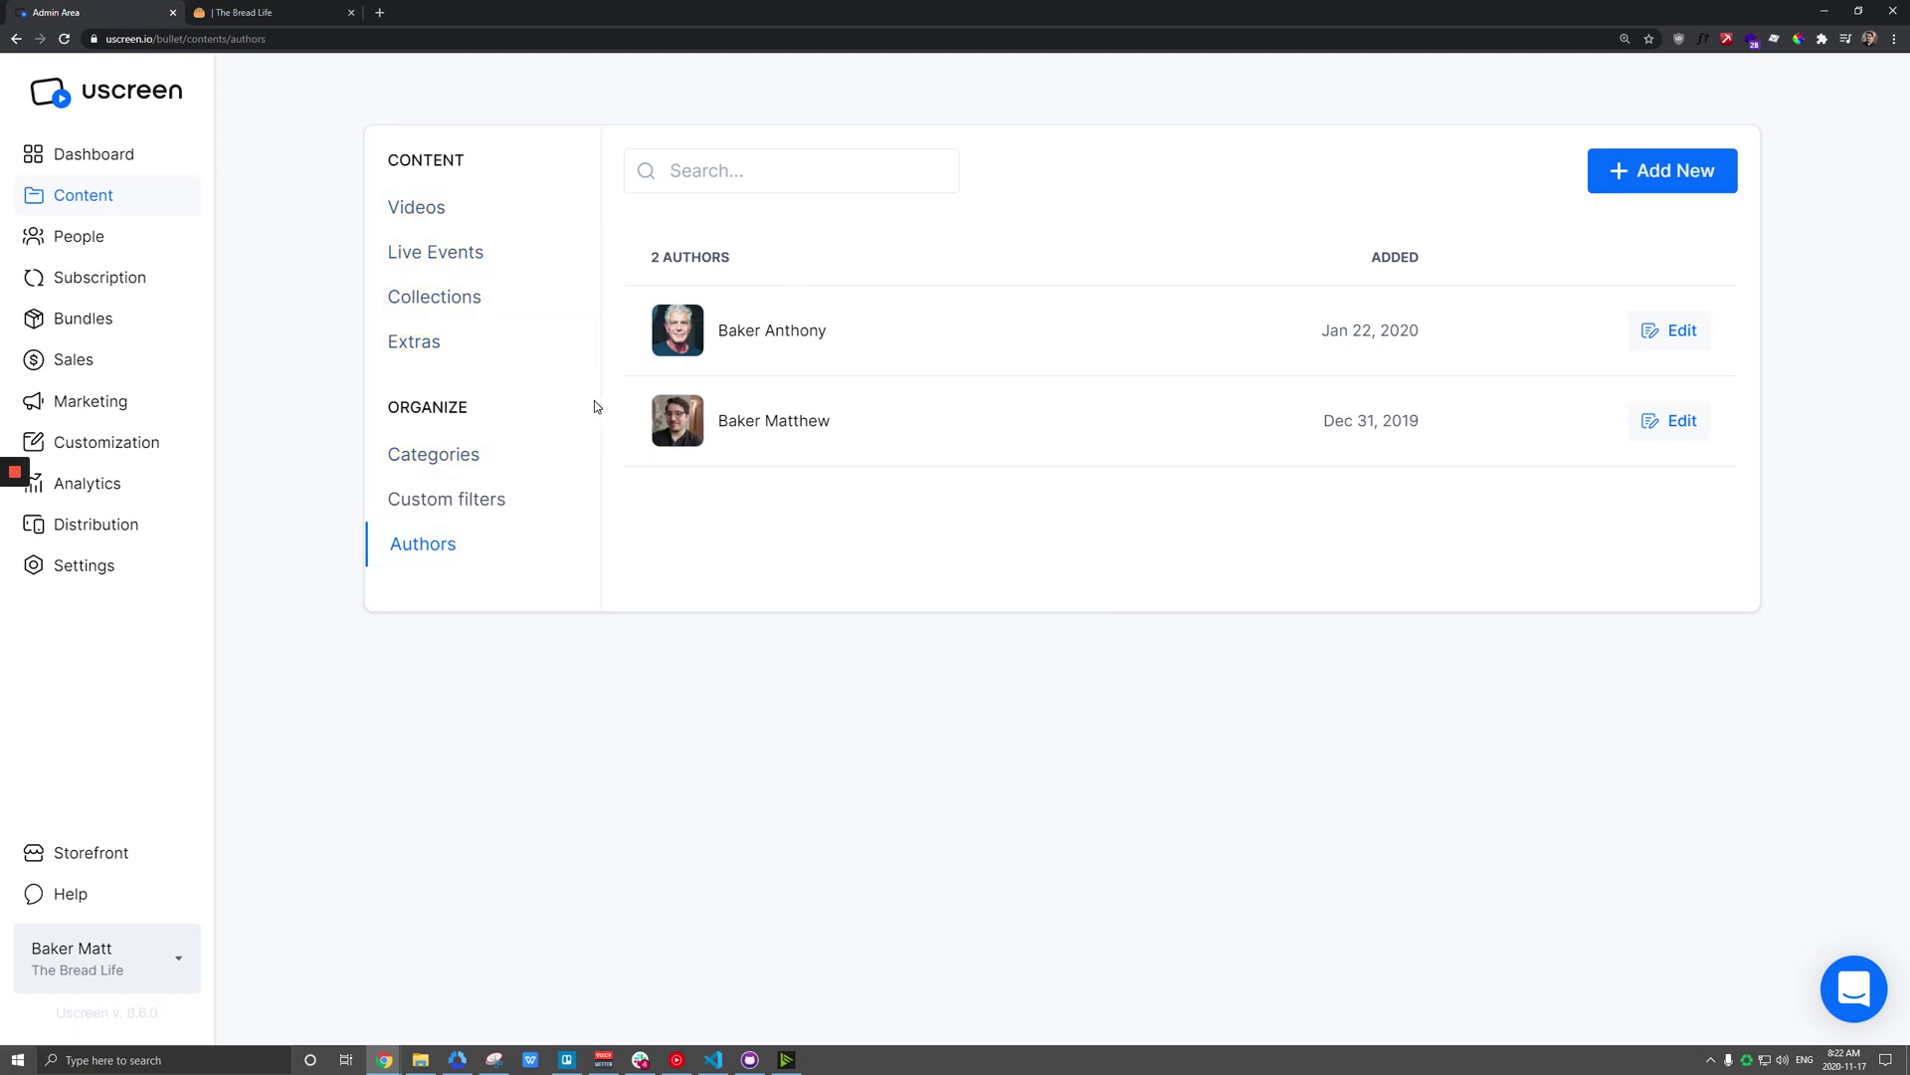
Step: Open Home Page Customization for the current theme and browse its general and navigation settings
click(96, 443)
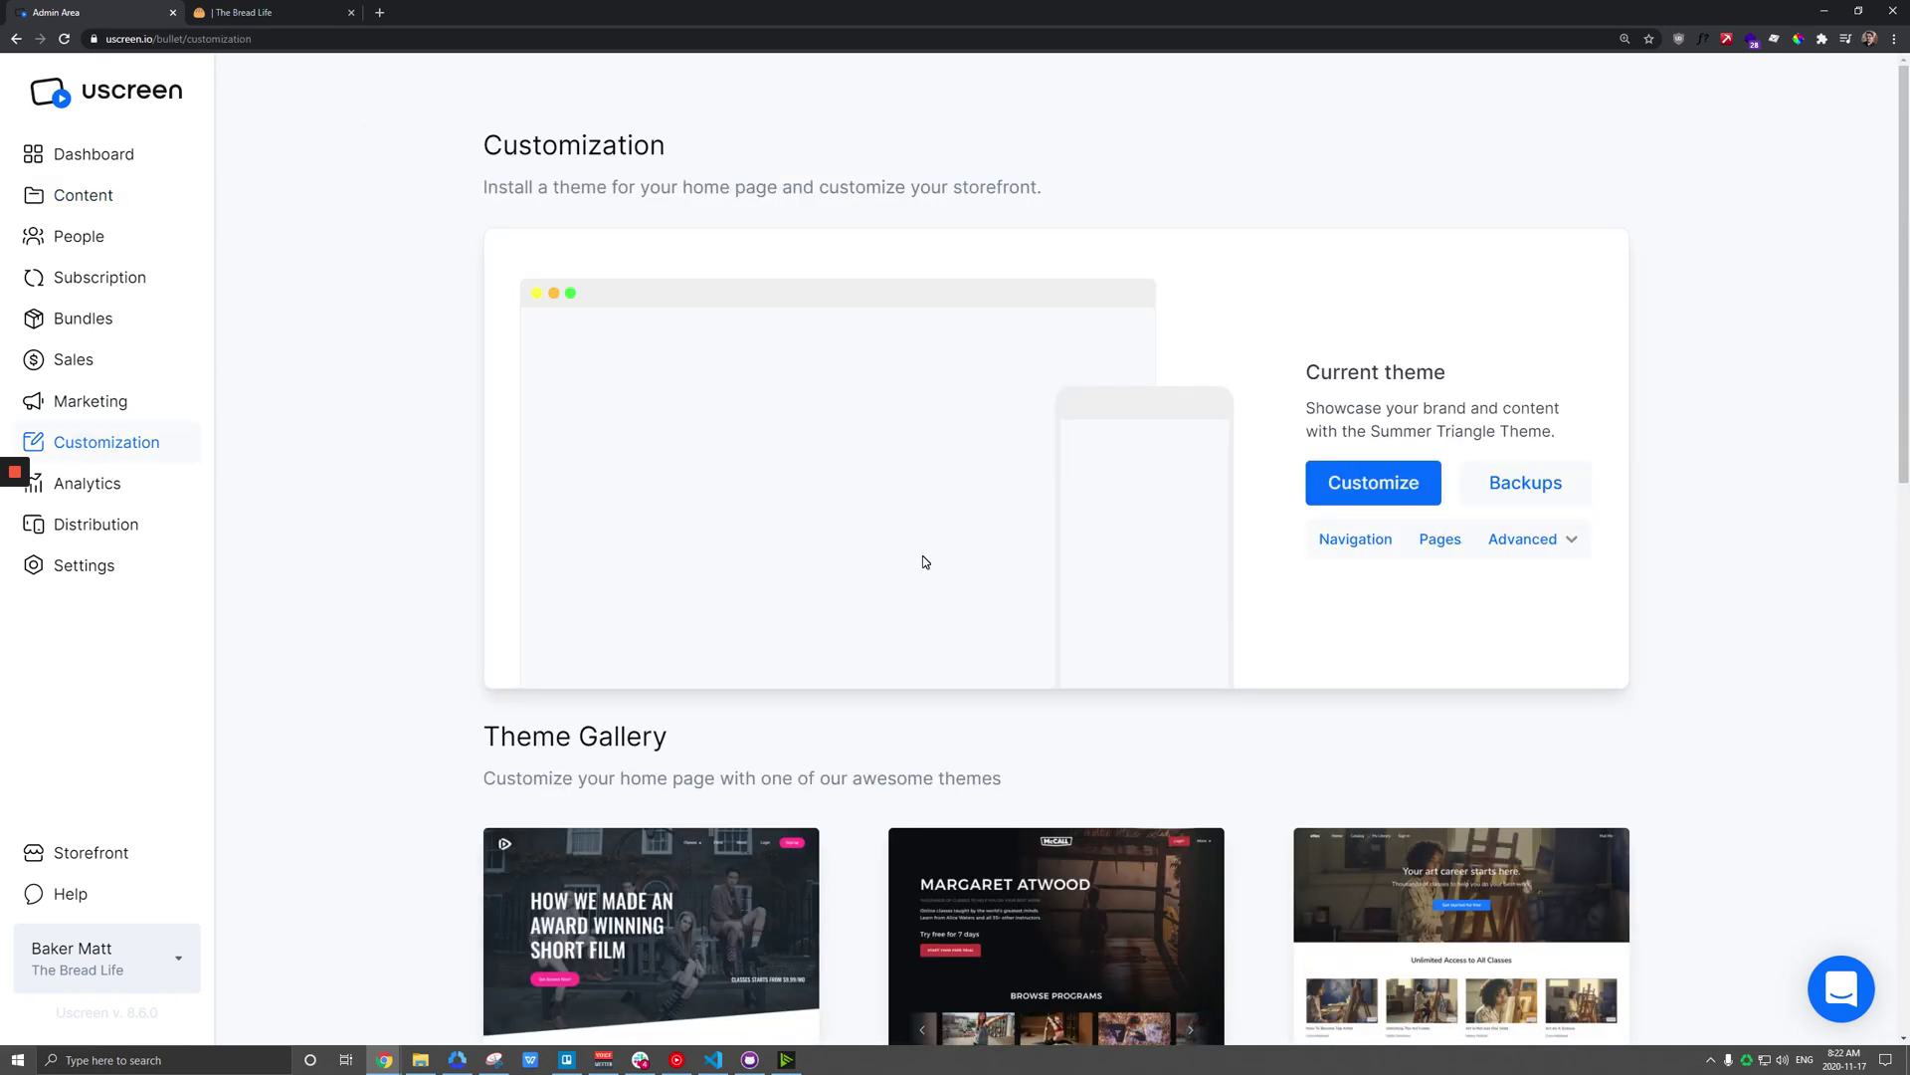
click(1389, 489)
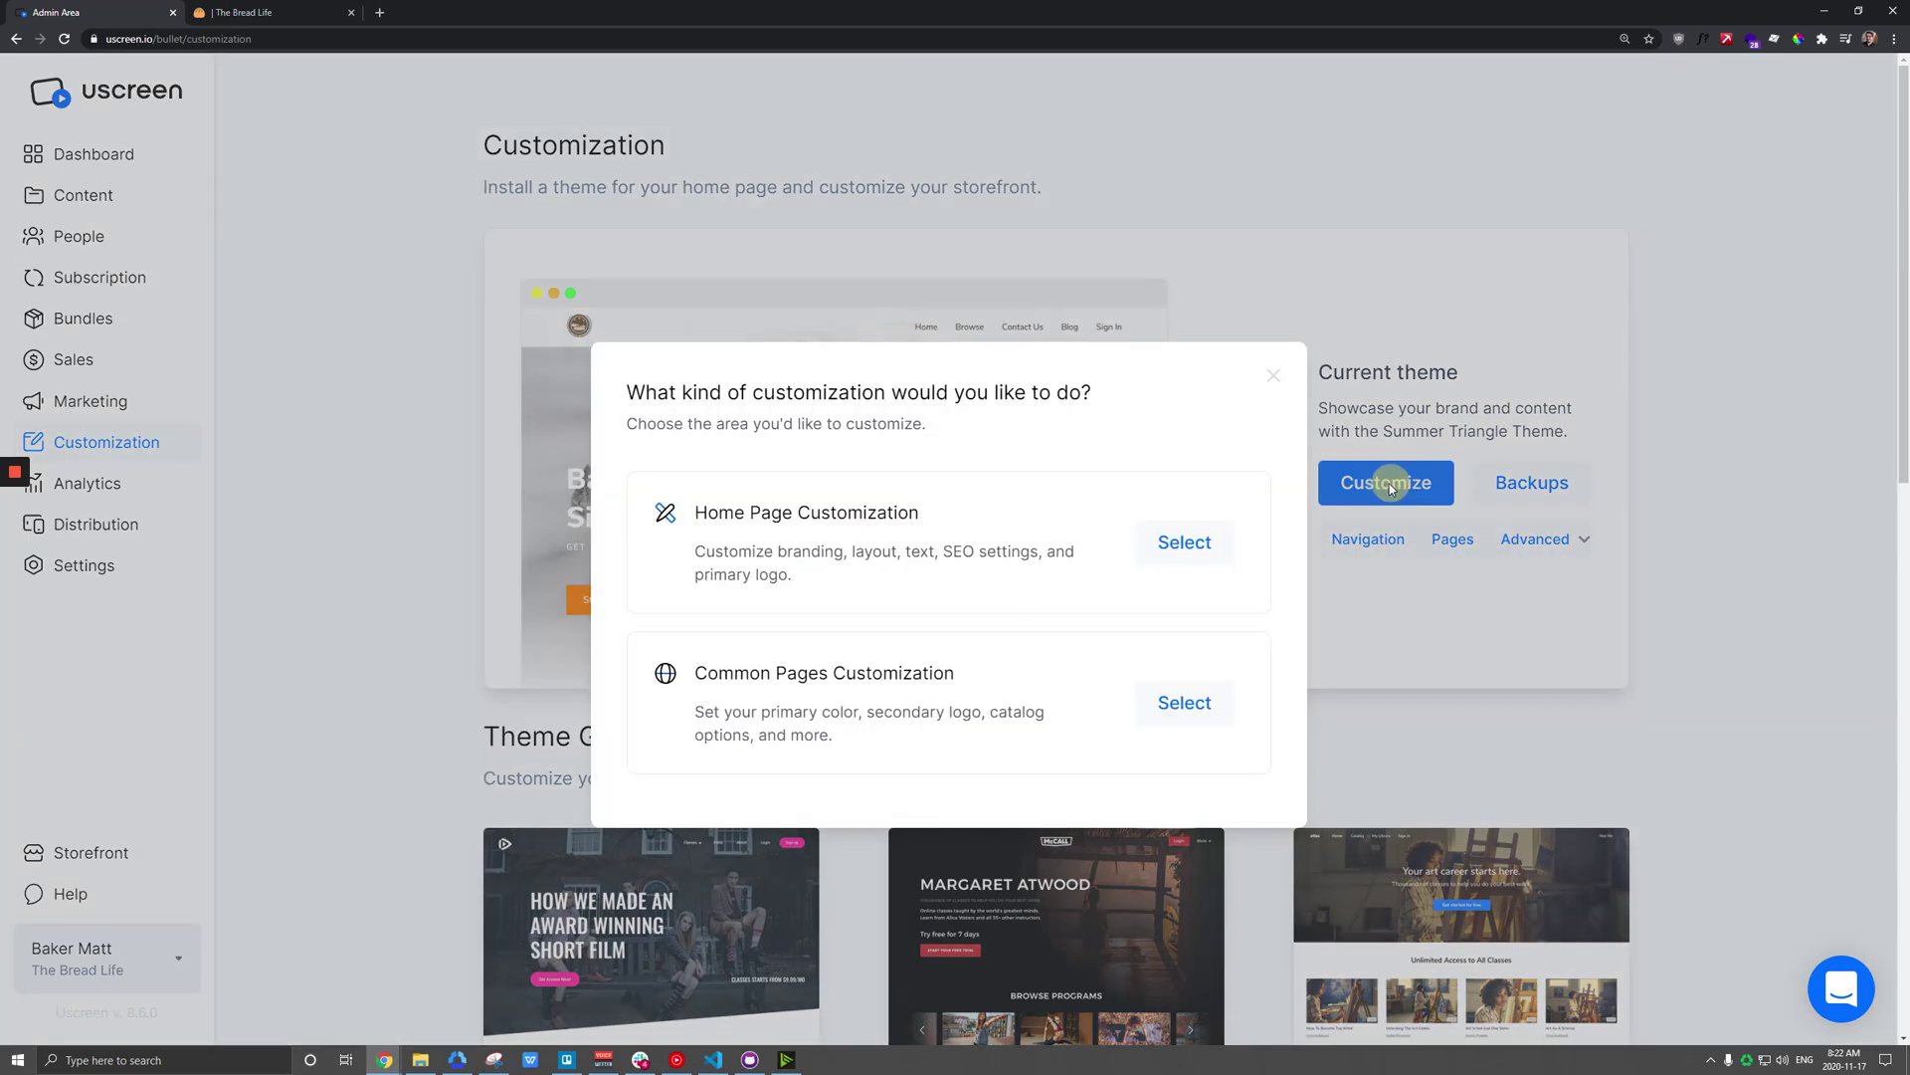
click(1209, 535)
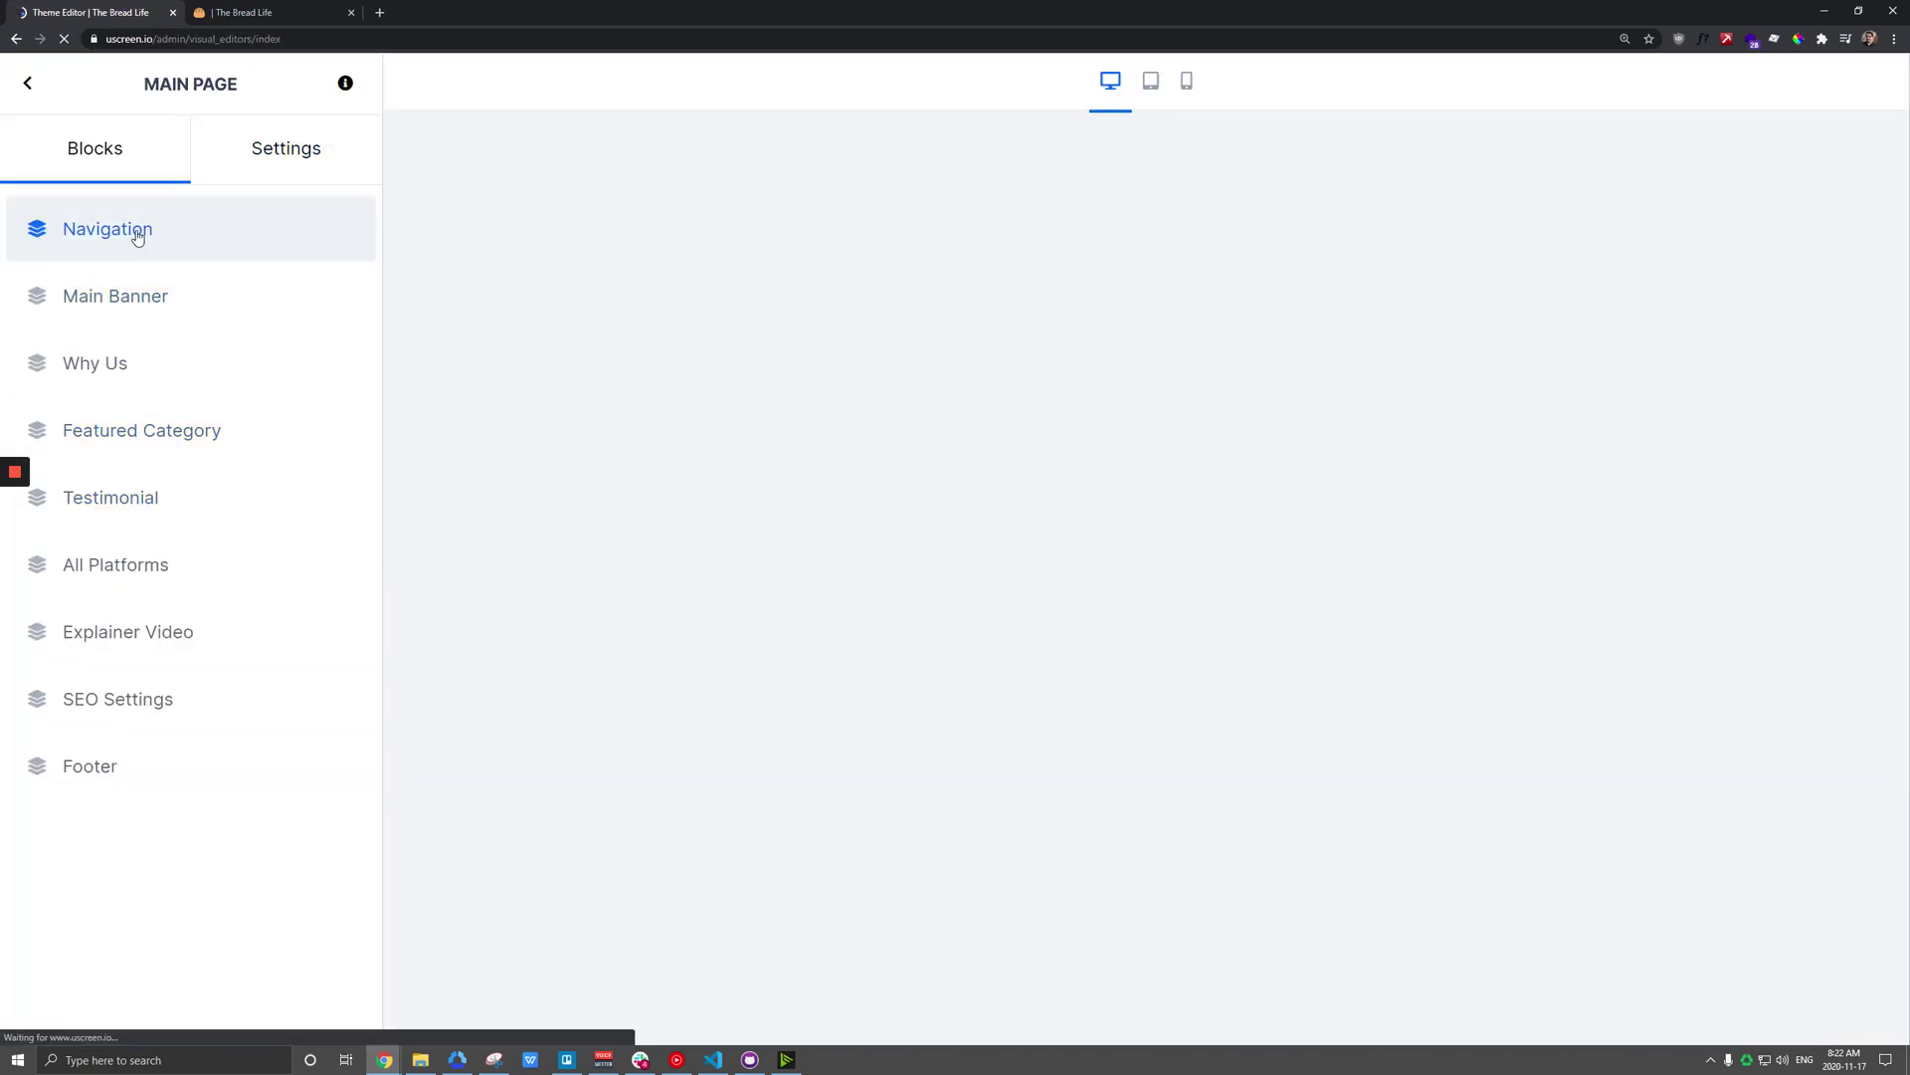
click(274, 148)
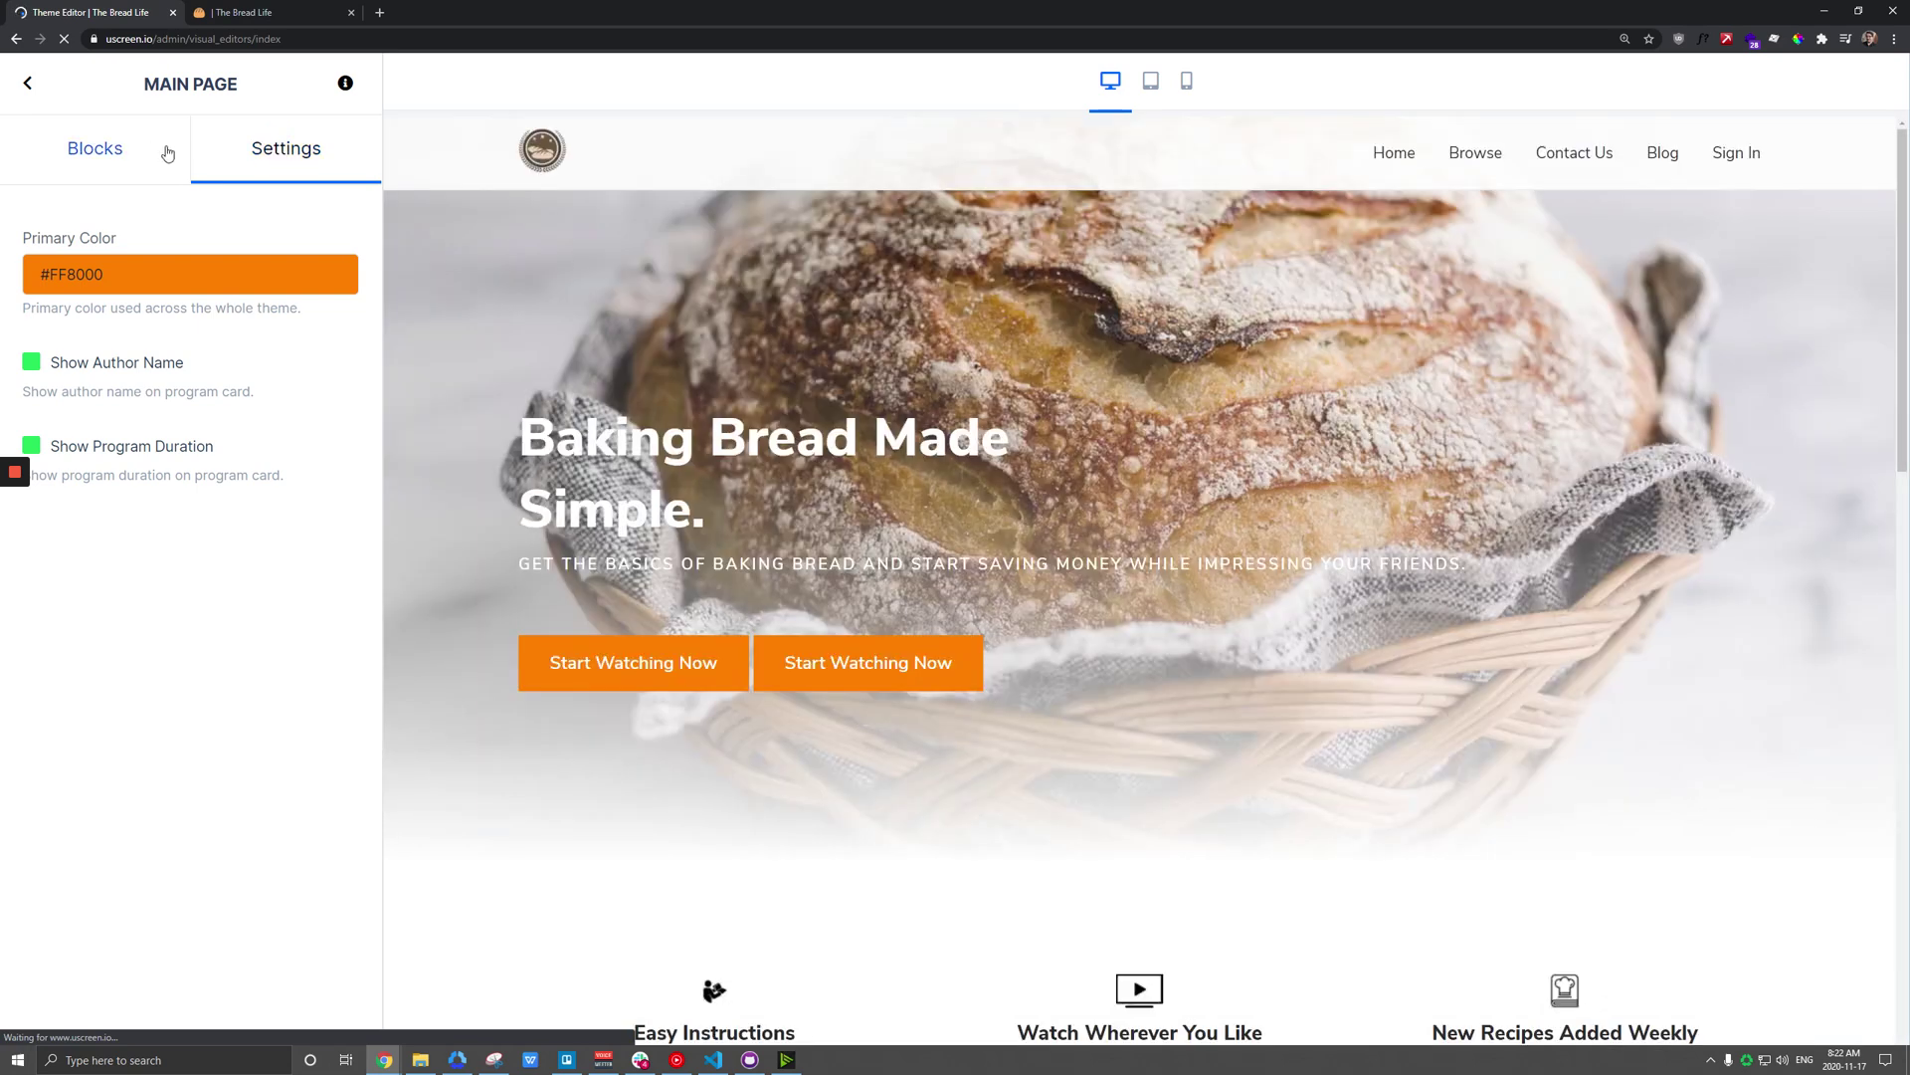
click(140, 146)
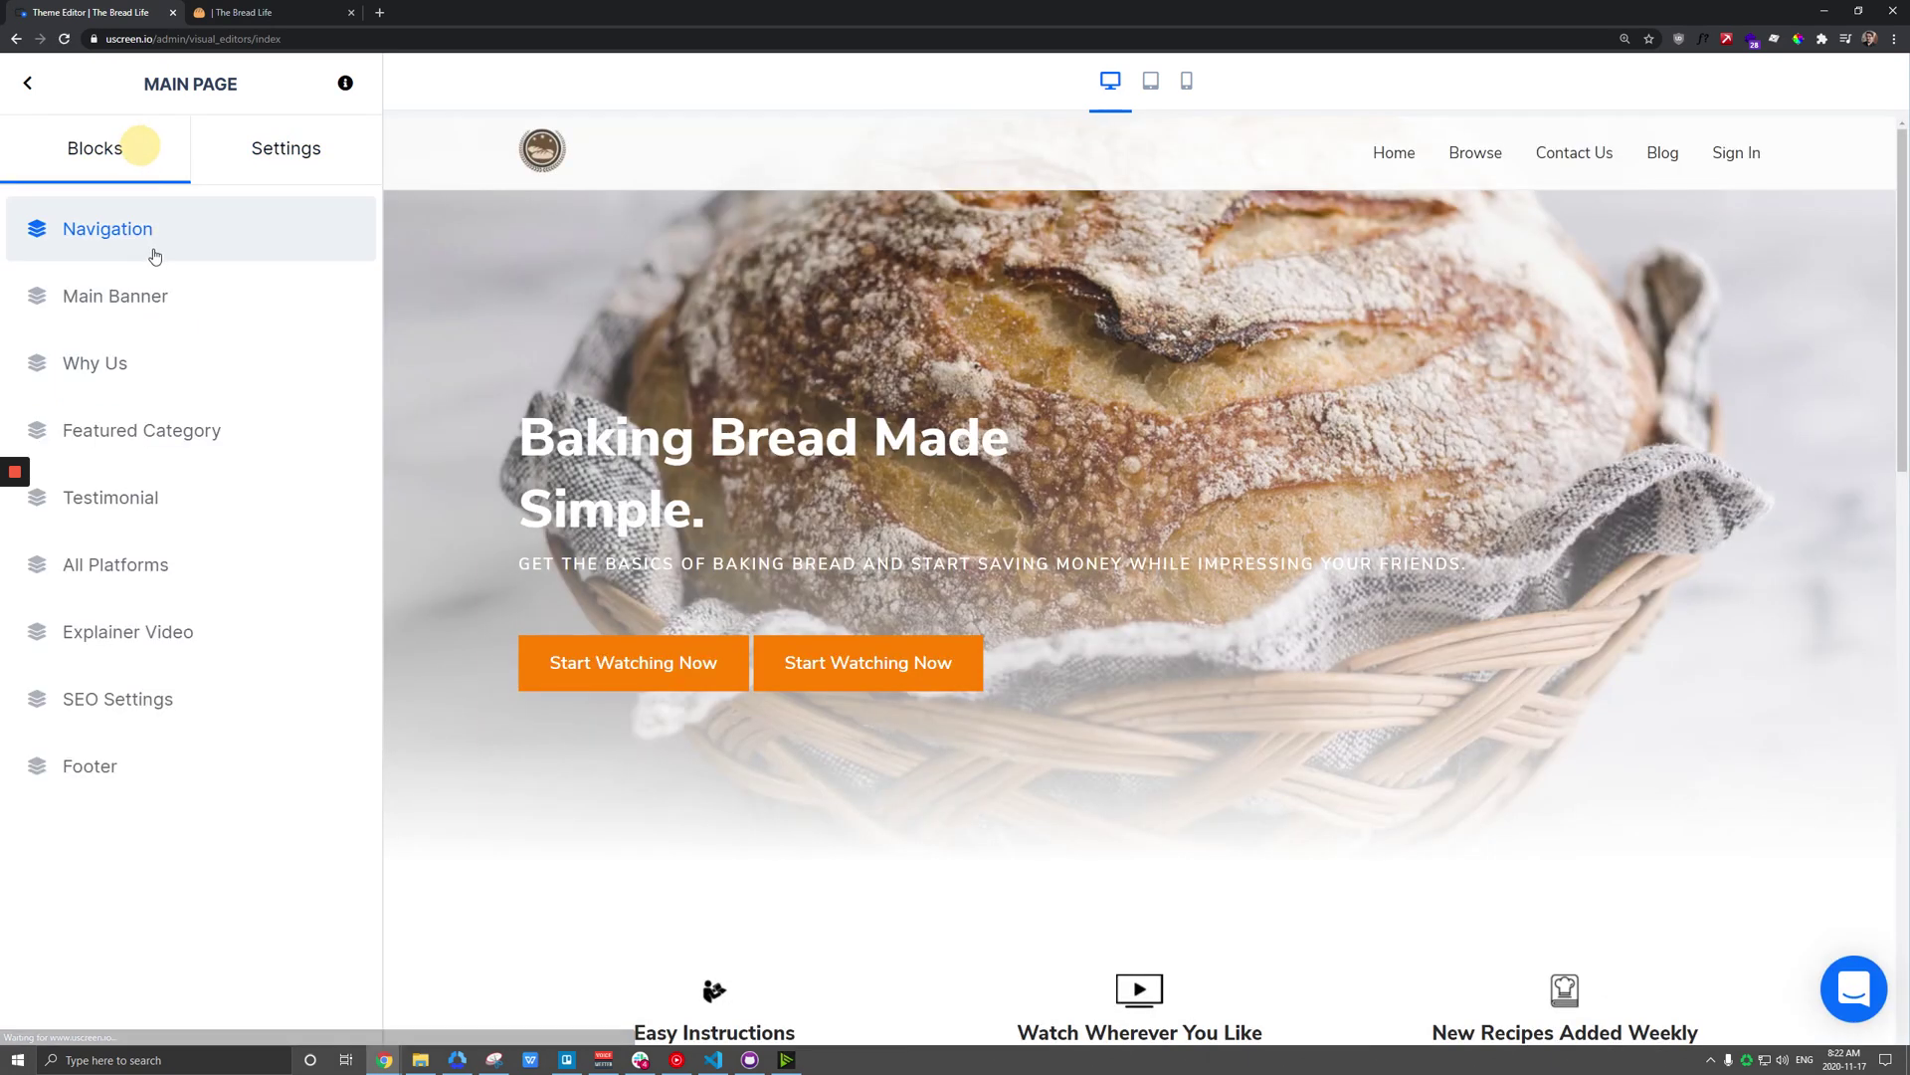
click(155, 256)
click(27, 83)
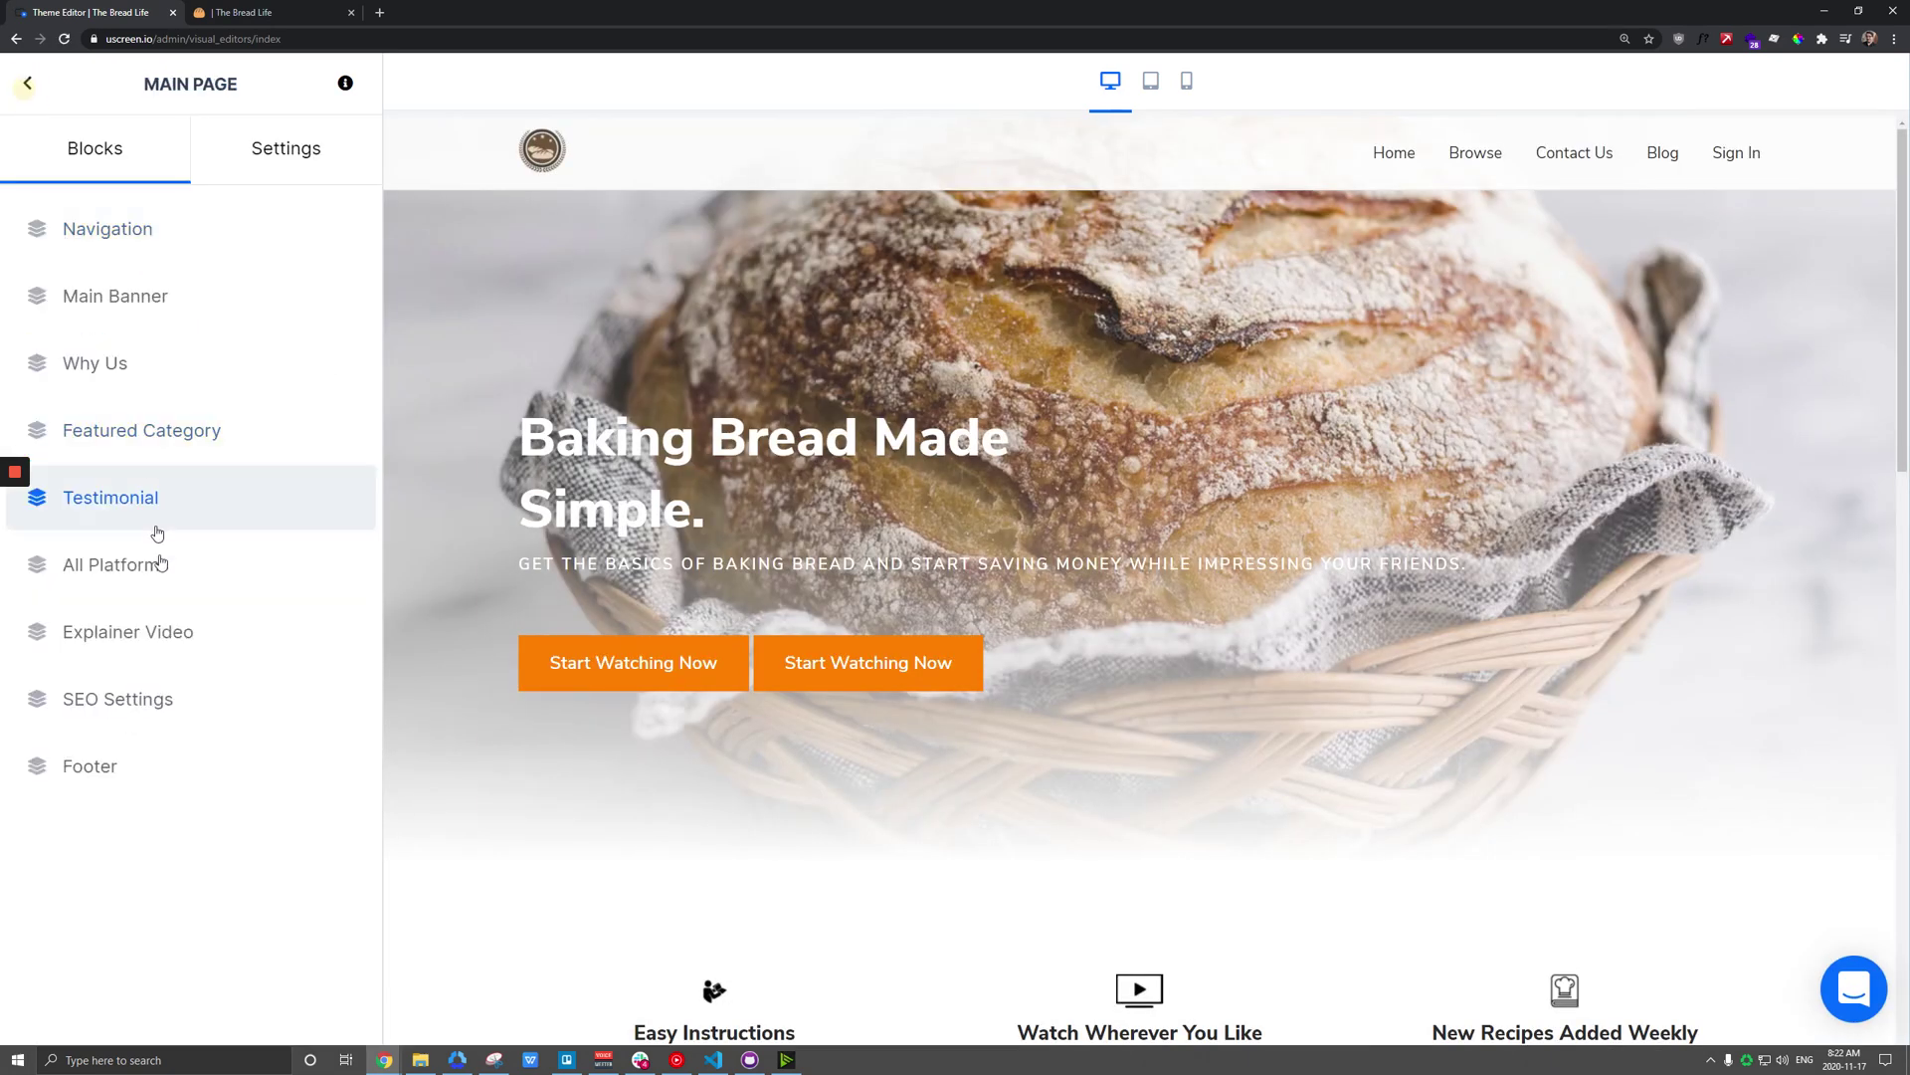
Step: Review the SEO Page Title 'The Simple Way to Bake Bread' without changing it
click(167, 696)
drag(275, 203, 12, 201)
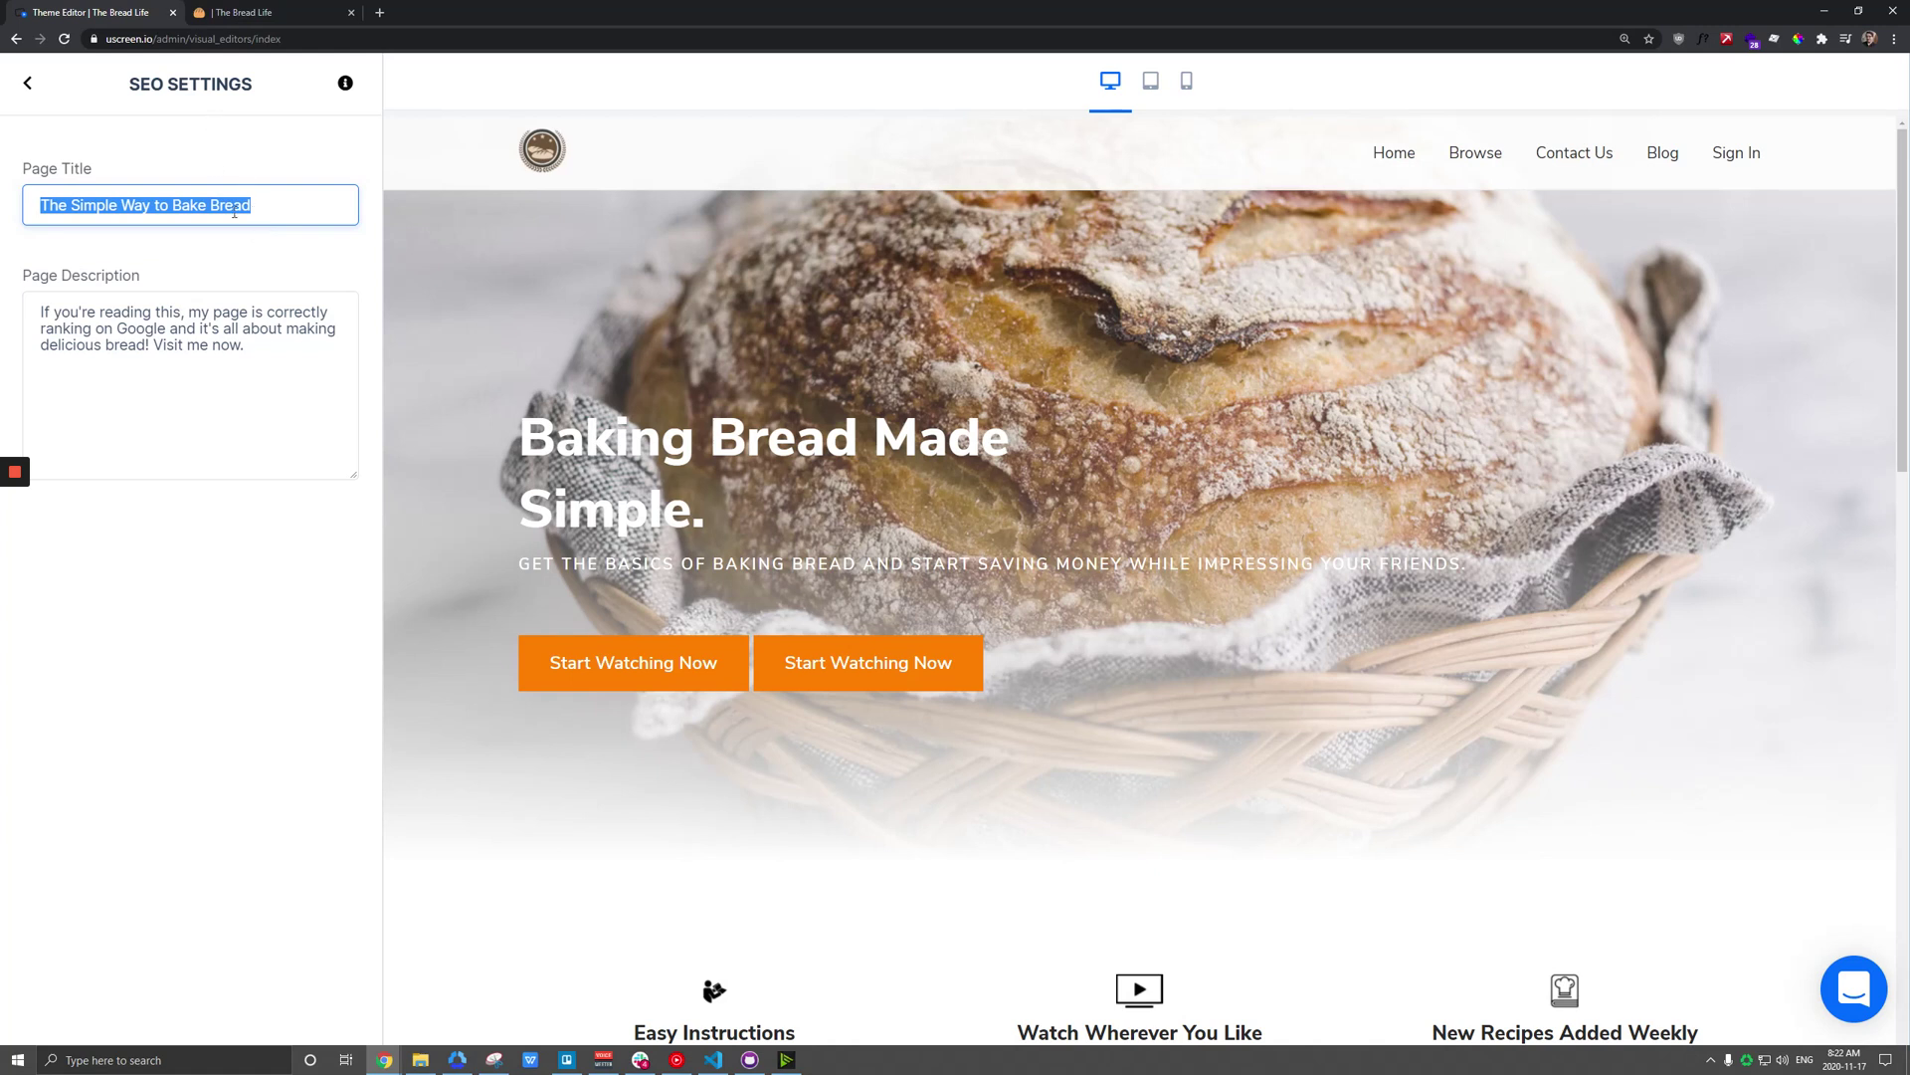
double_click(262, 205)
click(264, 205)
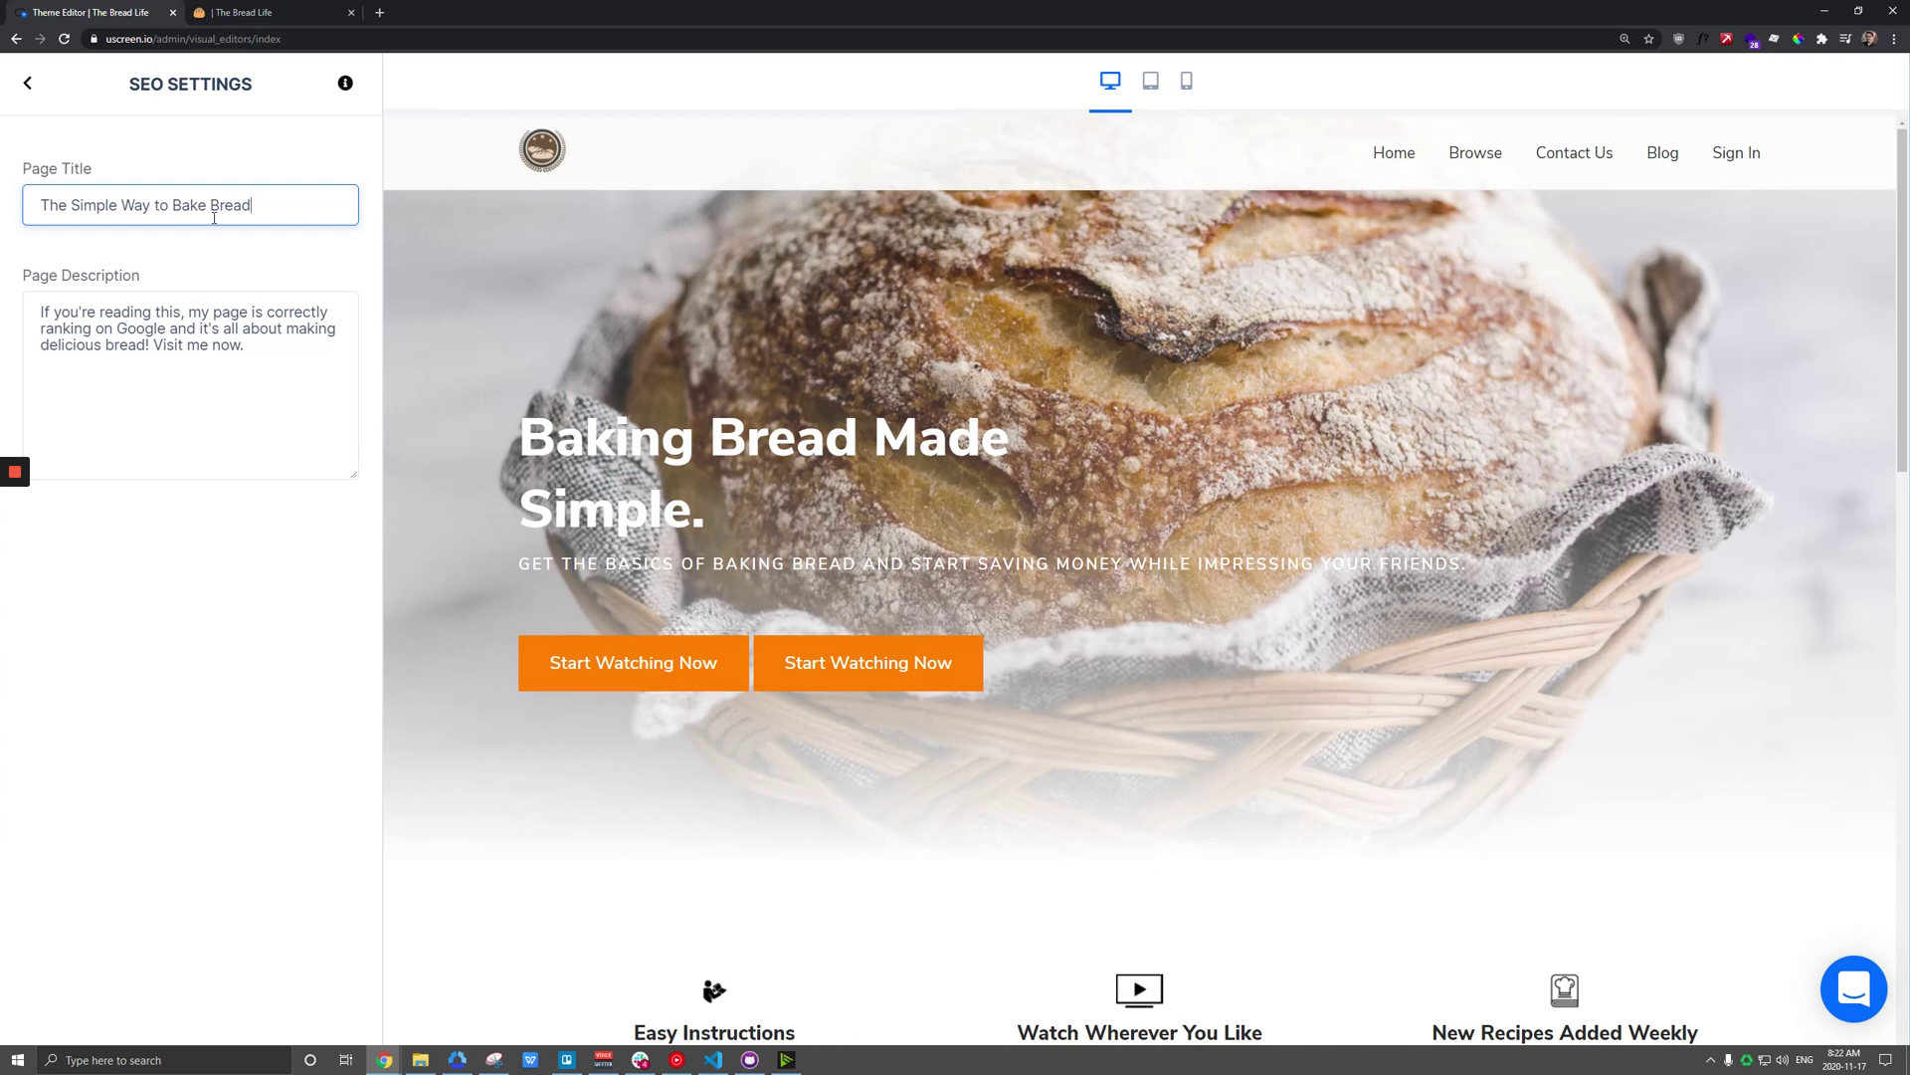
drag(283, 205, 22, 211)
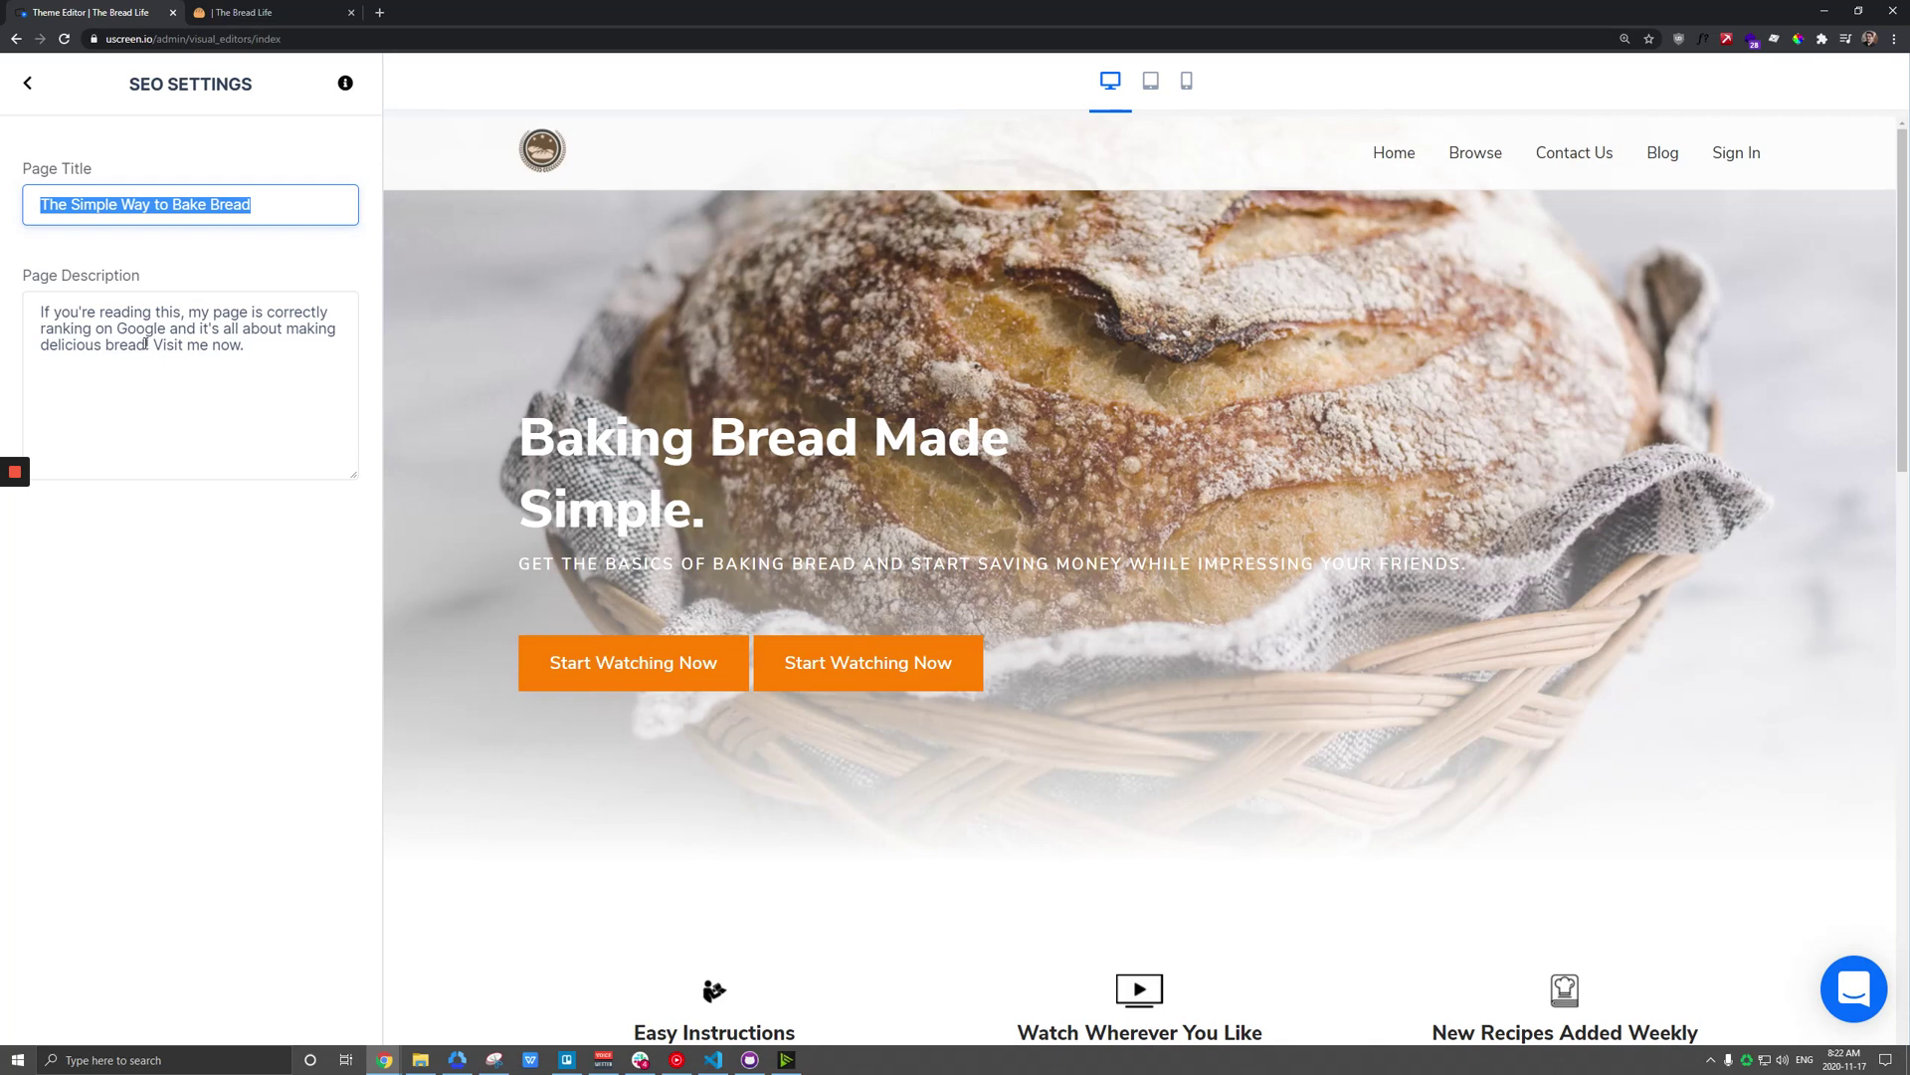
click(27, 84)
click(27, 88)
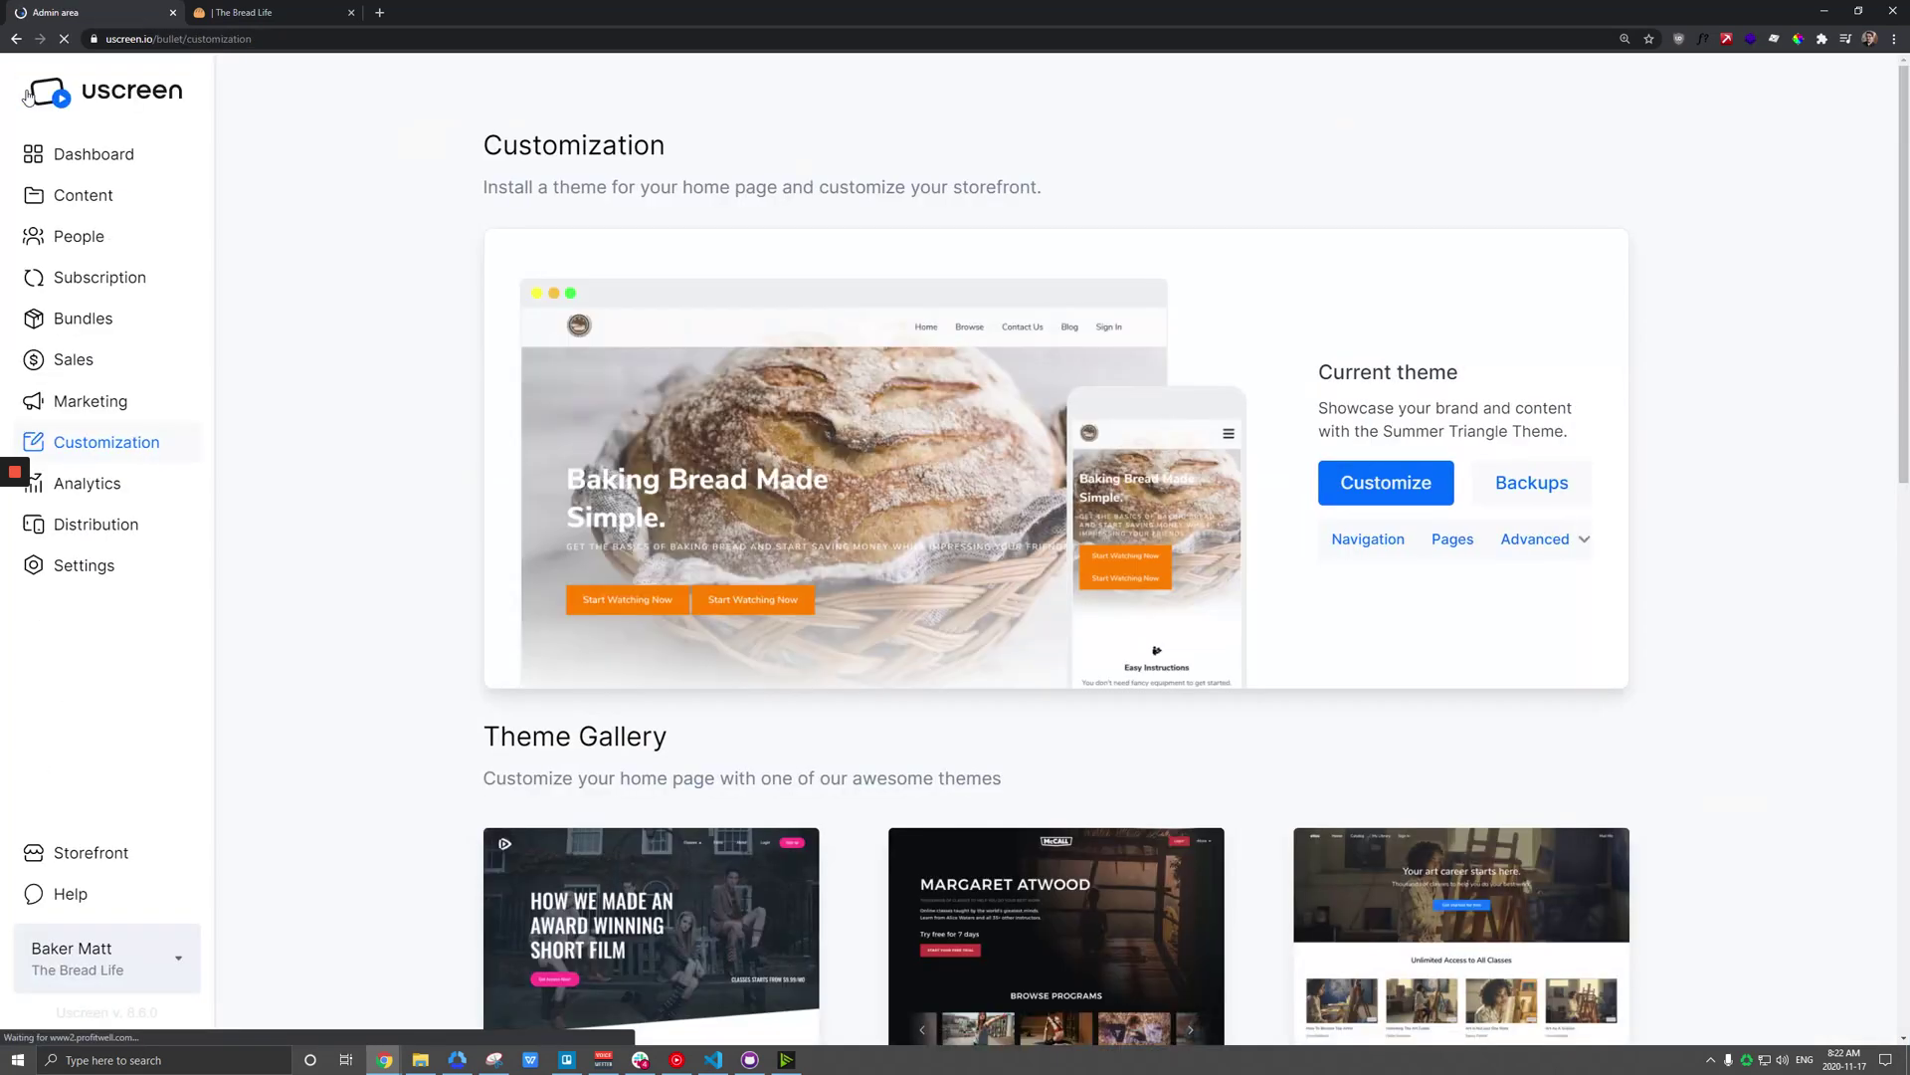
click(1345, 471)
click(1167, 708)
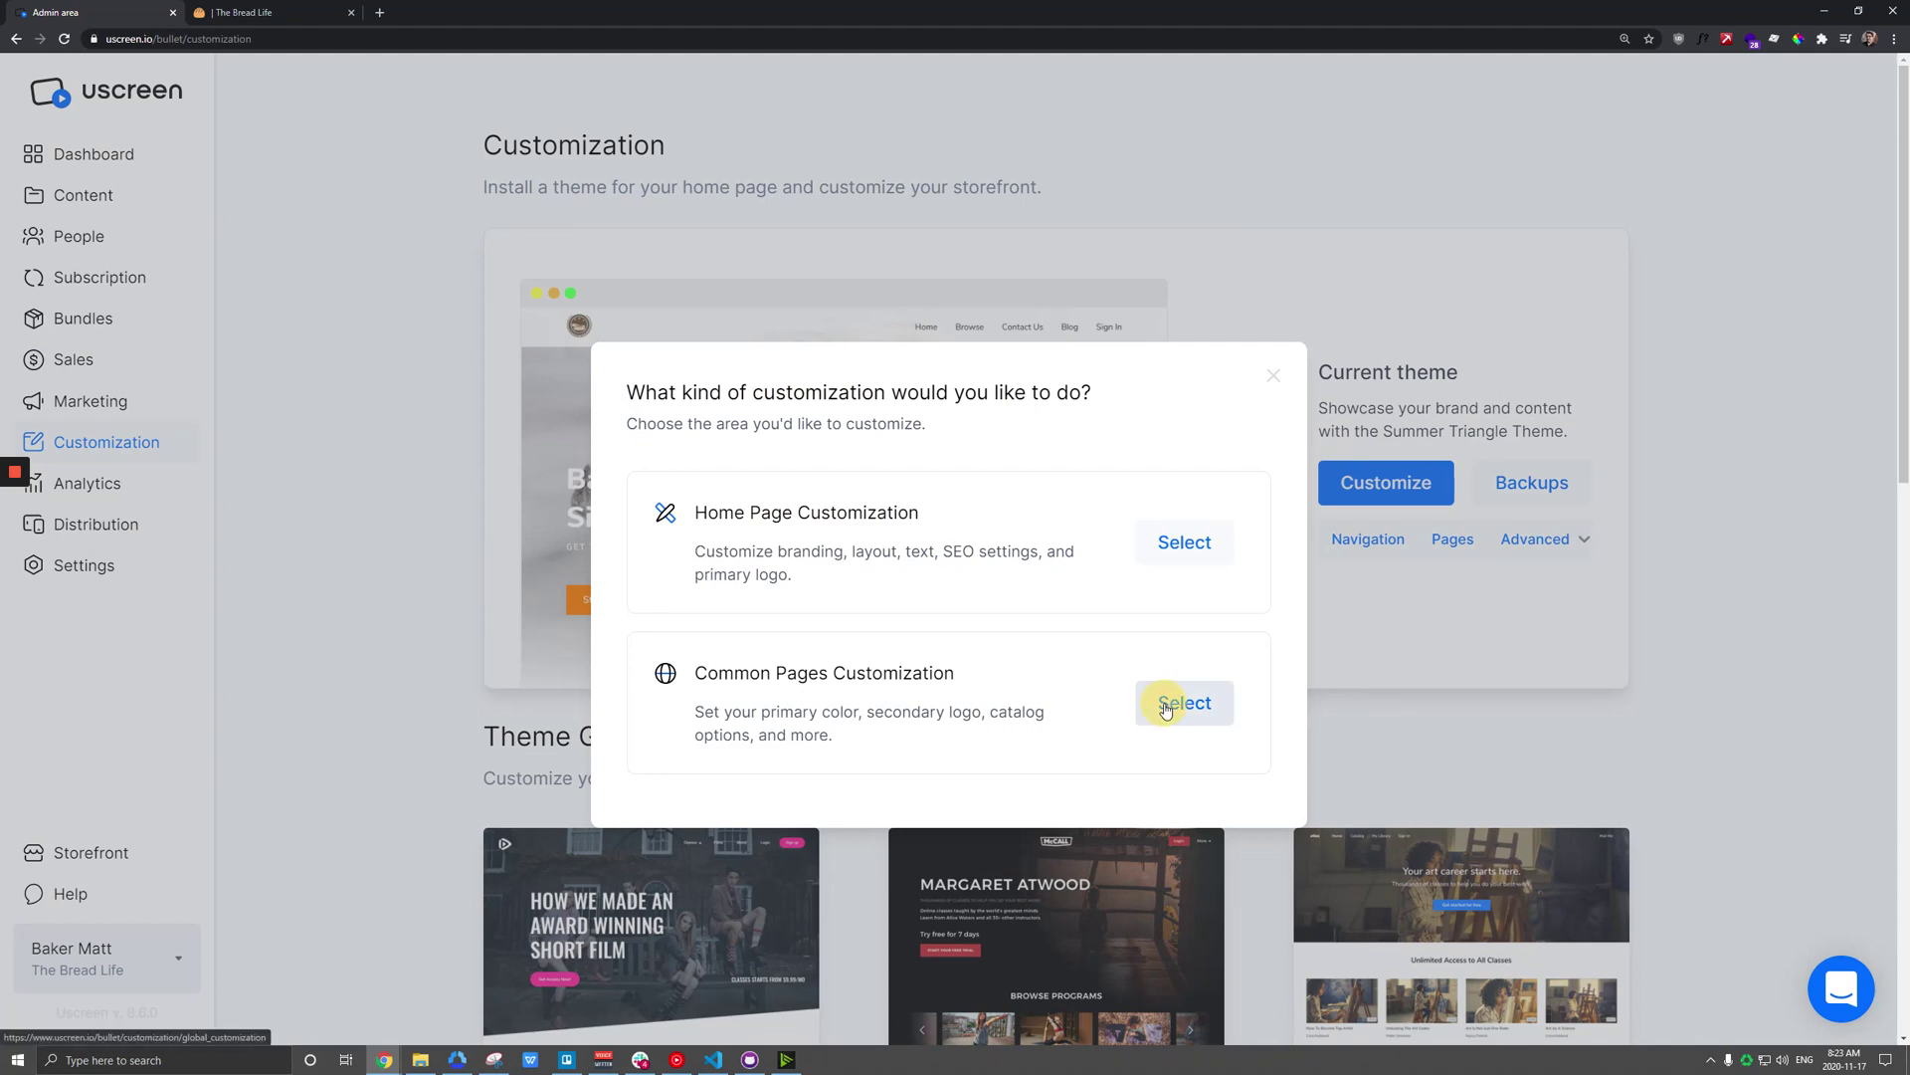
scroll(511, 349, down, 5)
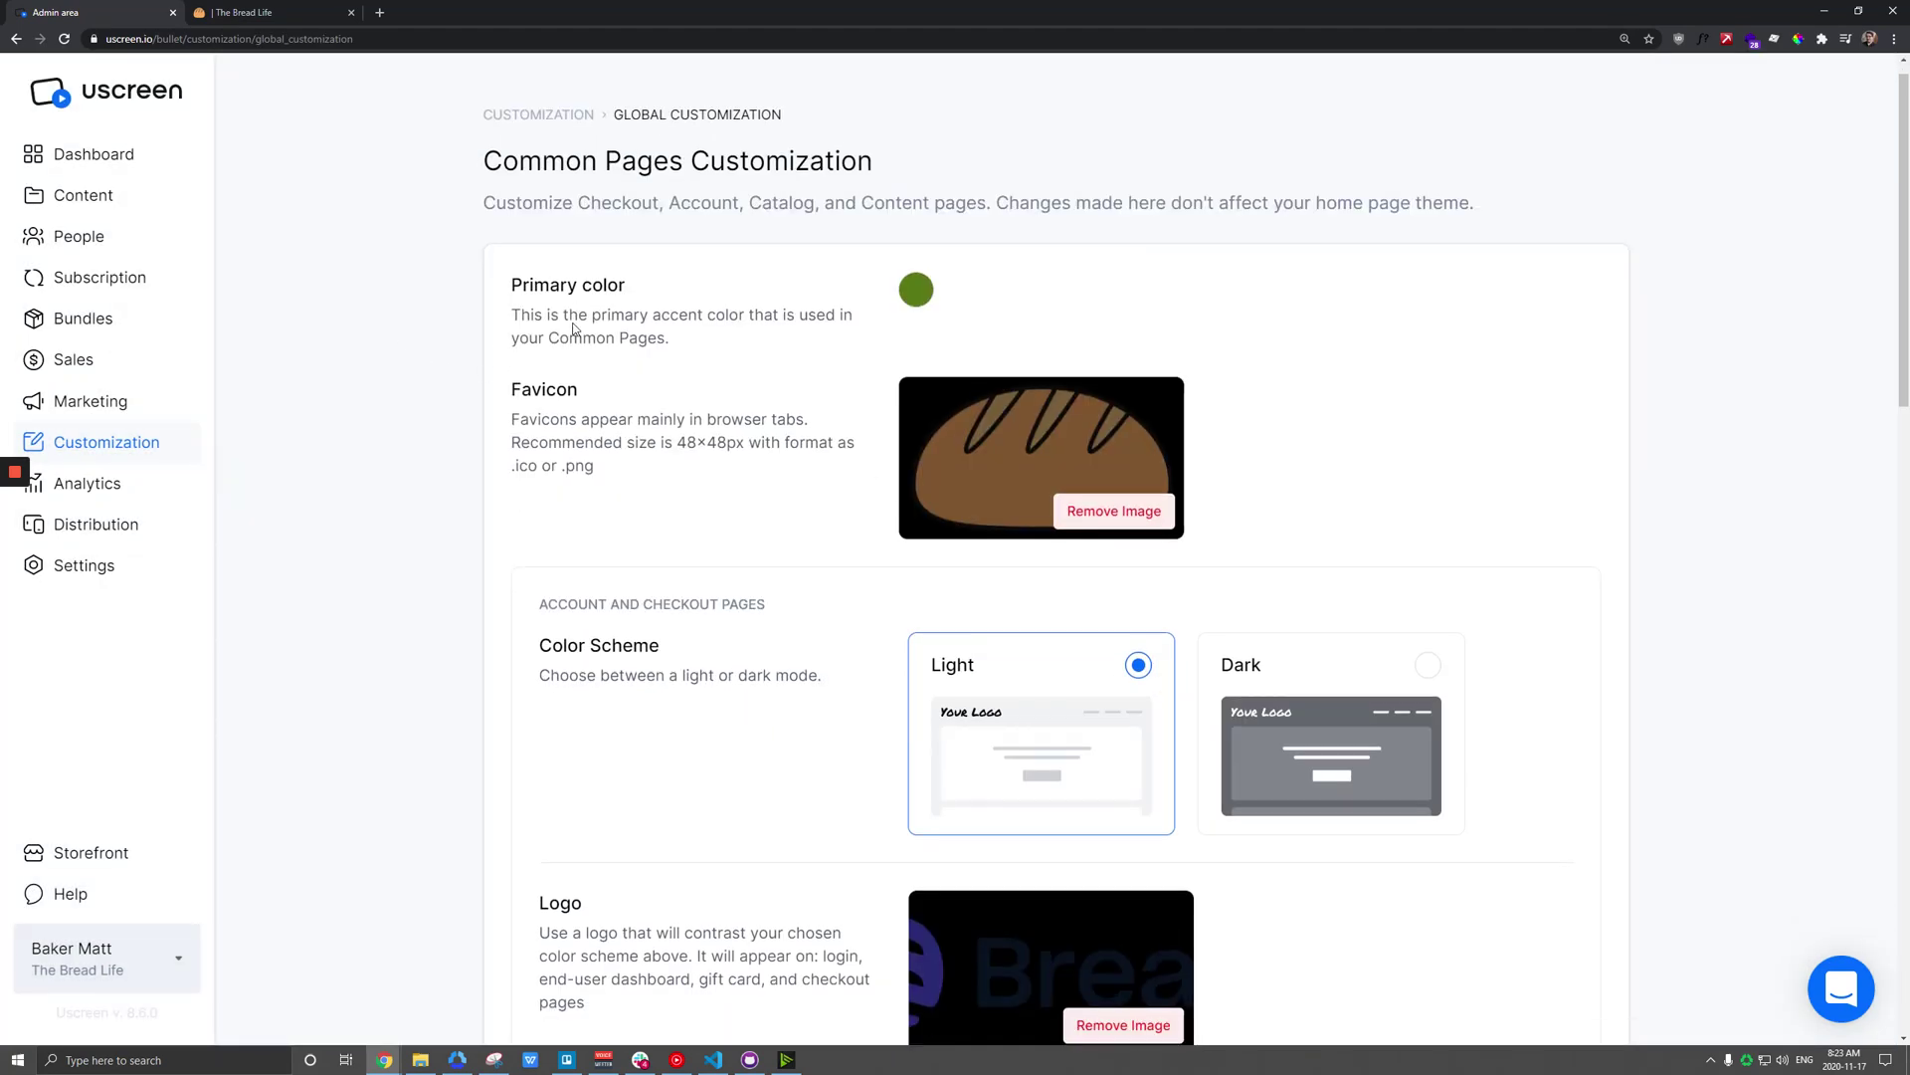
scroll(574, 321, down, 15)
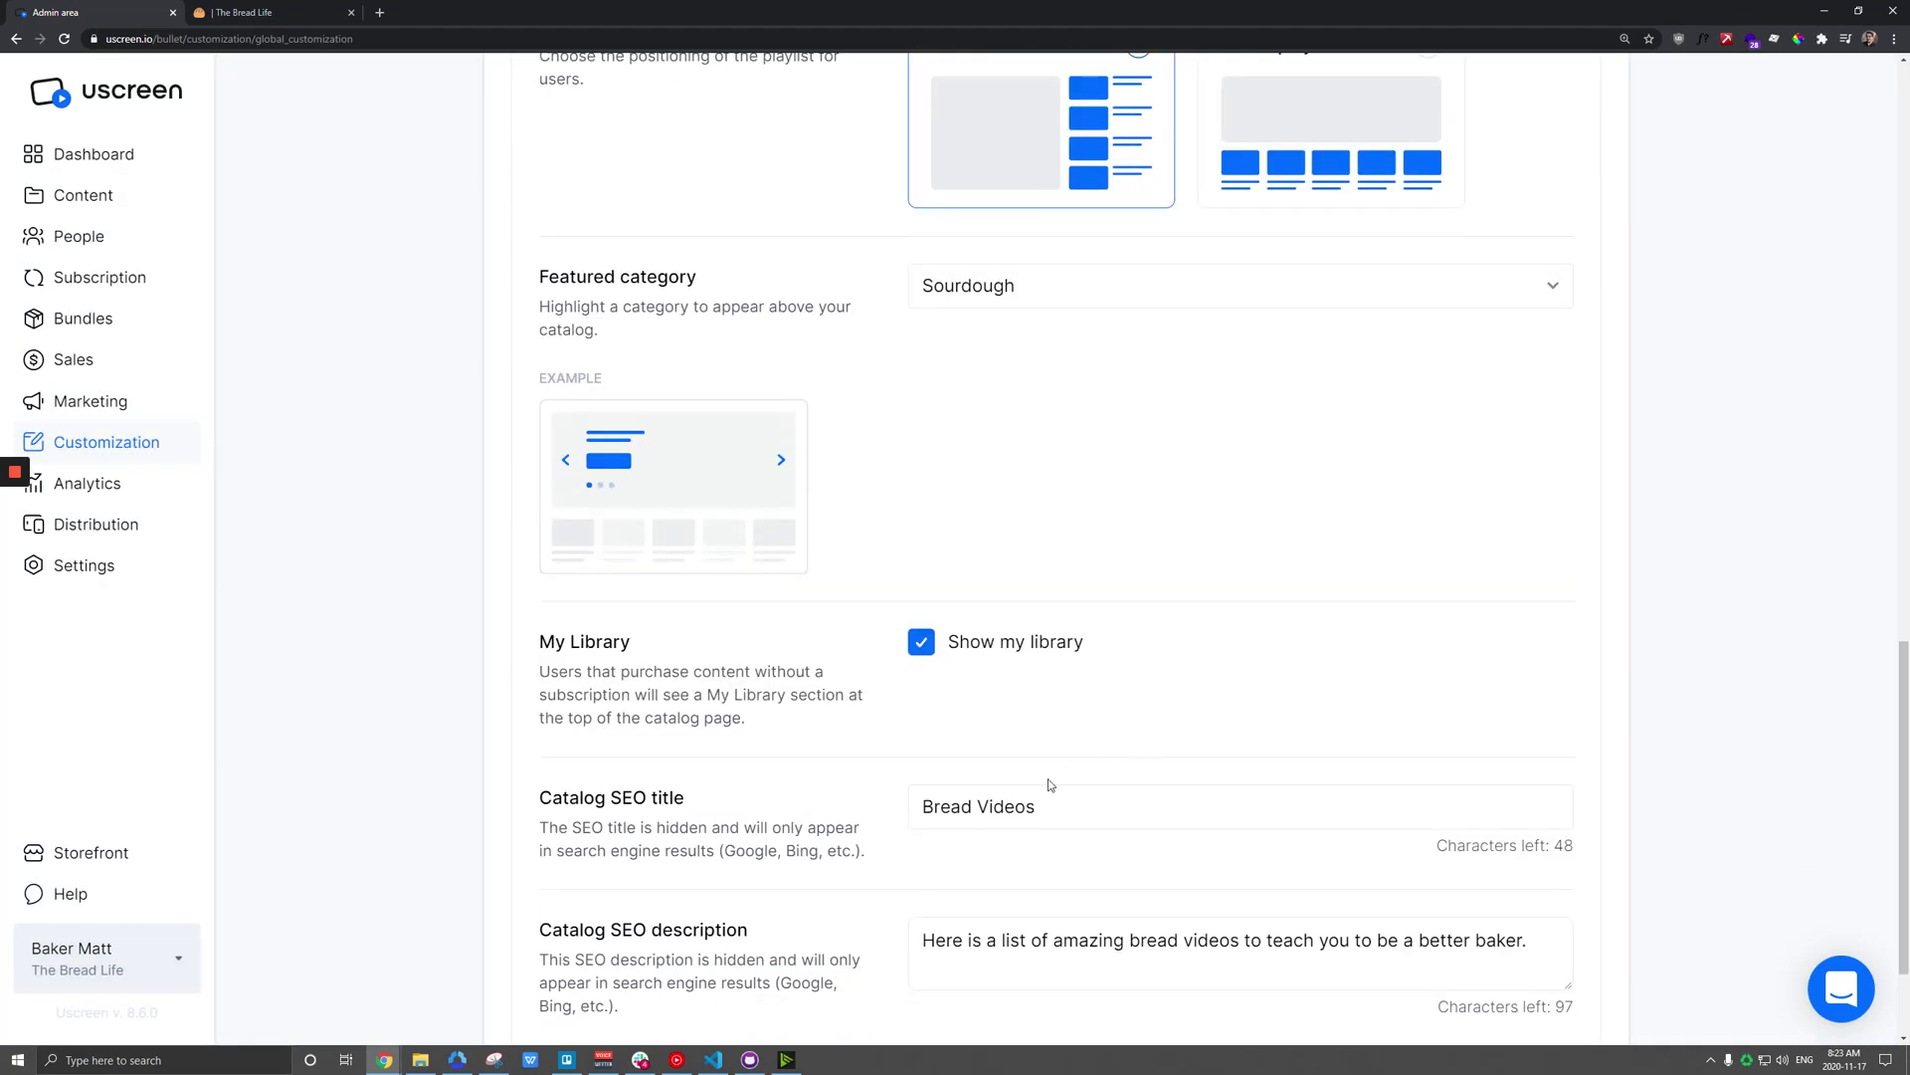
click(239, 12)
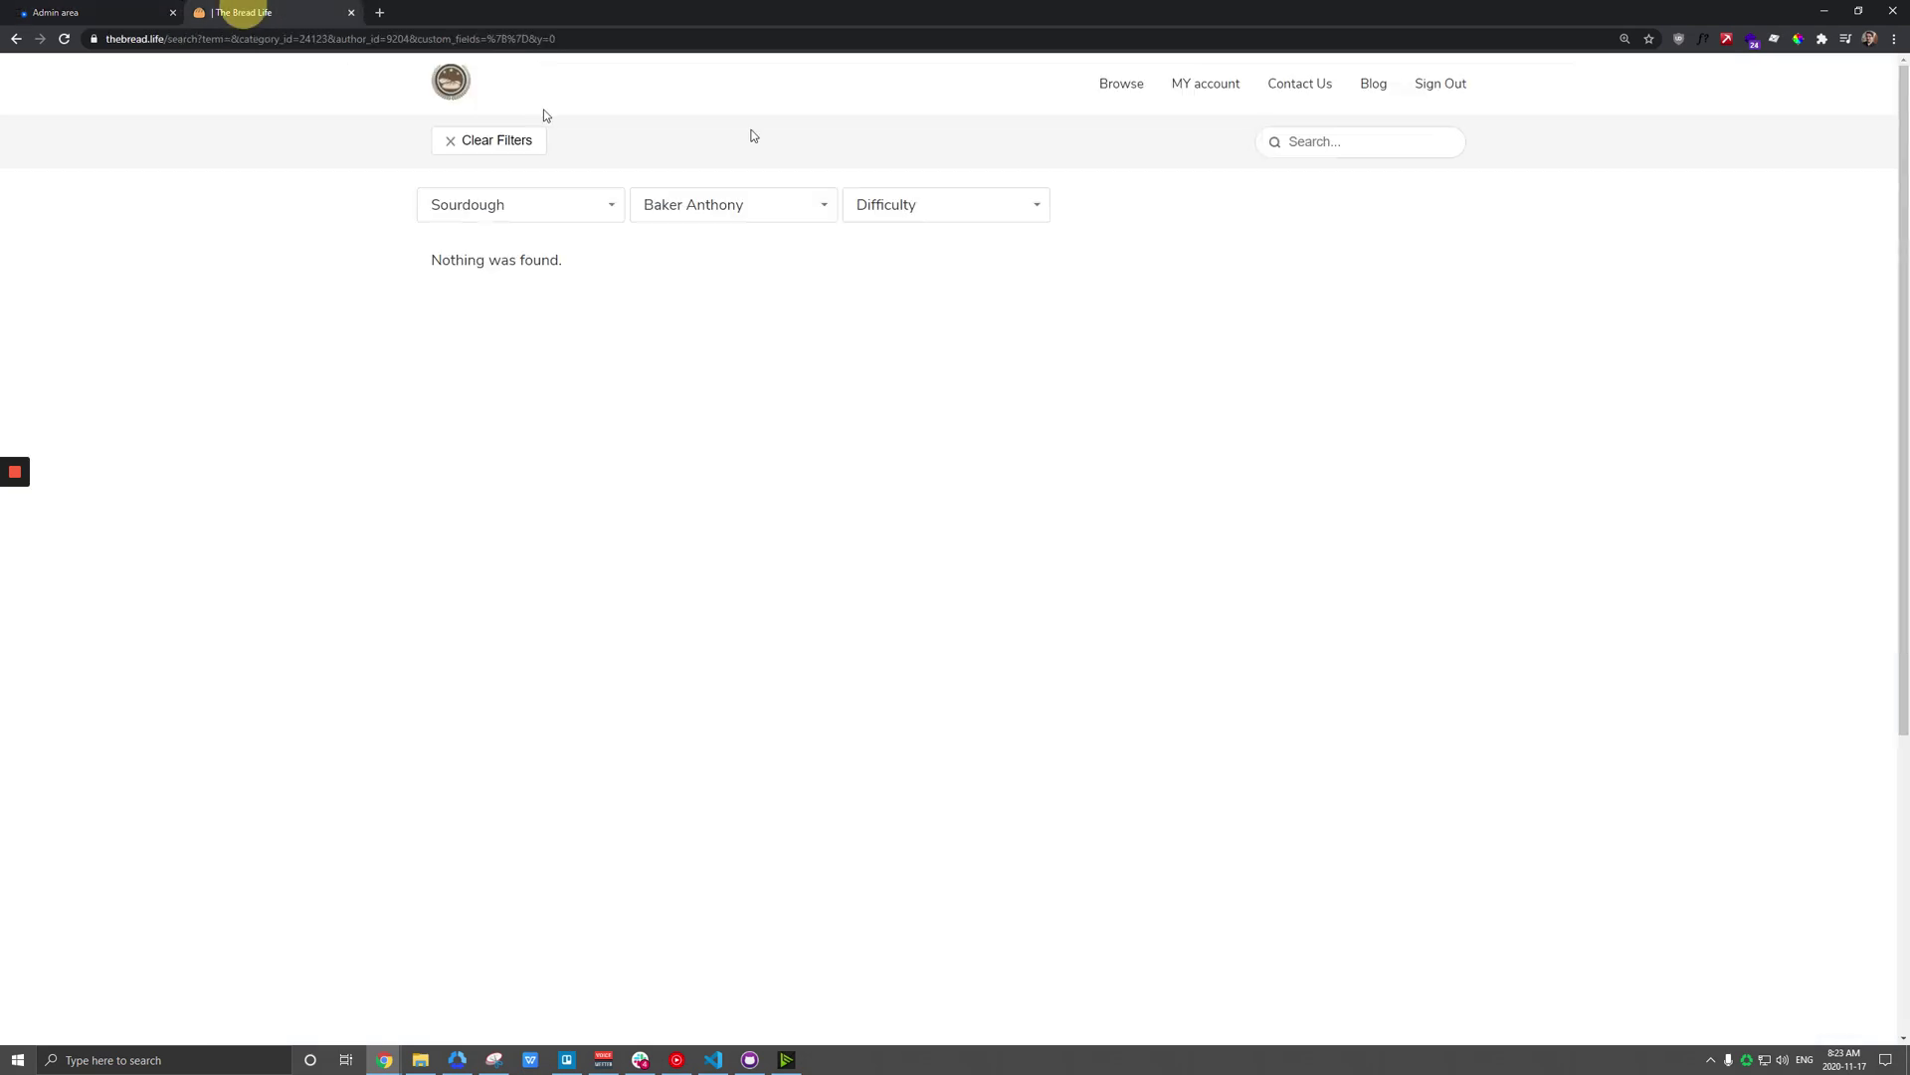
click(1123, 85)
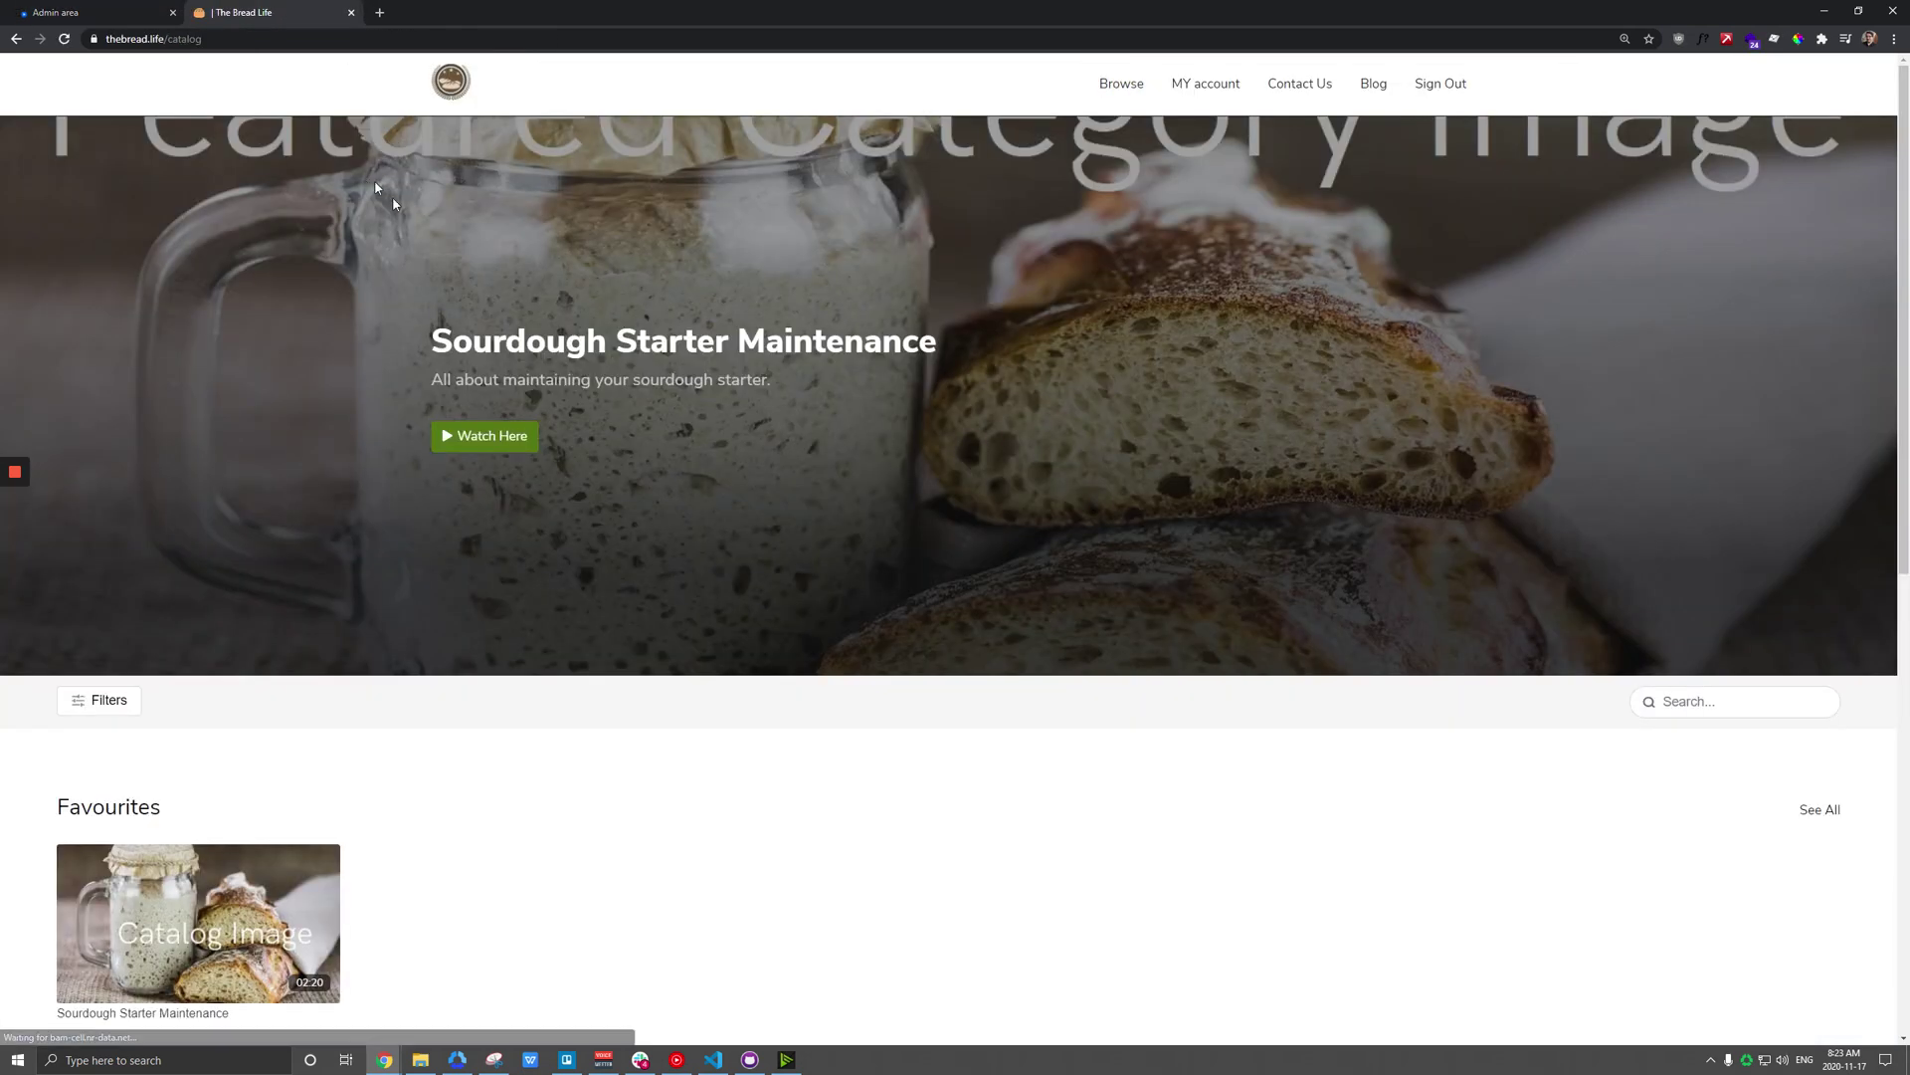
click(80, 12)
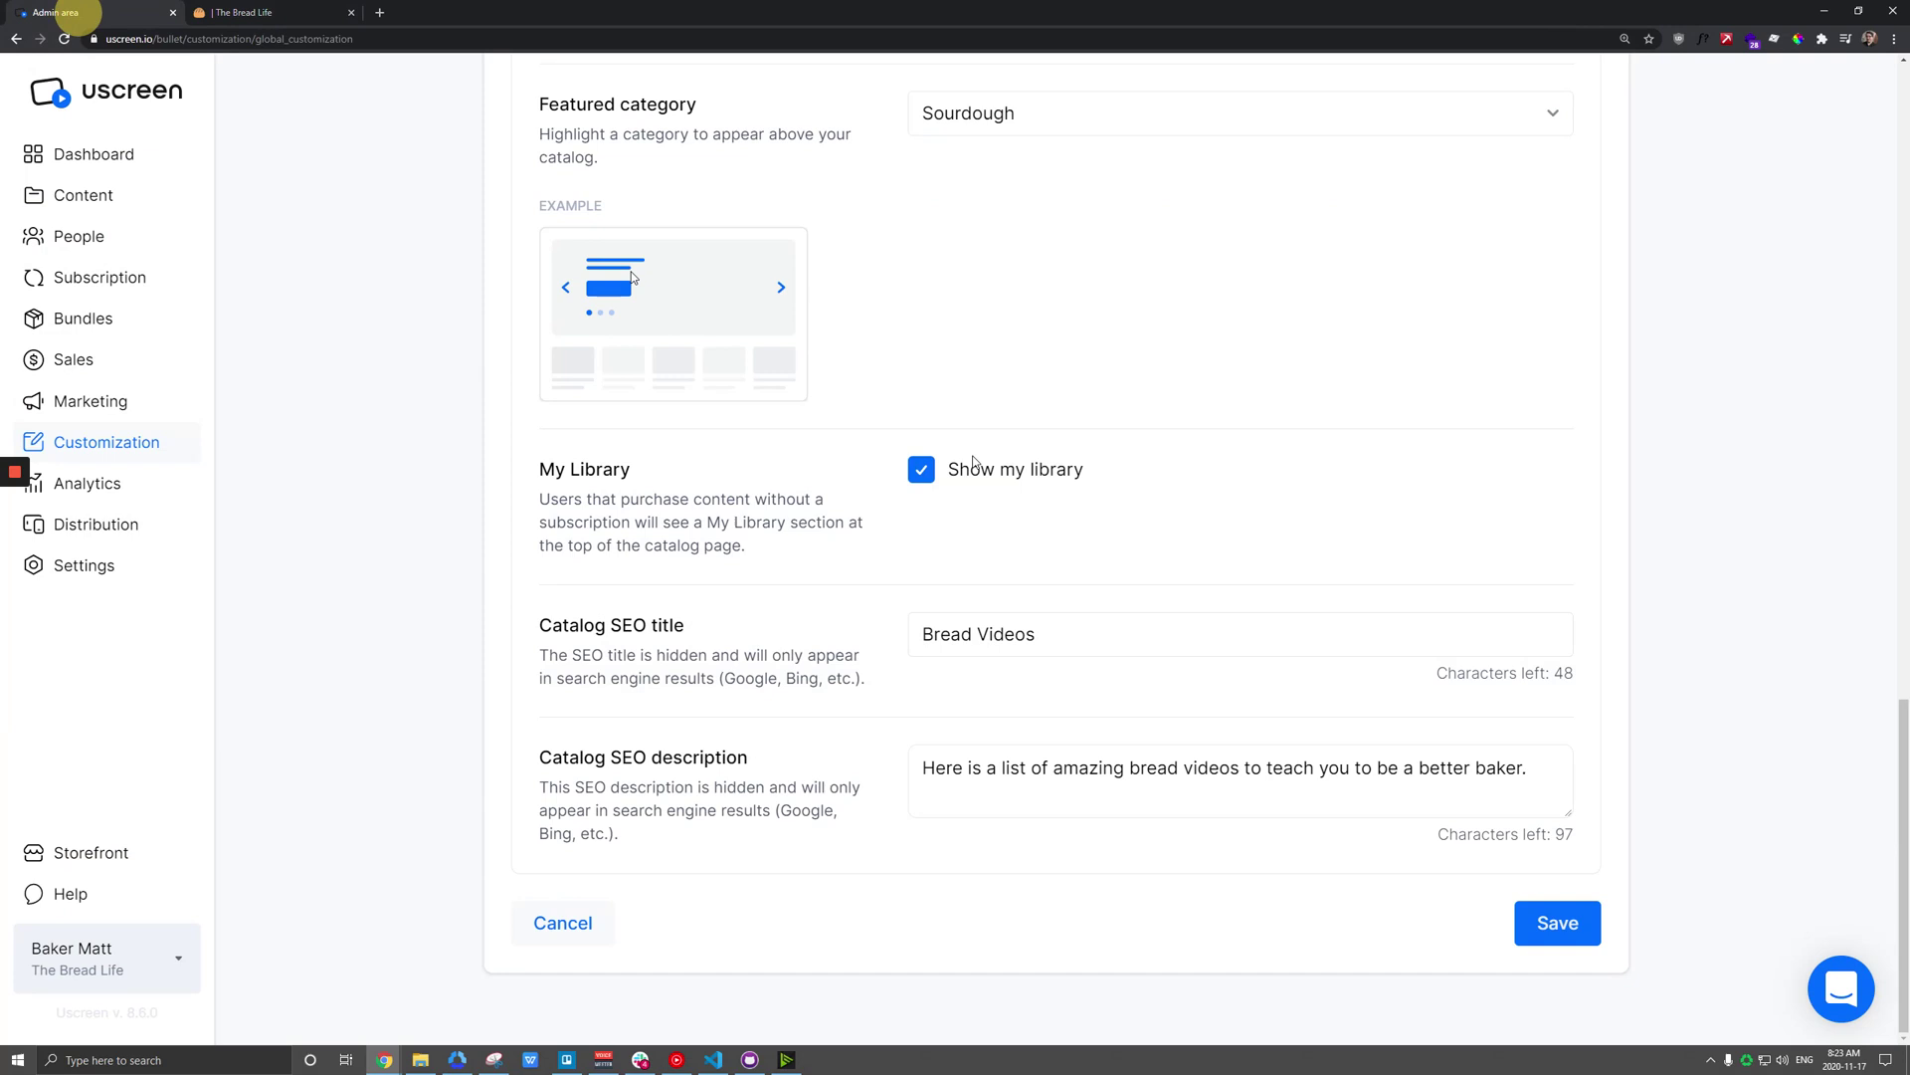
drag(1057, 639, 921, 636)
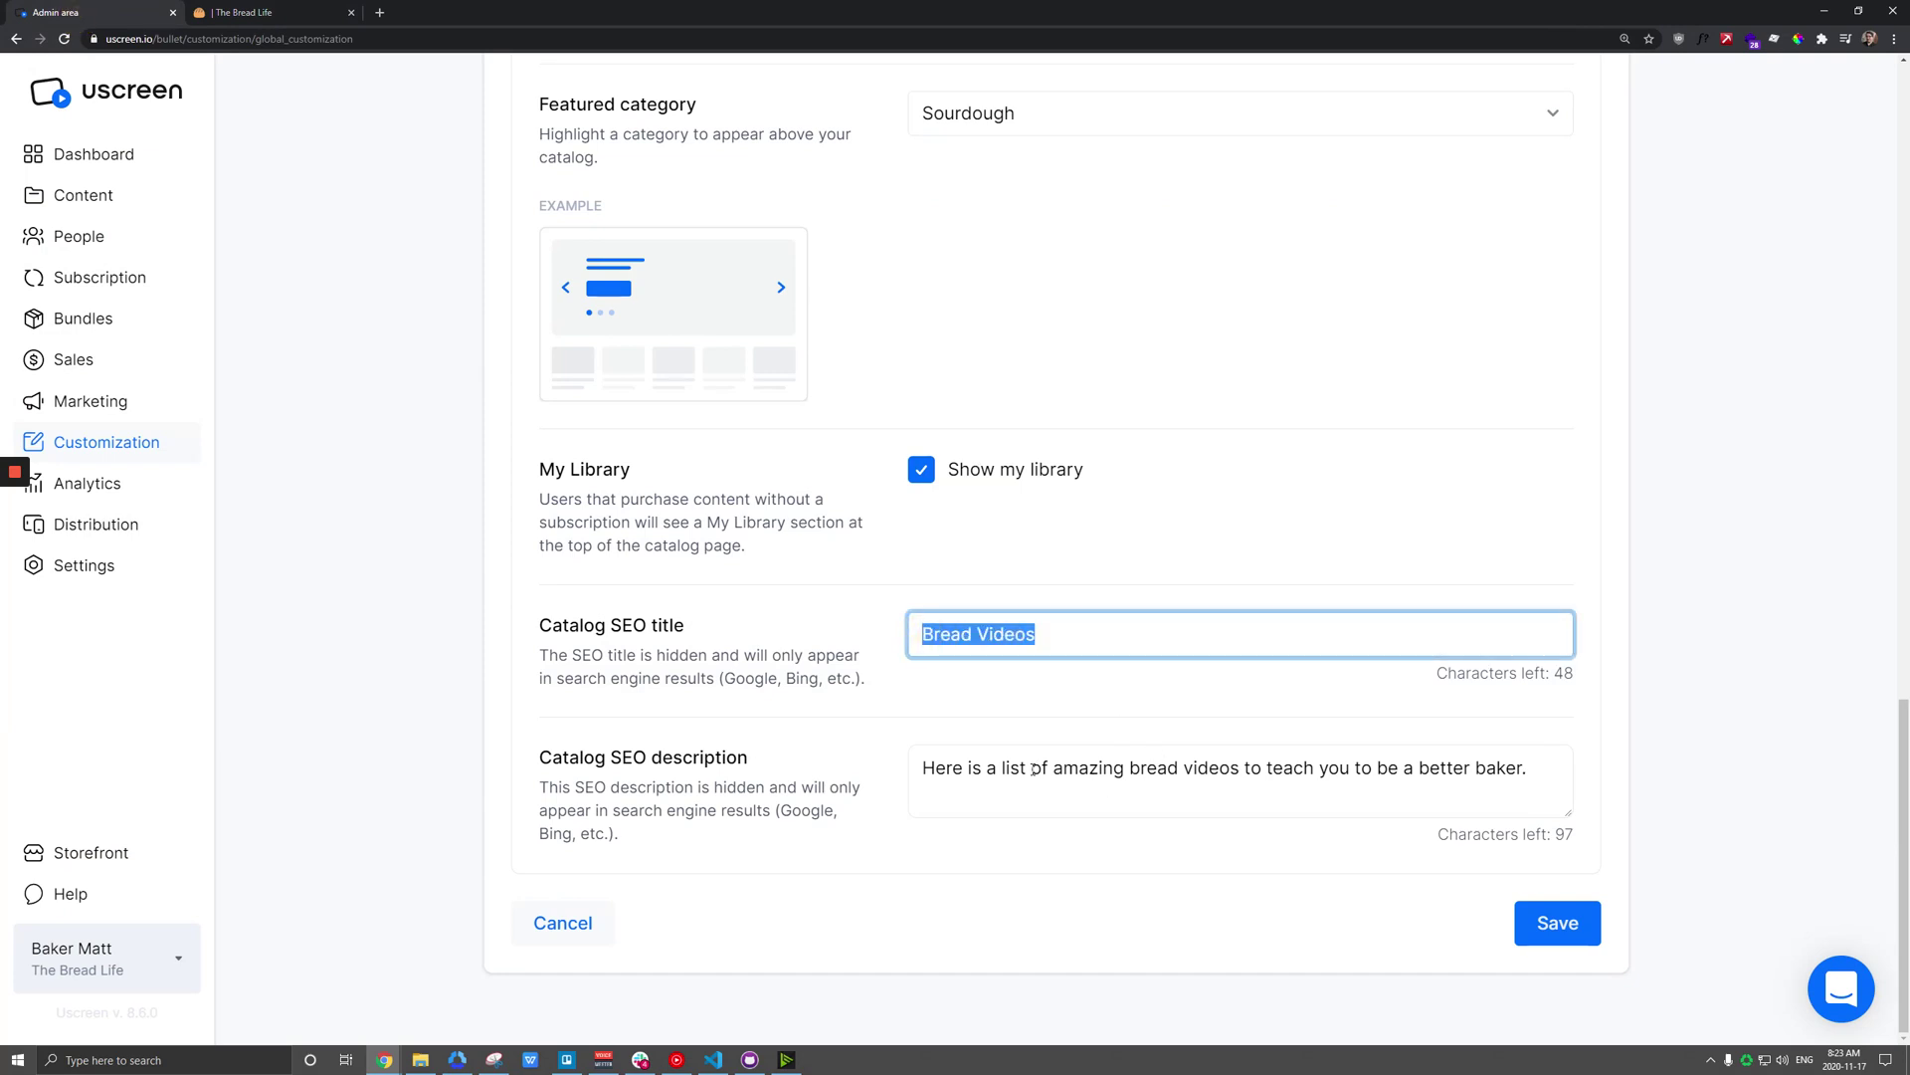
scroll(537, 513, up, 1)
scroll(535, 511, up, 15)
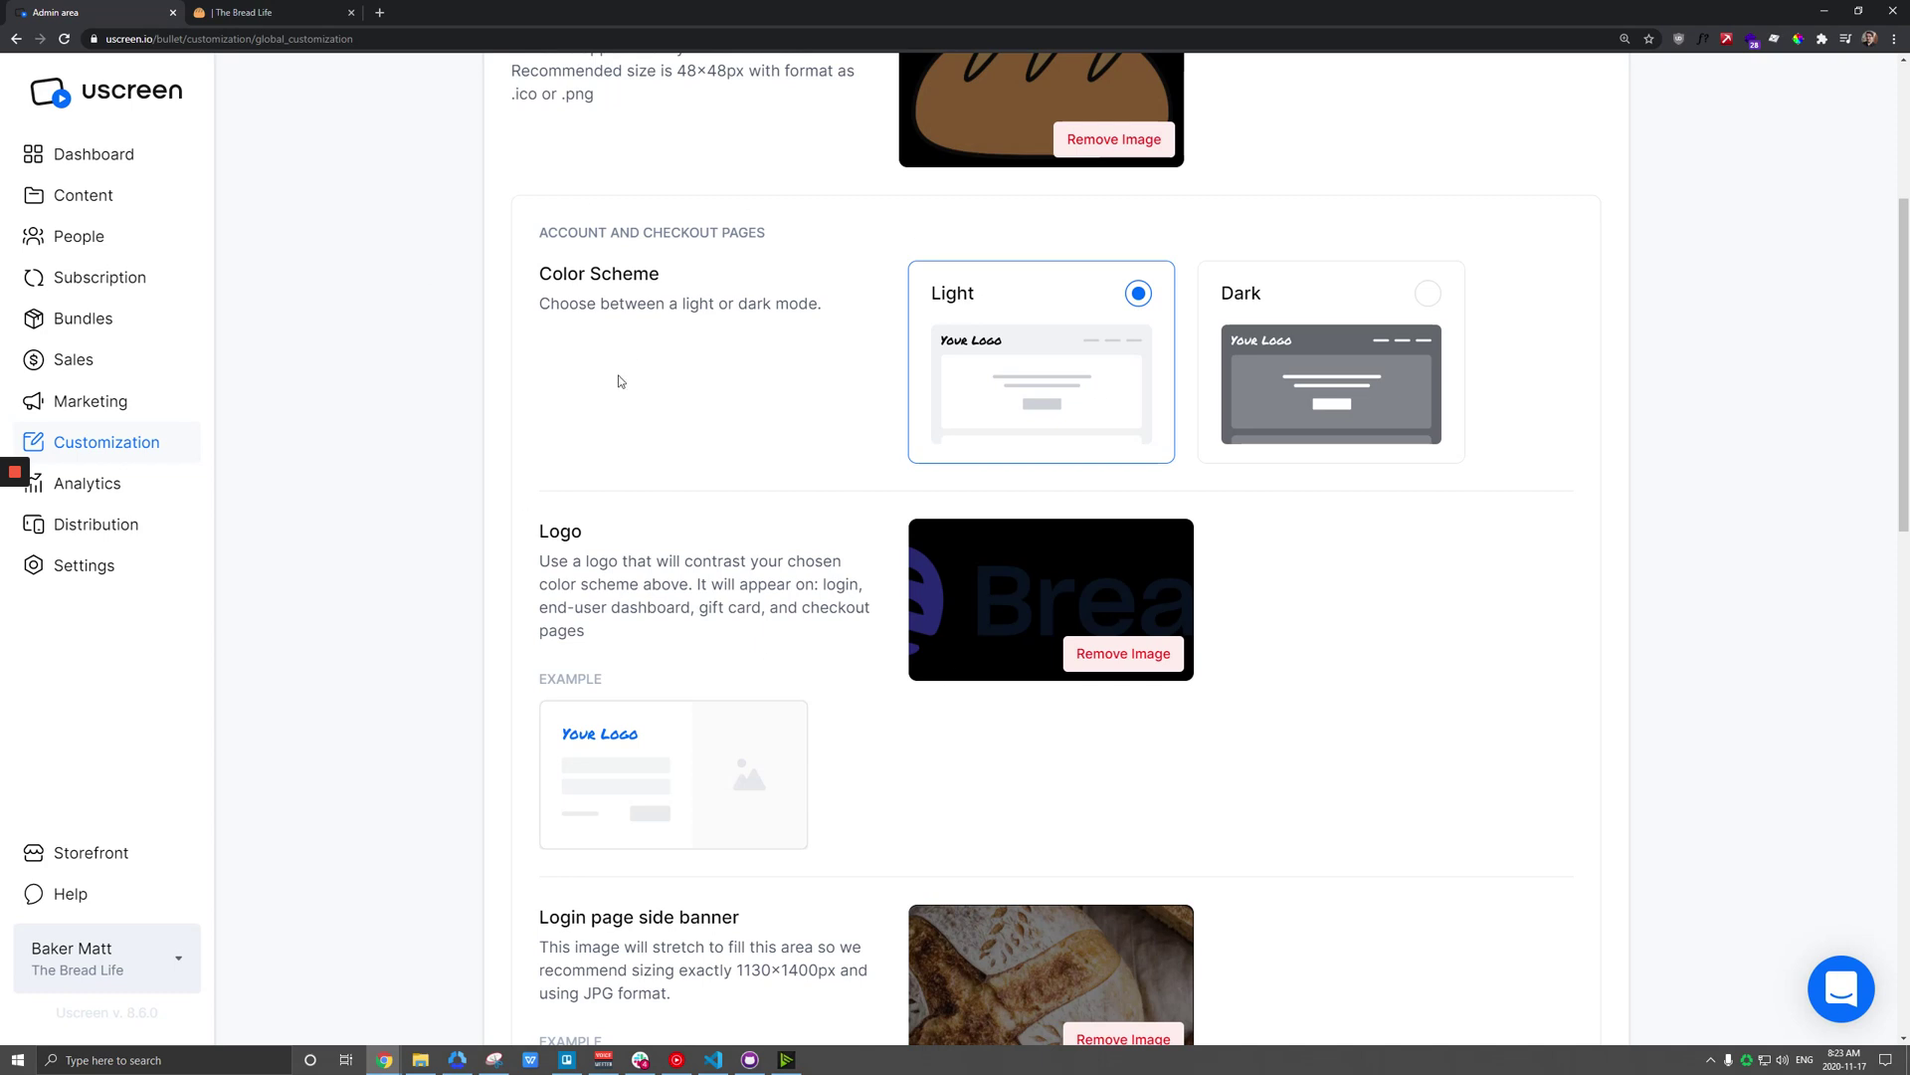
Step: Sign out of The Bread Life storefront and bring up its login page
scroll(728, 374, up, 4)
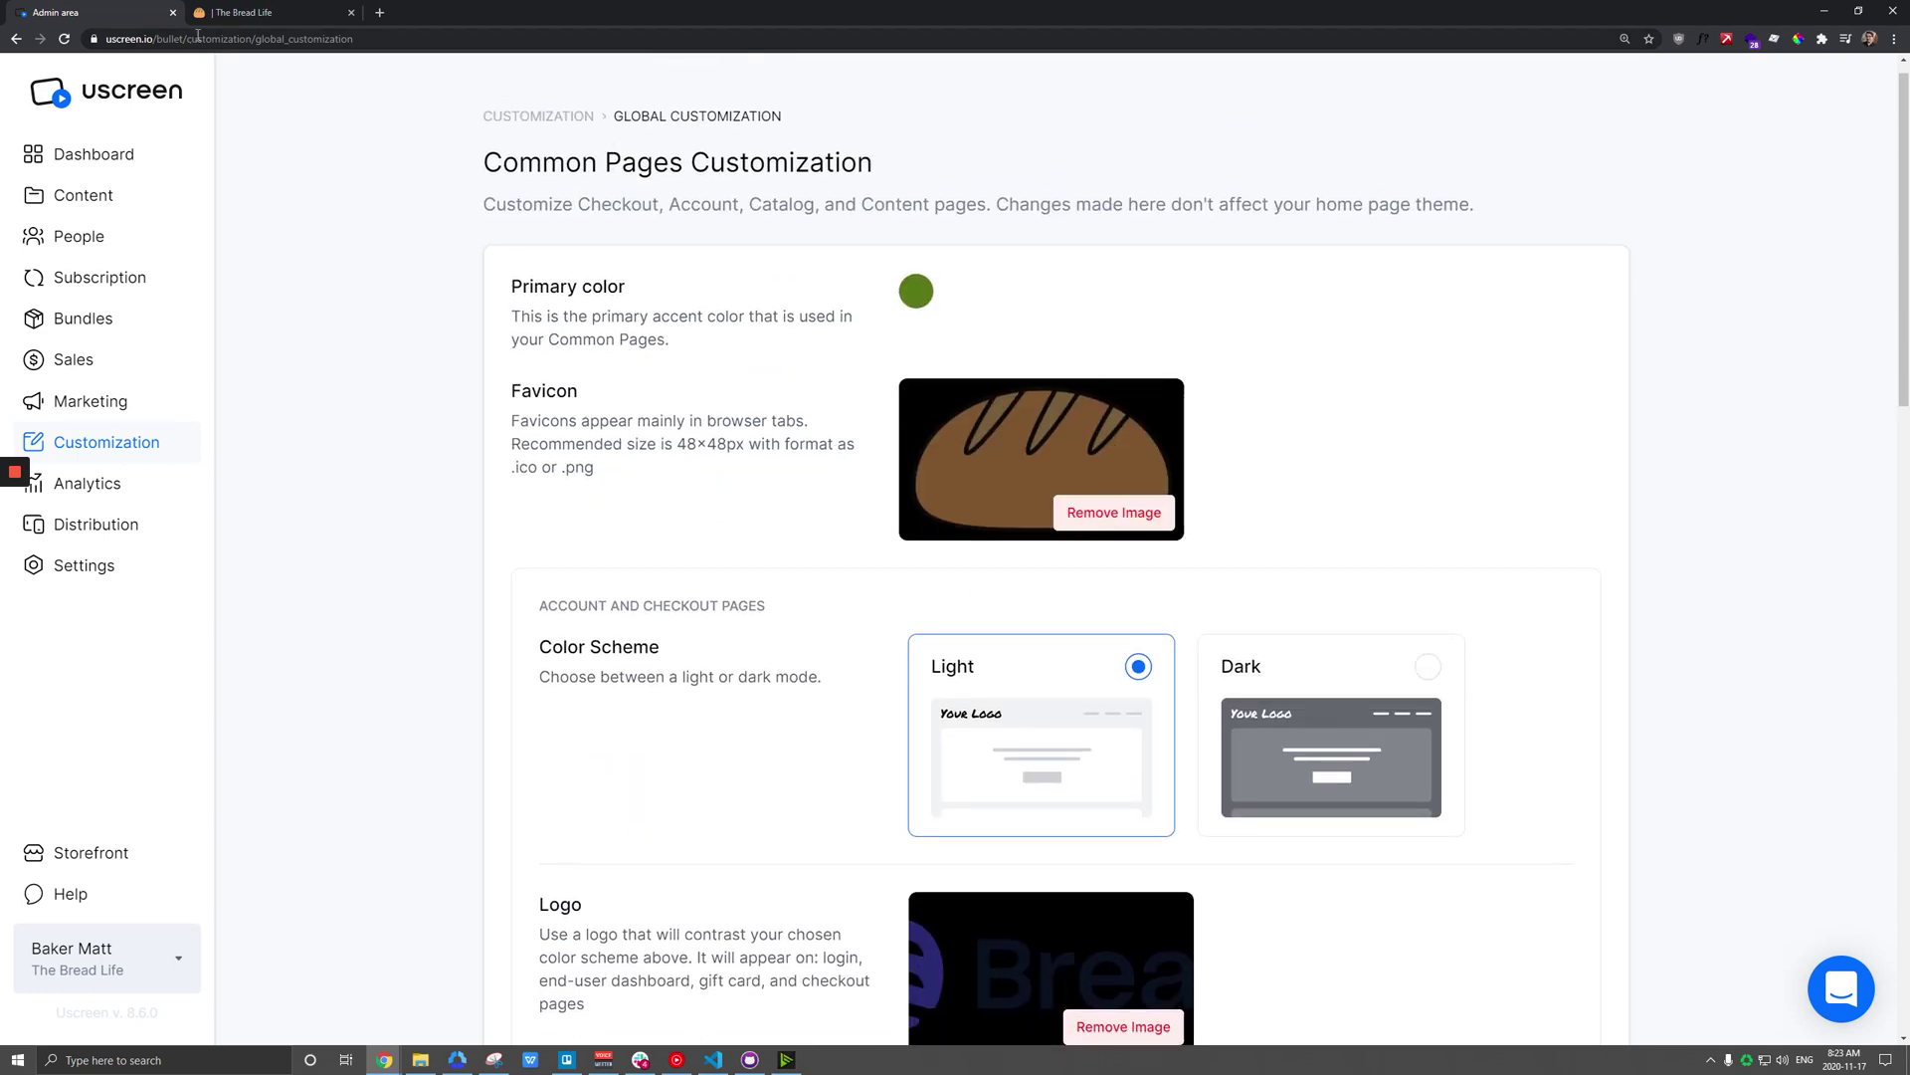
scroll(350, 311, down, 2)
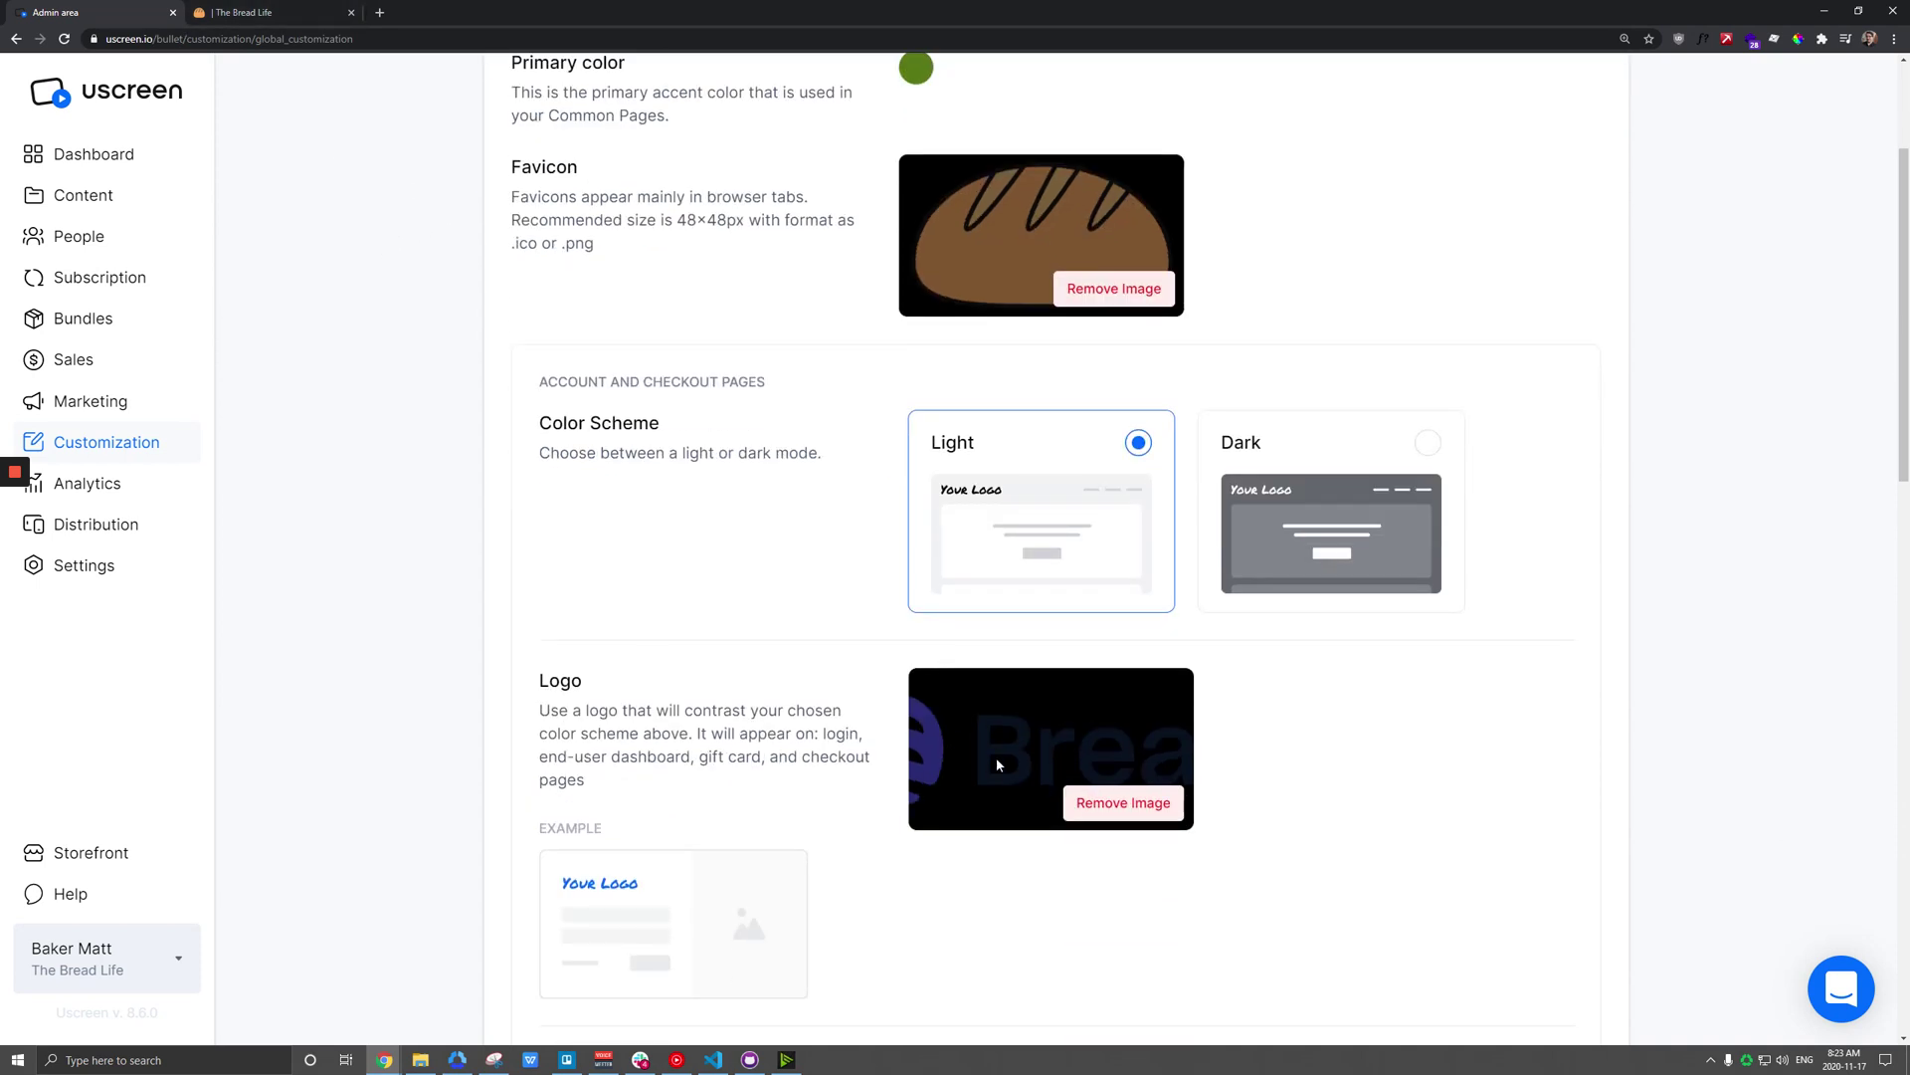
click(254, 12)
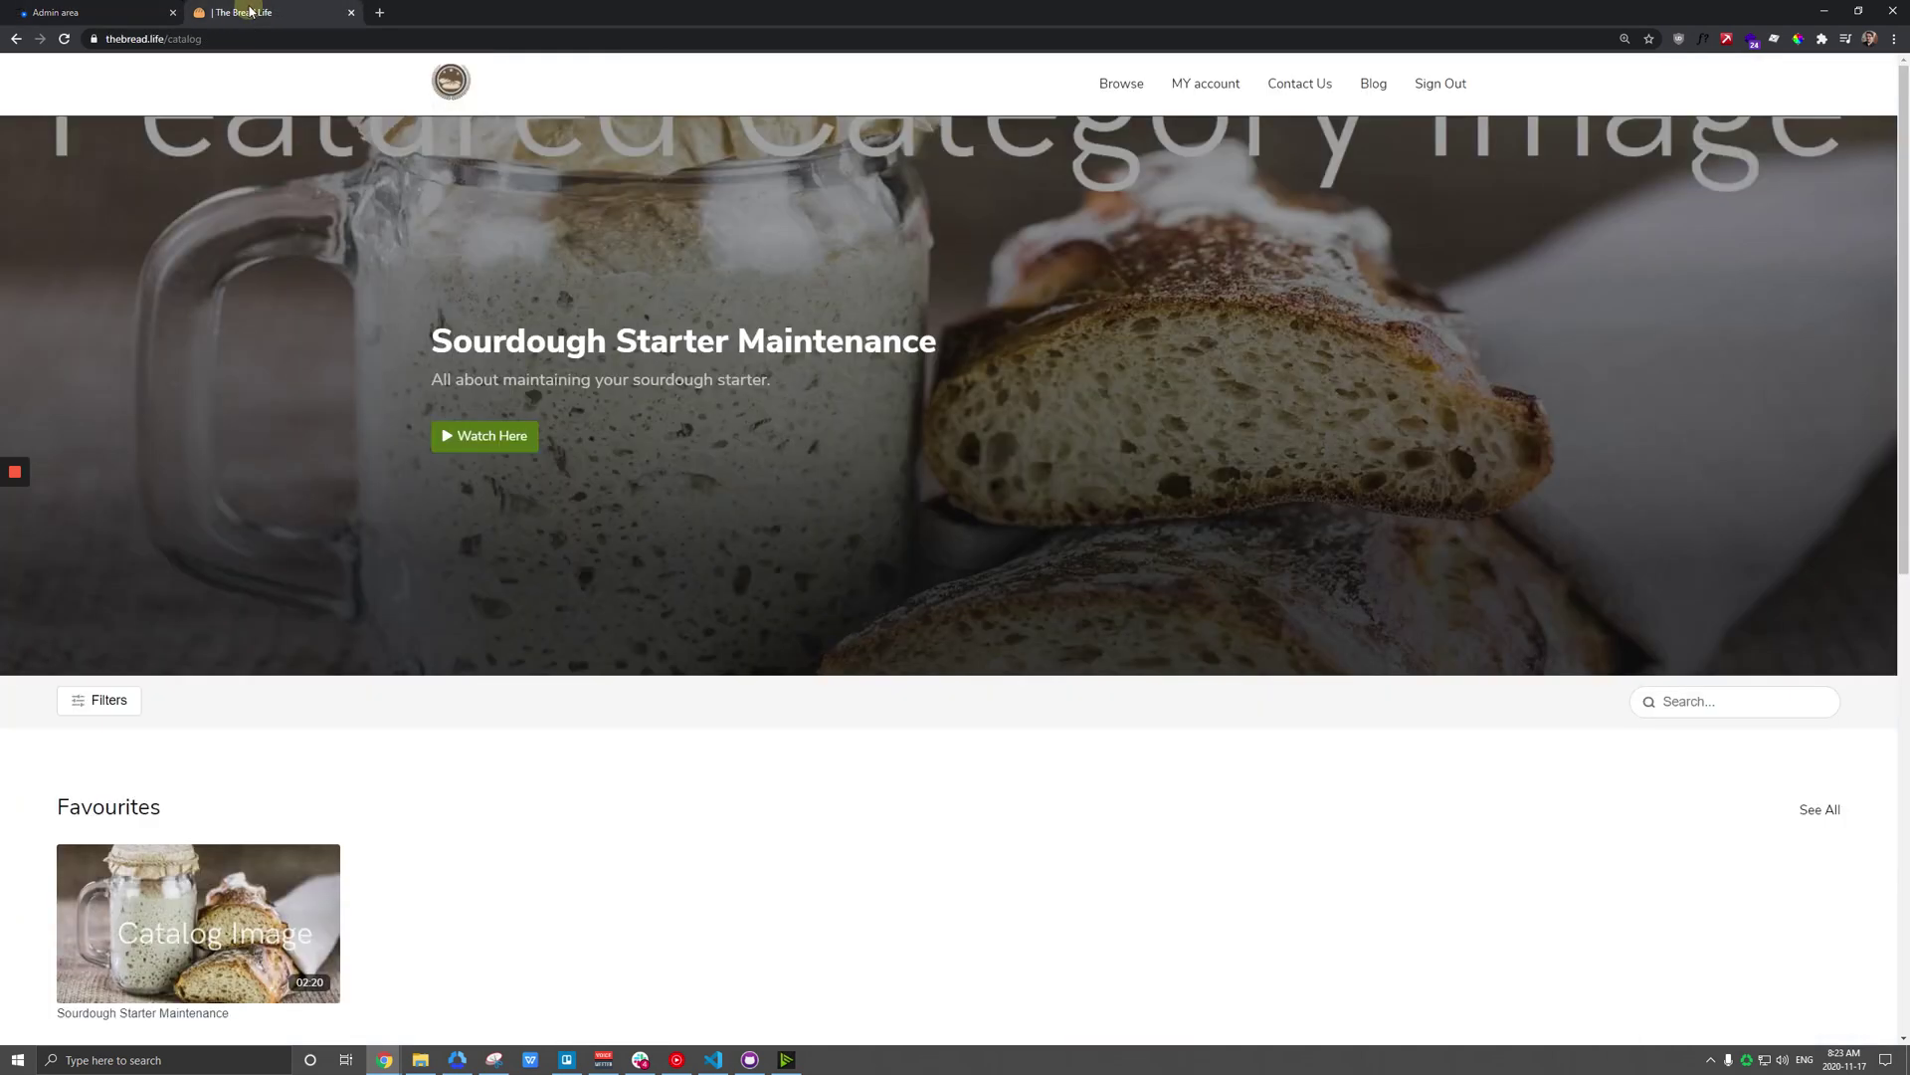
click(1442, 87)
click(1444, 83)
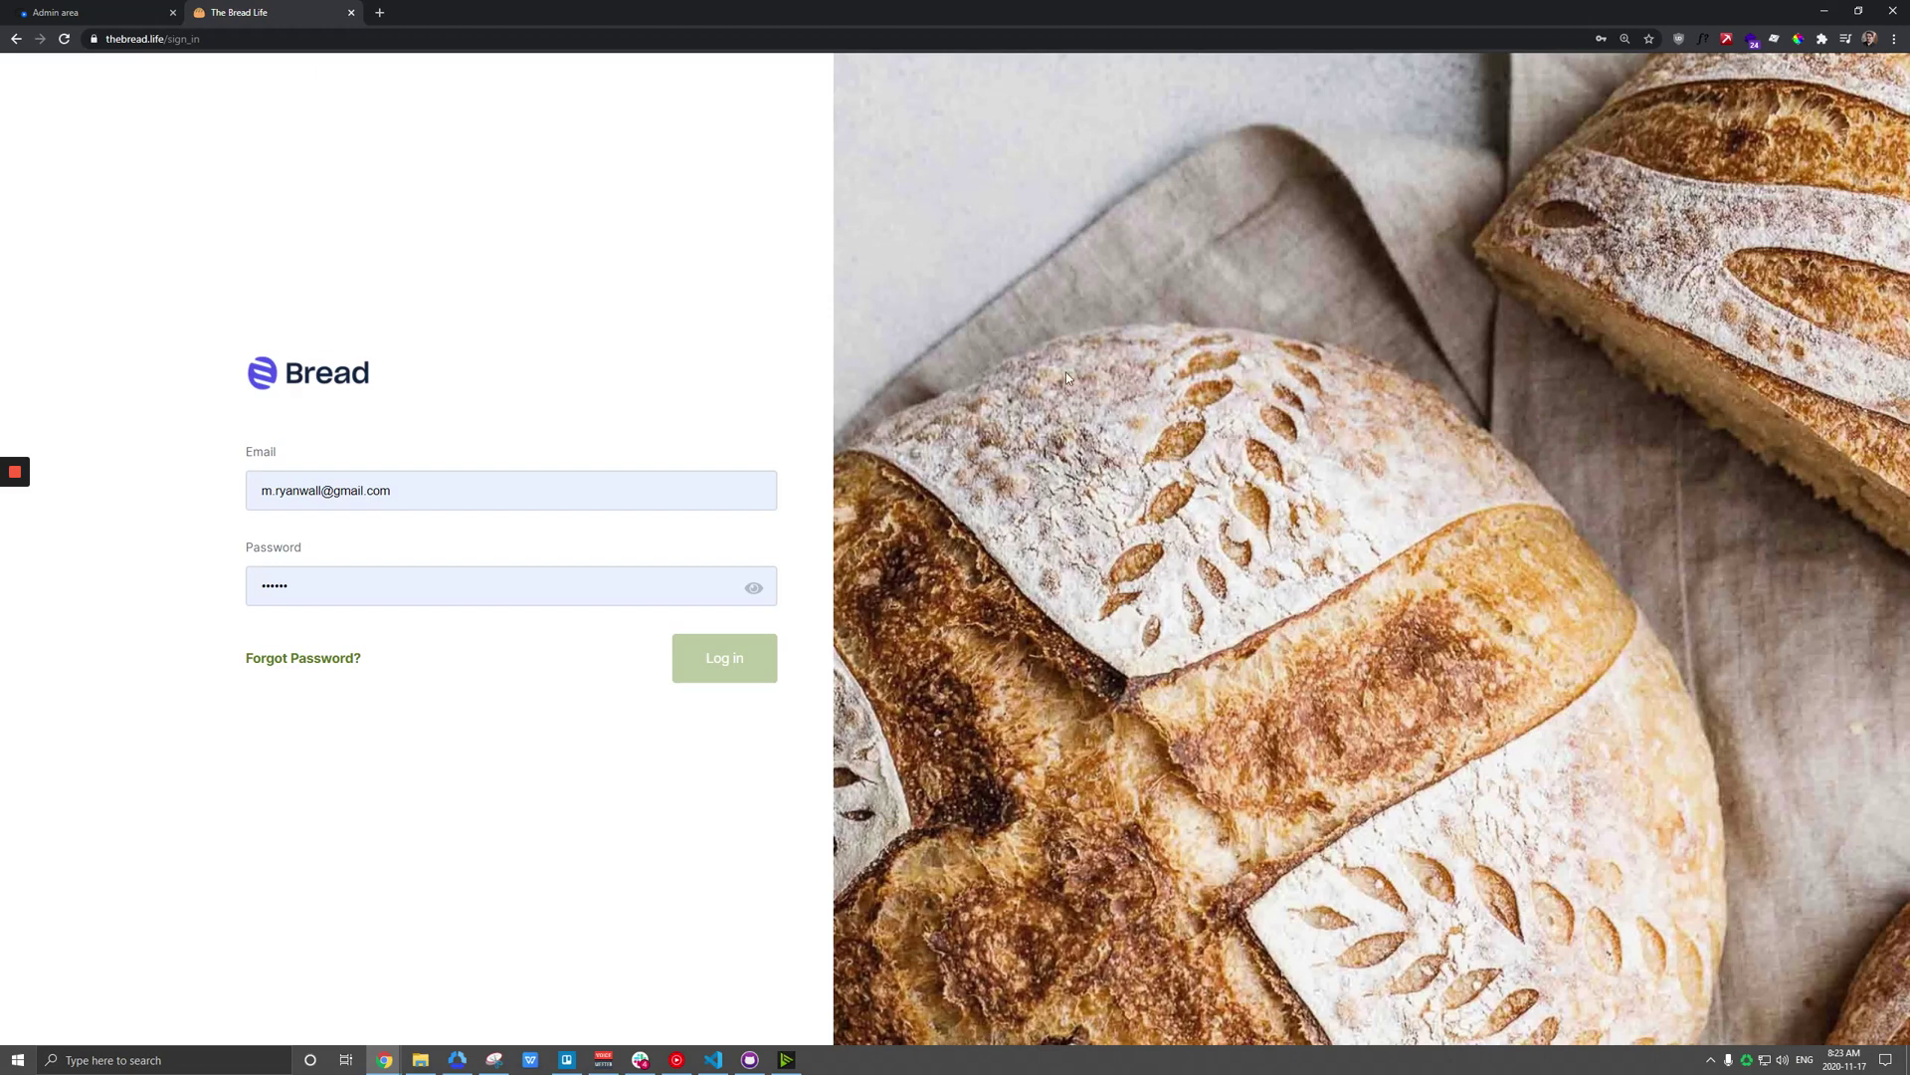
Step: Back in the admin area, review the Common Pages settings with the logo and login side banner
key(ctrl+shift+Tab)
scroll(810, 559, down, 3)
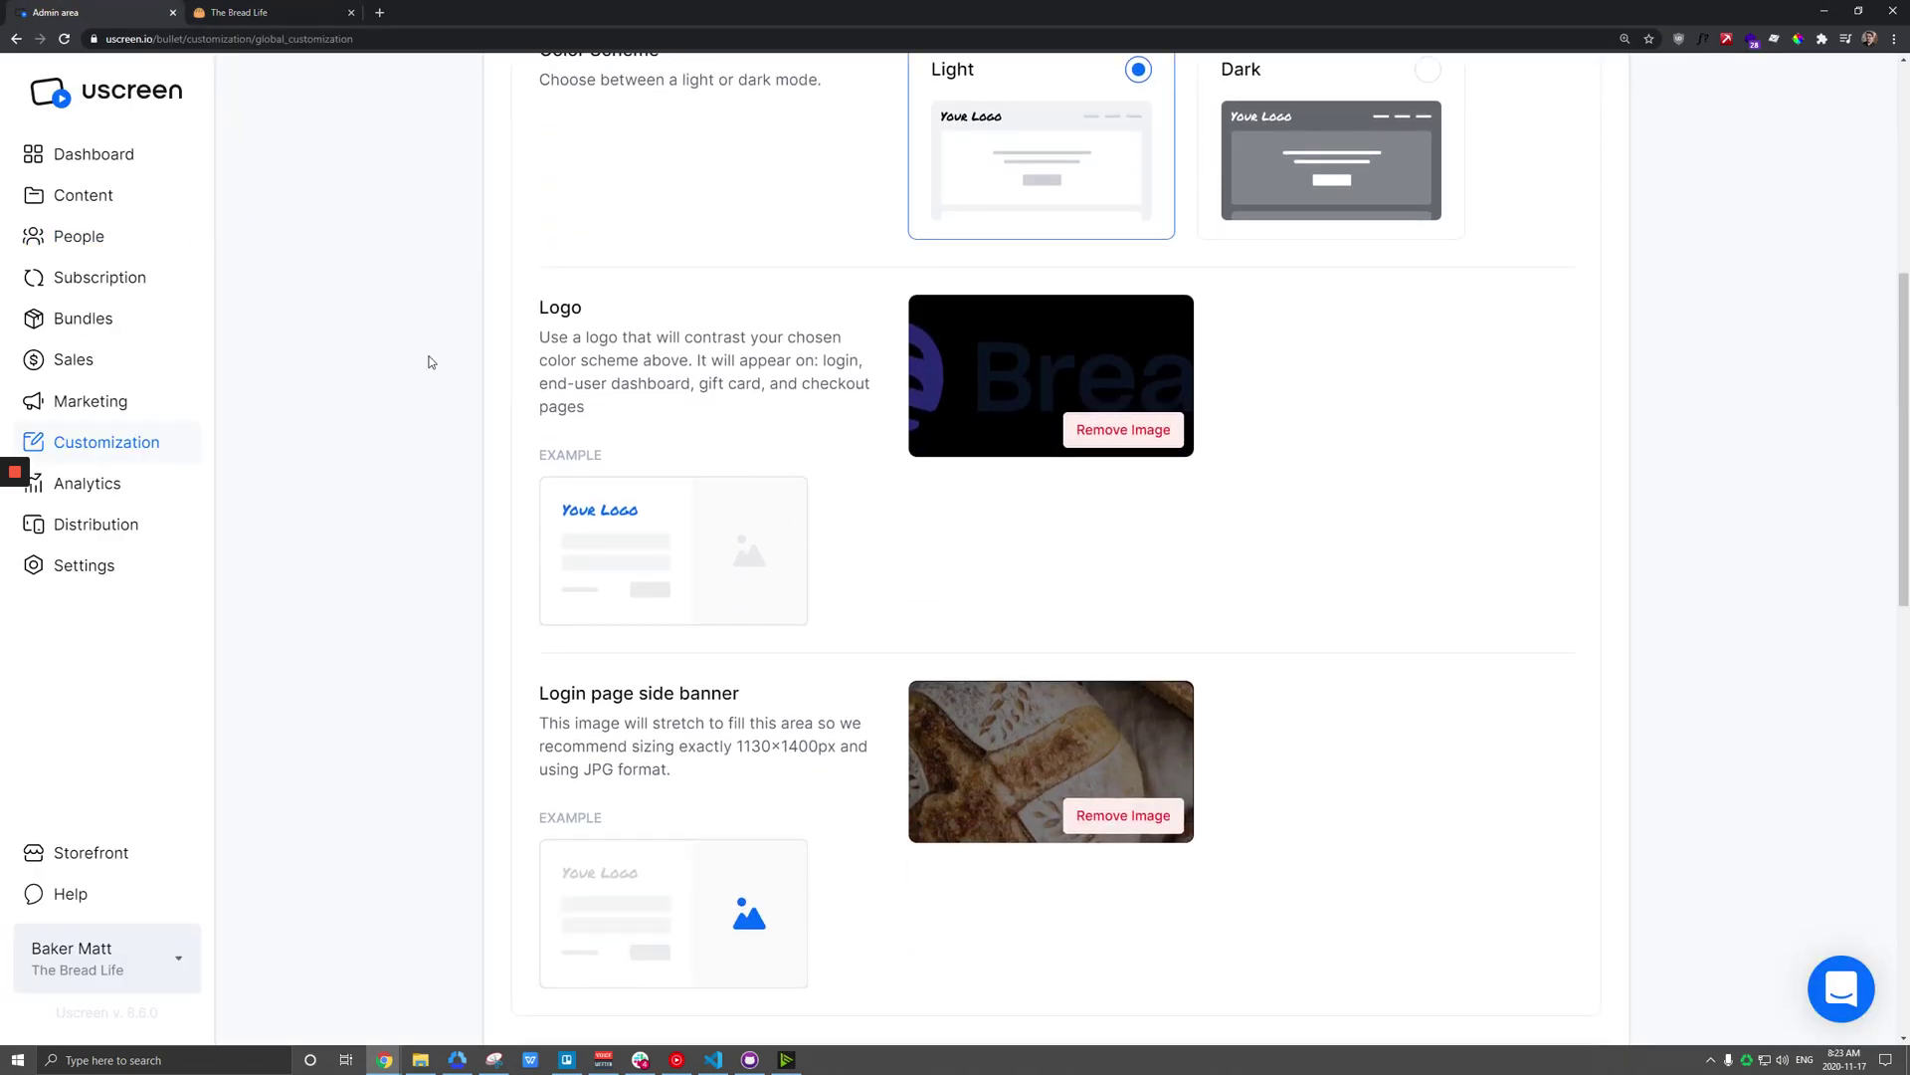
scroll(637, 550, down, 3)
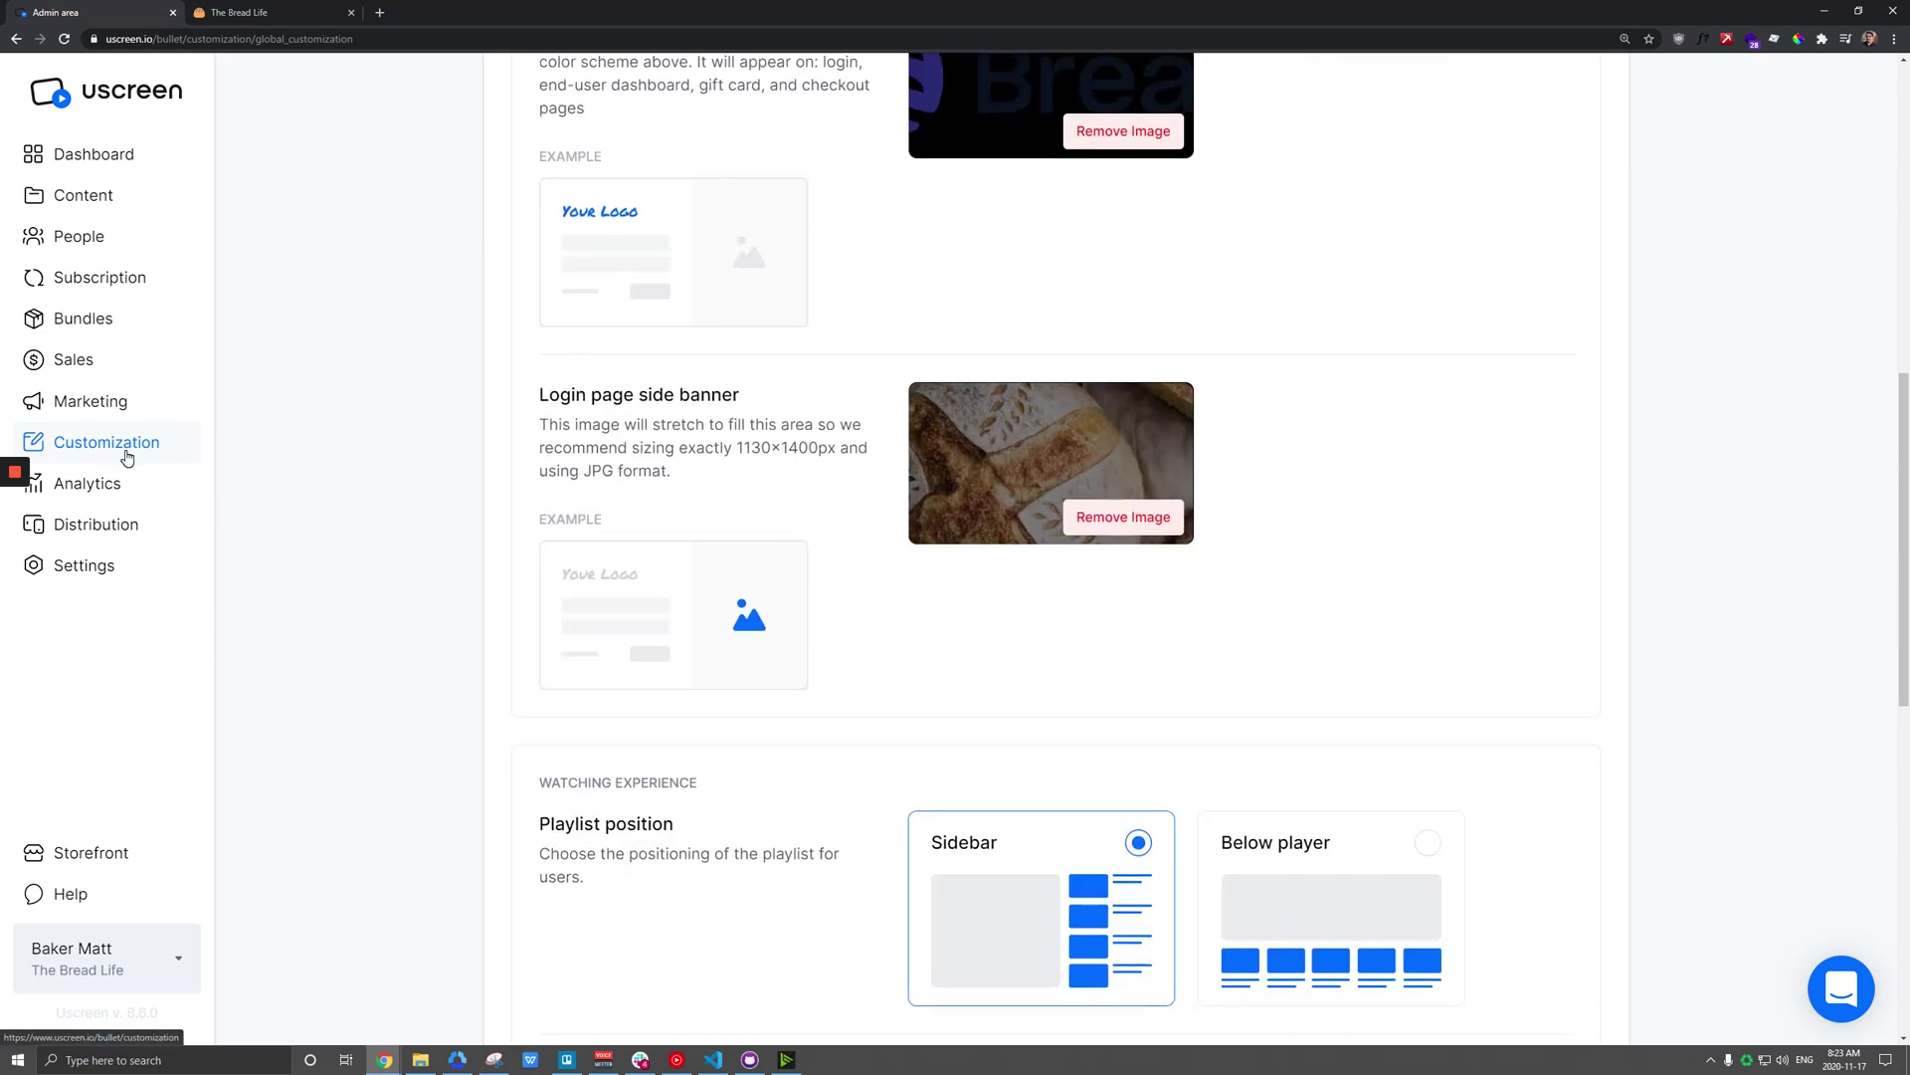
click(89, 564)
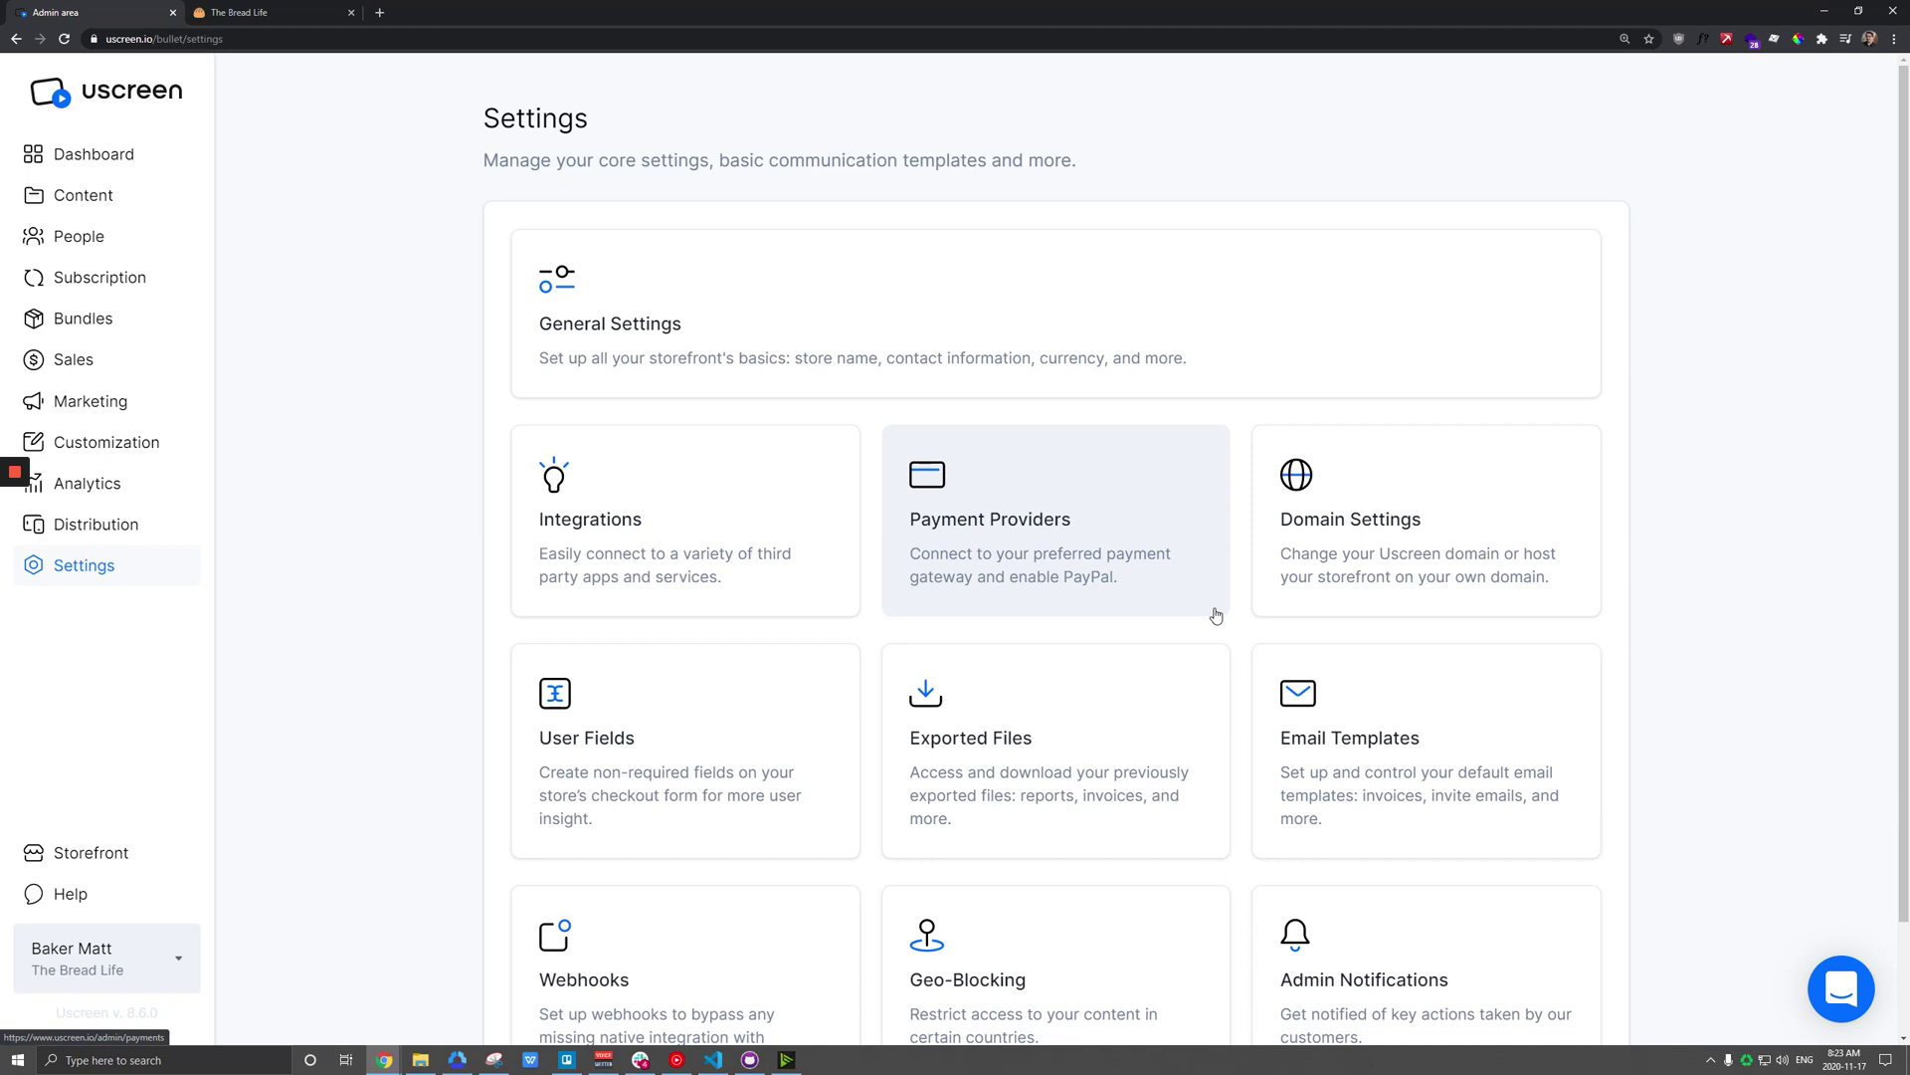
click(1449, 531)
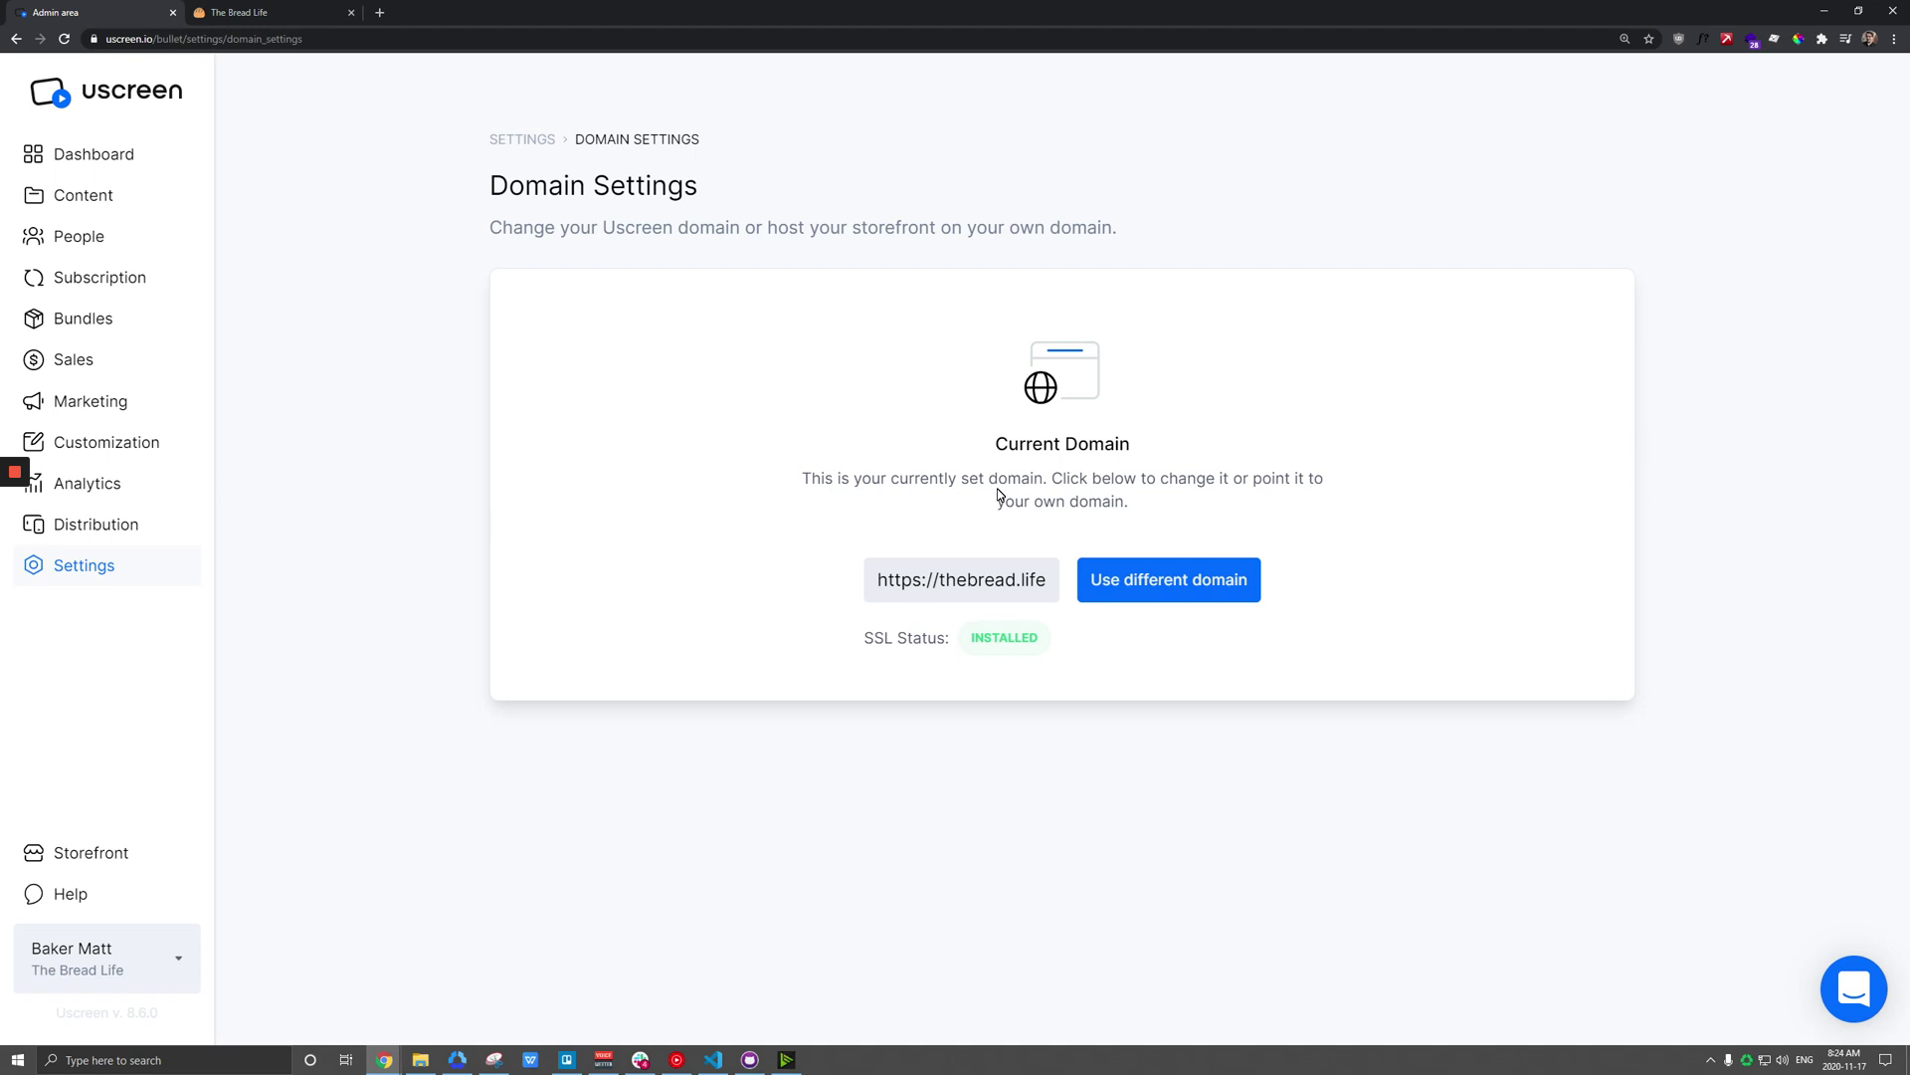
click(536, 146)
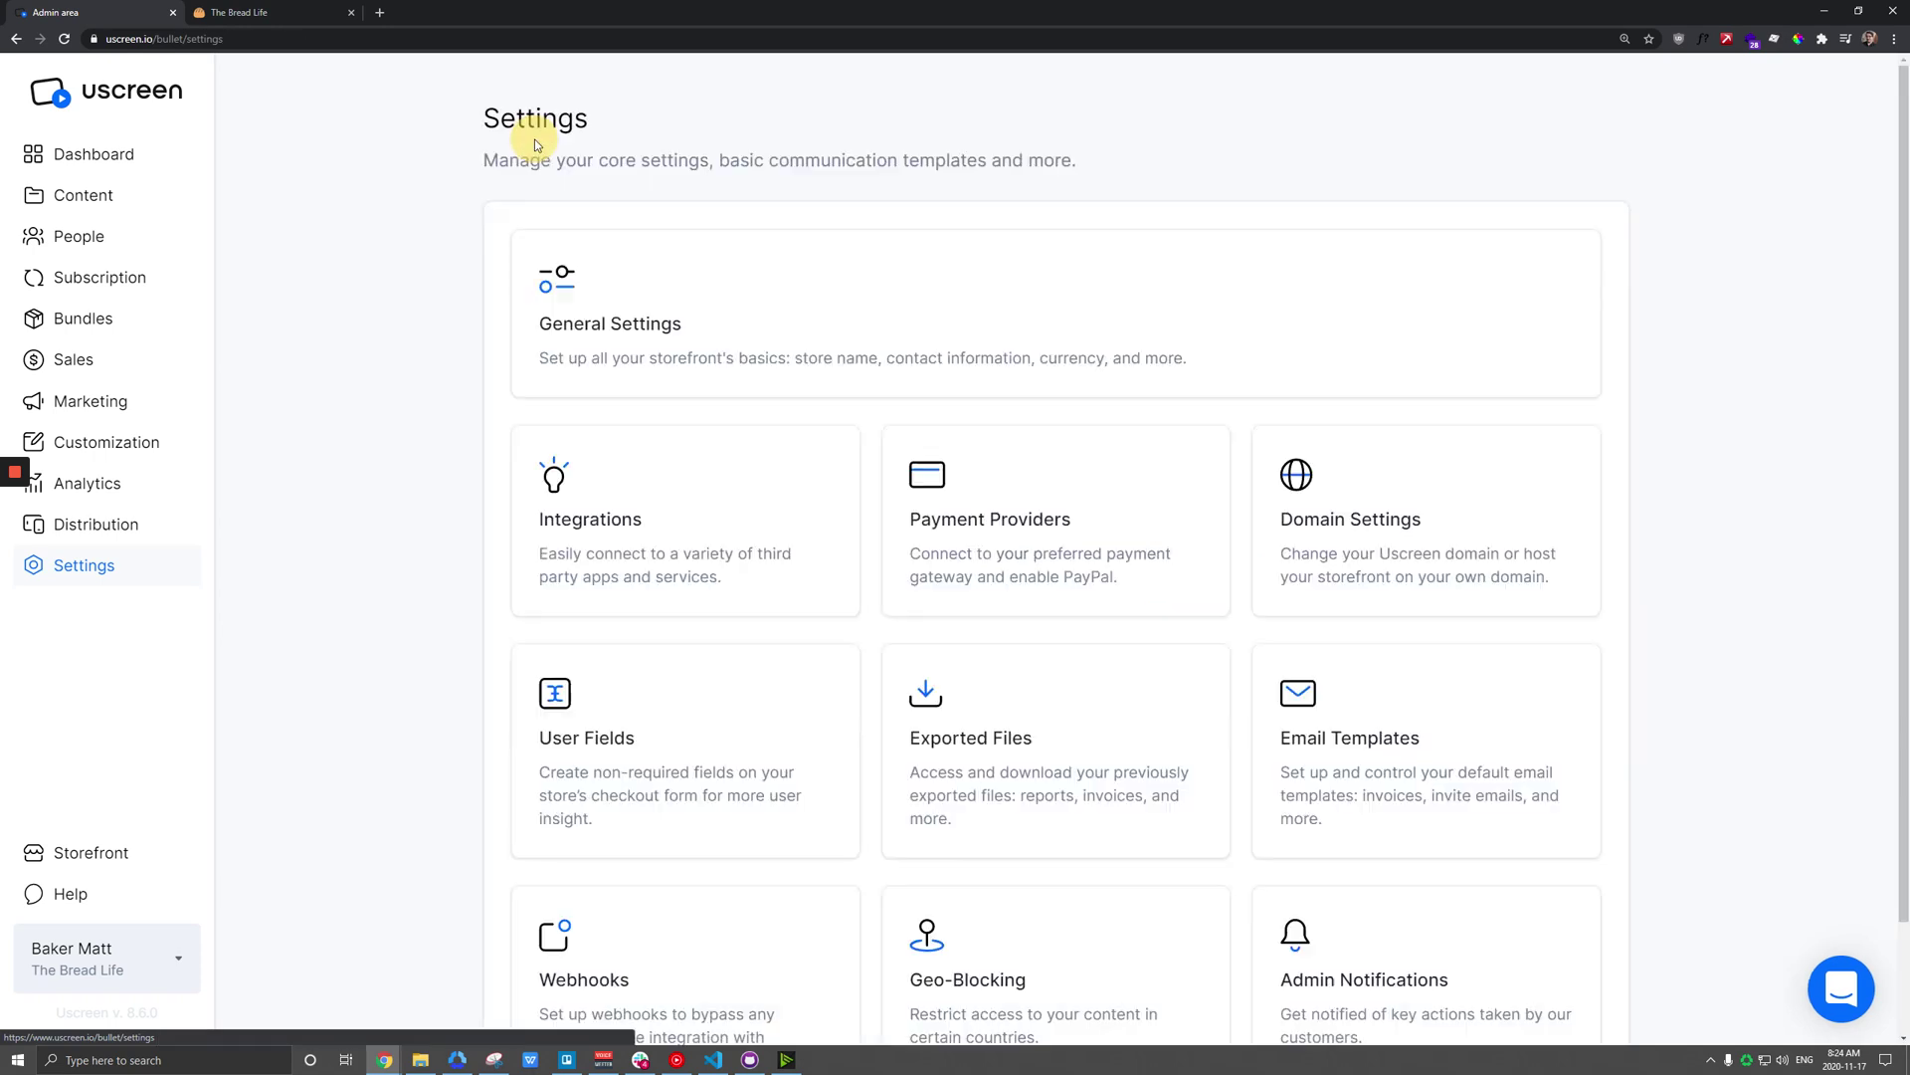
click(1417, 725)
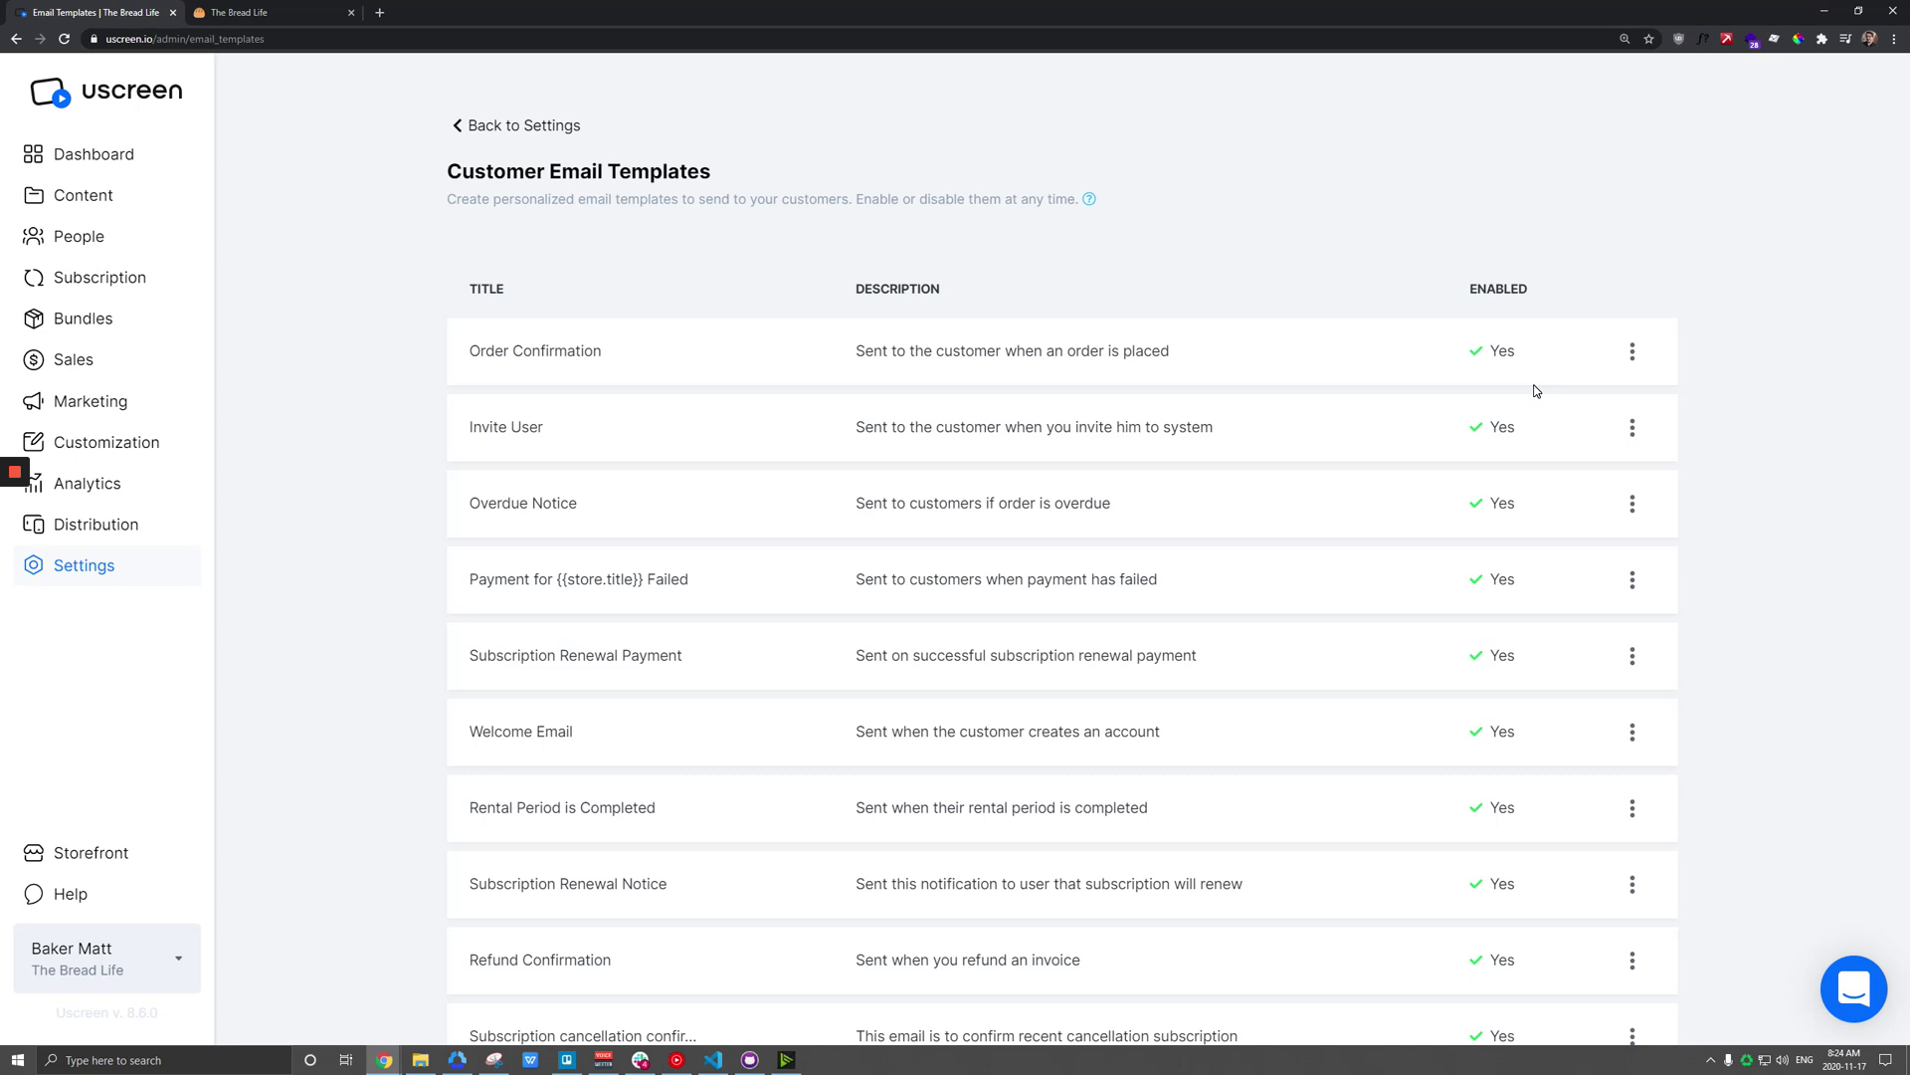
click(1632, 353)
click(1678, 396)
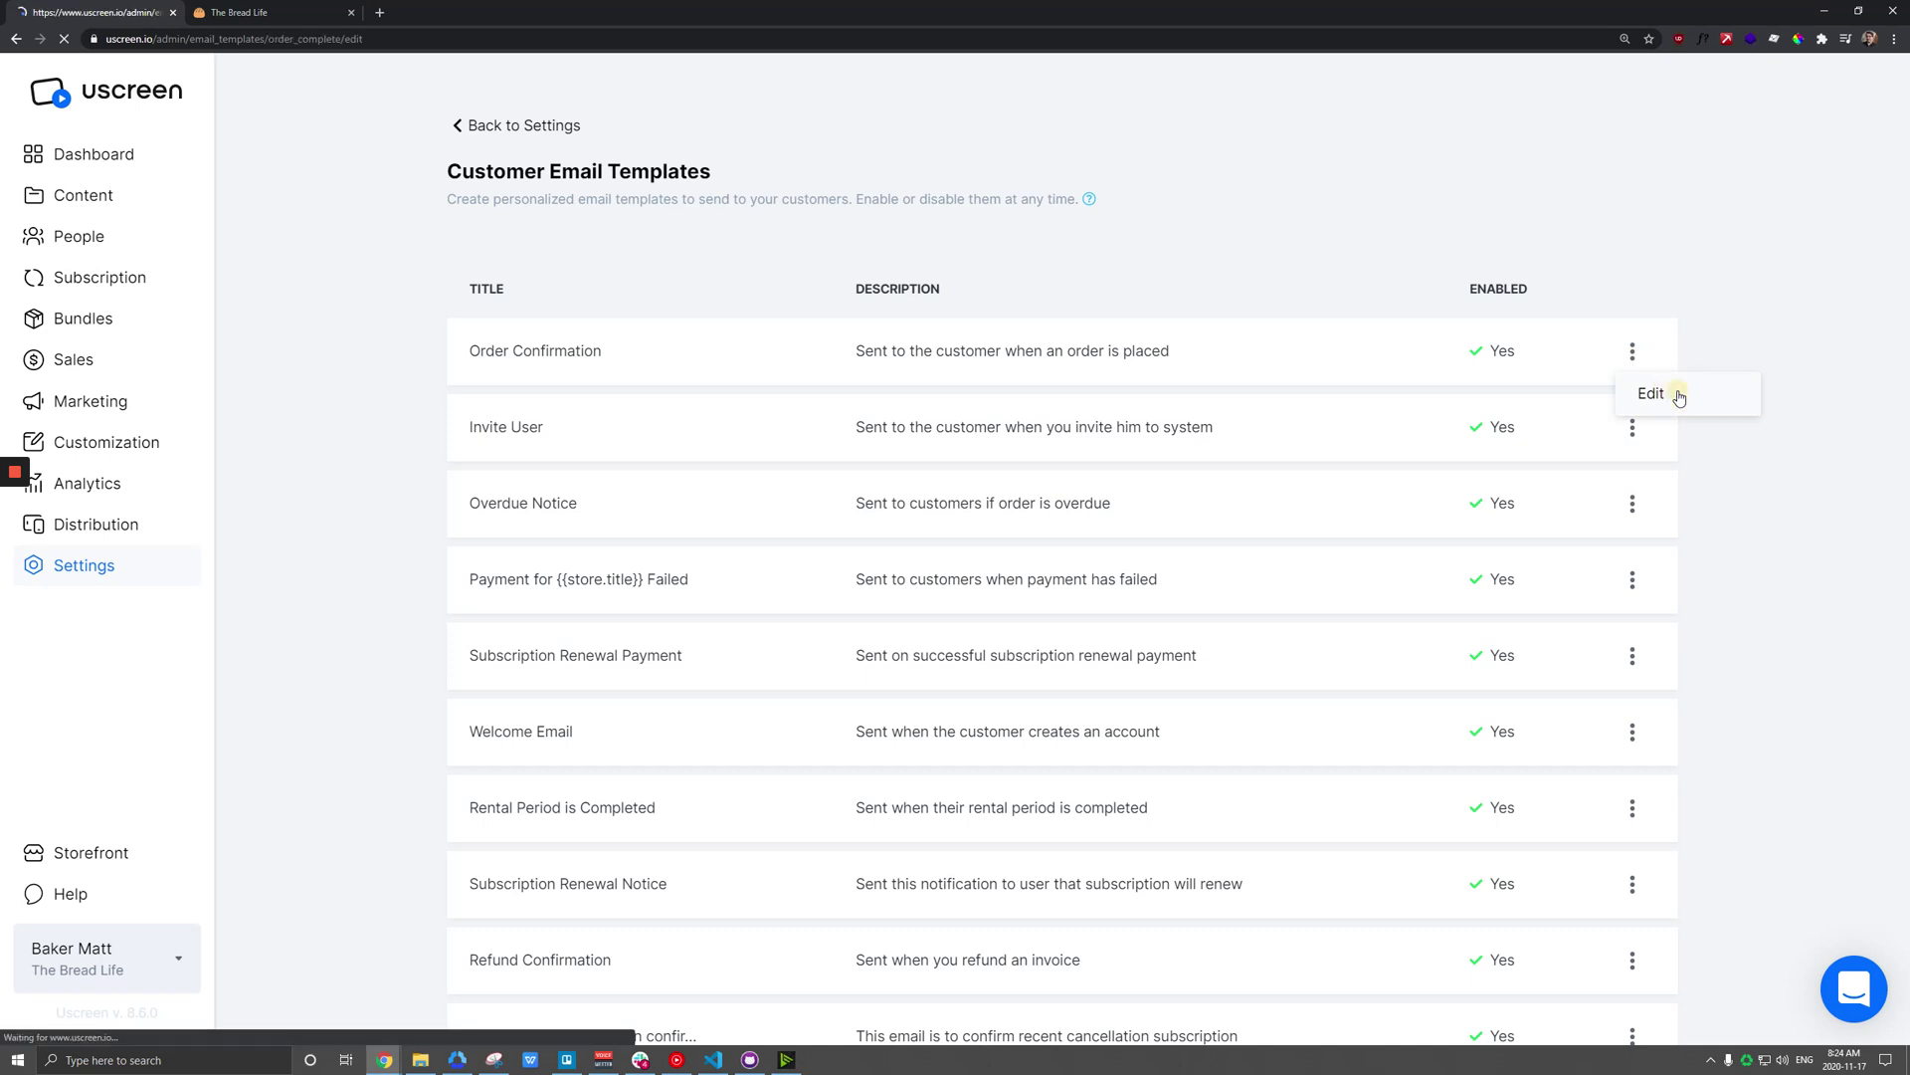
scroll(461, 456, down, 2)
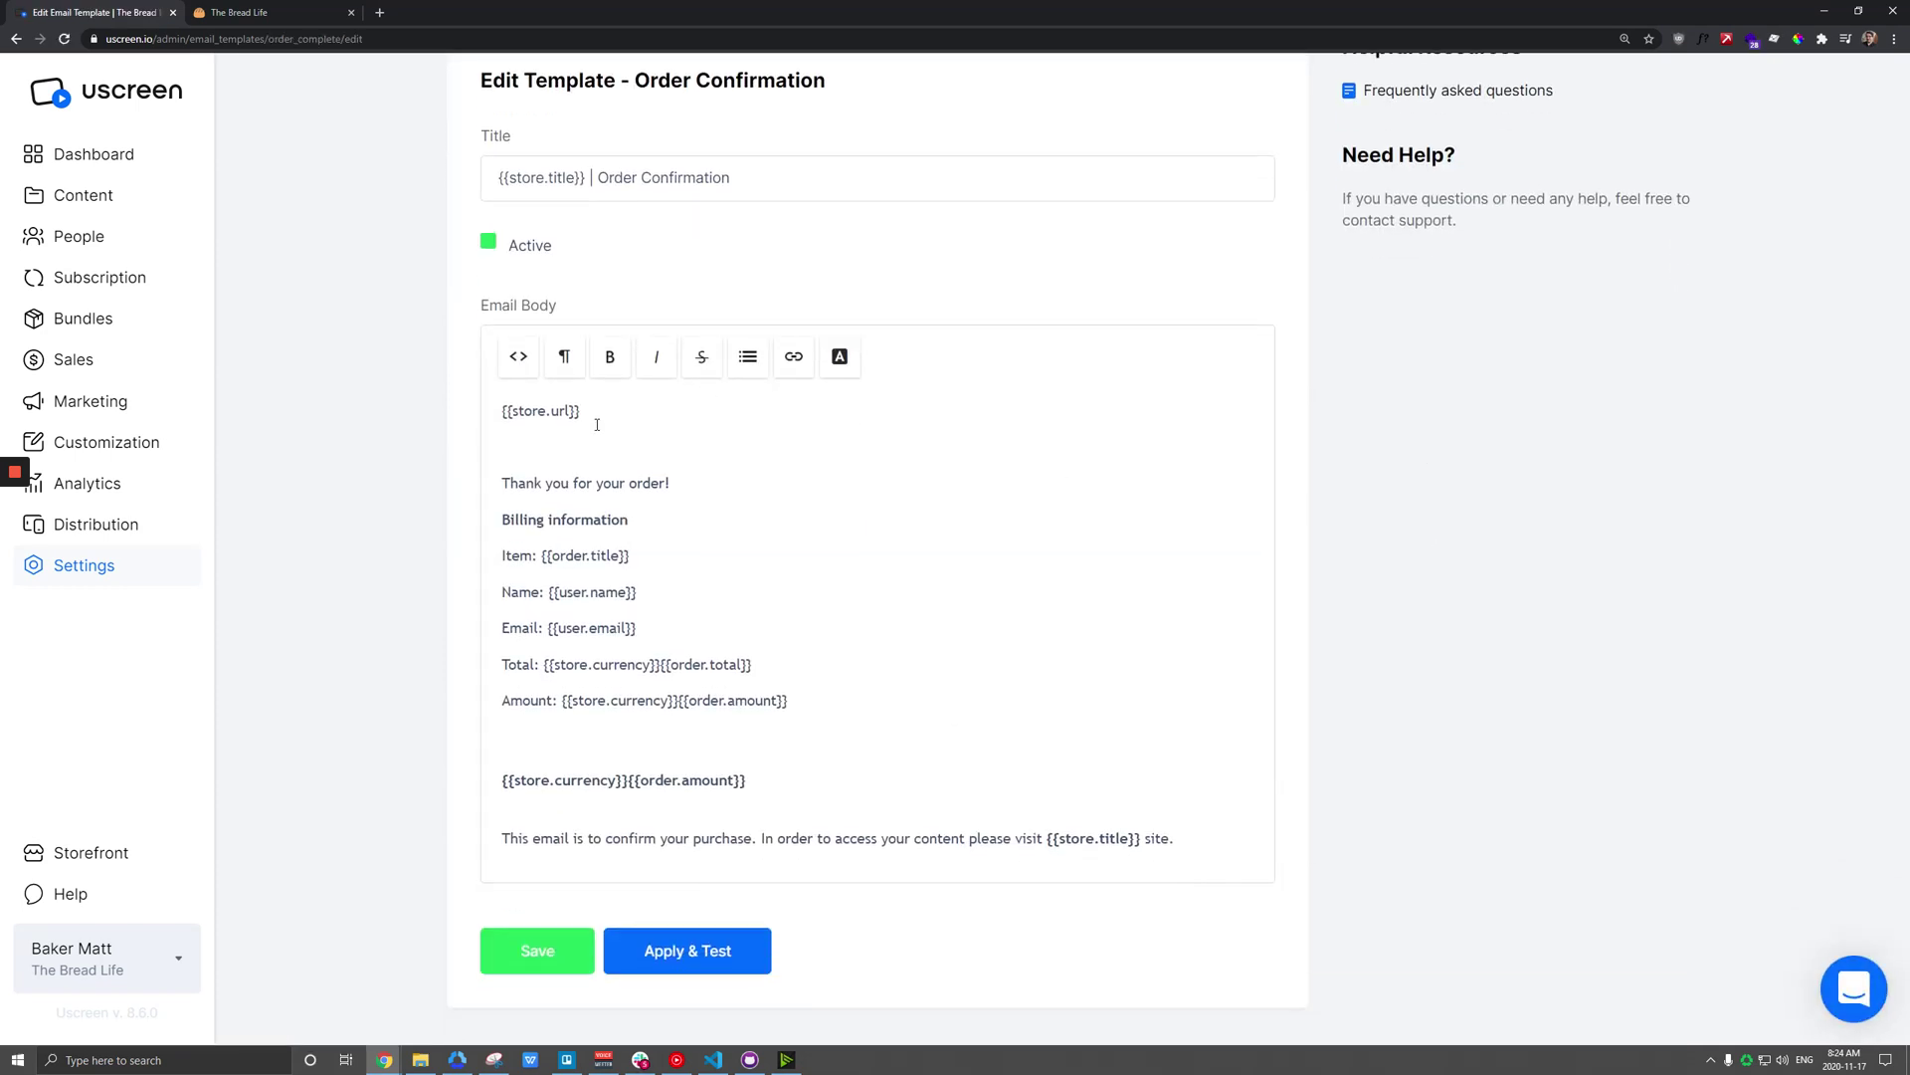
drag(597, 425, 451, 416)
click(519, 356)
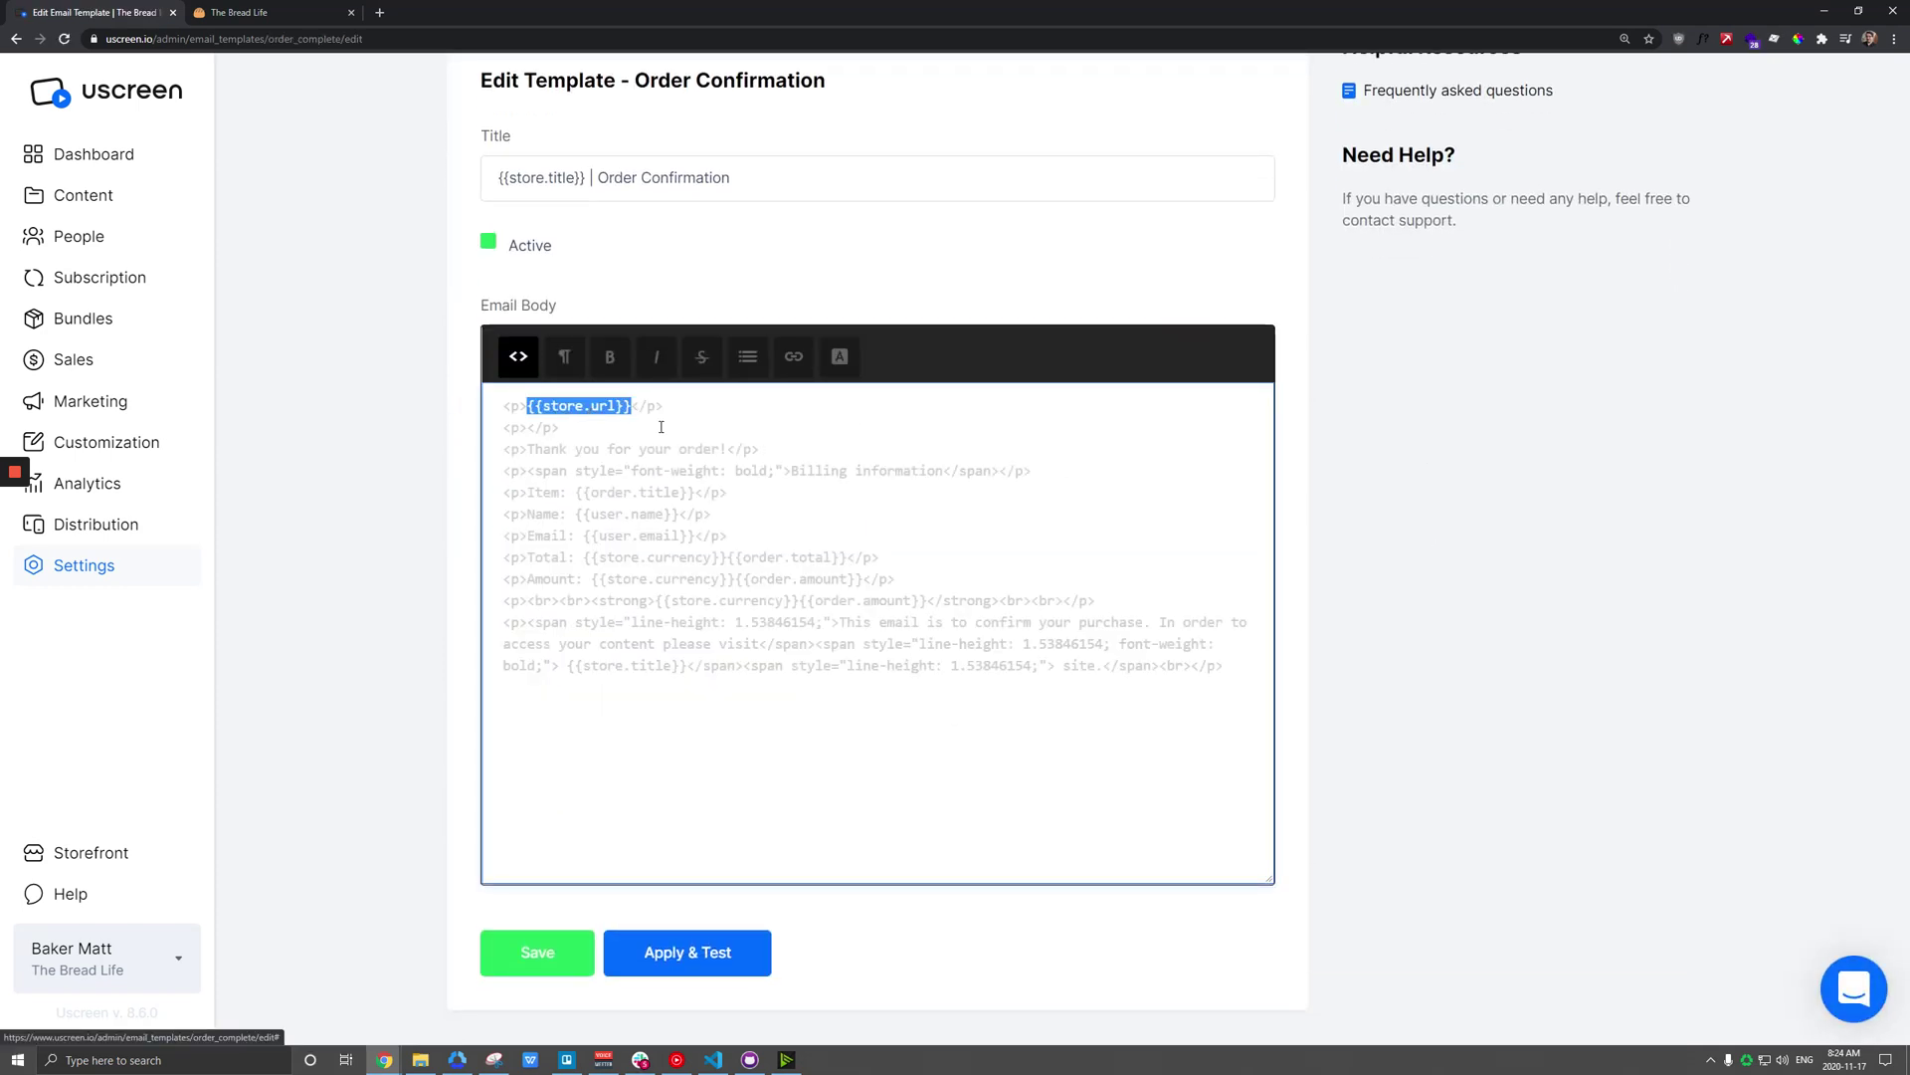
click(517, 358)
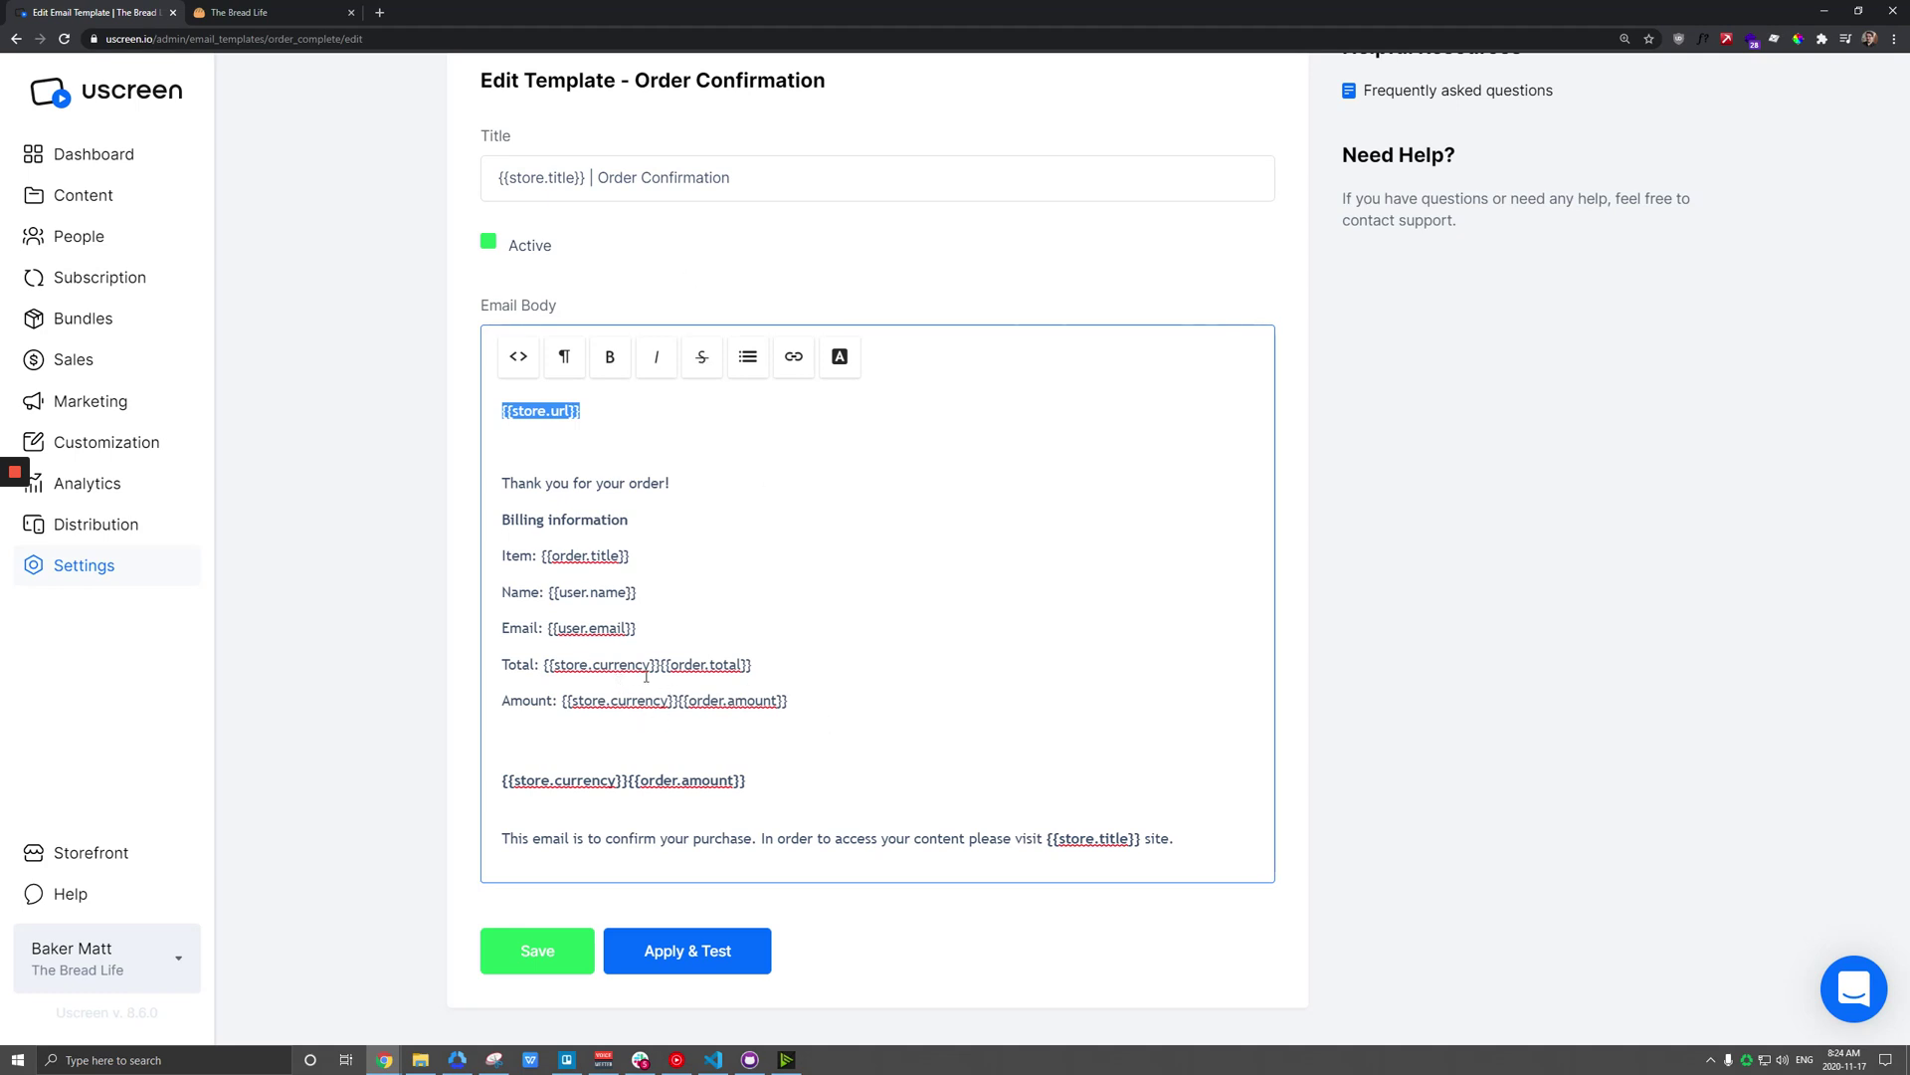
scroll(974, 629, up, 2)
Step: Check that admin notifications for sales, cancelled subscriptions and new subscribers remain enabled
click(535, 122)
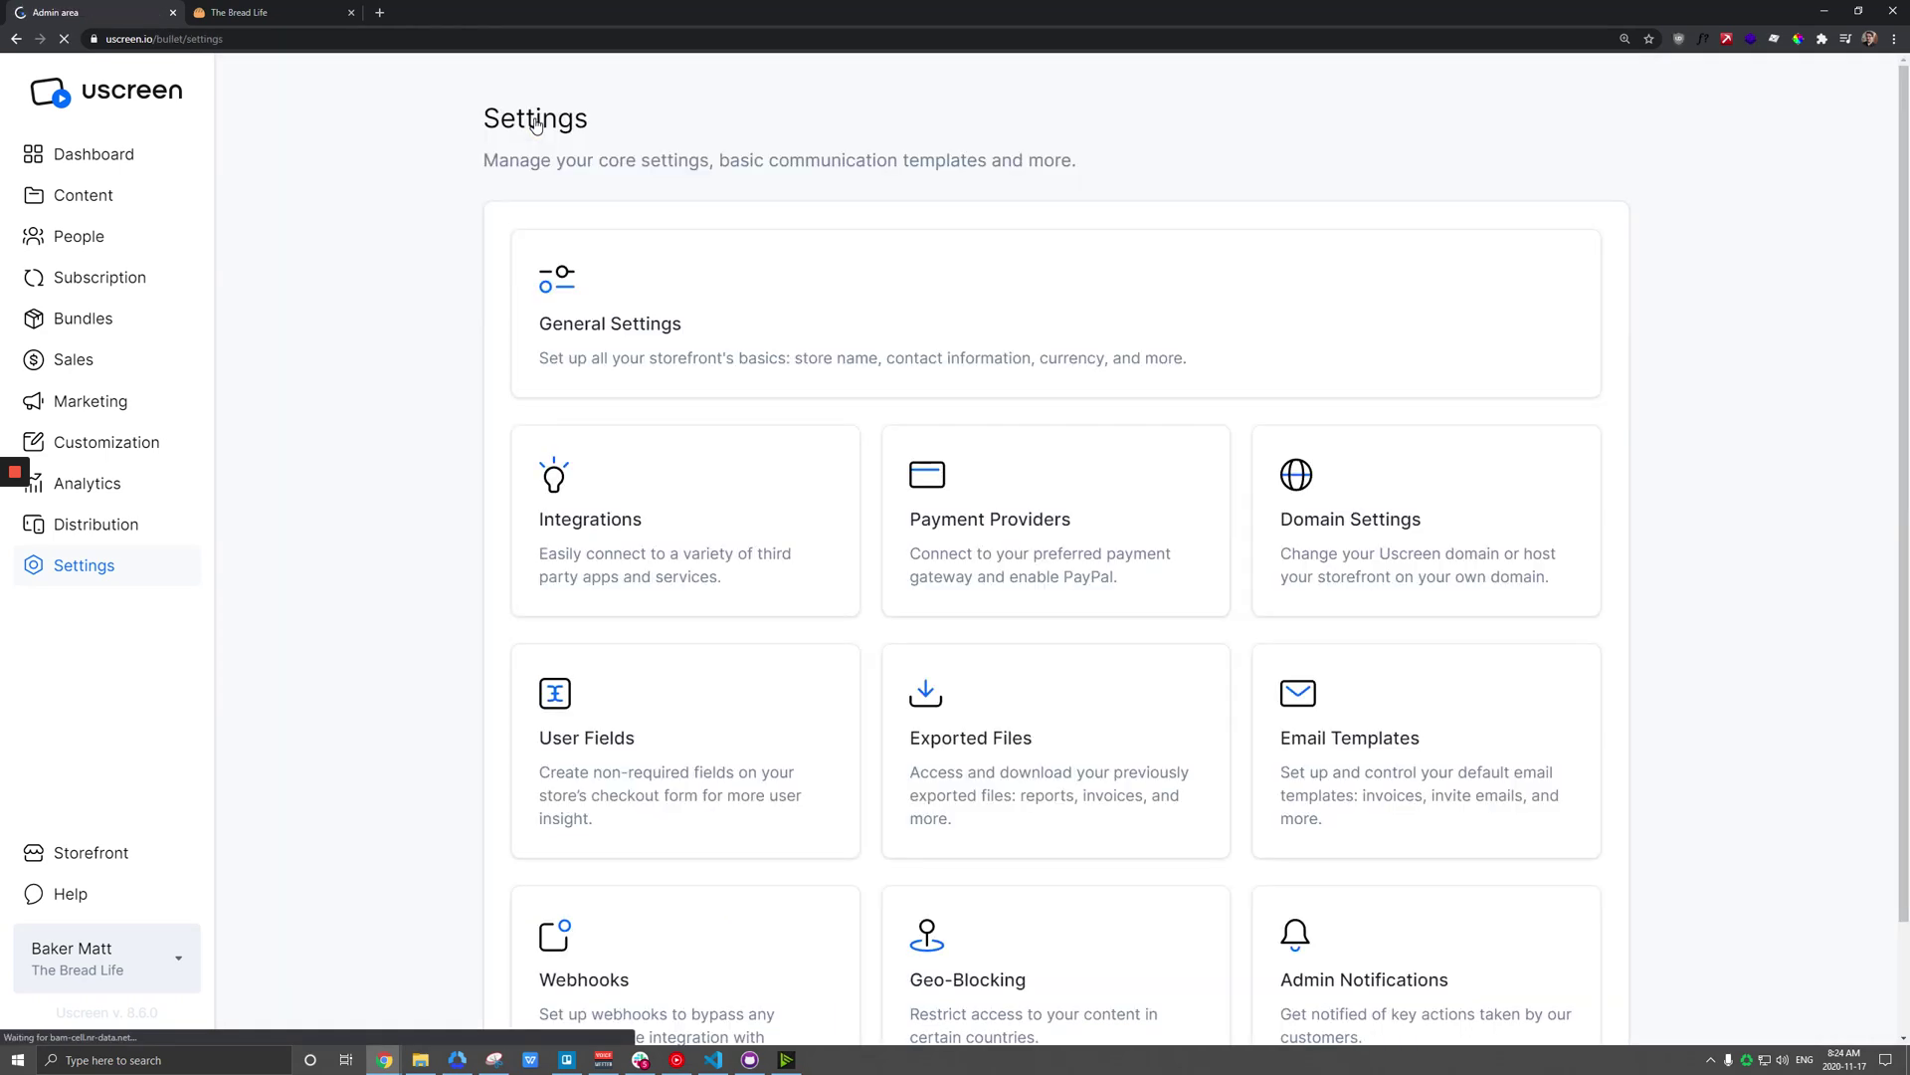
scroll(1620, 557, down, 2)
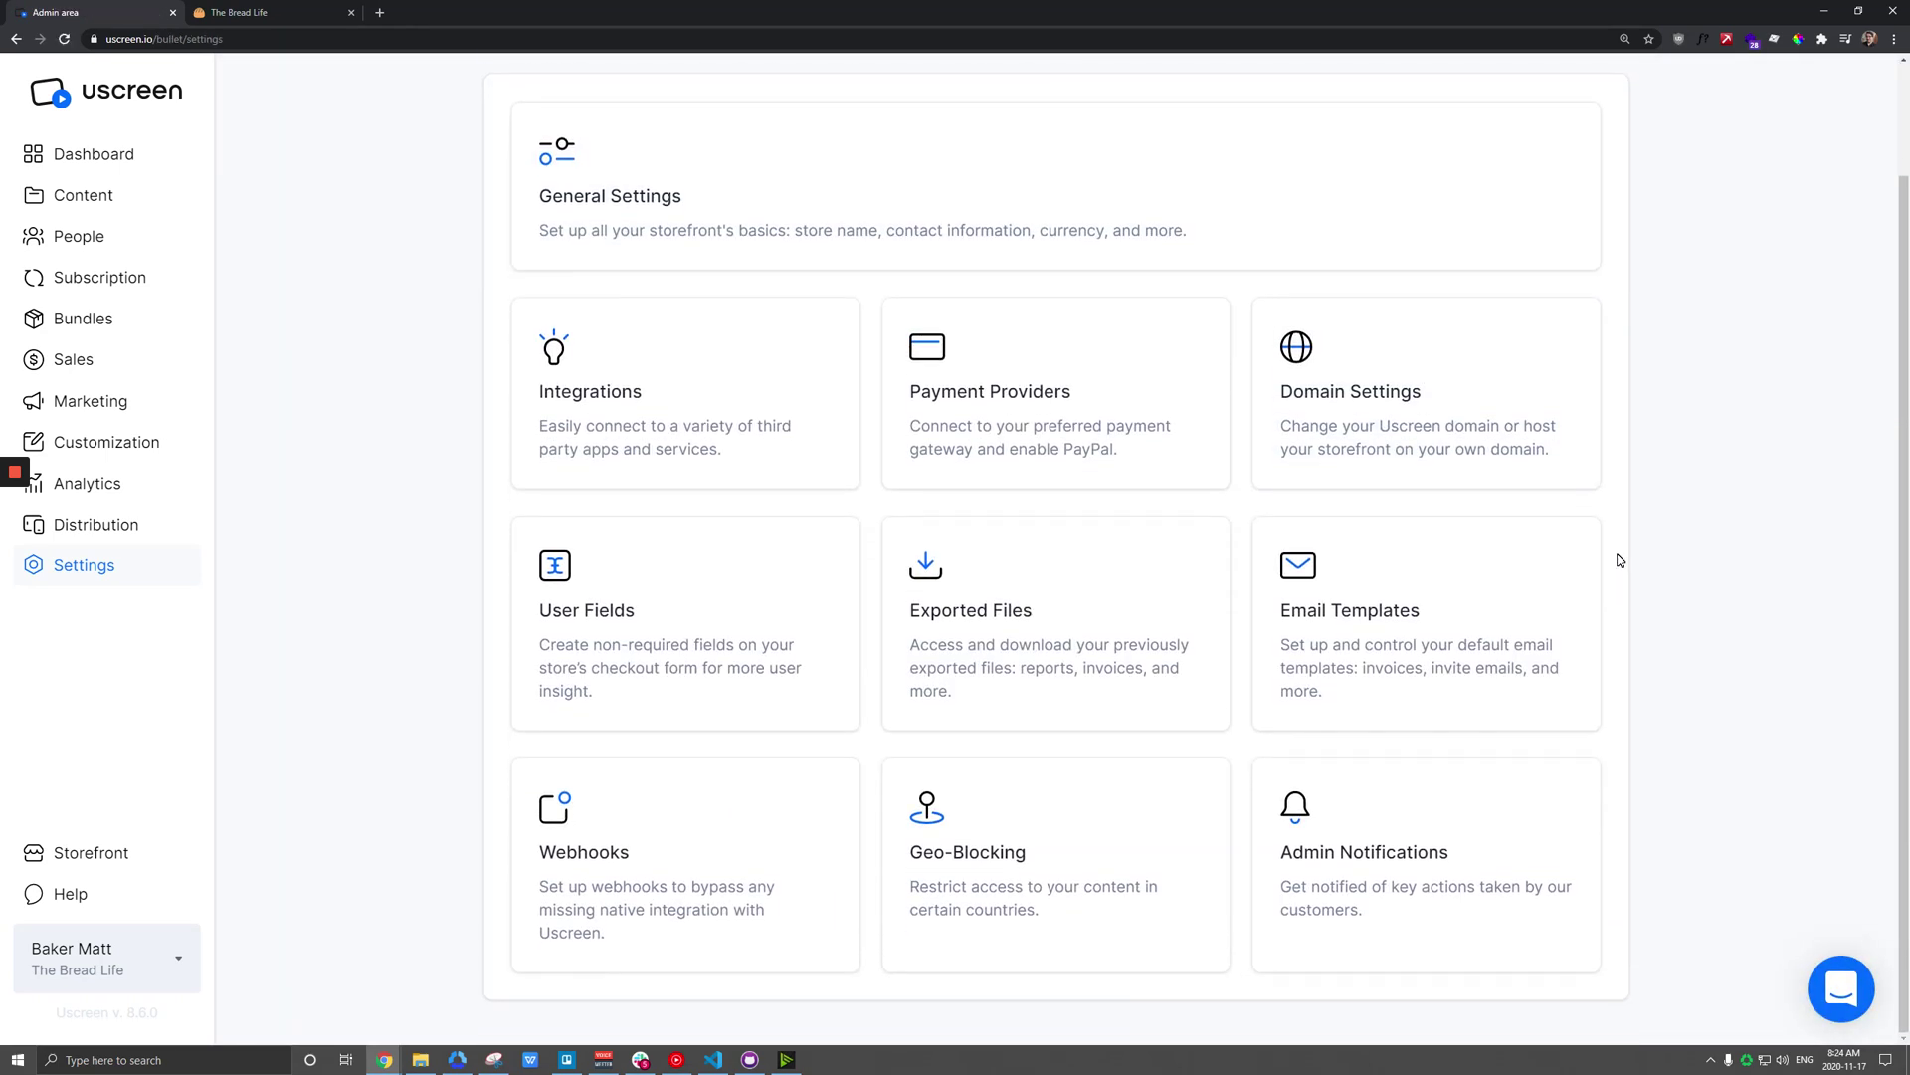
click(47, 422)
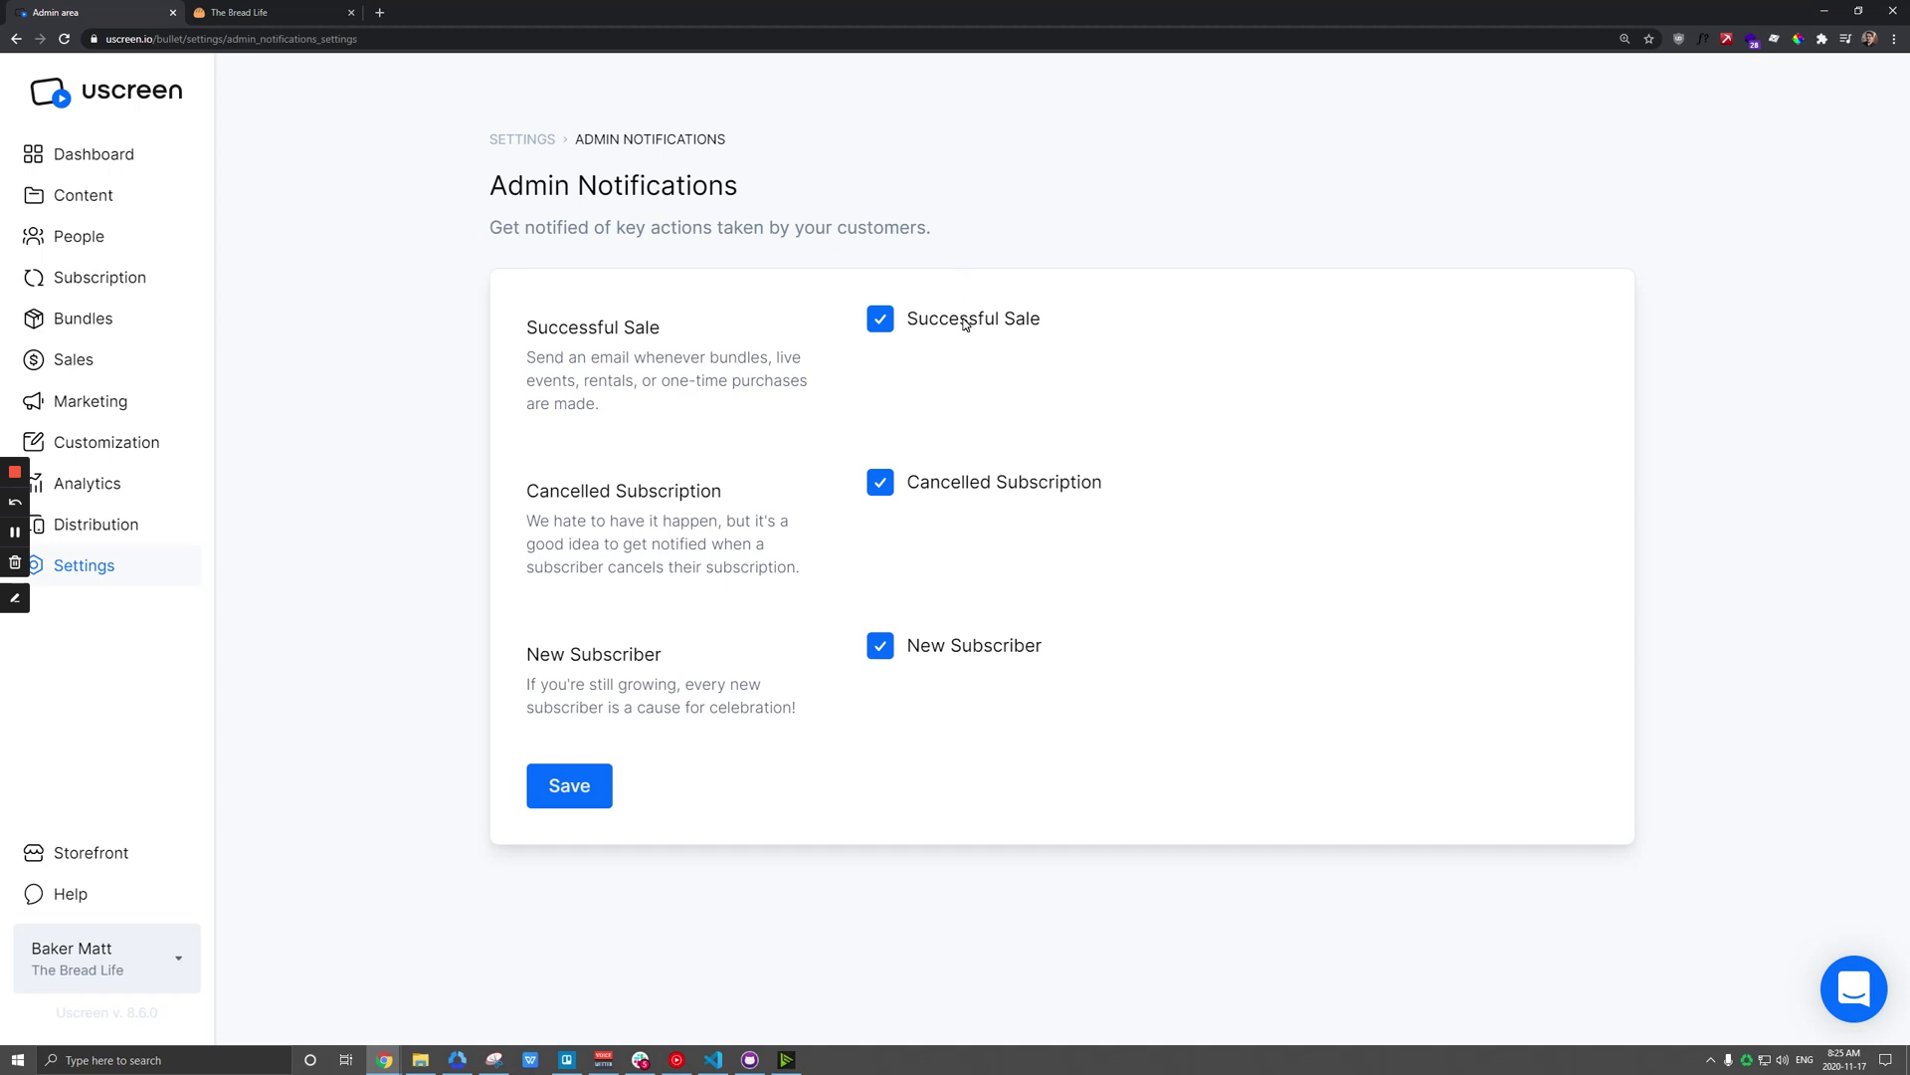
click(112, 581)
Step: Review the general store settings, toggling Maintenance Mode on and back off so it stays disabled
click(909, 386)
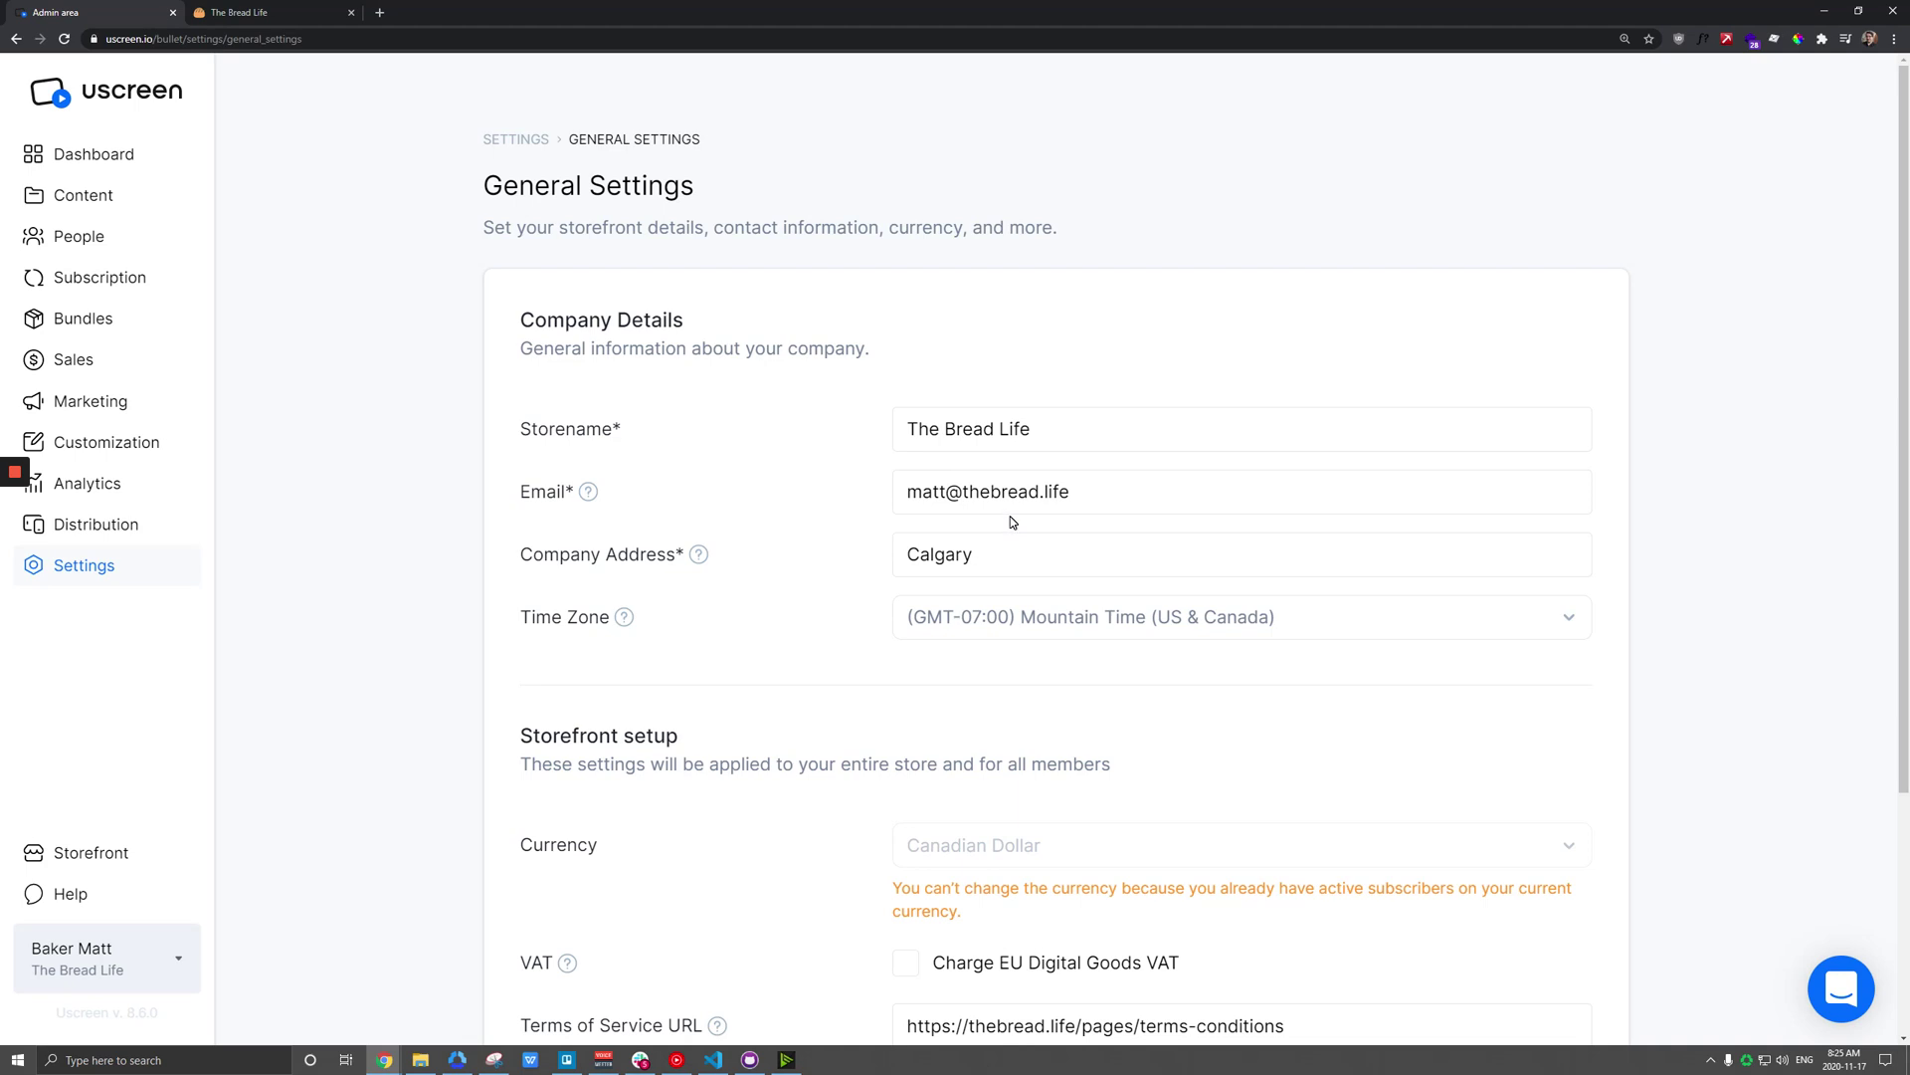
drag(1144, 496, 905, 486)
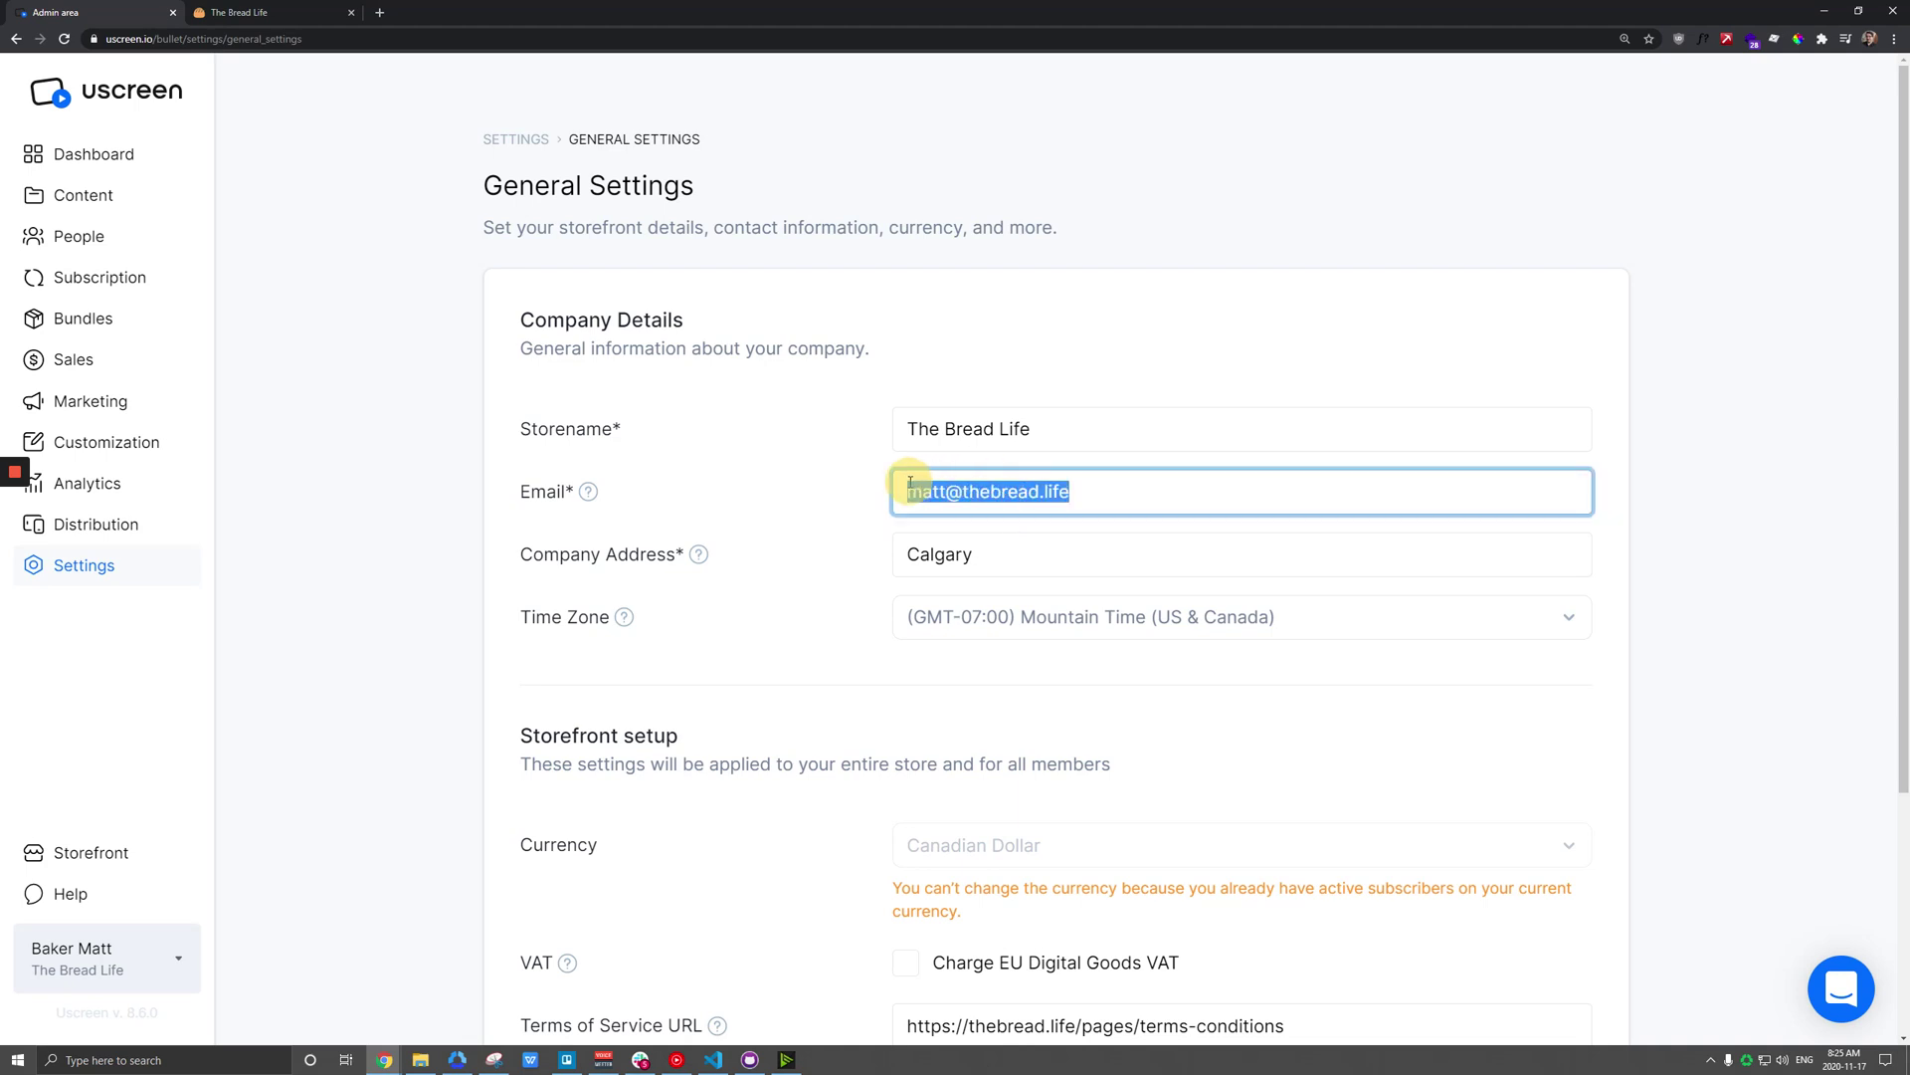
click(832, 572)
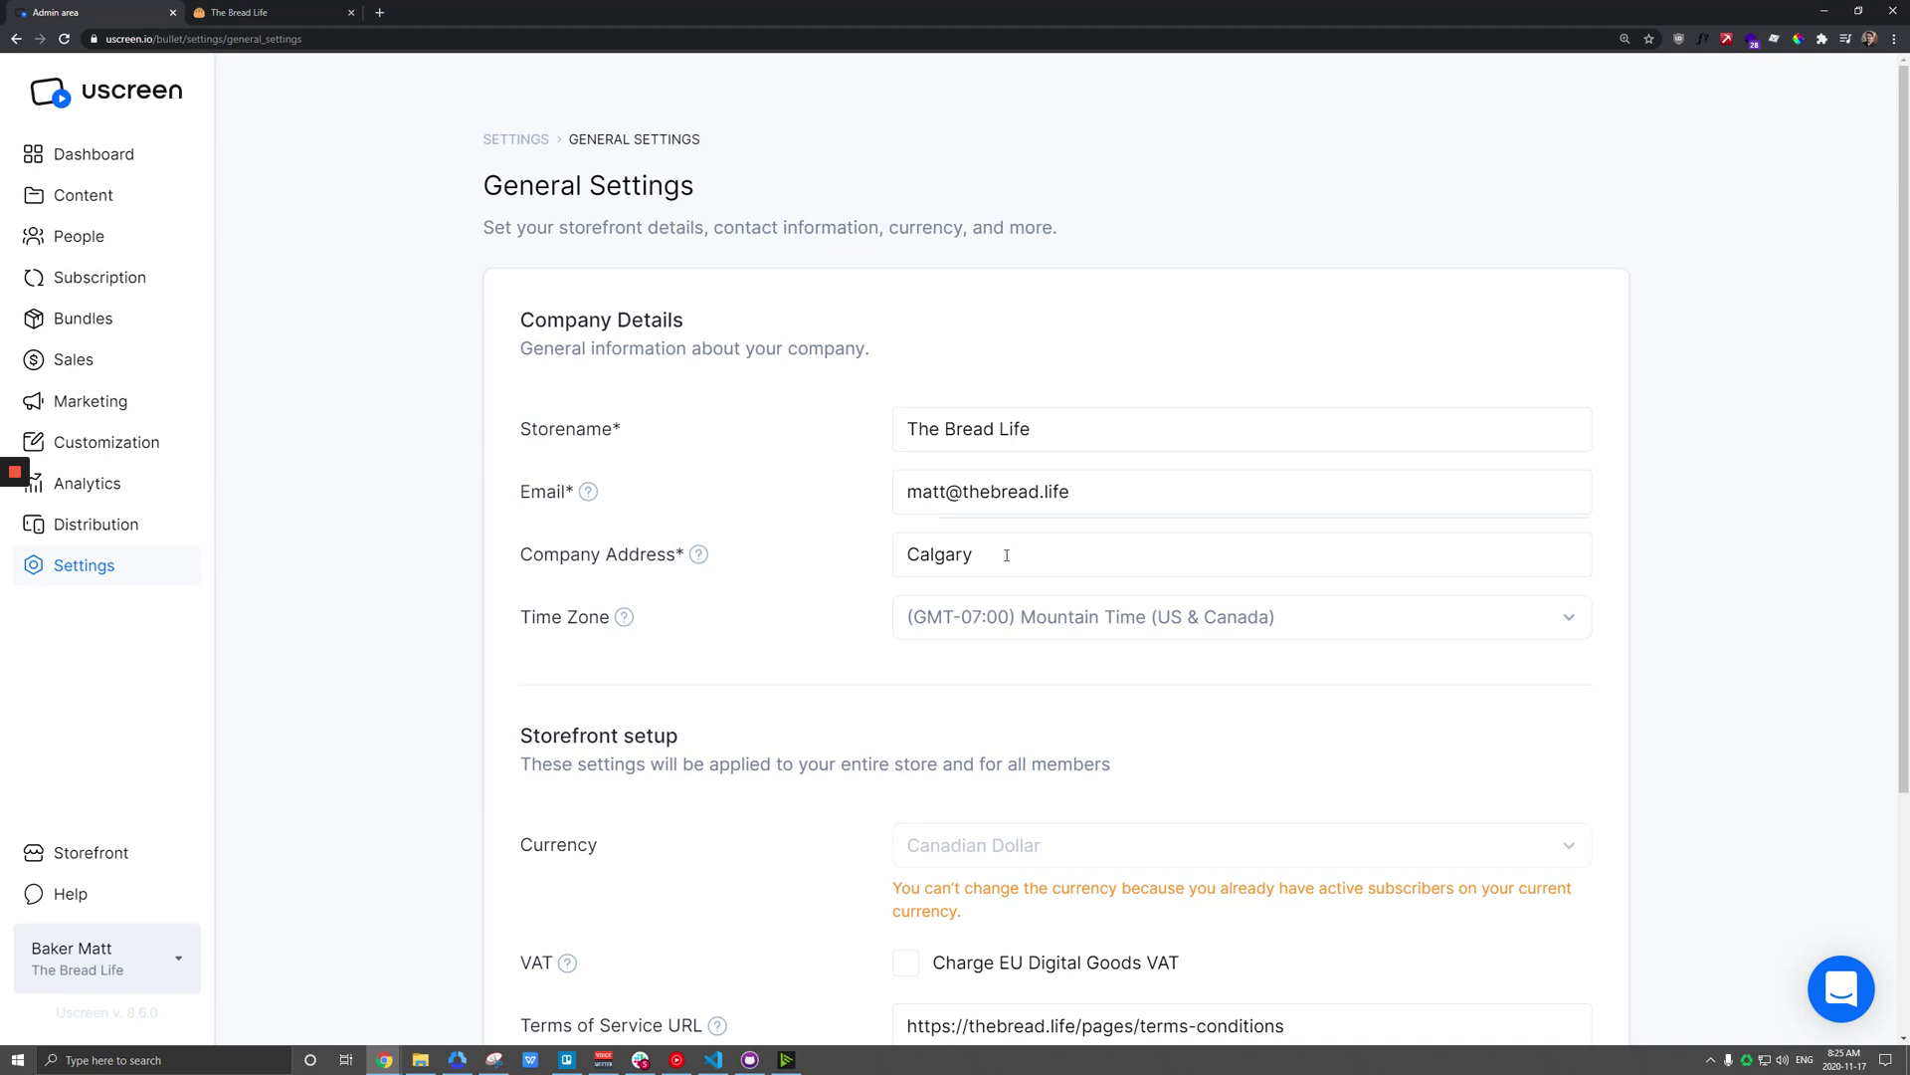
scroll(782, 506, down, 3)
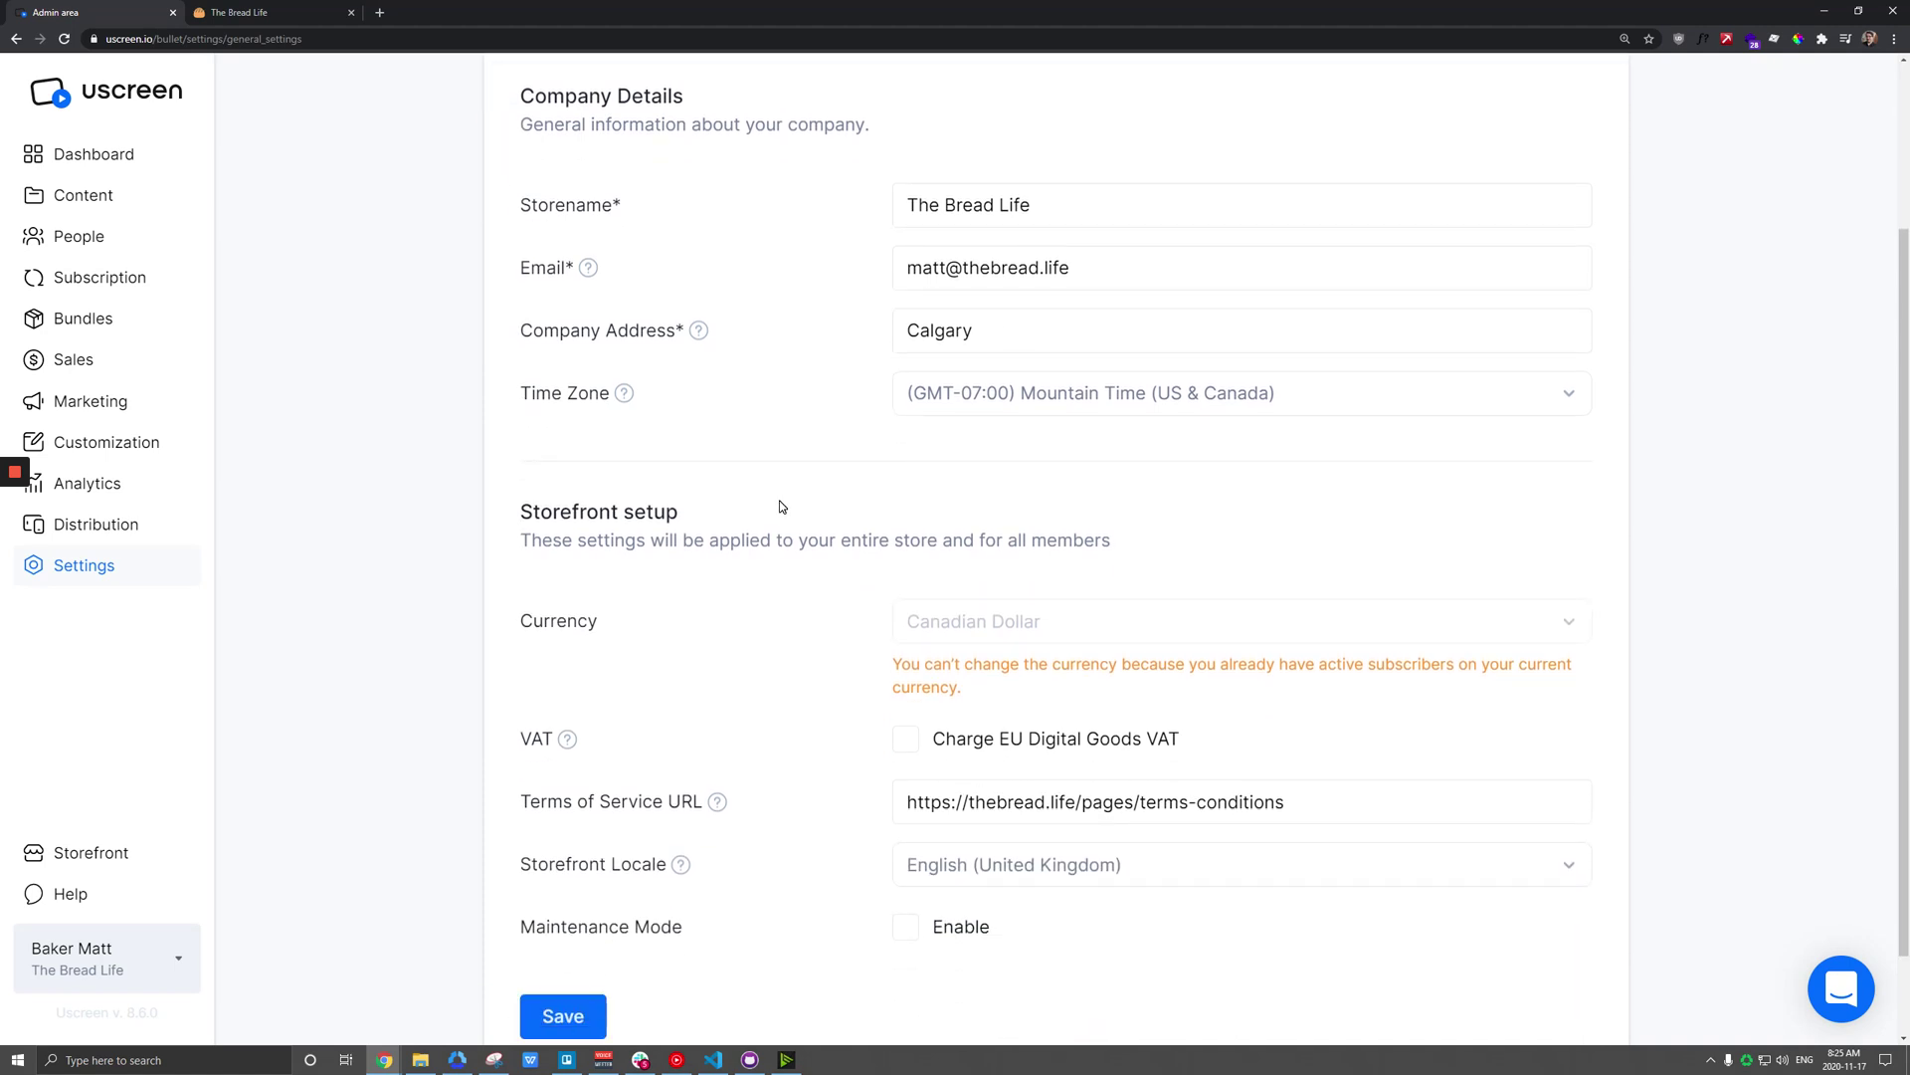
scroll(782, 507, down, 2)
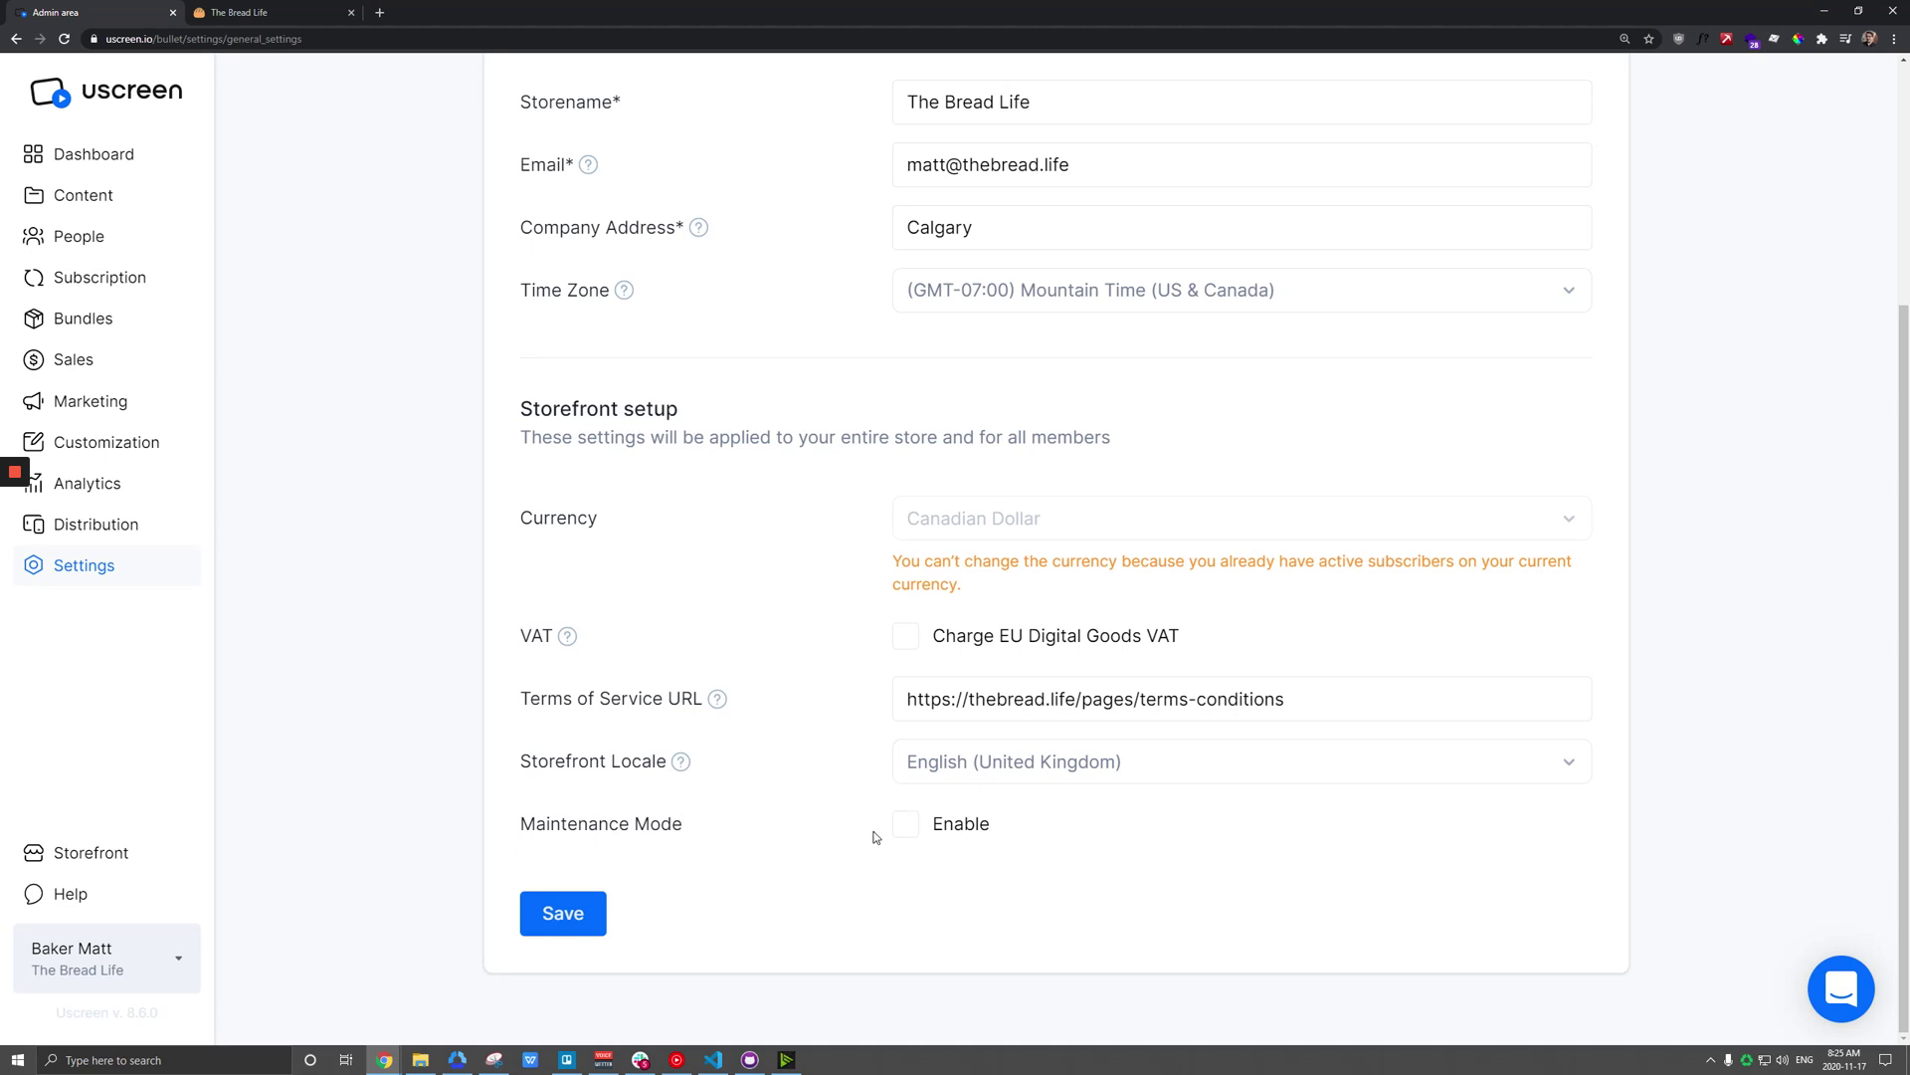
click(906, 825)
click(907, 826)
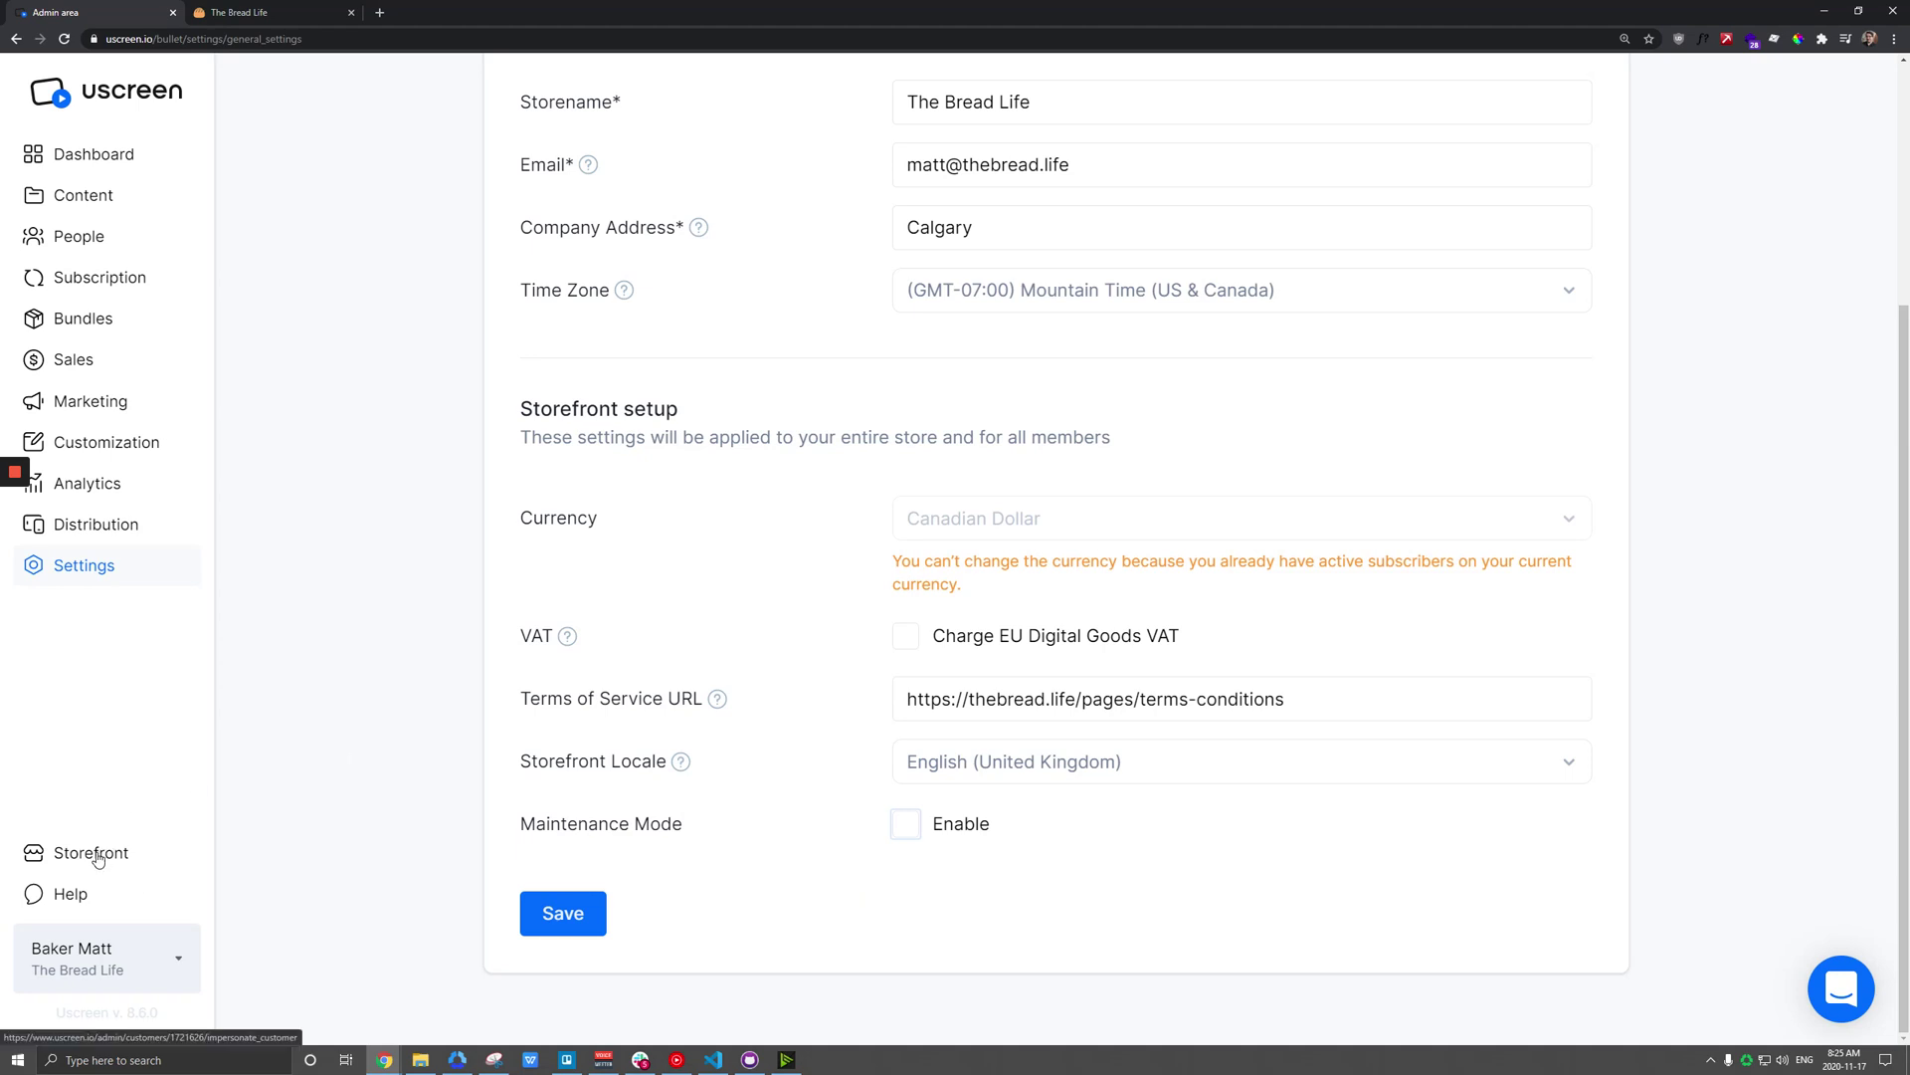
Step: Open the live storefront, sign out, and test the Start Watching Now link to the join page
click(96, 855)
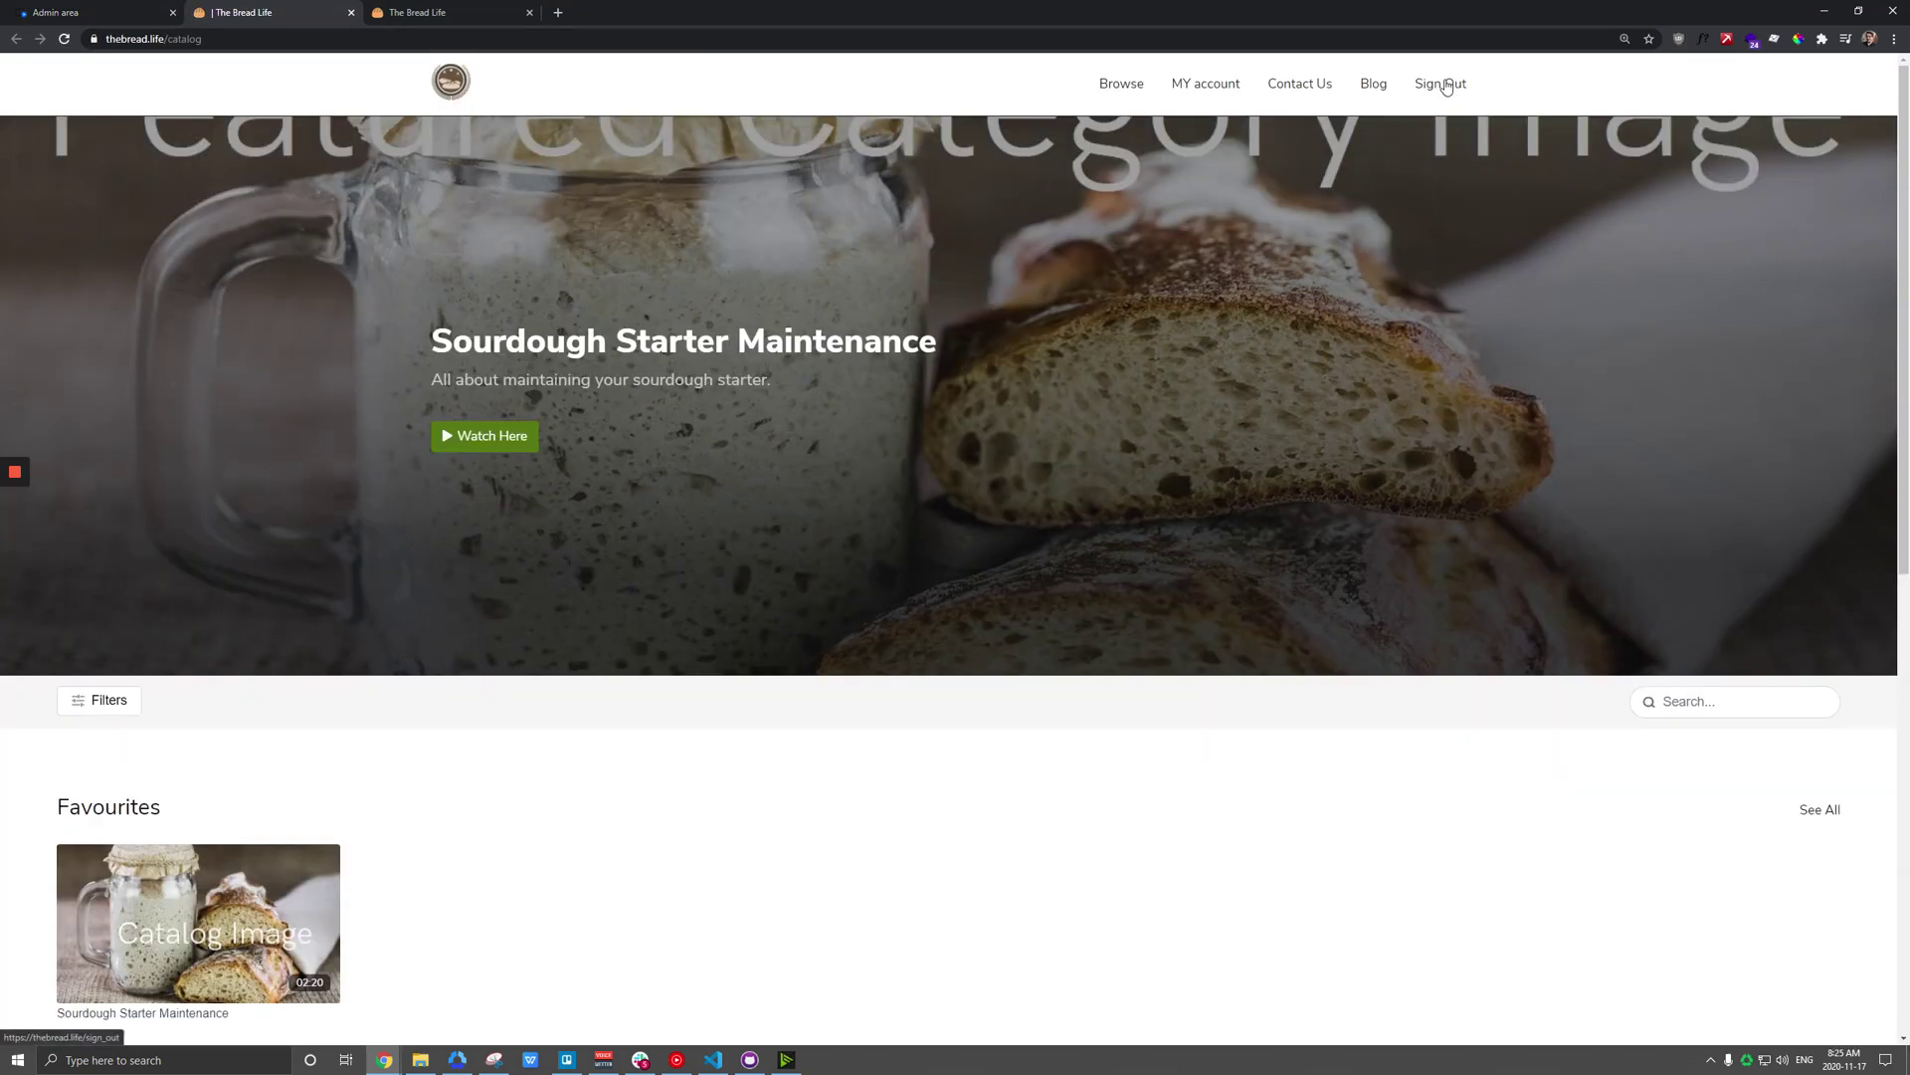
click(1441, 84)
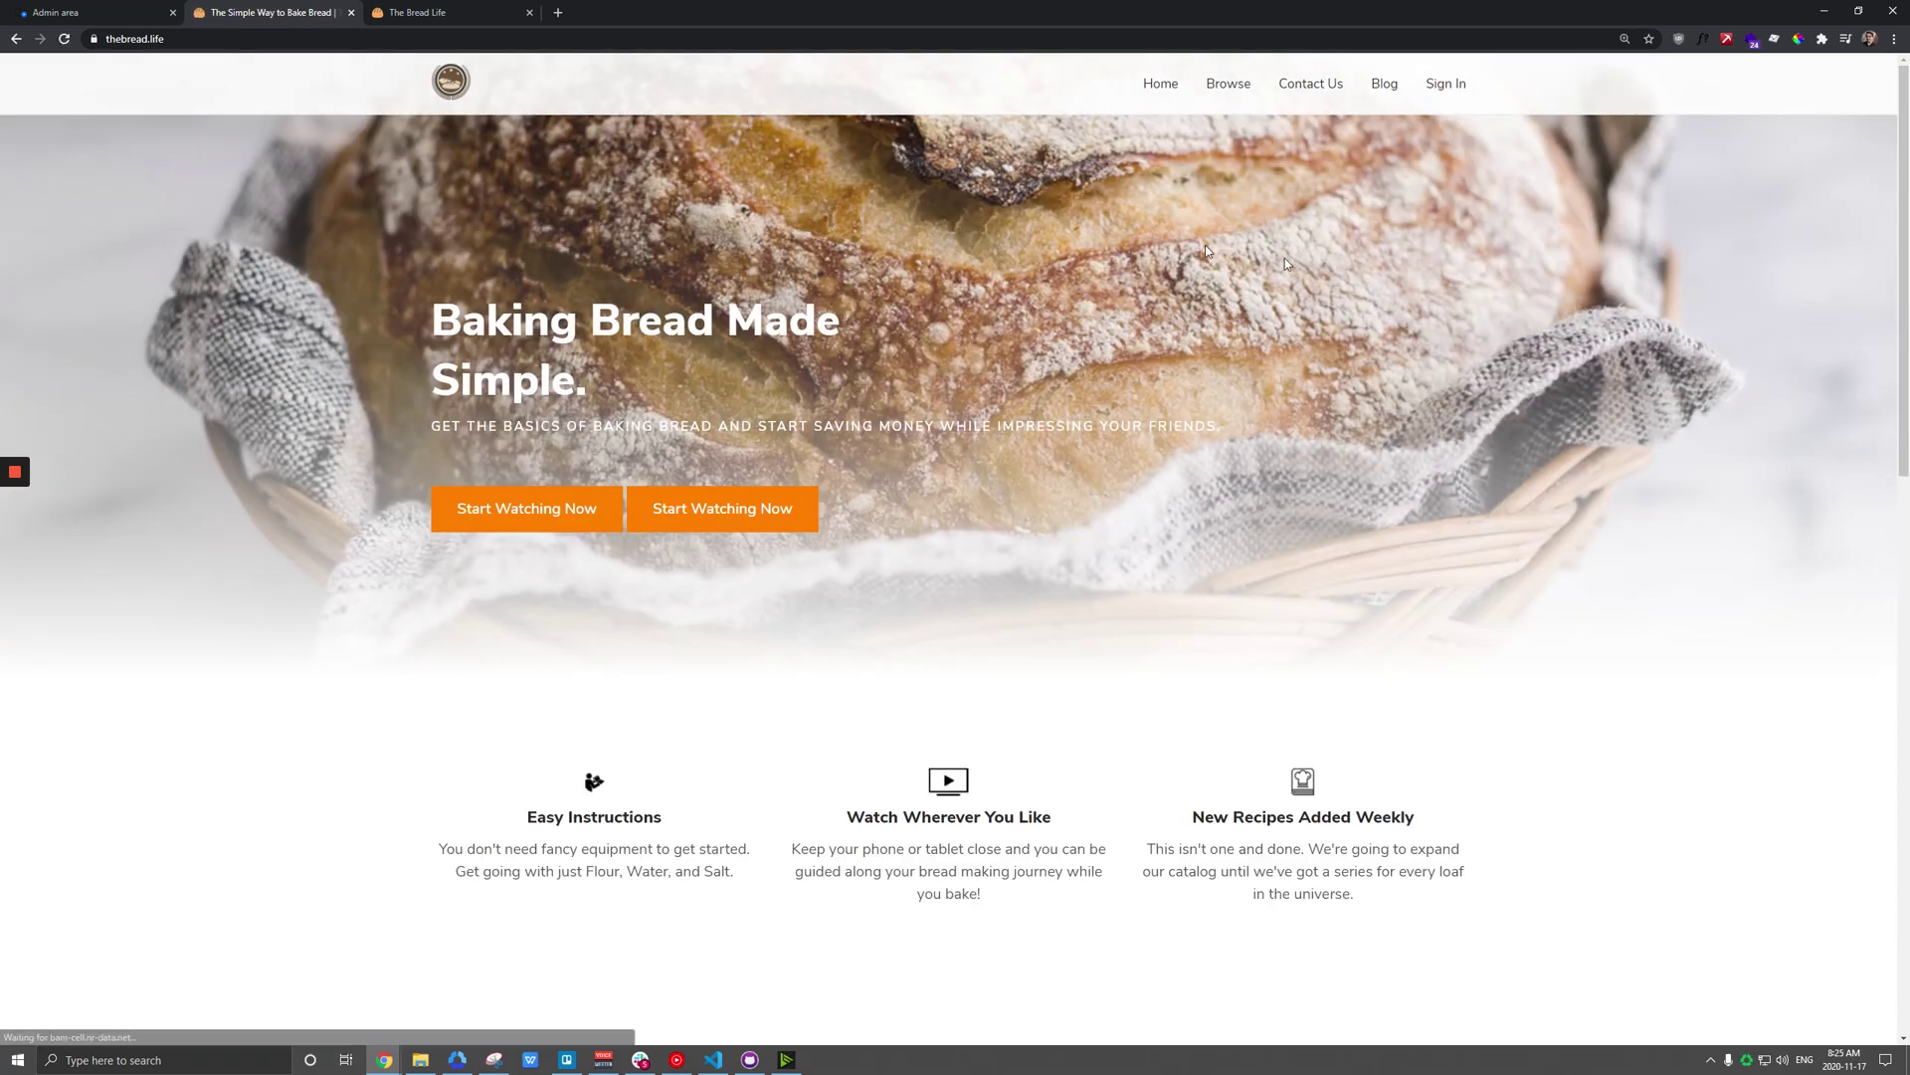
scroll(547, 438, down, 1)
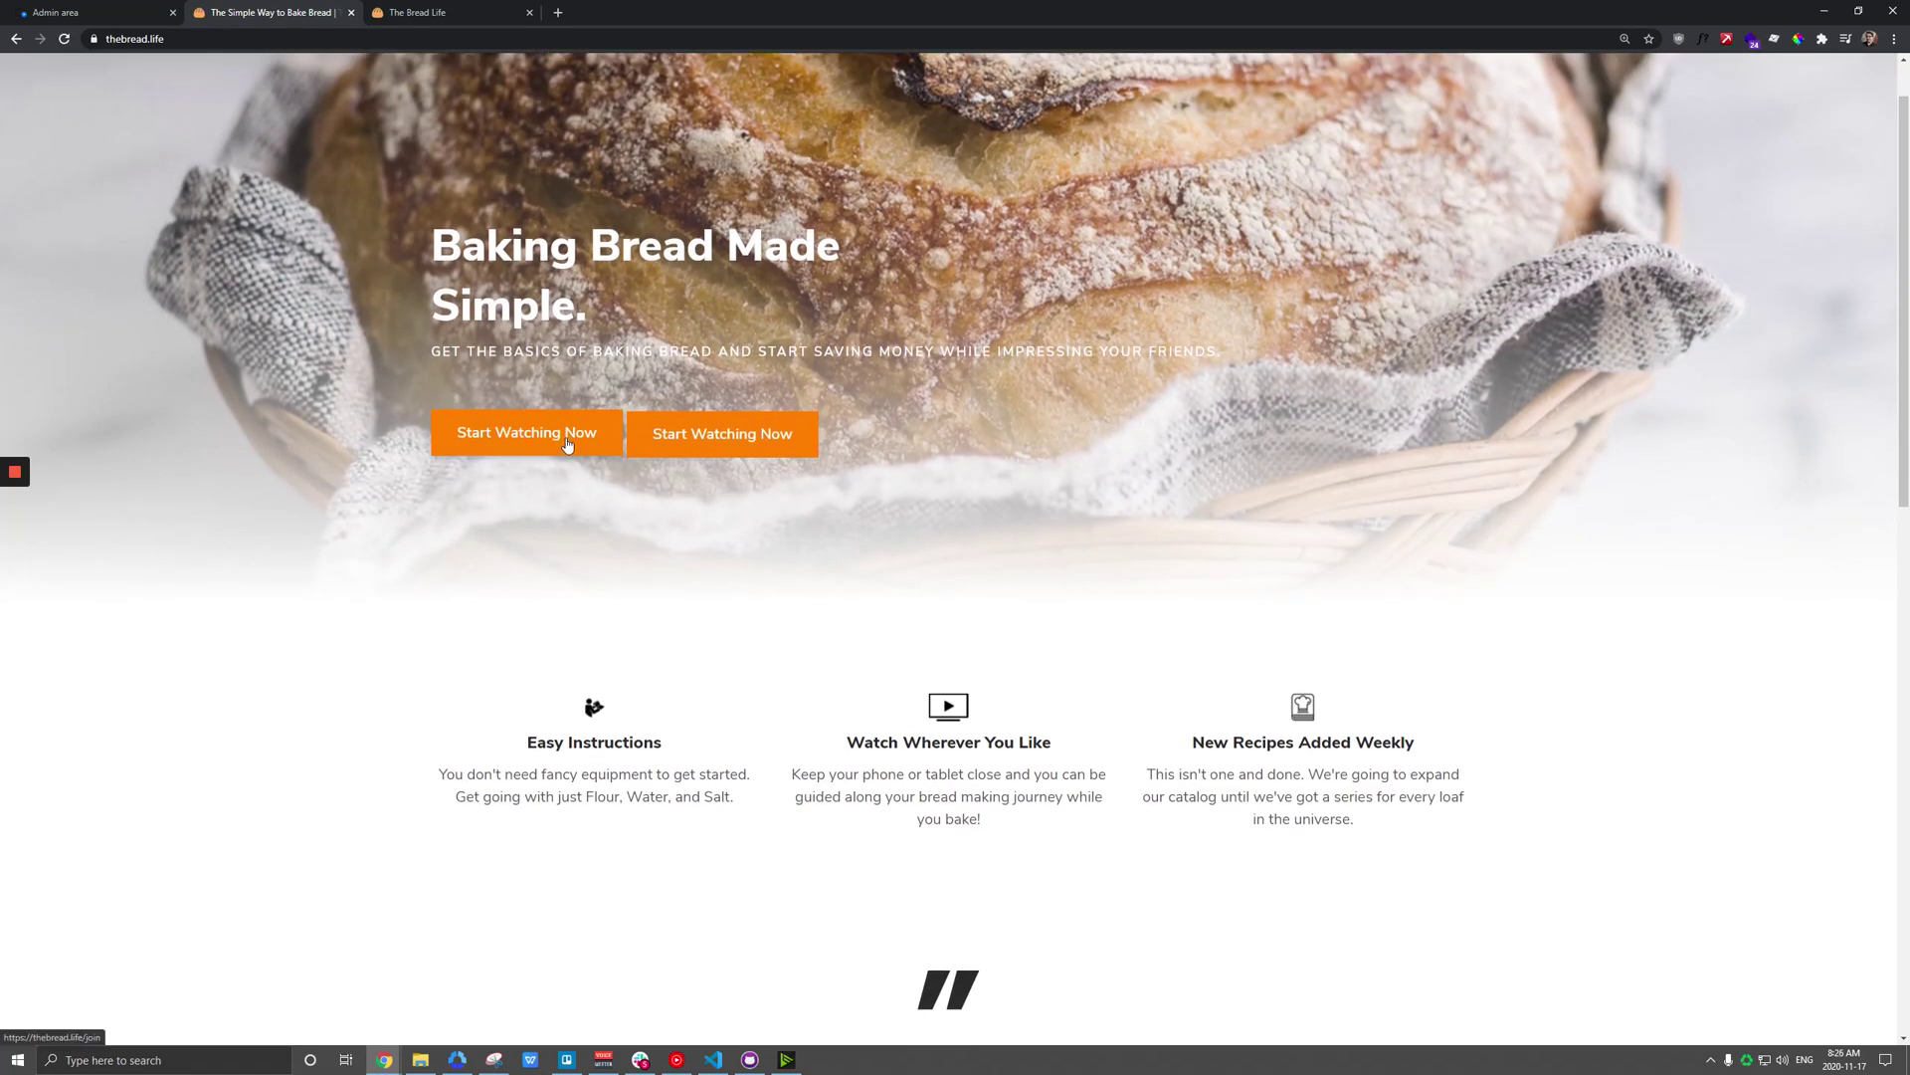
click(557, 446)
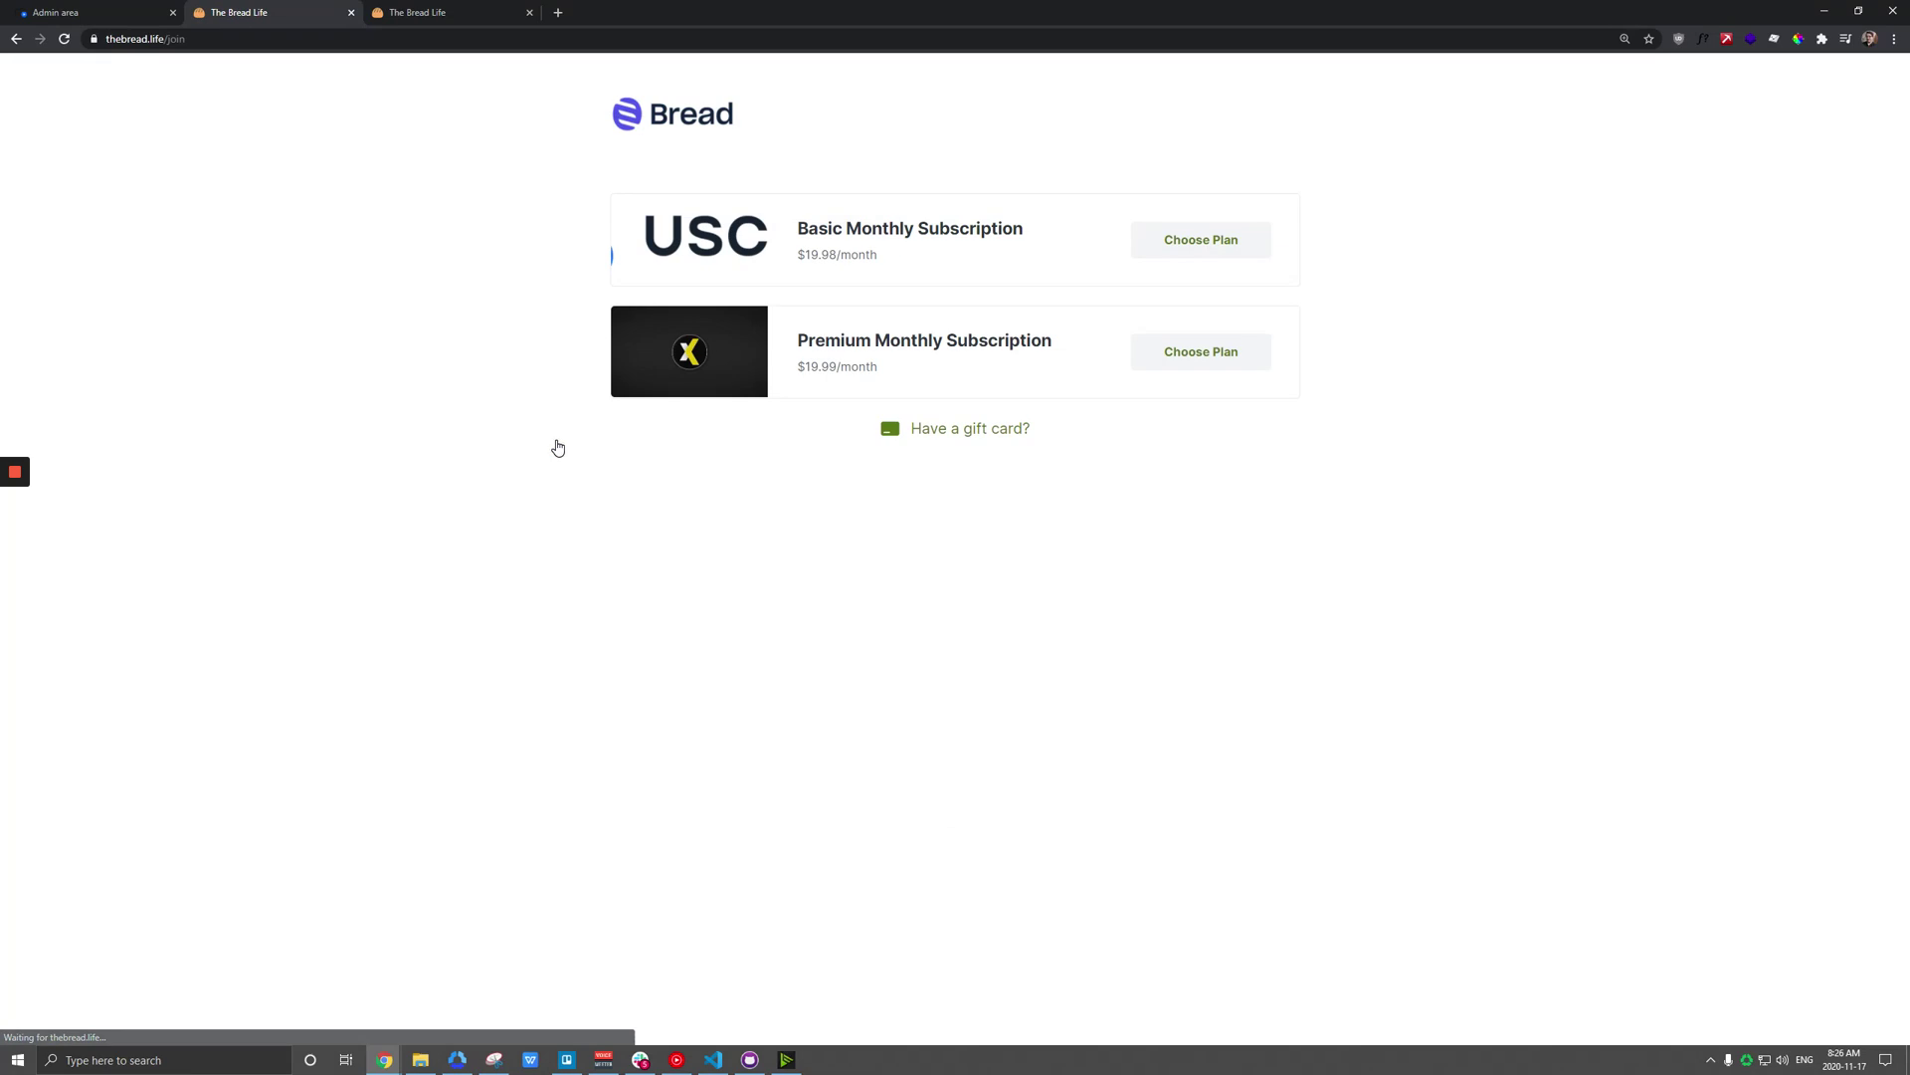
key(alt+Left)
Step: Test the footer's Become an Affiliate and Privacy Policy links
scroll(949, 438, down, 13)
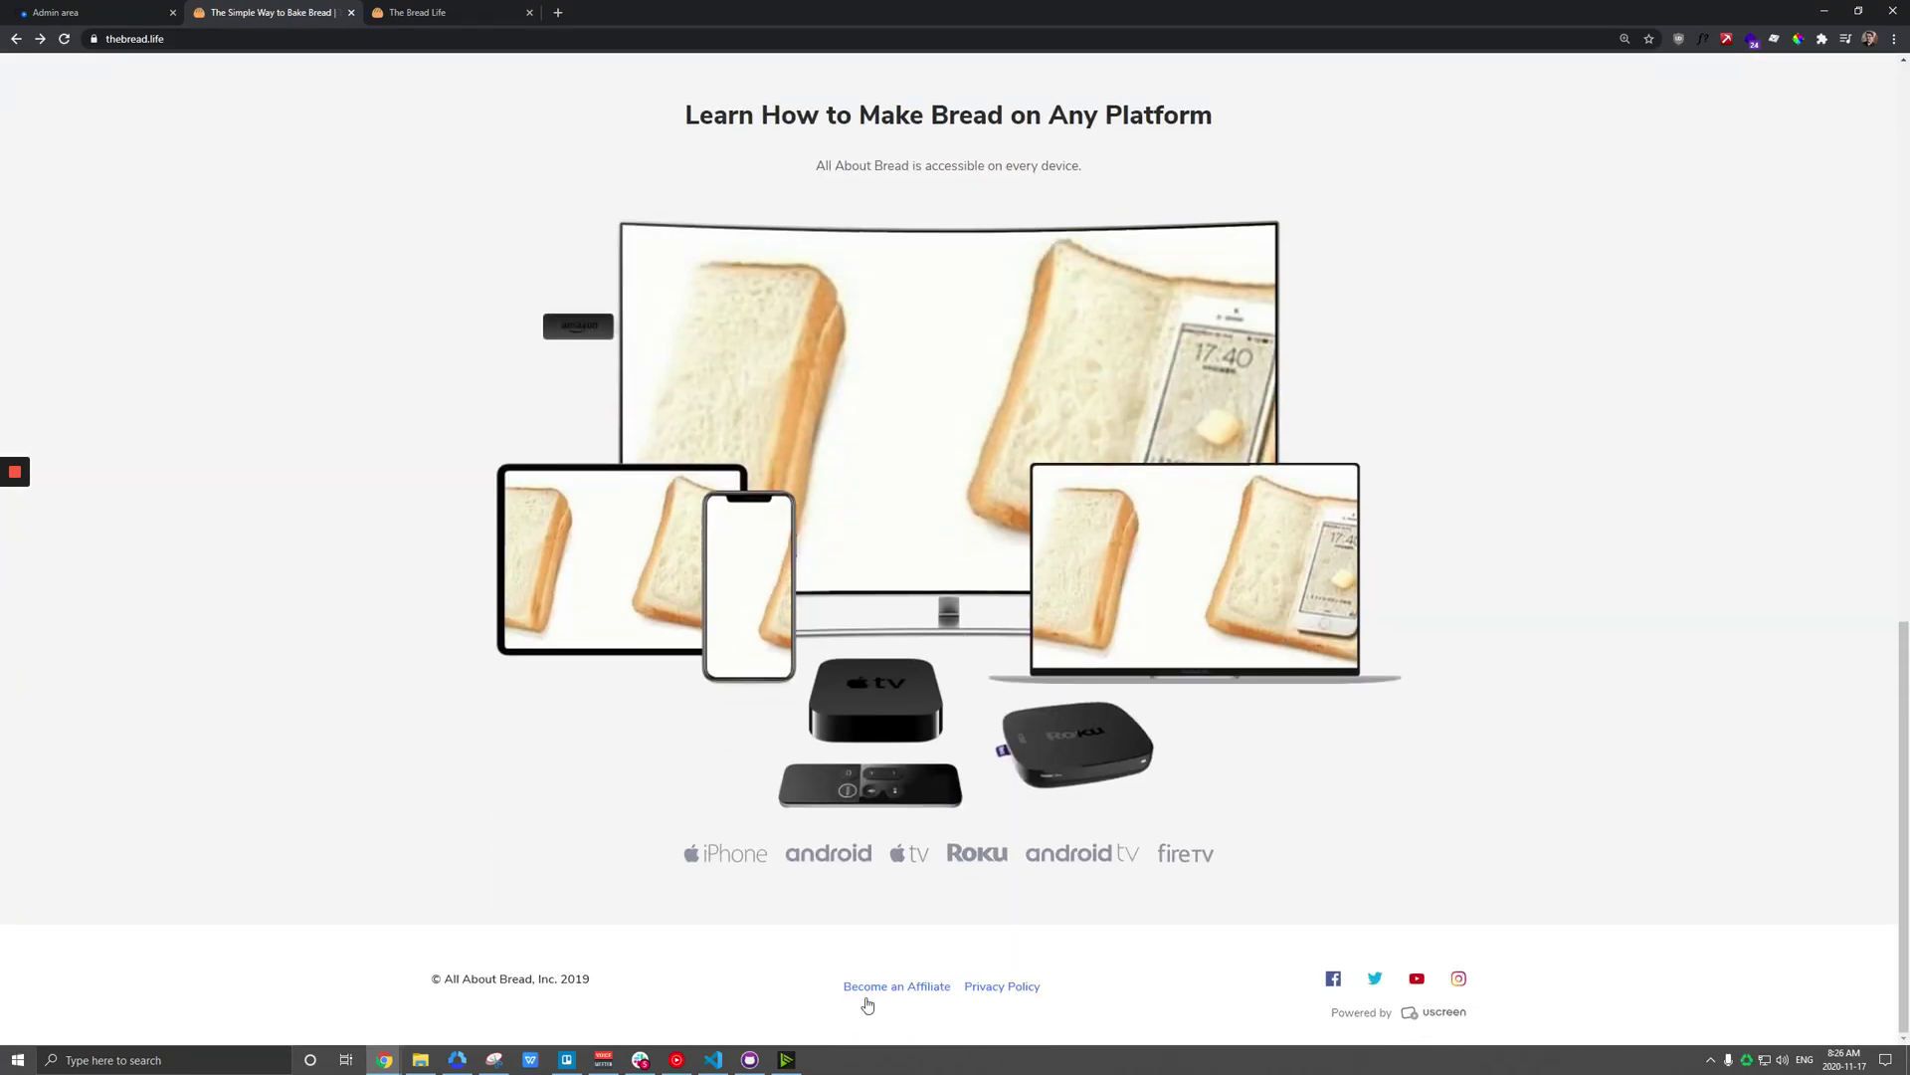
click(884, 988)
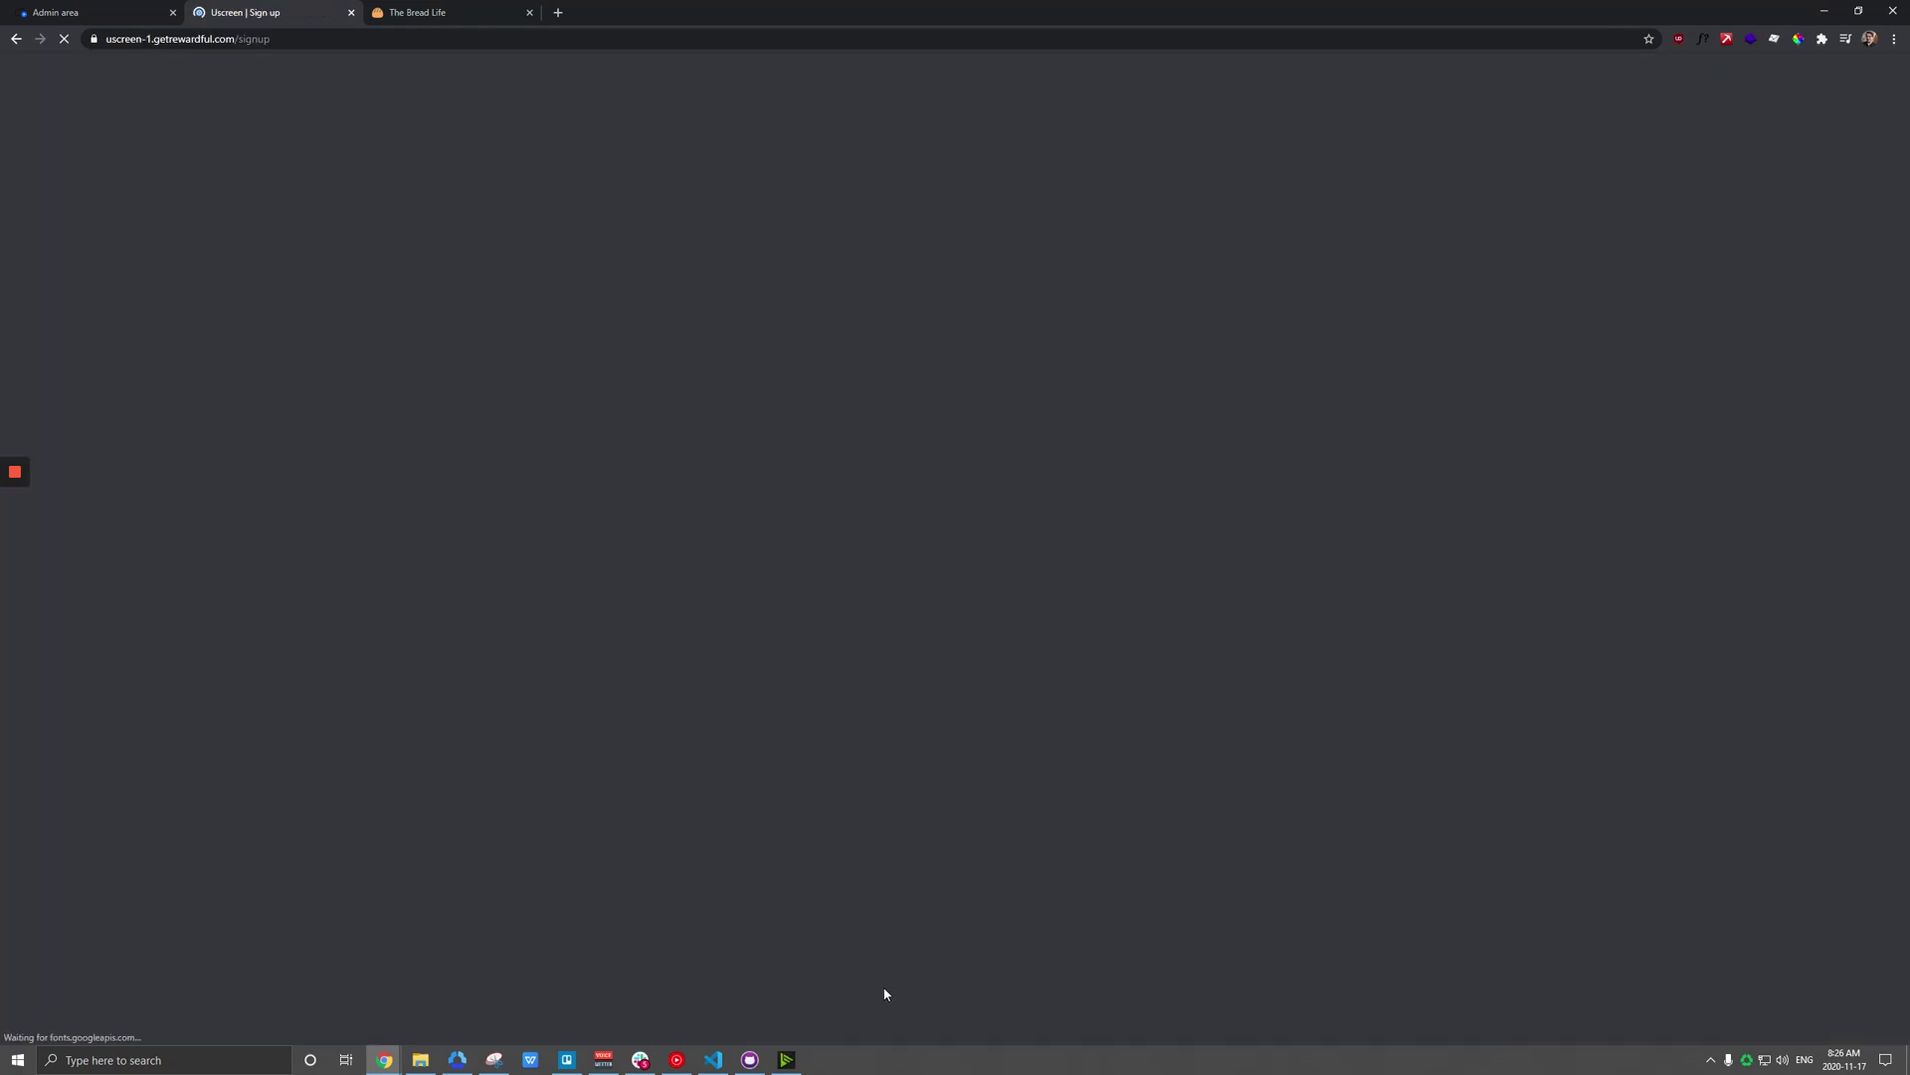
key(alt+Left)
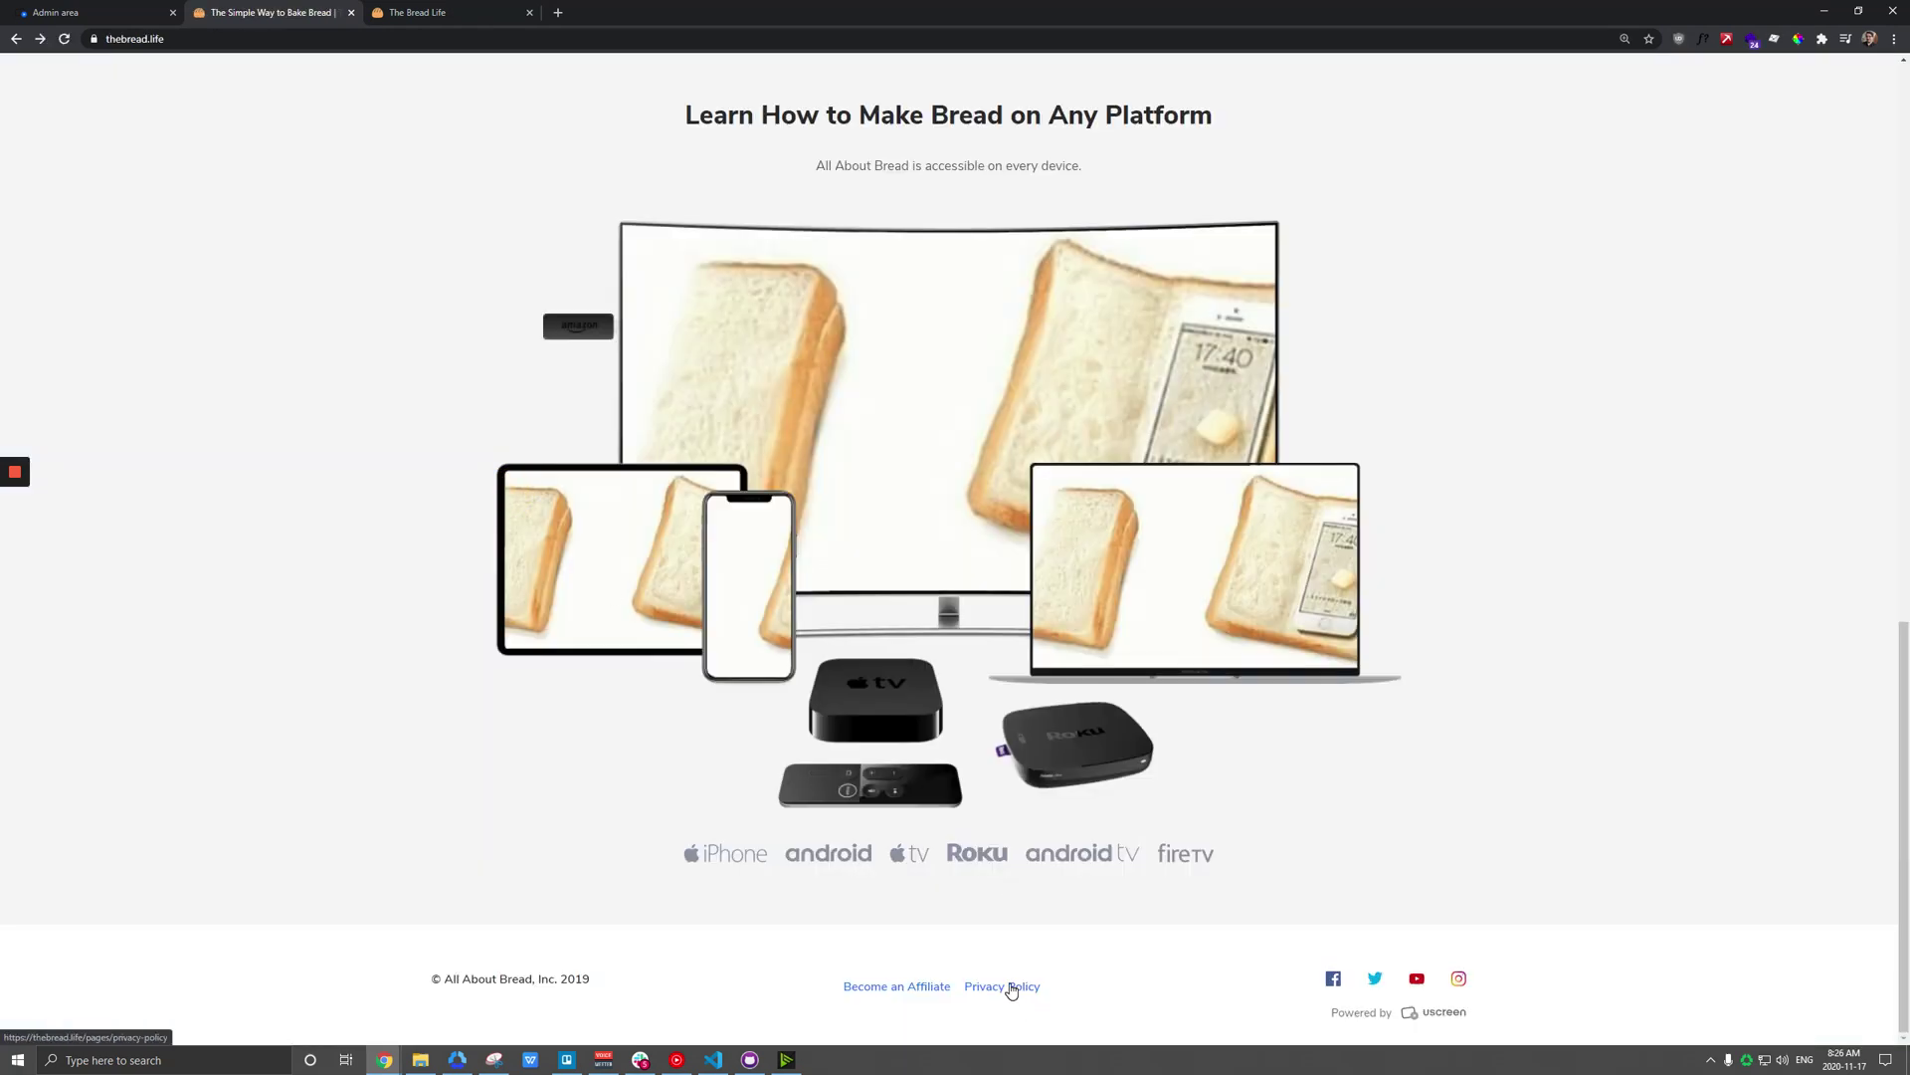
click(1008, 985)
key(alt+Left)
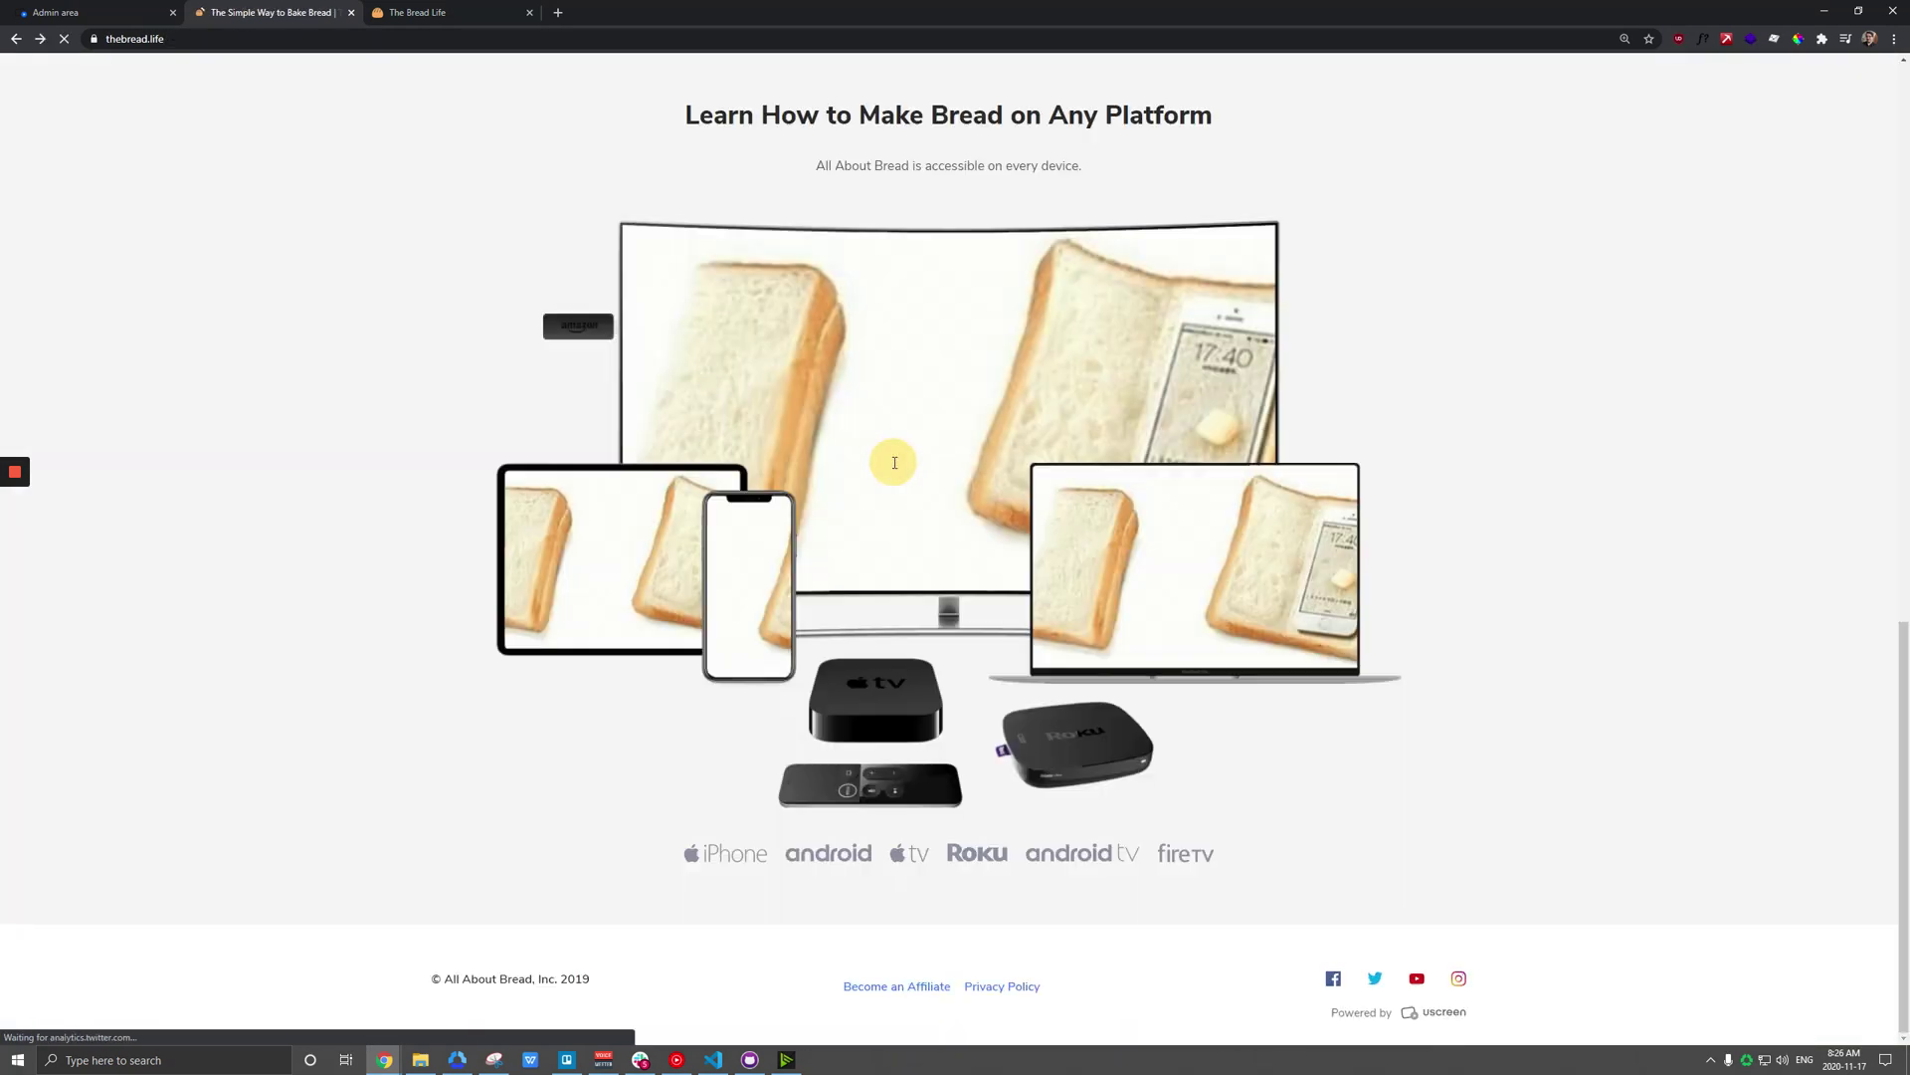
Step: Check where the footer Facebook and Twitter icons lead, closing both tabs afterwards
click(1334, 986)
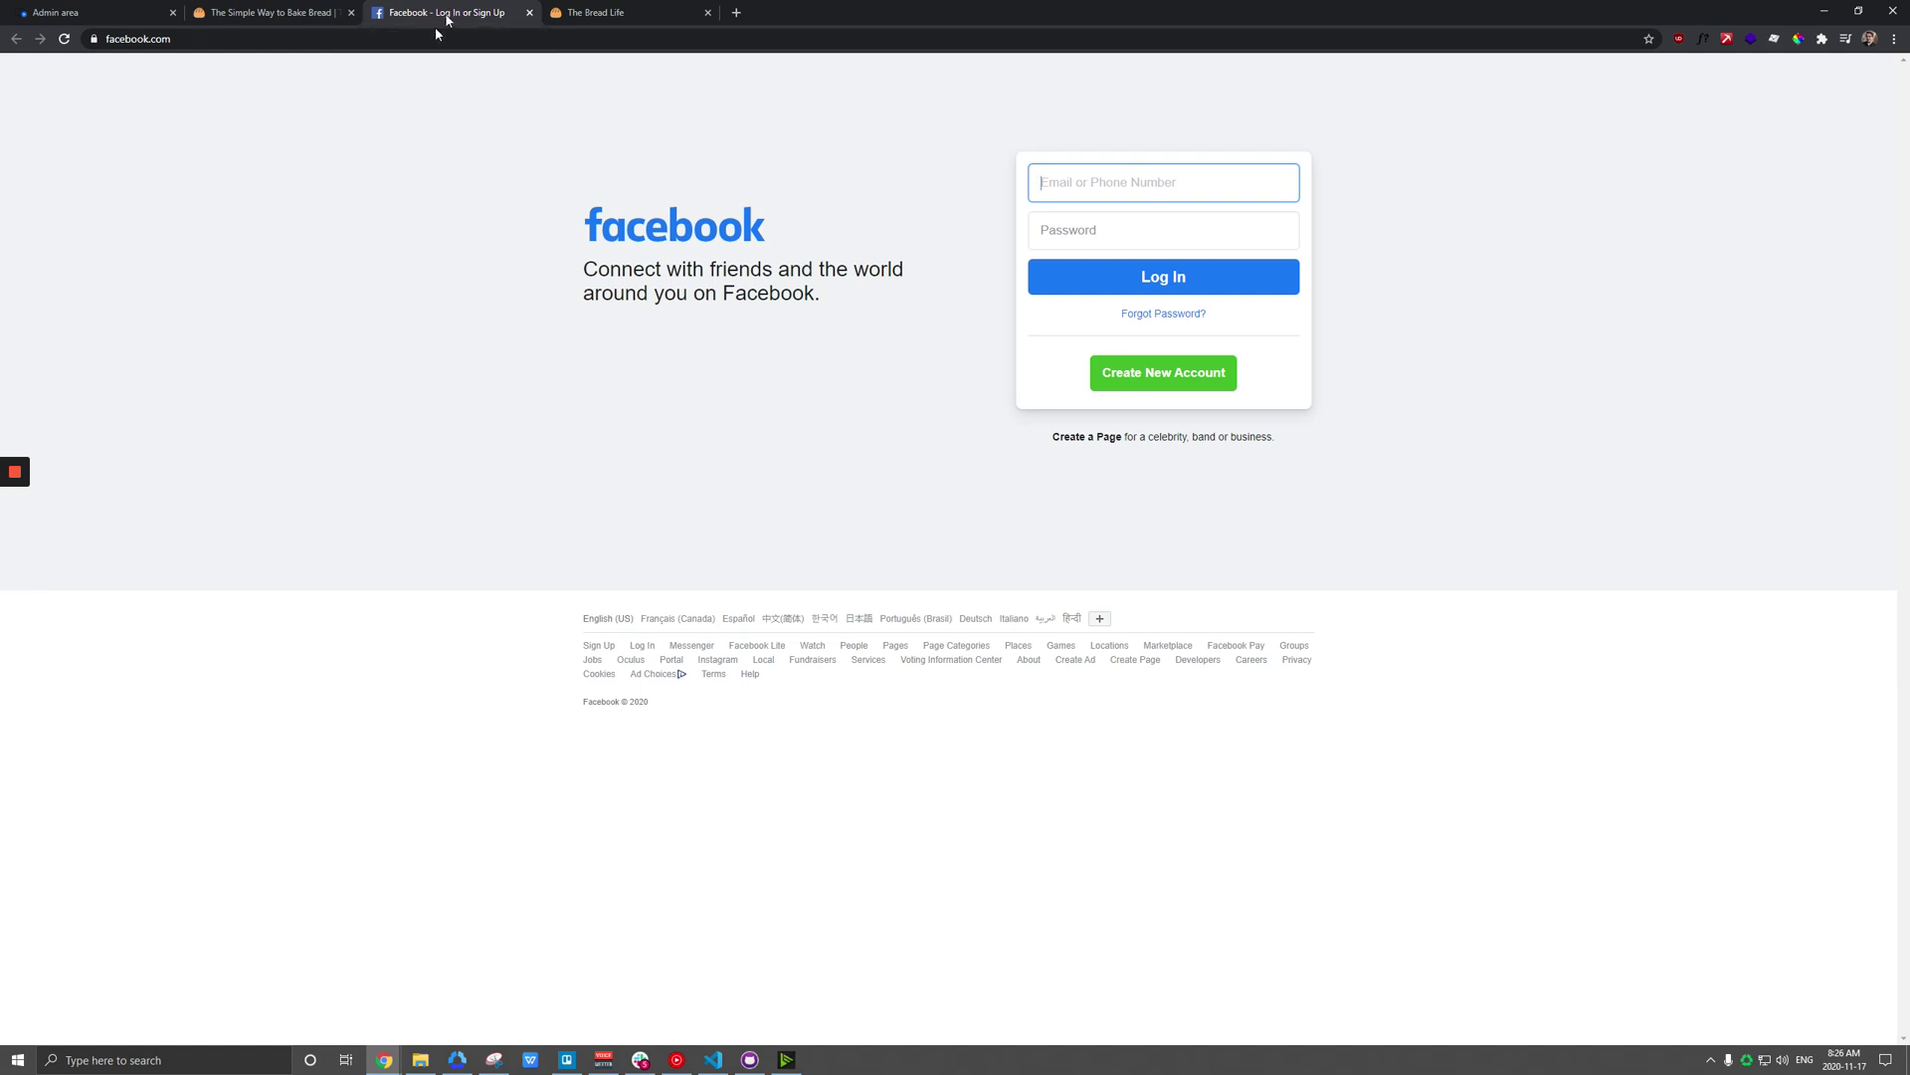
middle_click(453, 10)
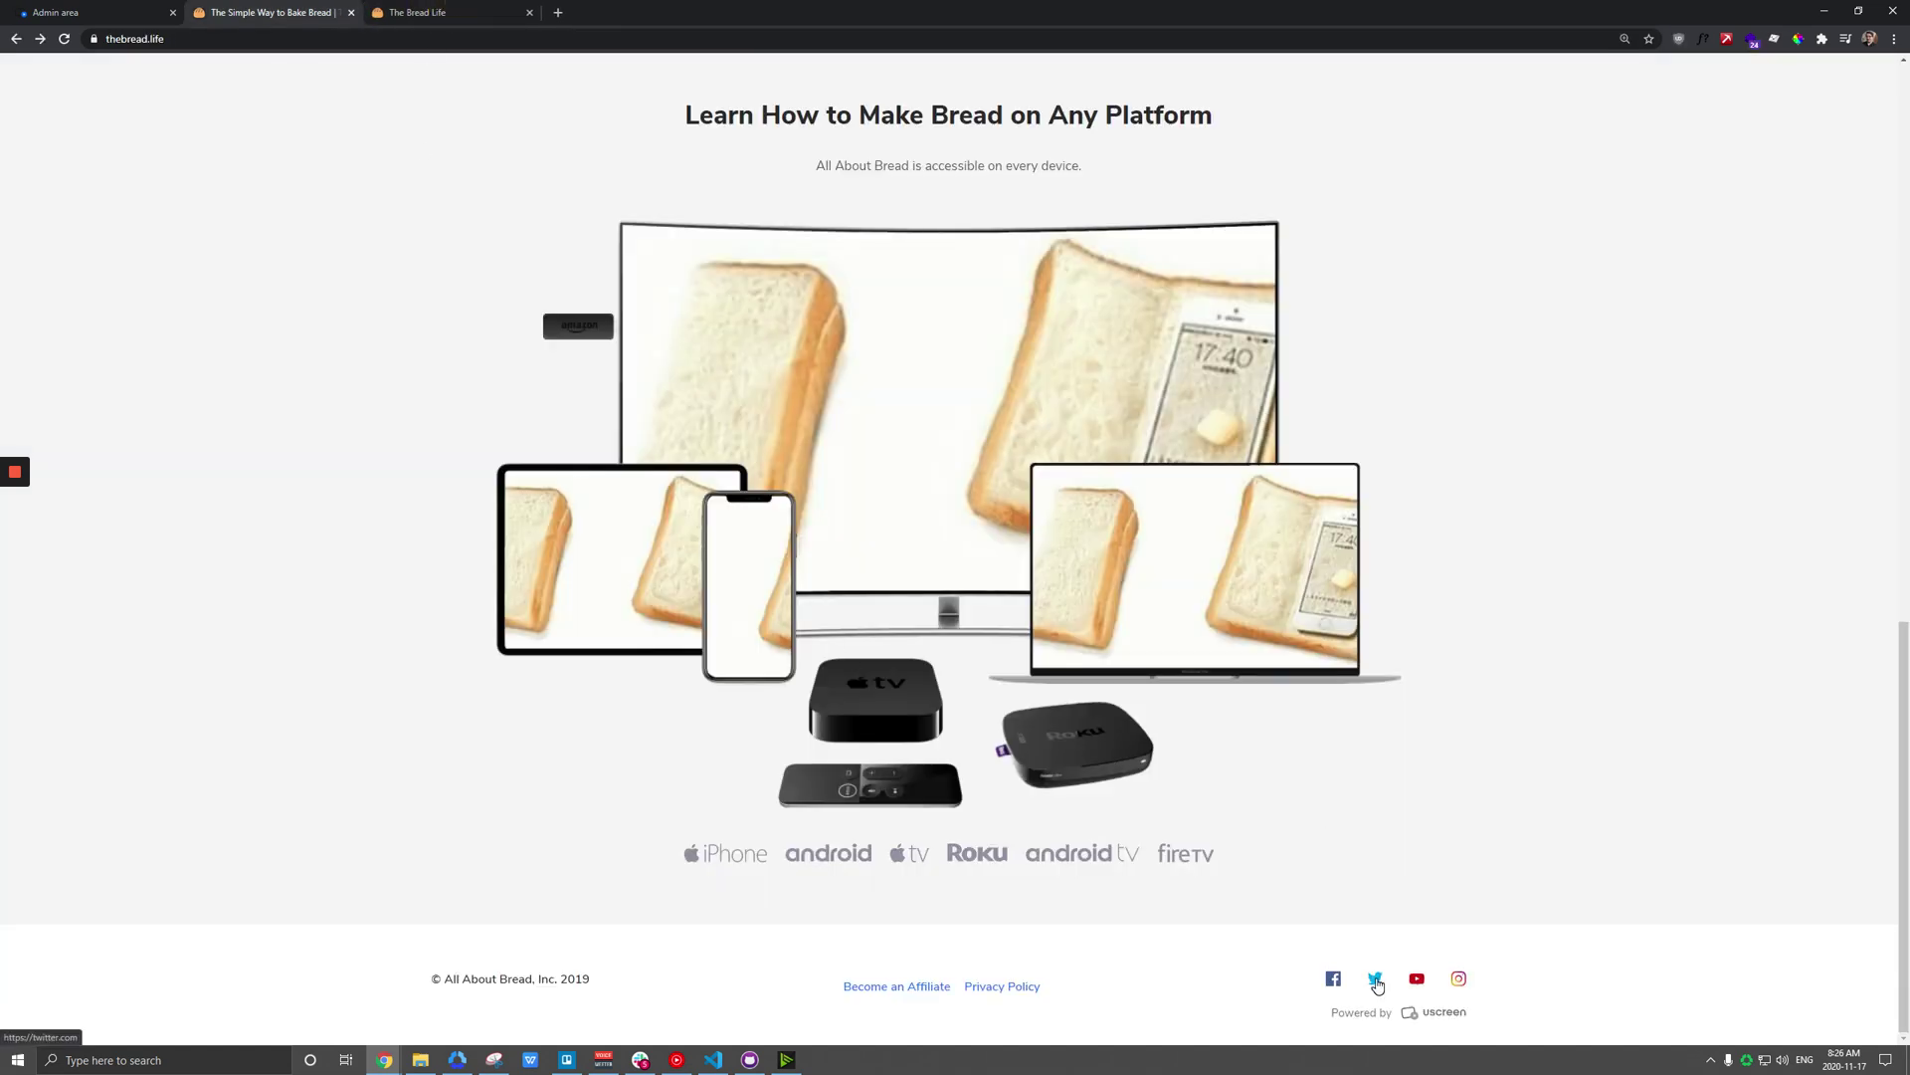
click(1376, 981)
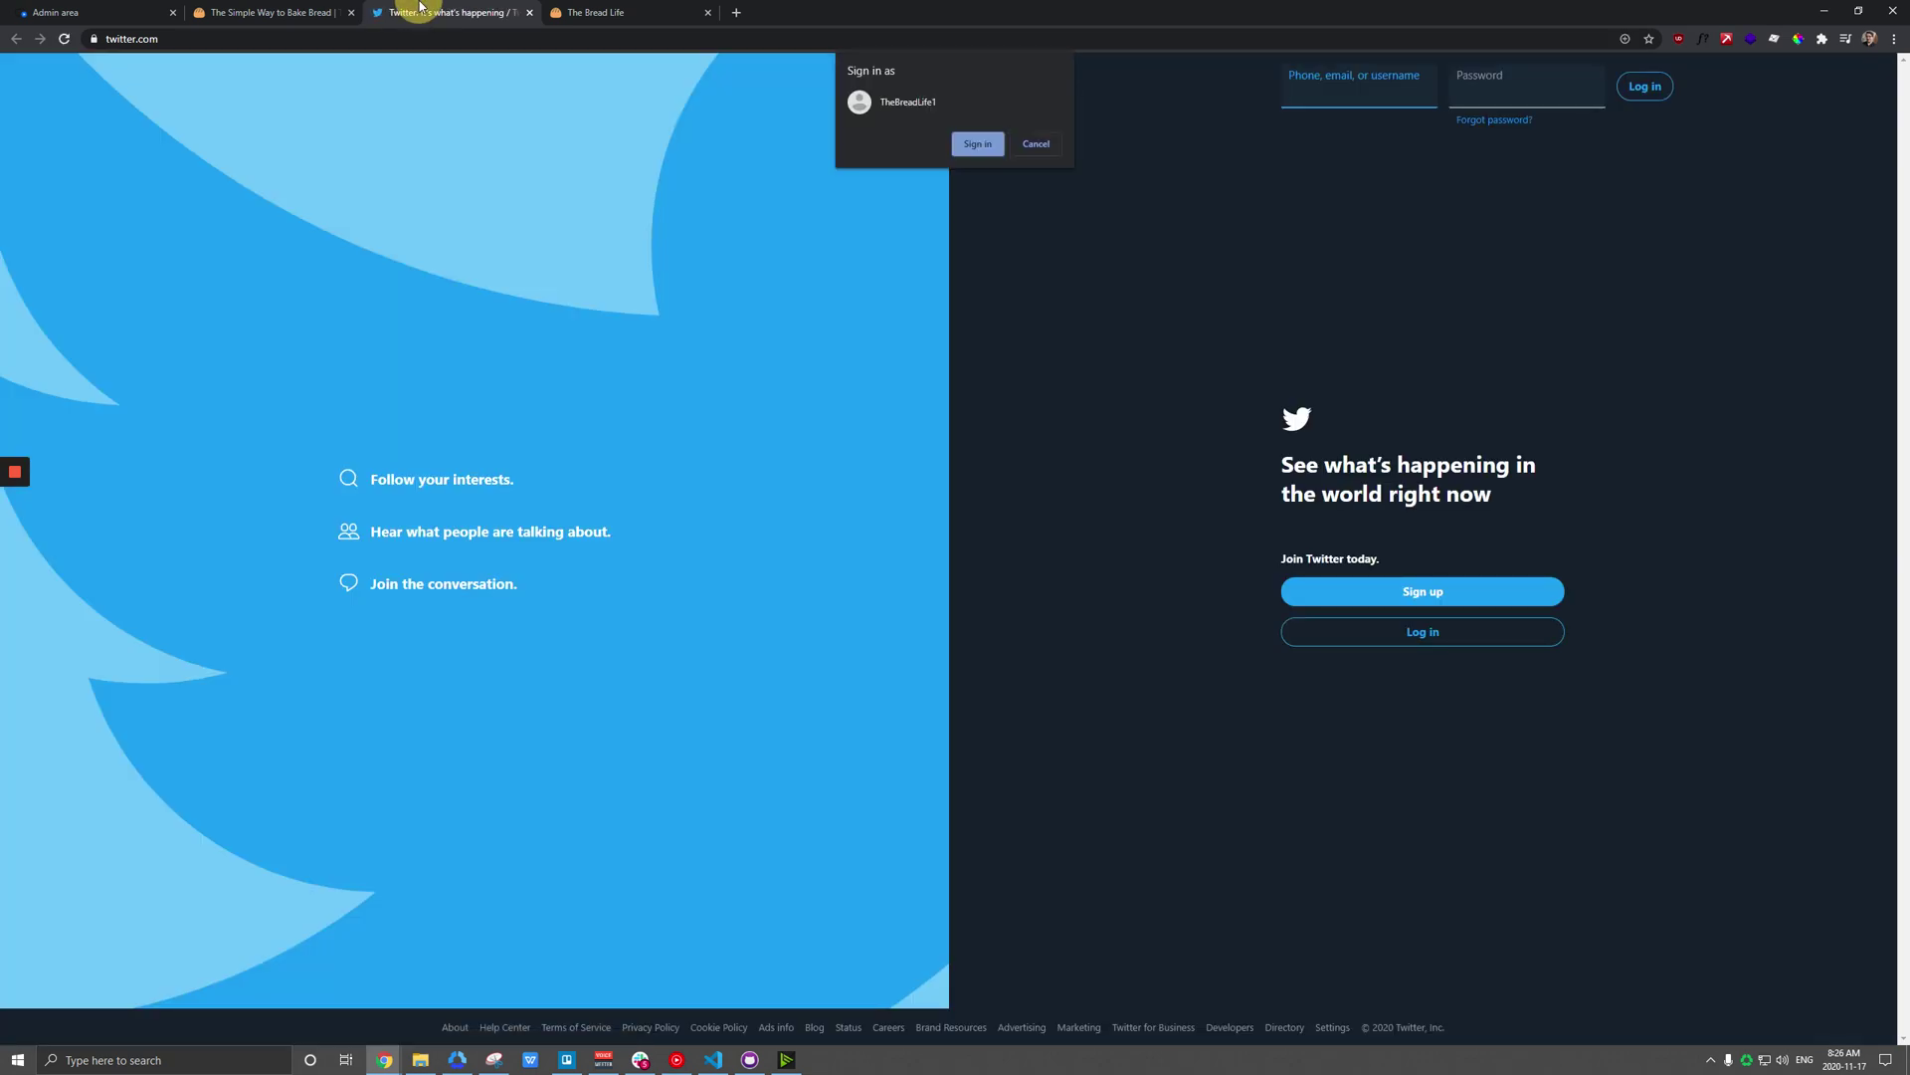
middle_click(427, 12)
click(167, 10)
Step: Clear the Facebook Link field in the home page theme's Footer block
click(149, 442)
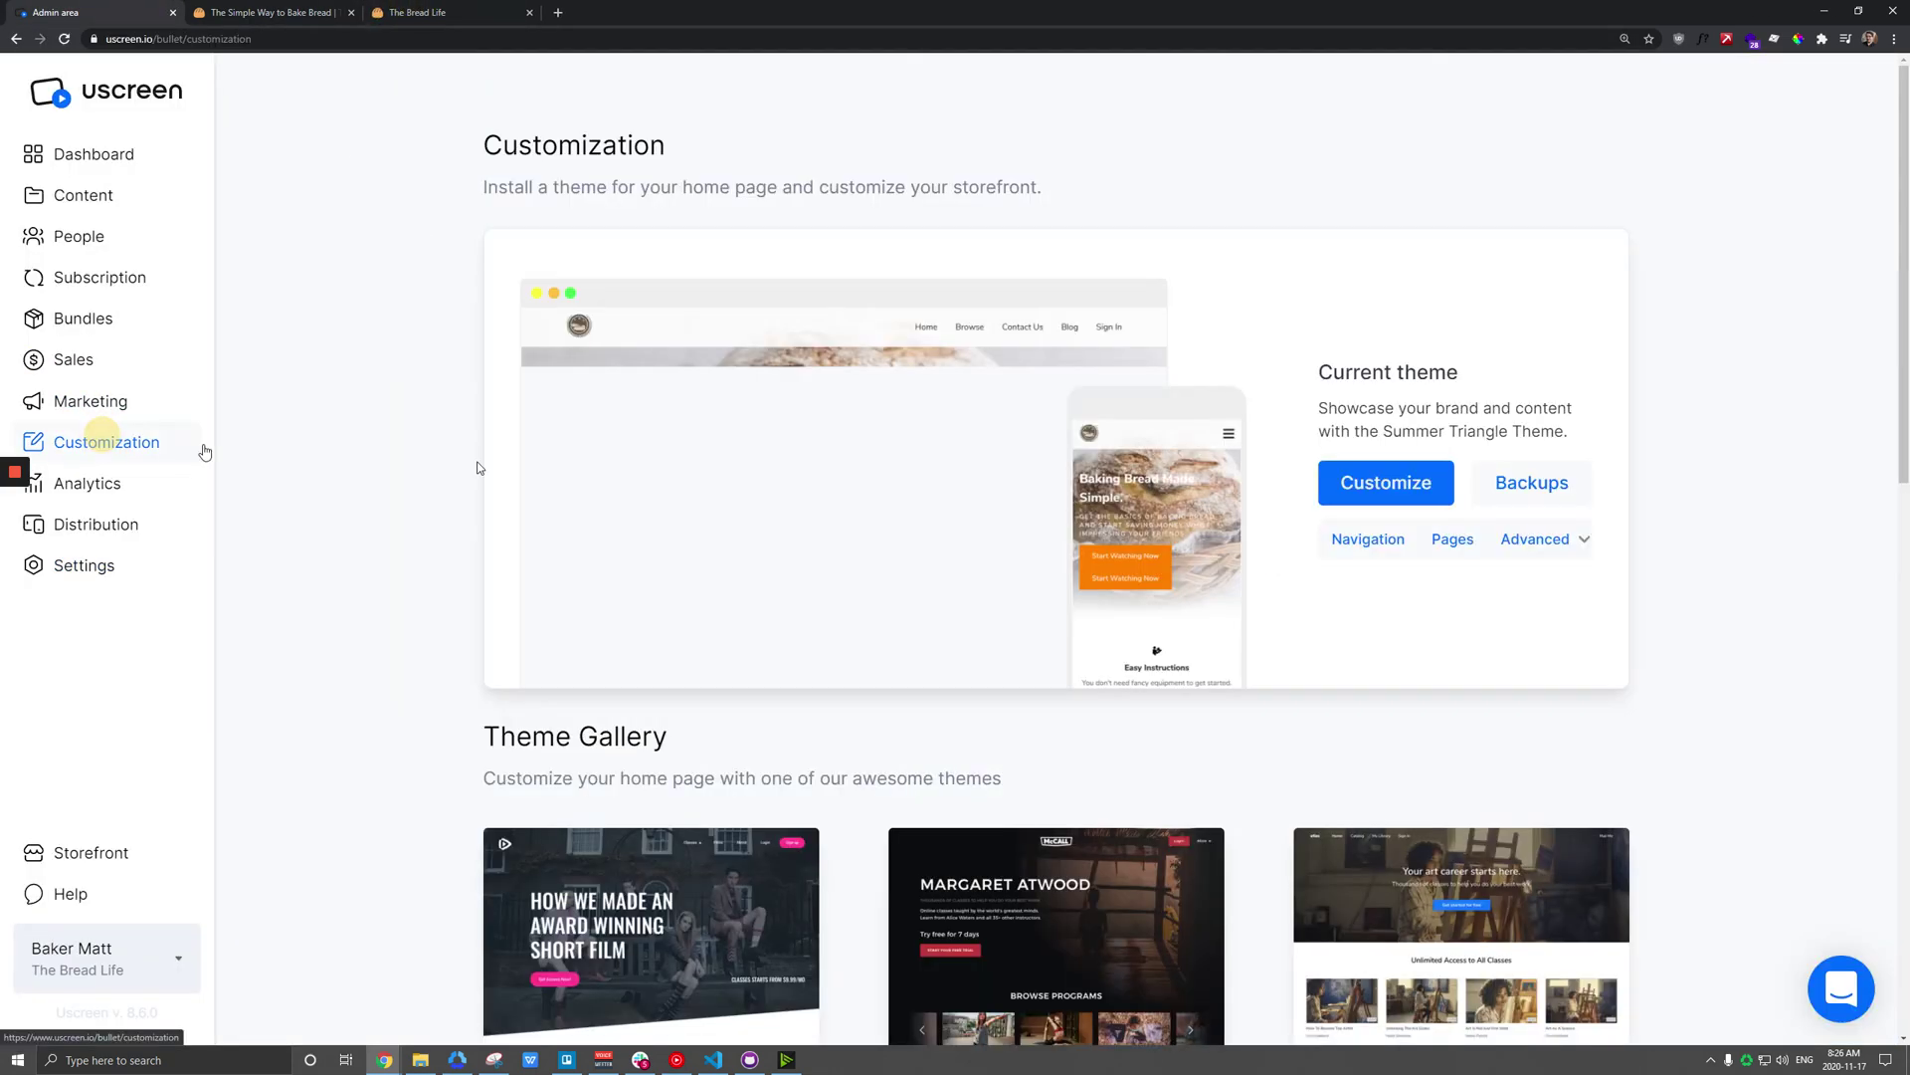
click(1403, 482)
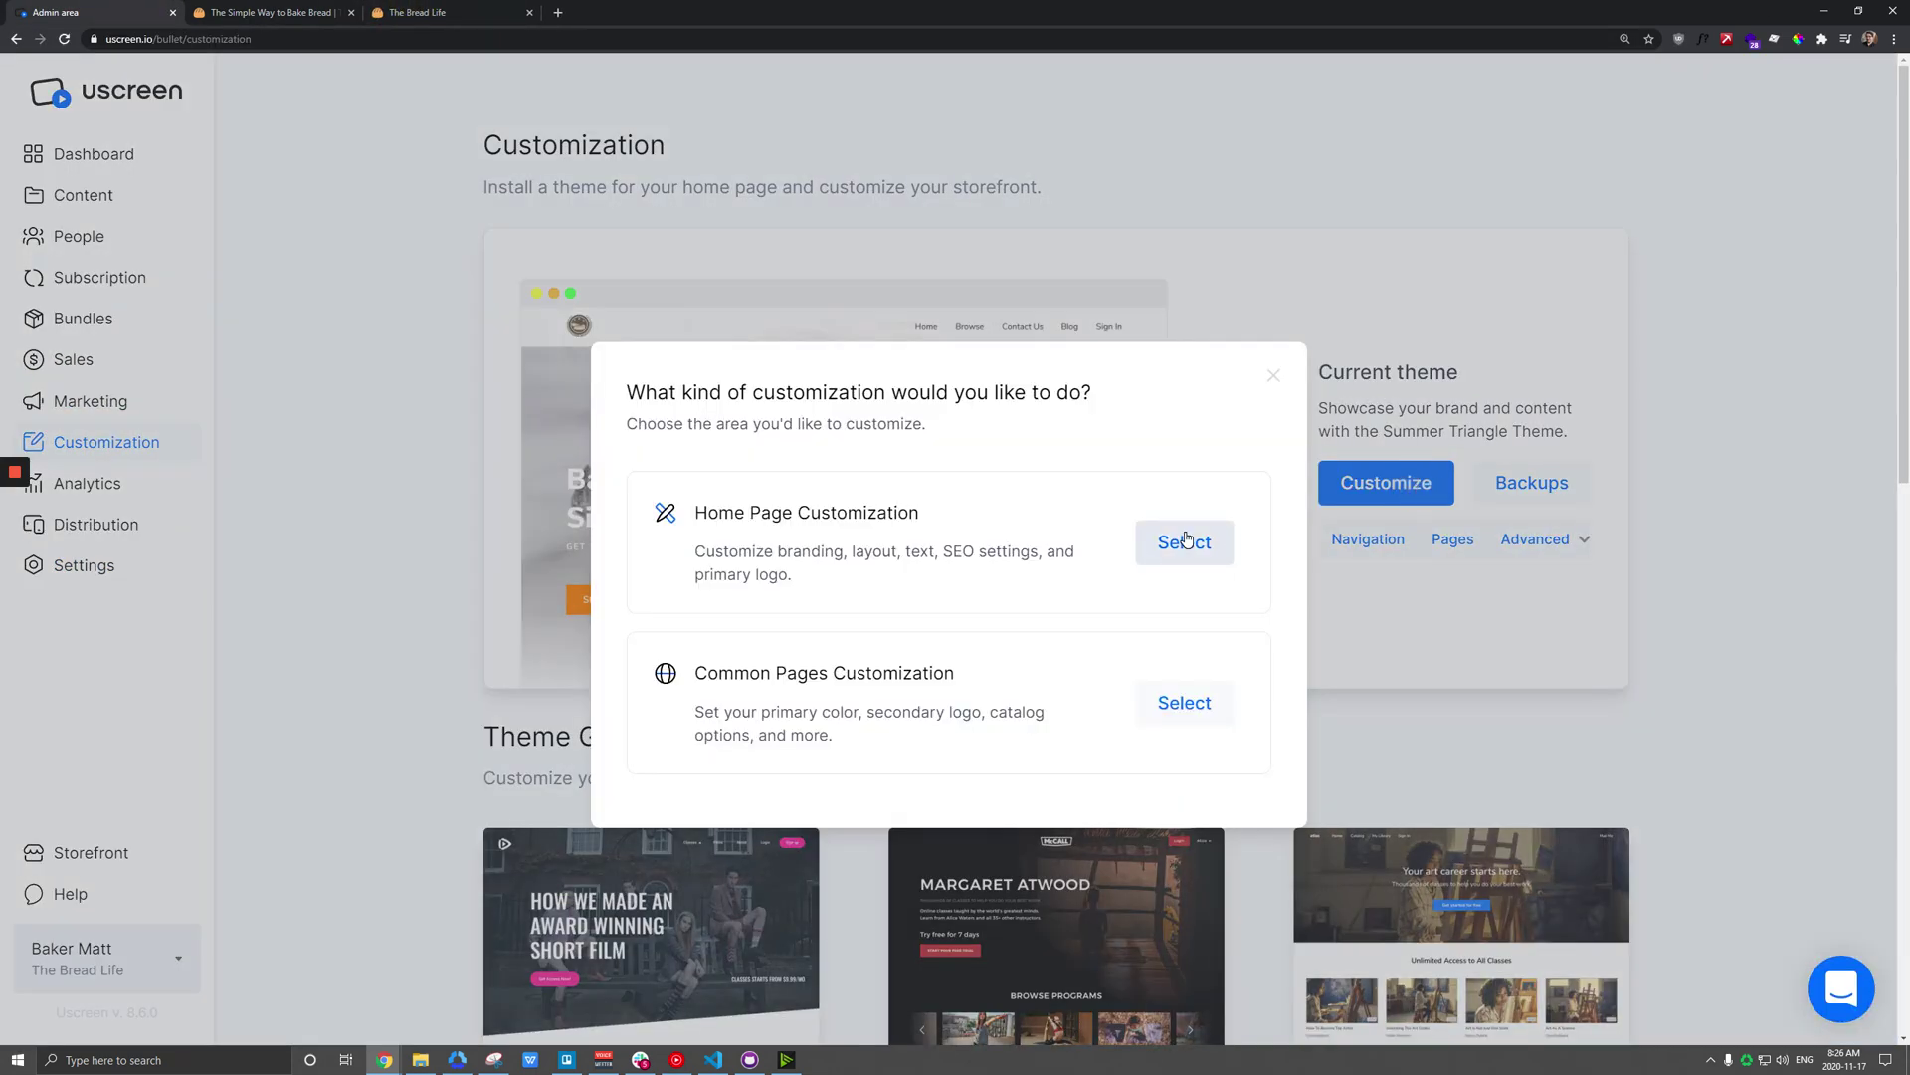
click(1186, 538)
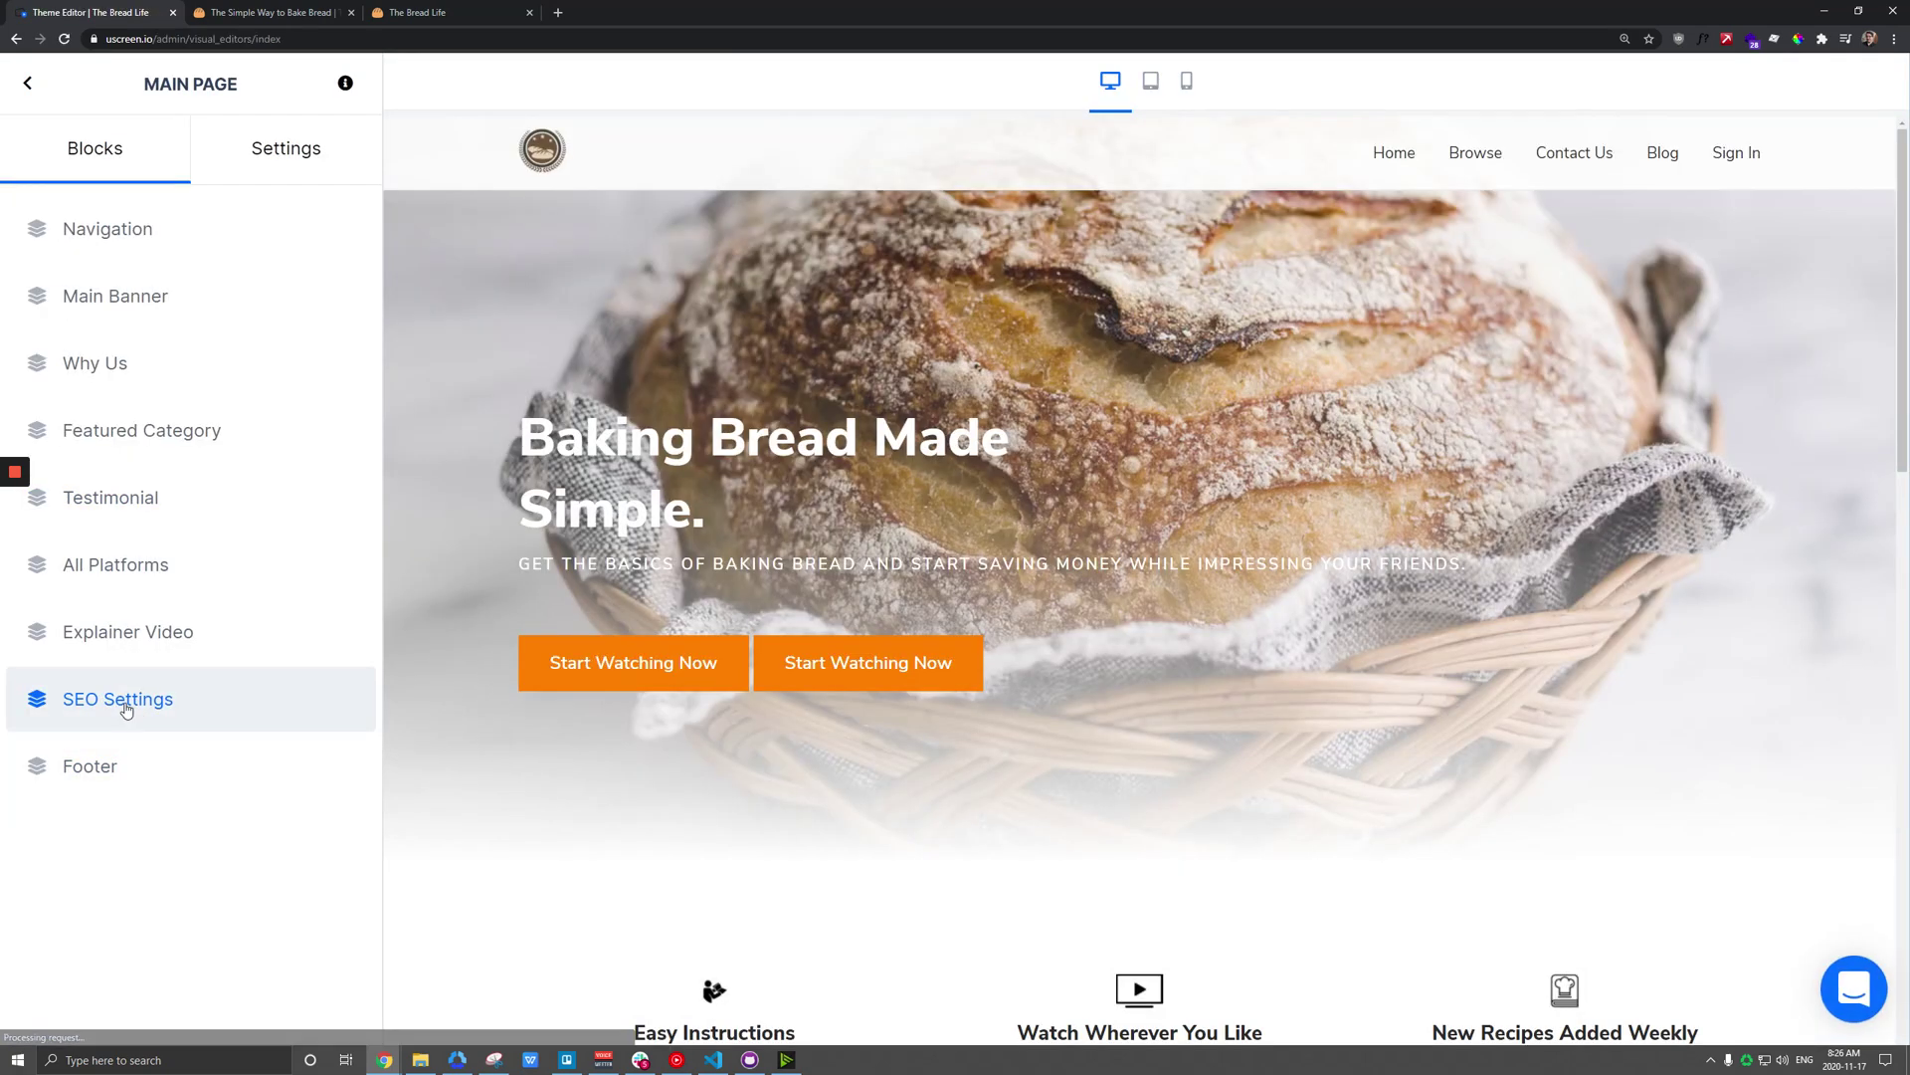
click(117, 761)
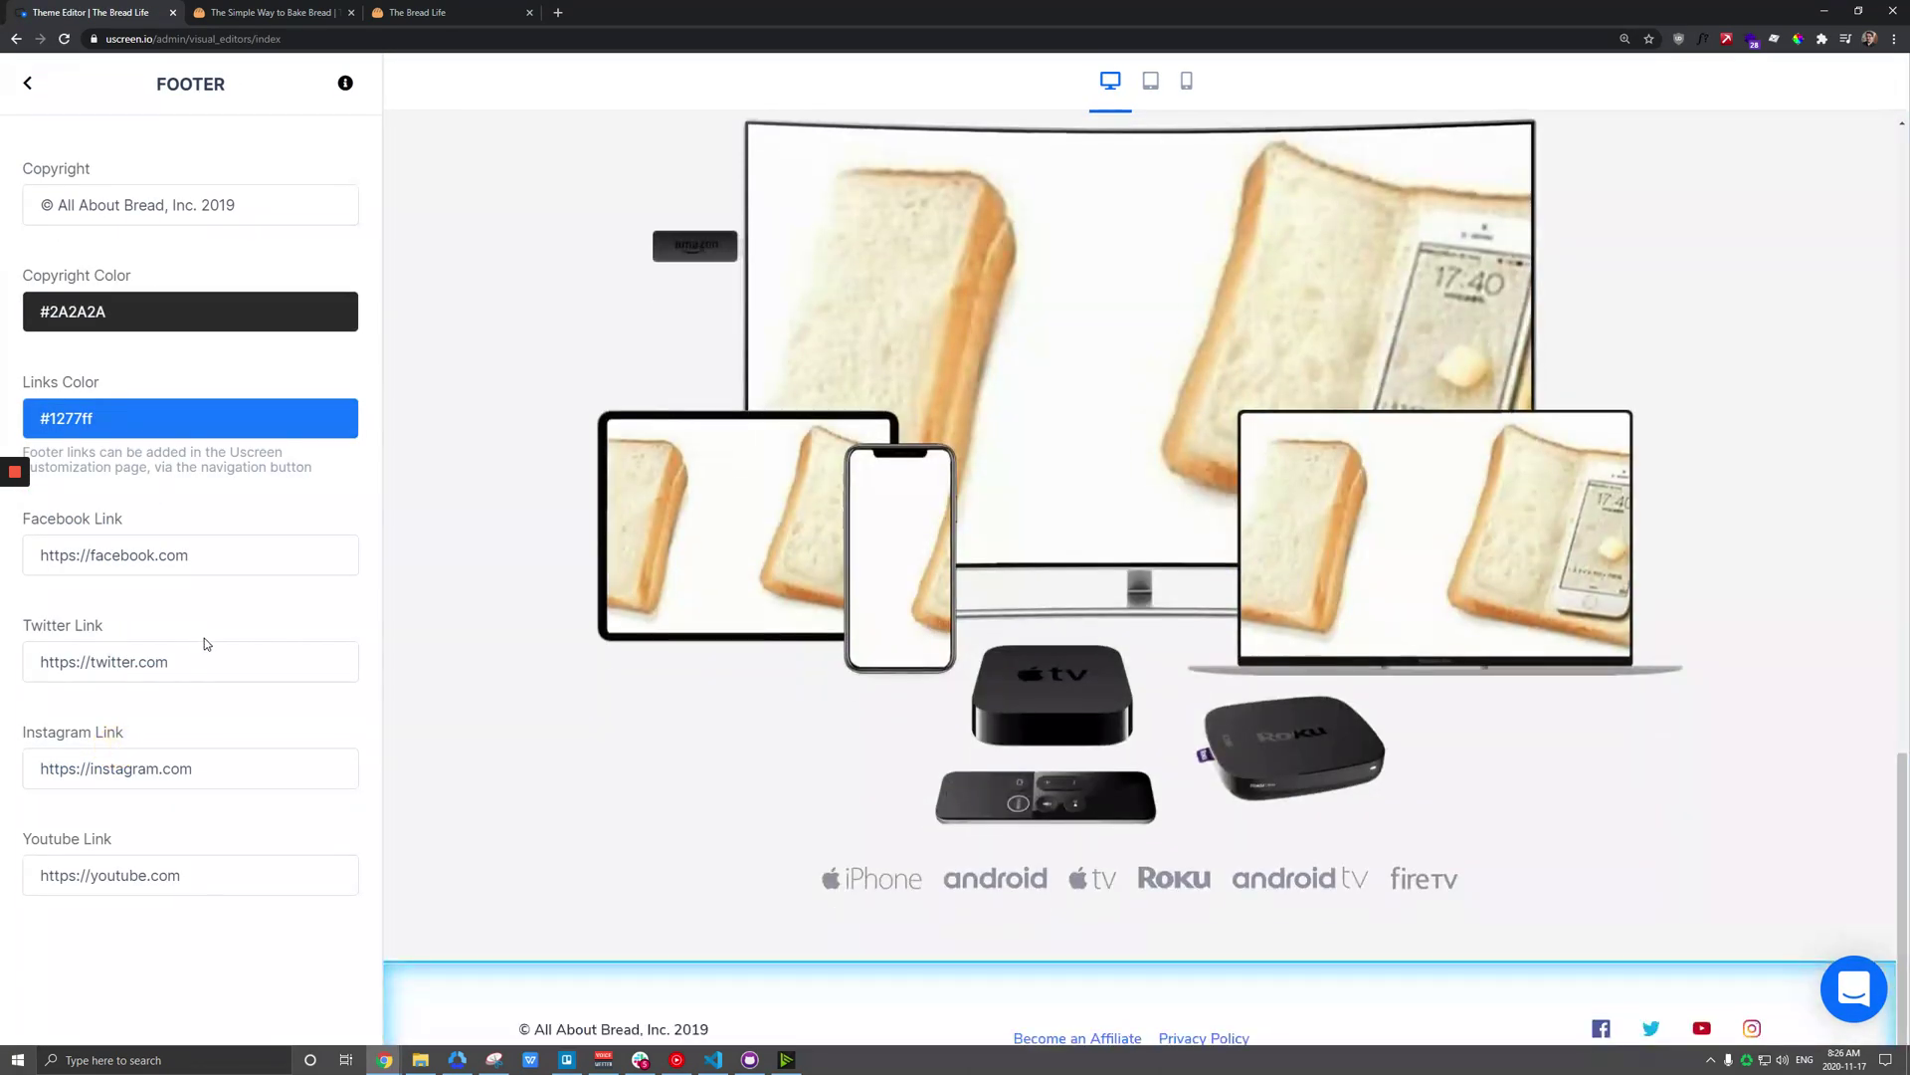
click(239, 554)
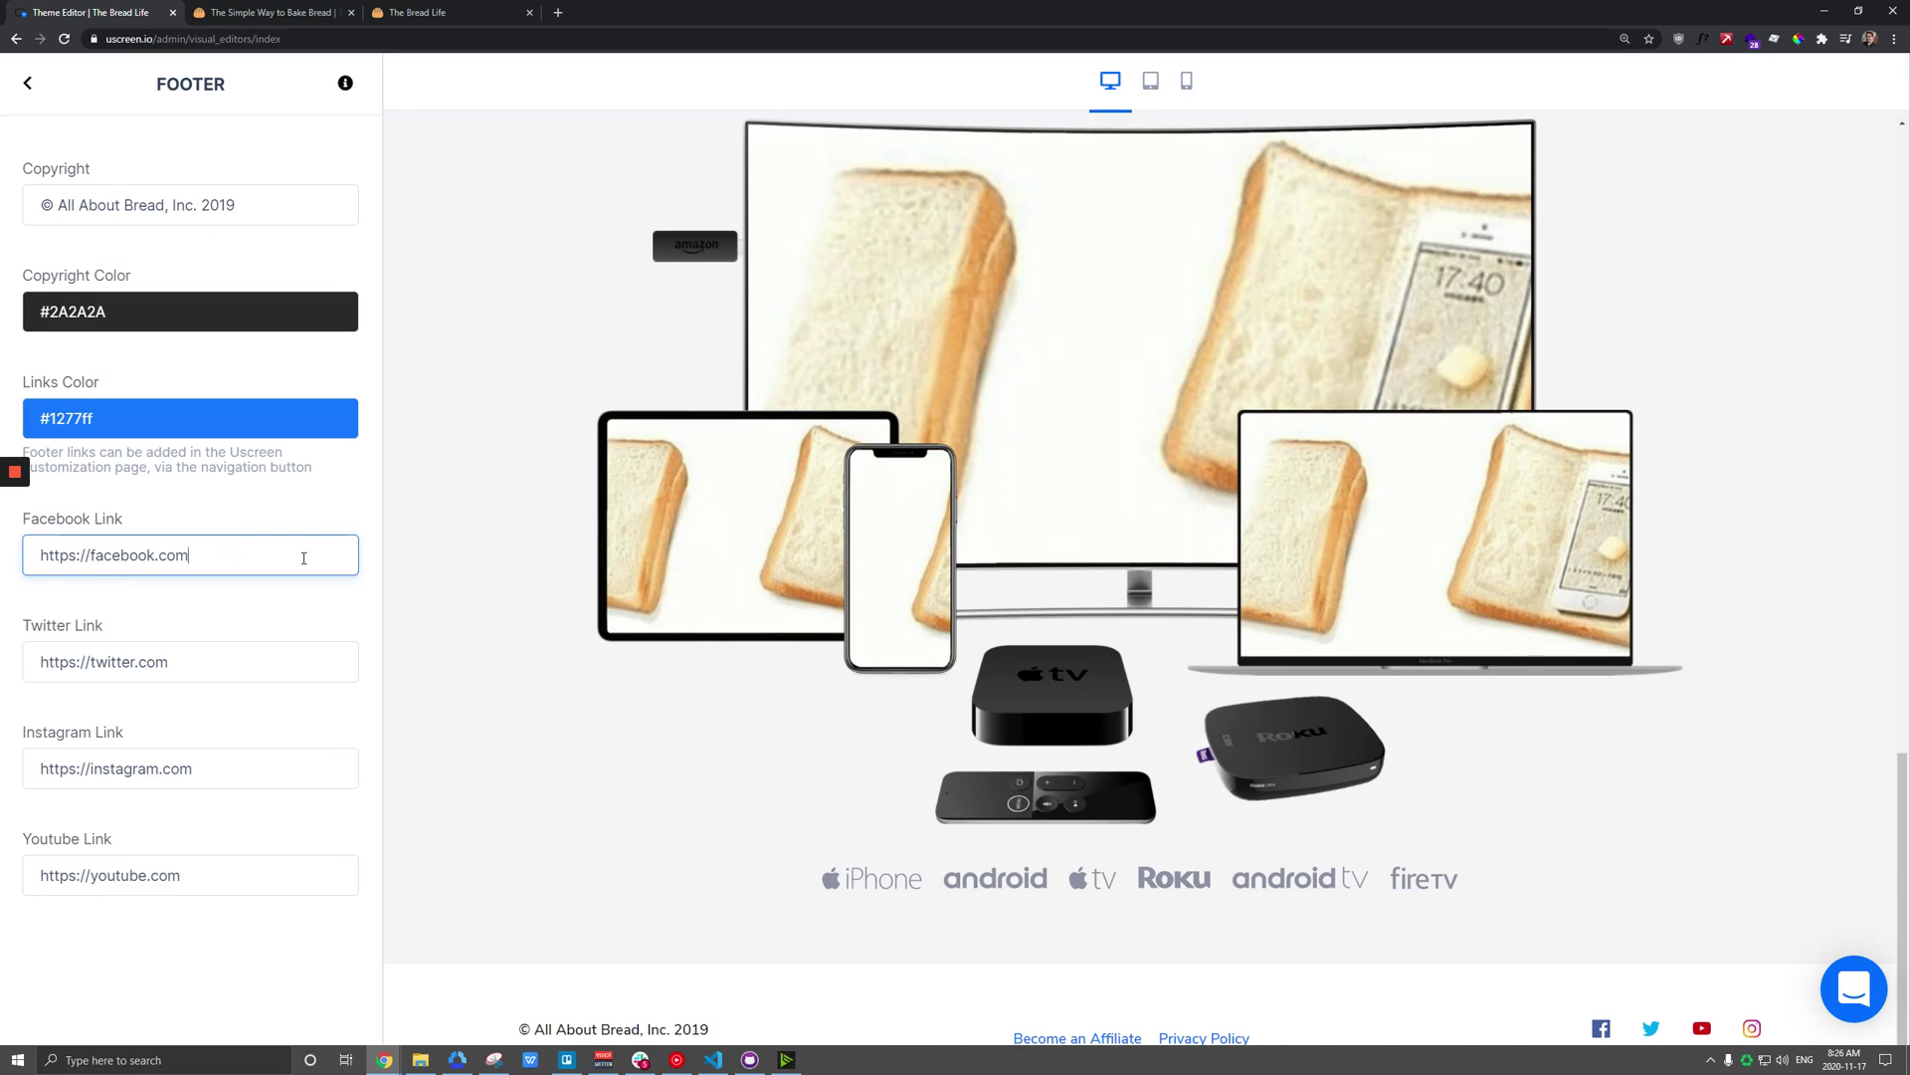
key(ctrl+a)
key(BackSpace)
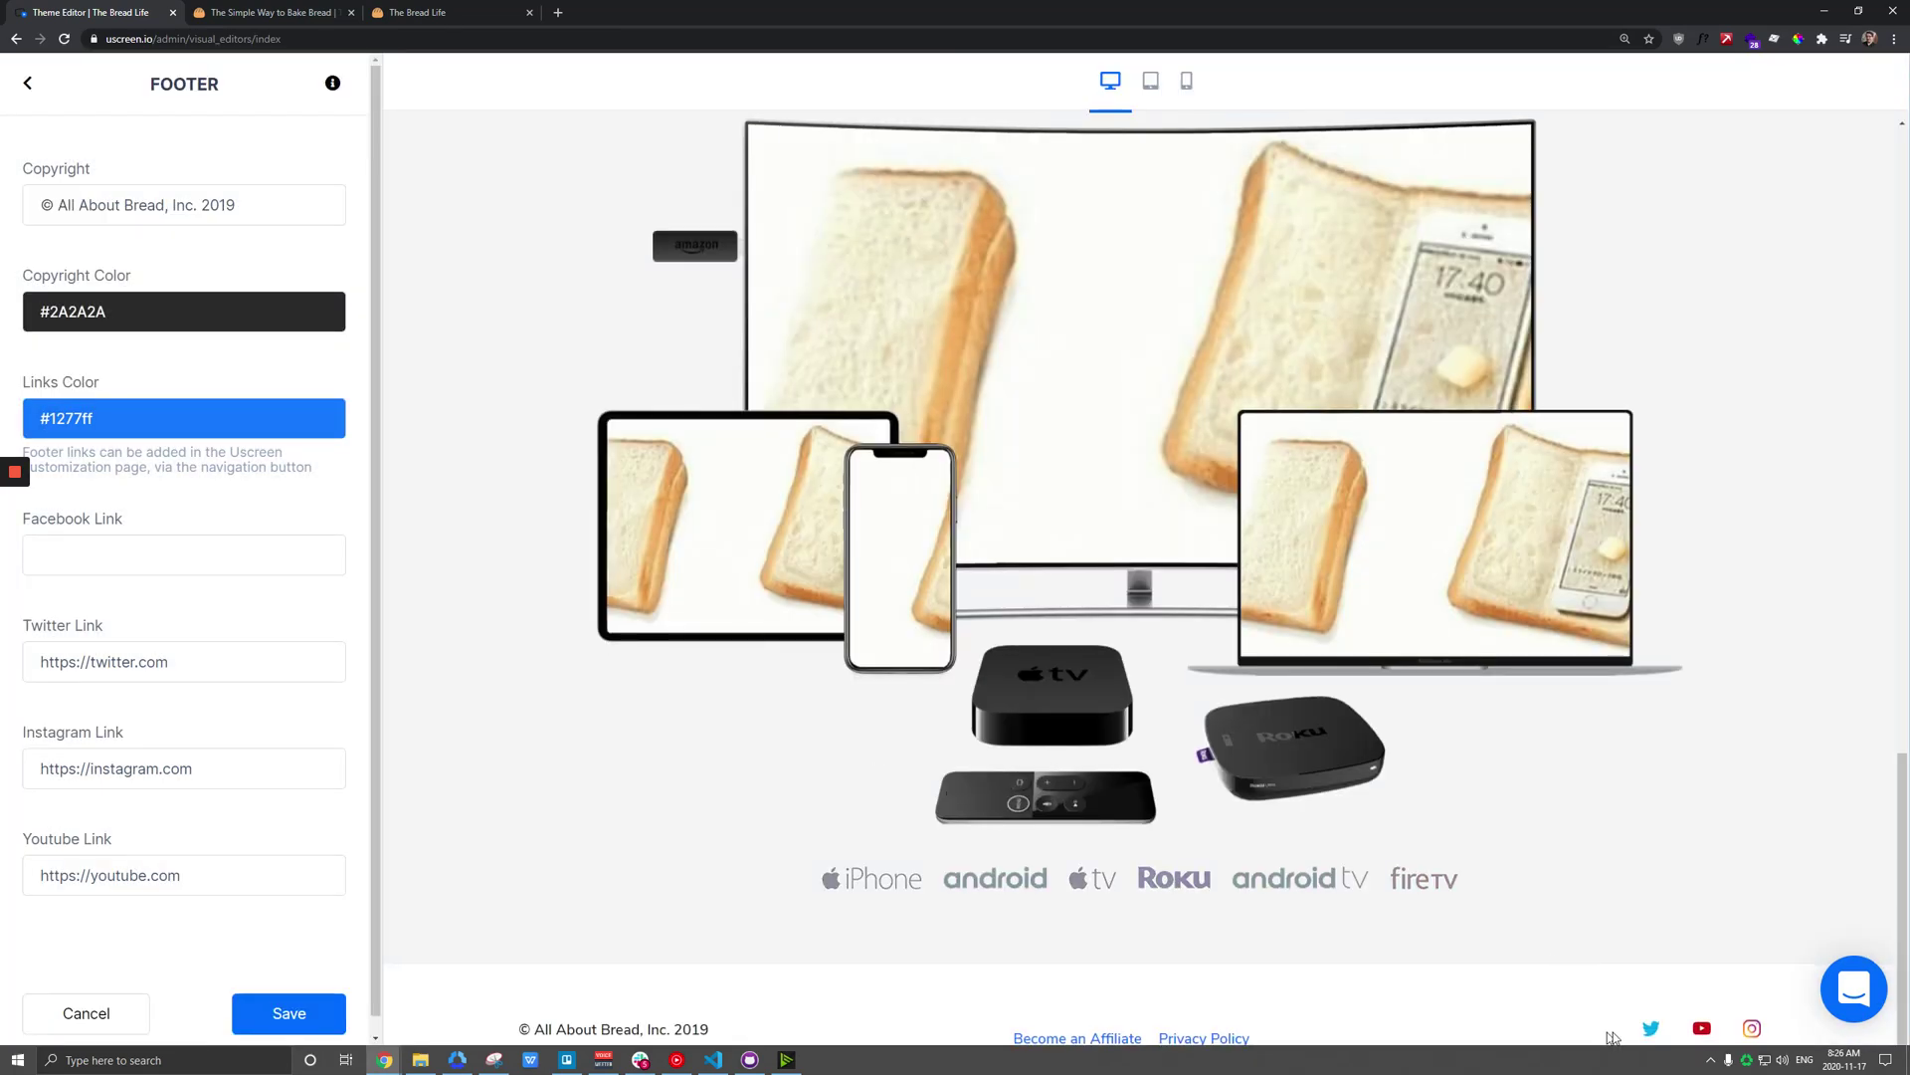
click(123, 551)
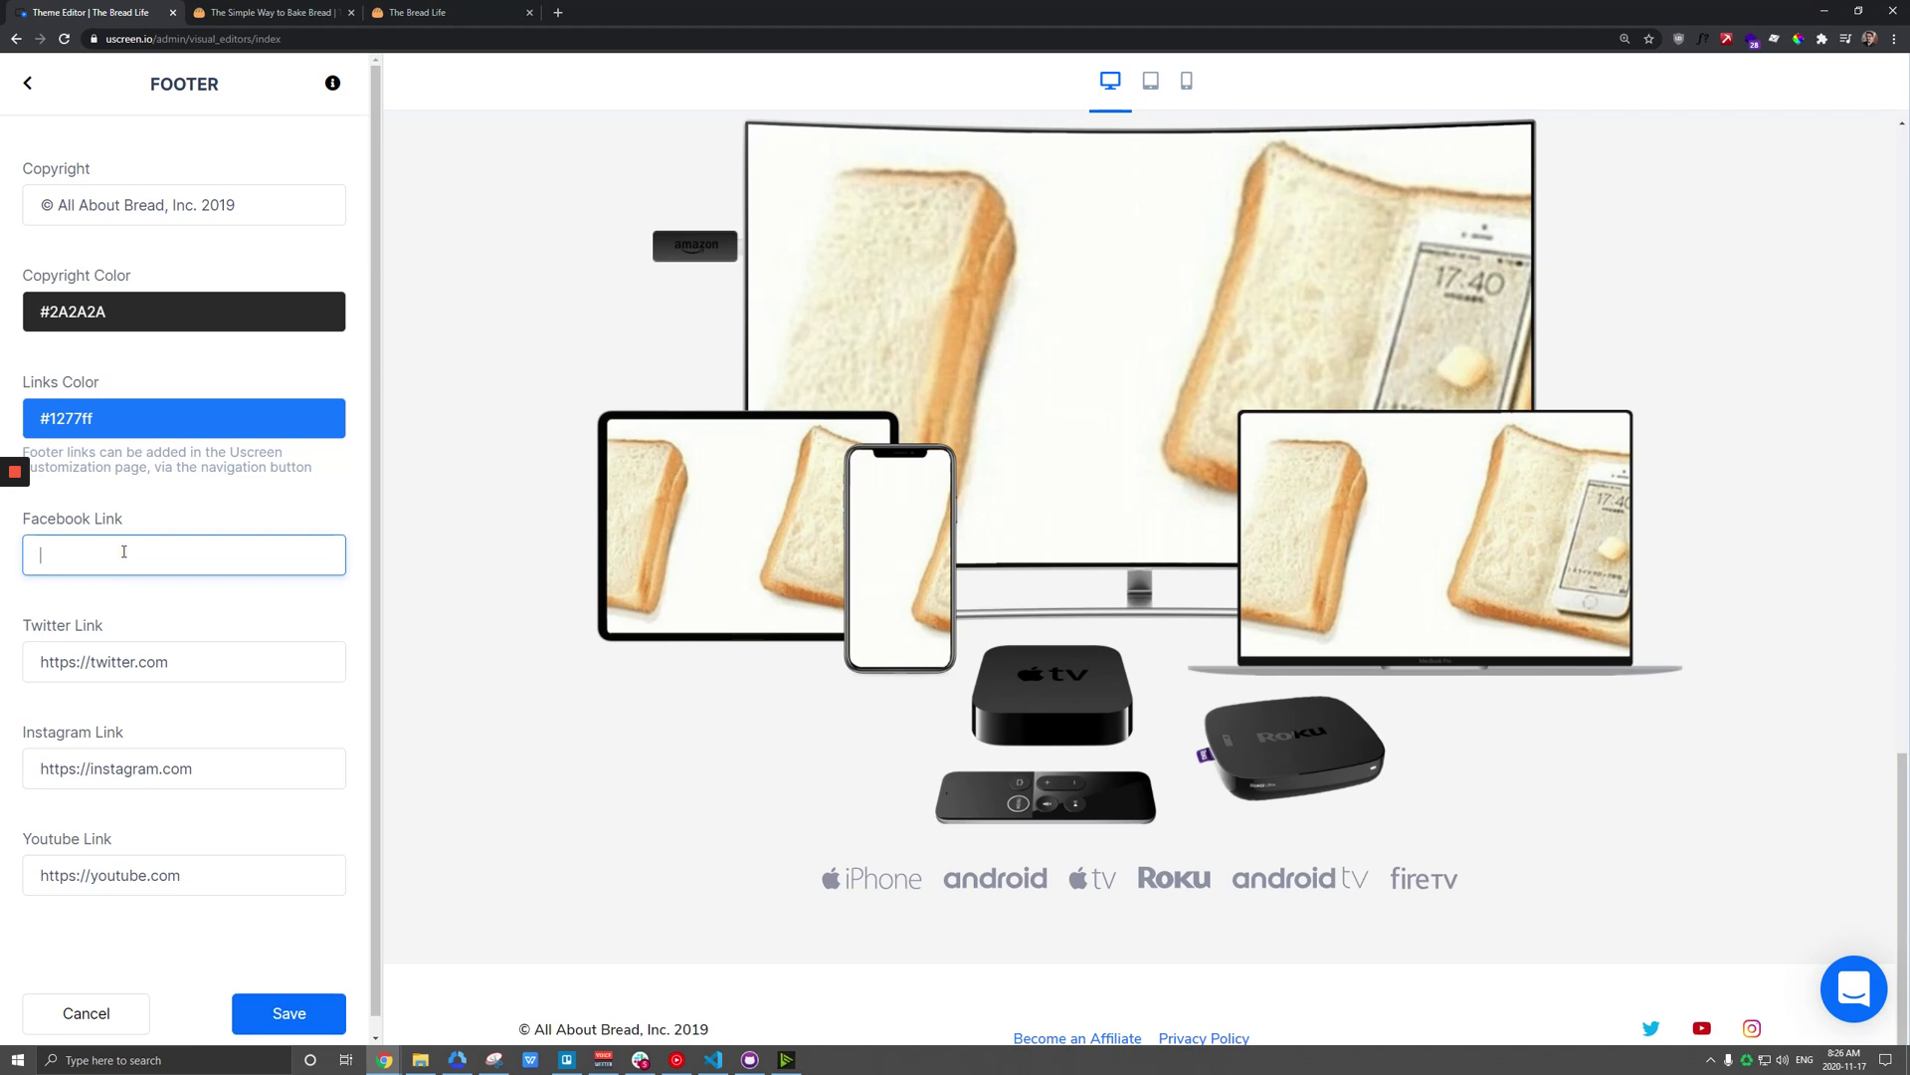
scroll(641, 631, down, 1)
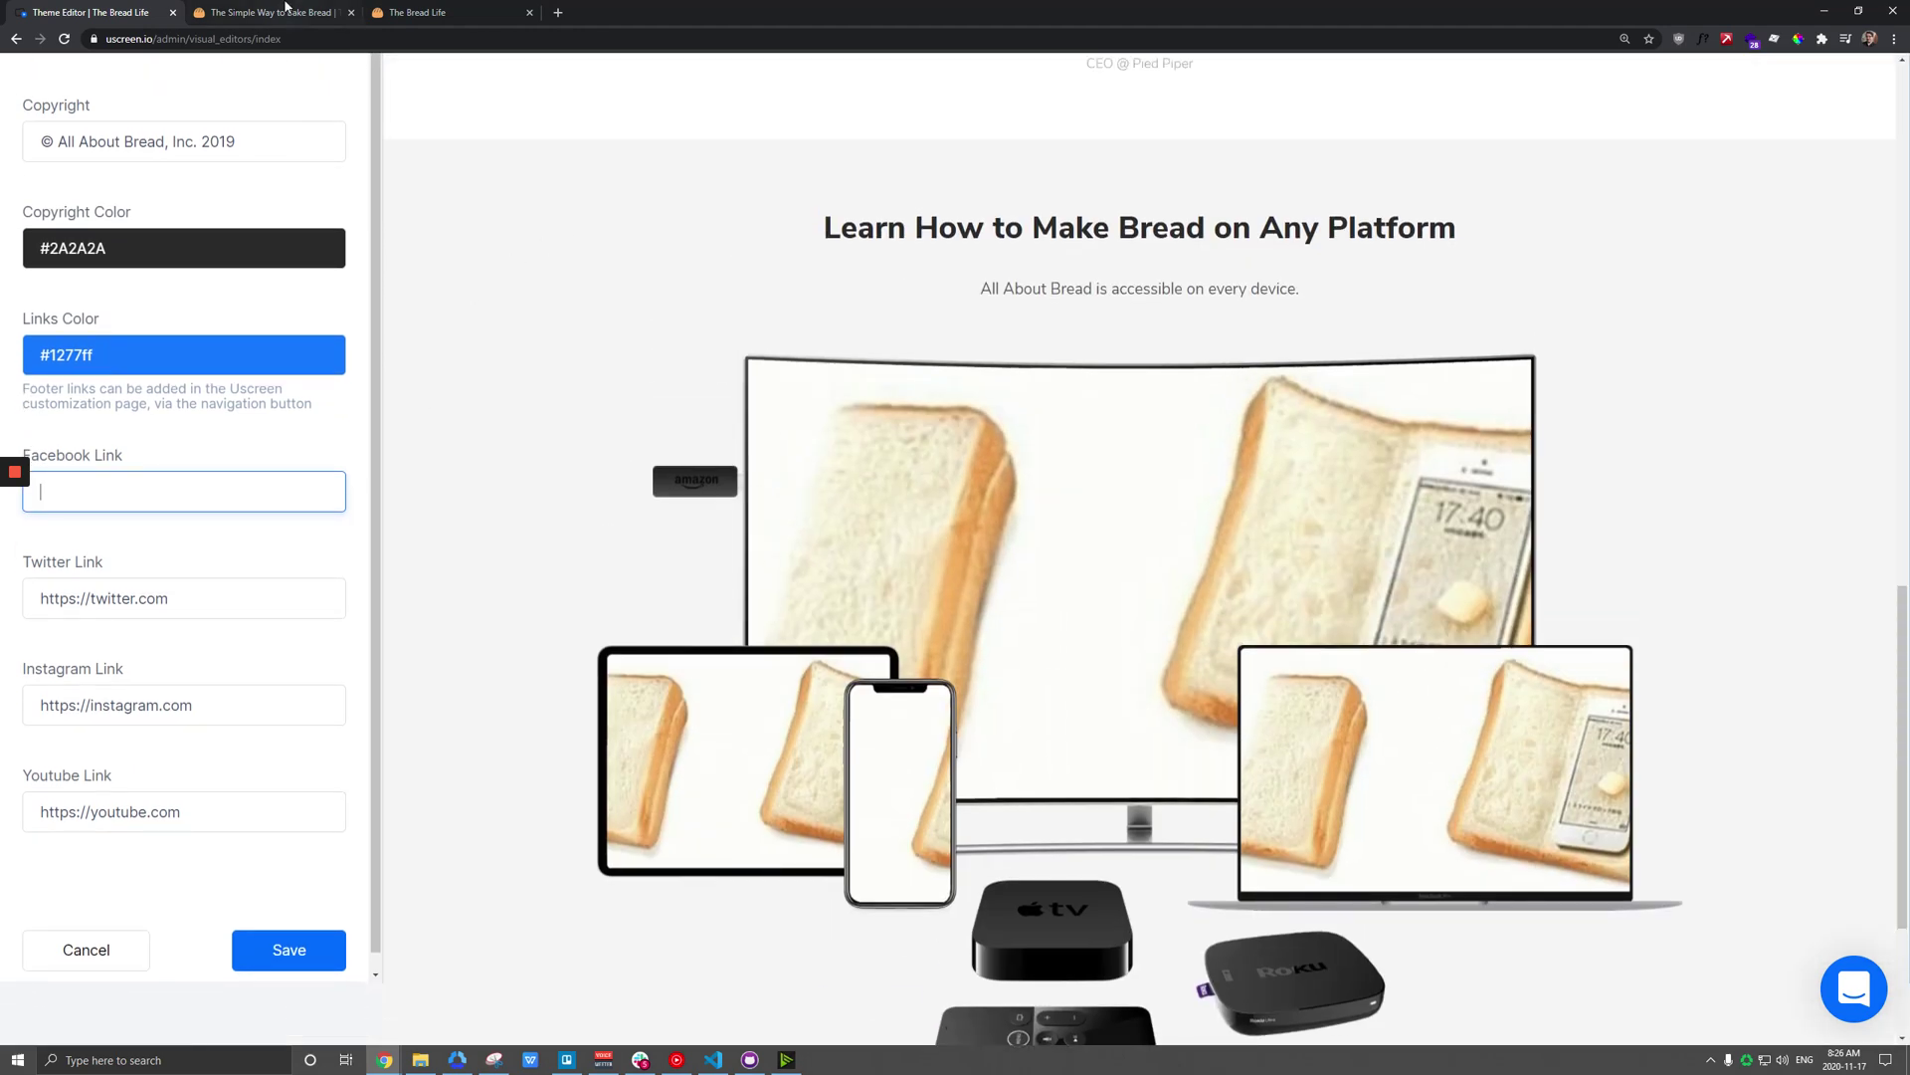
Step: On the live storefront, check where the android platform logo links
click(274, 12)
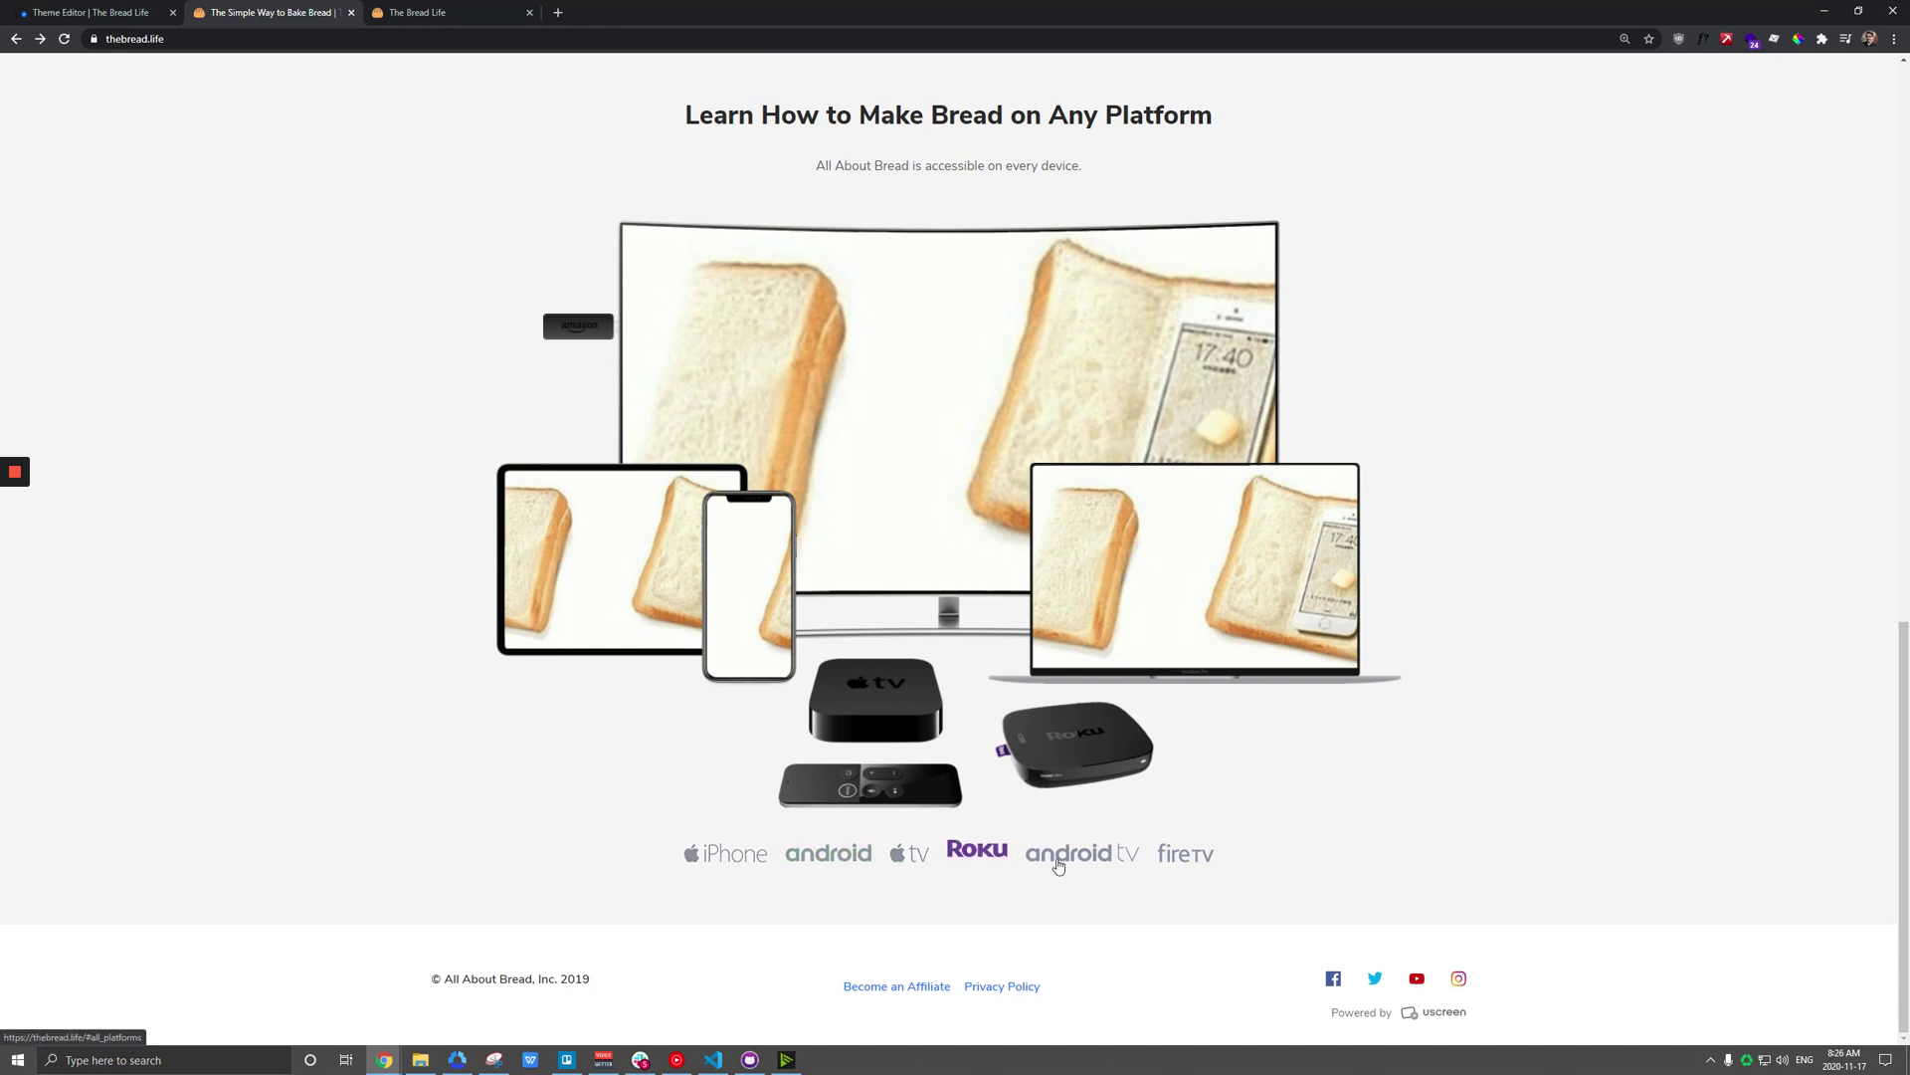
click(843, 858)
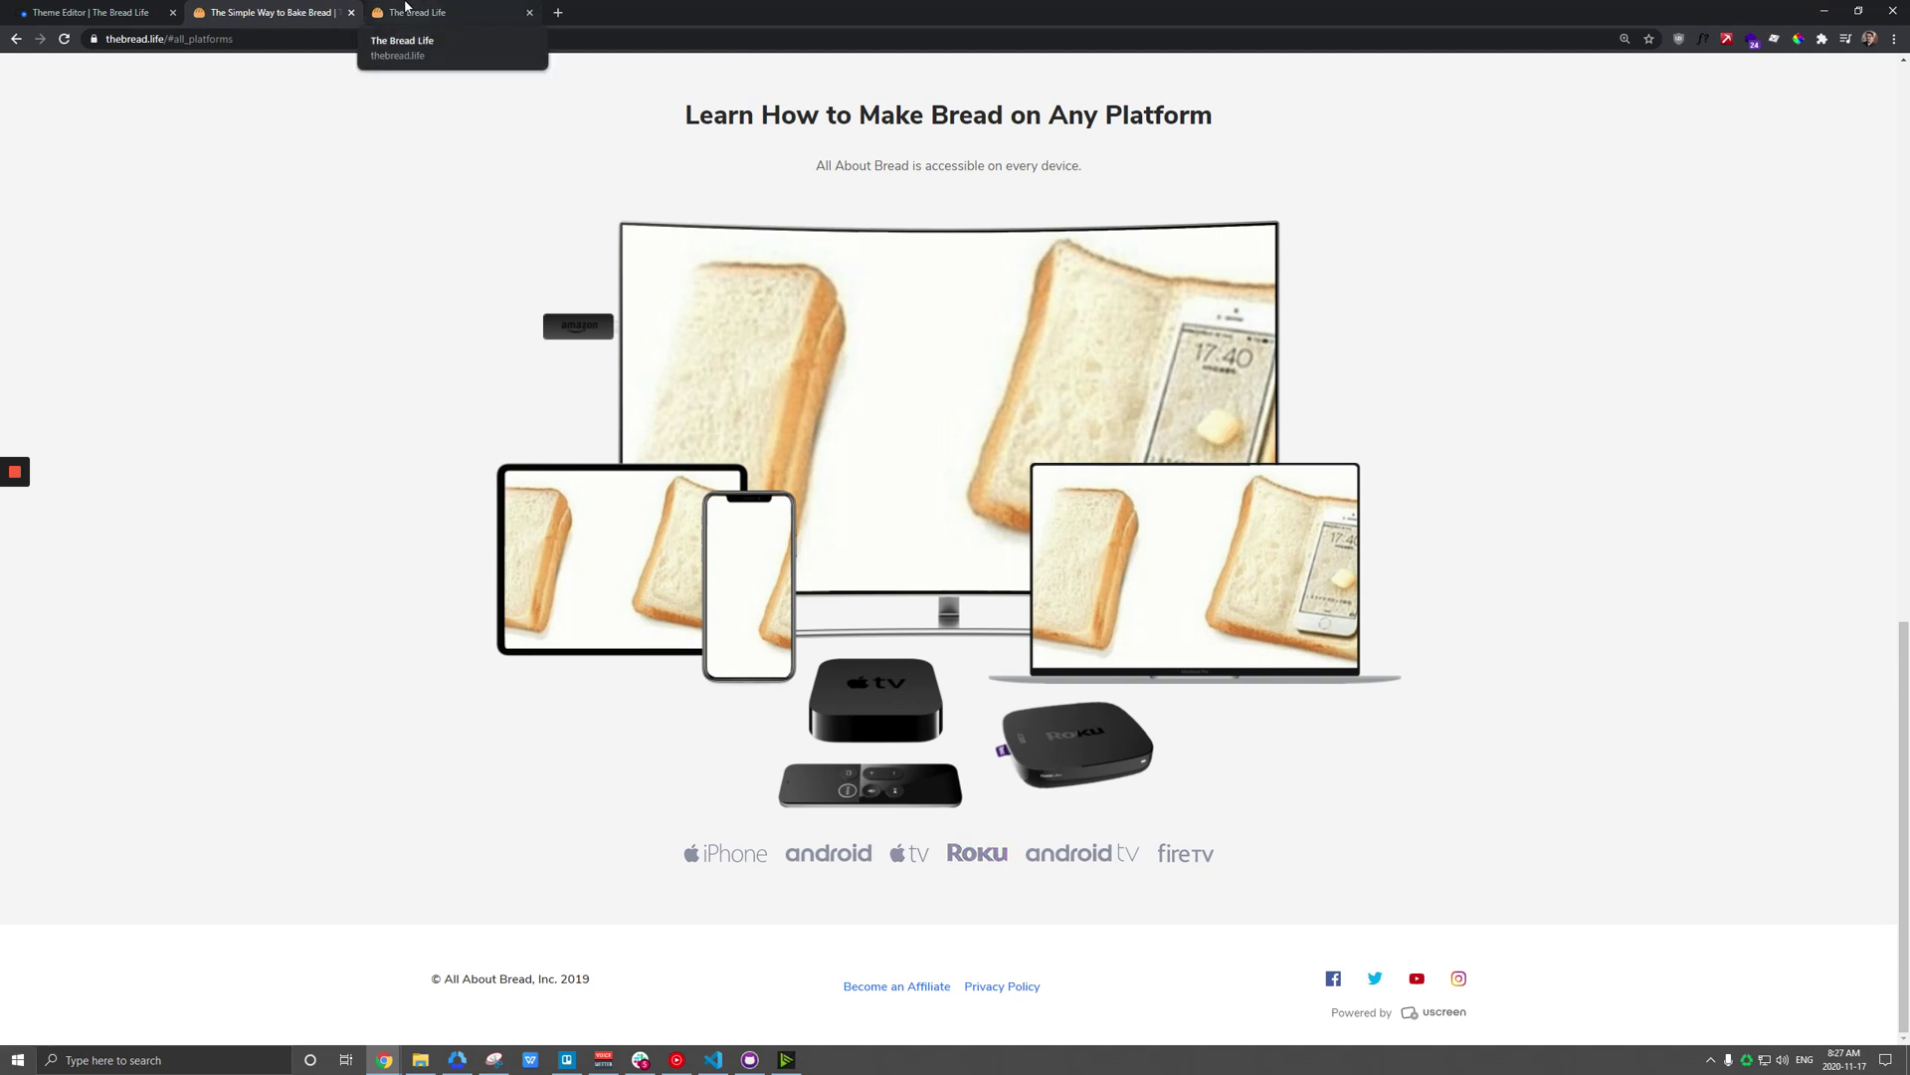
click(75, 10)
scroll(68, 145, up, 1)
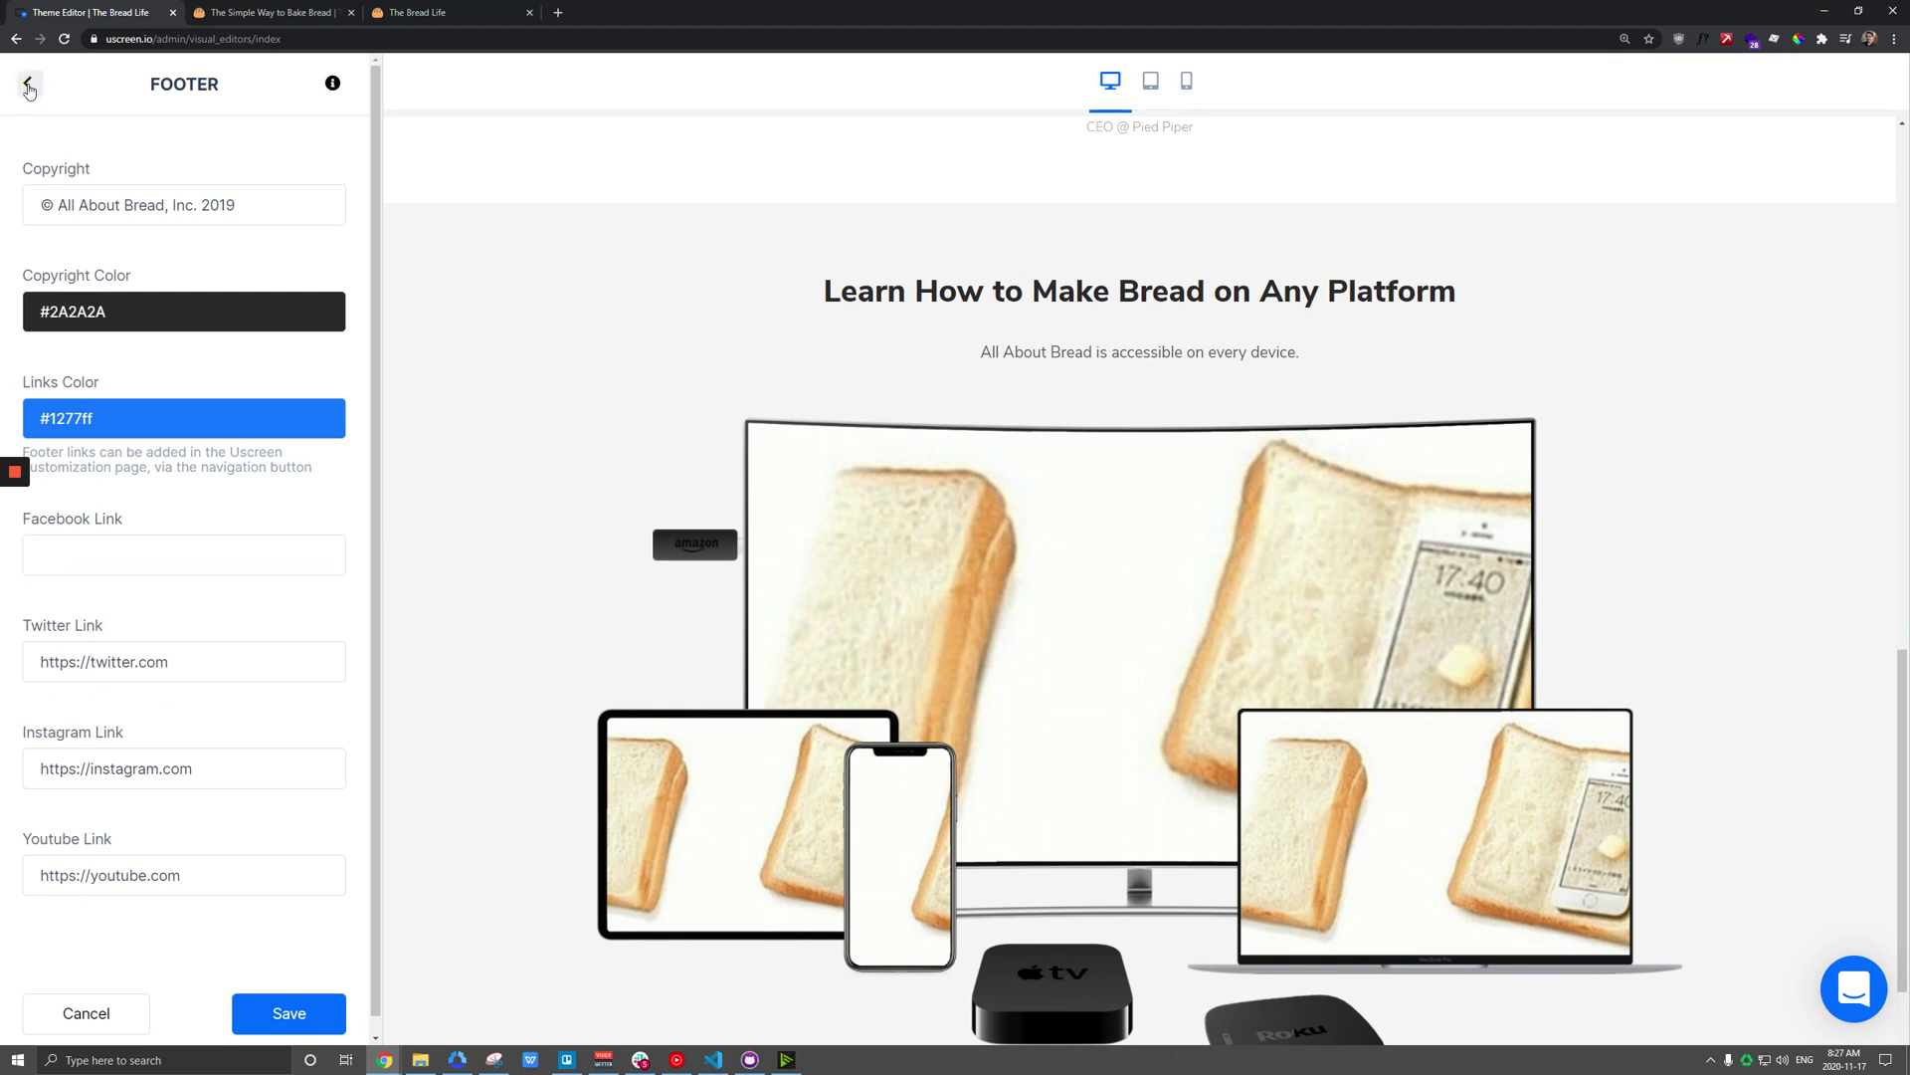
Step: Hide the Amazon, Fire TV and Android TV logos in the All Platforms block
click(28, 80)
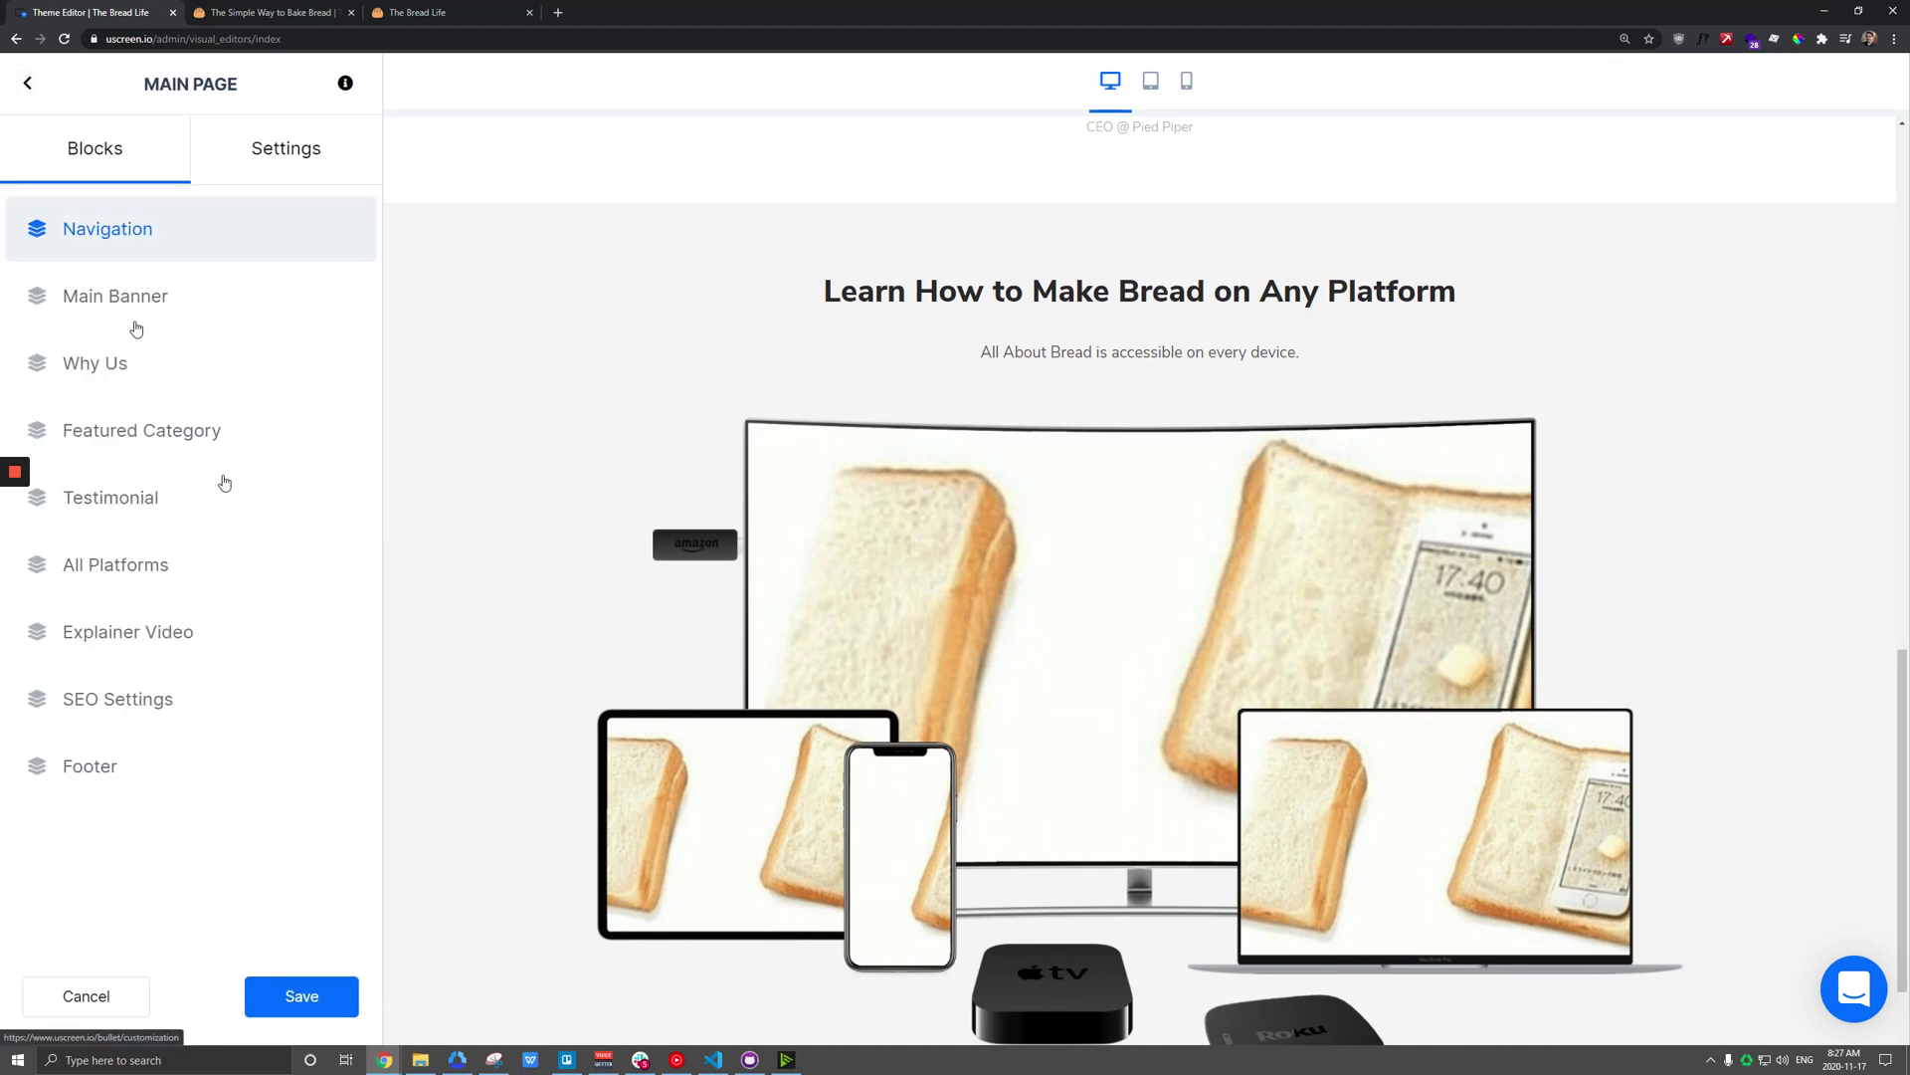
click(144, 562)
scroll(249, 513, down, 4)
scroll(253, 503, down, 3)
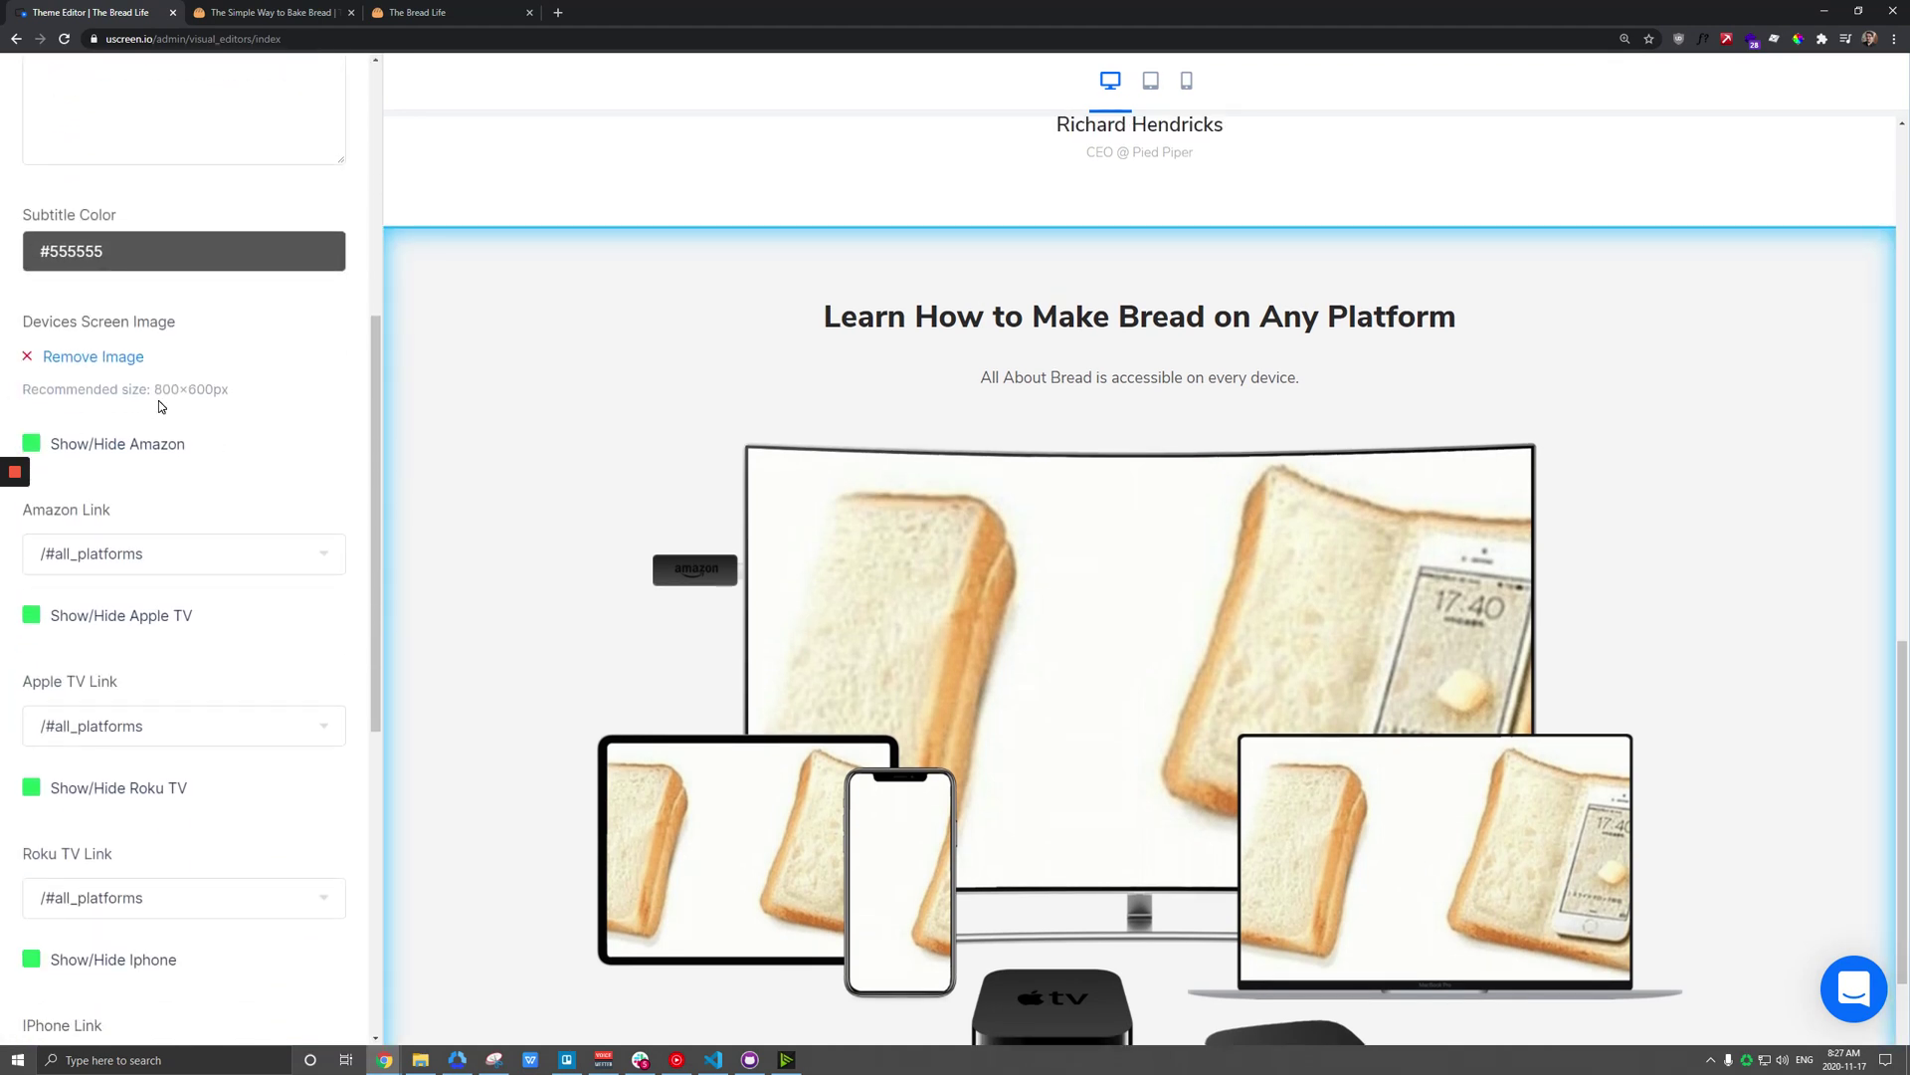
scroll(750, 514, down, 3)
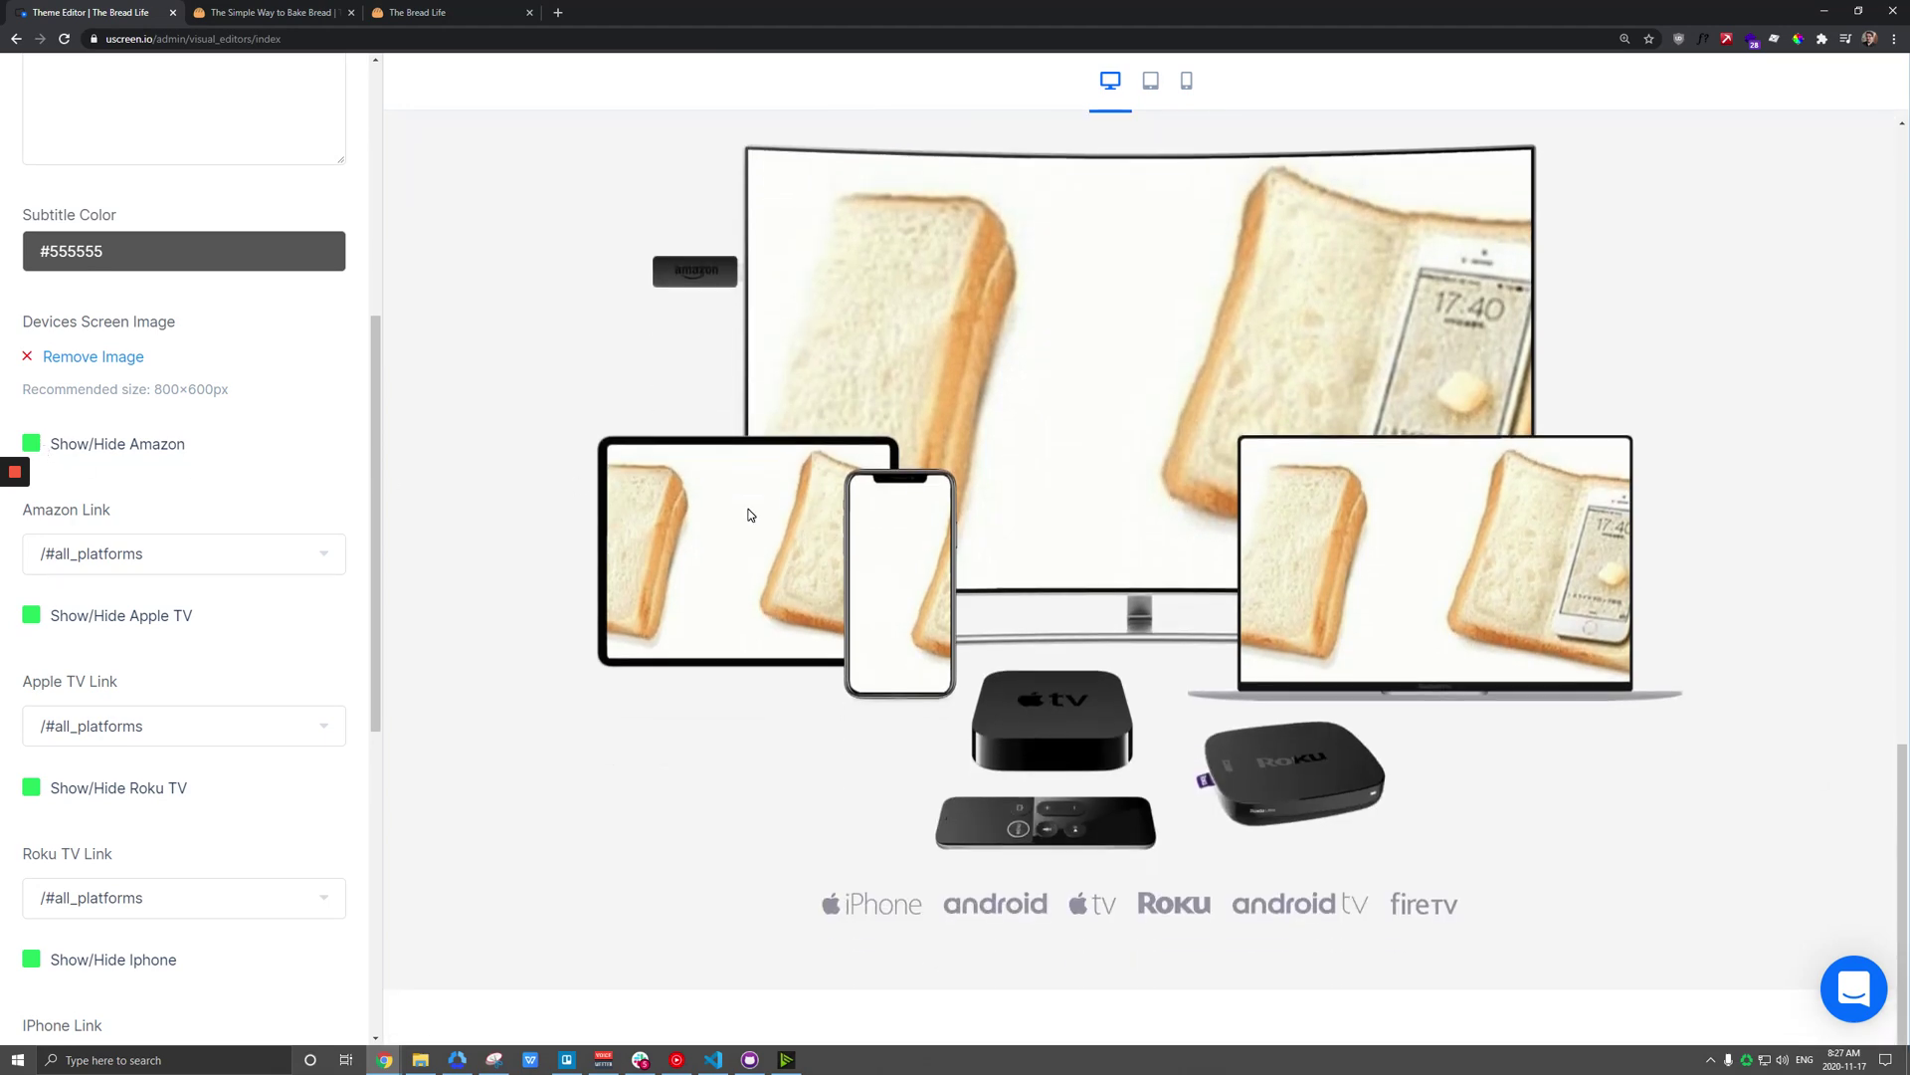
click(80, 454)
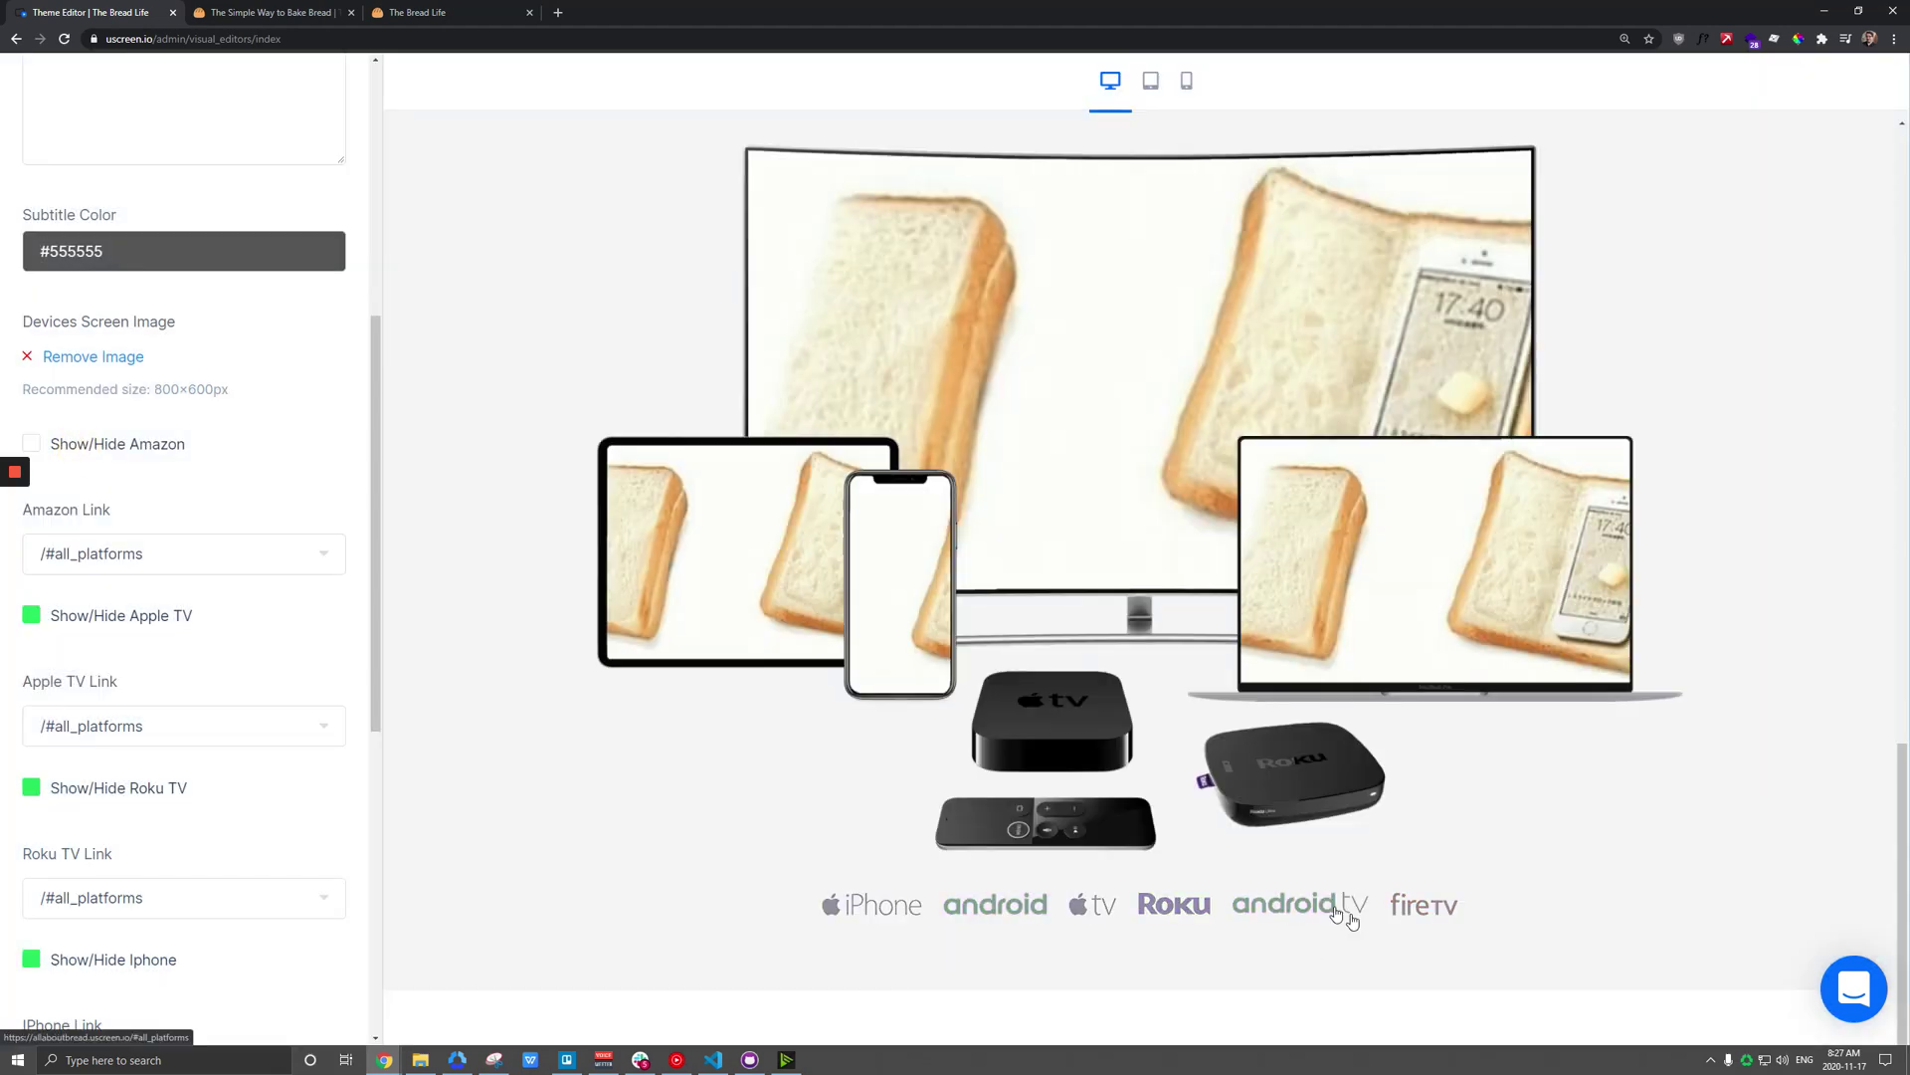
scroll(121, 507, down, 7)
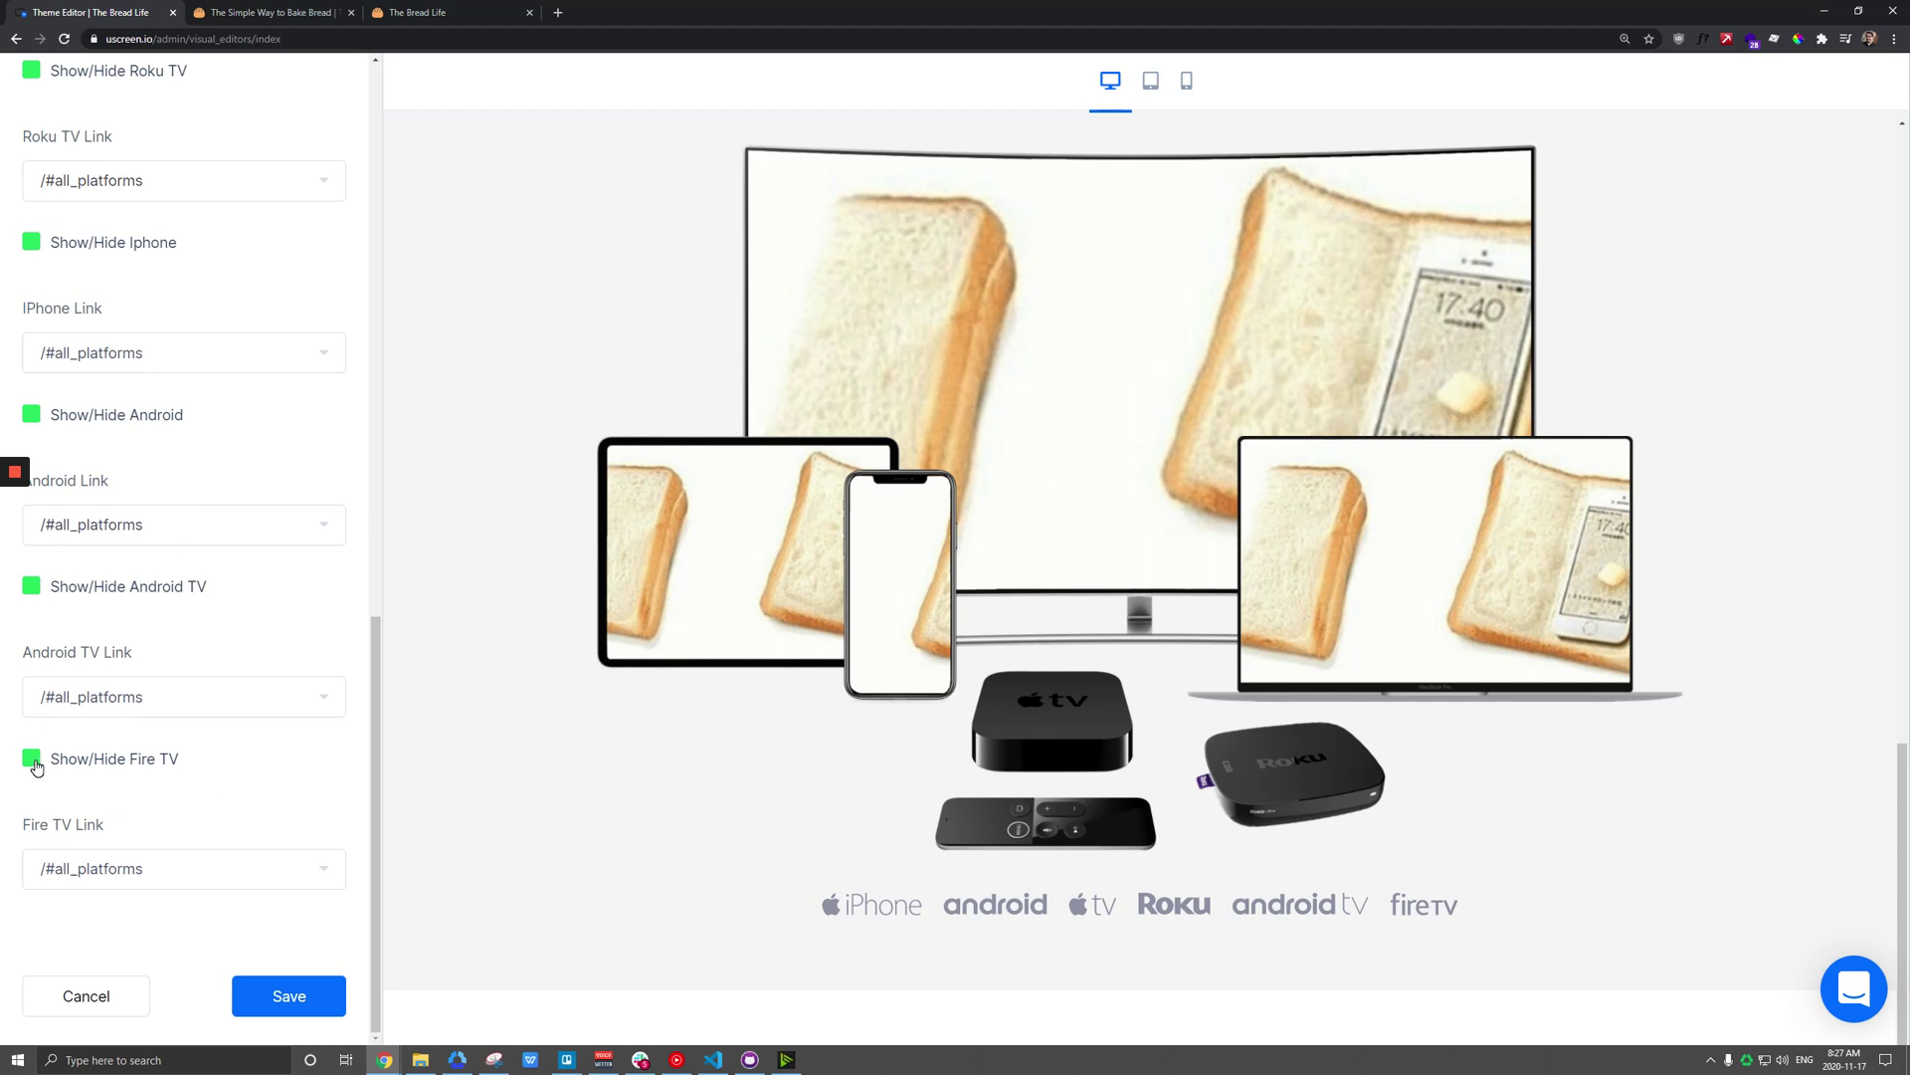
click(35, 762)
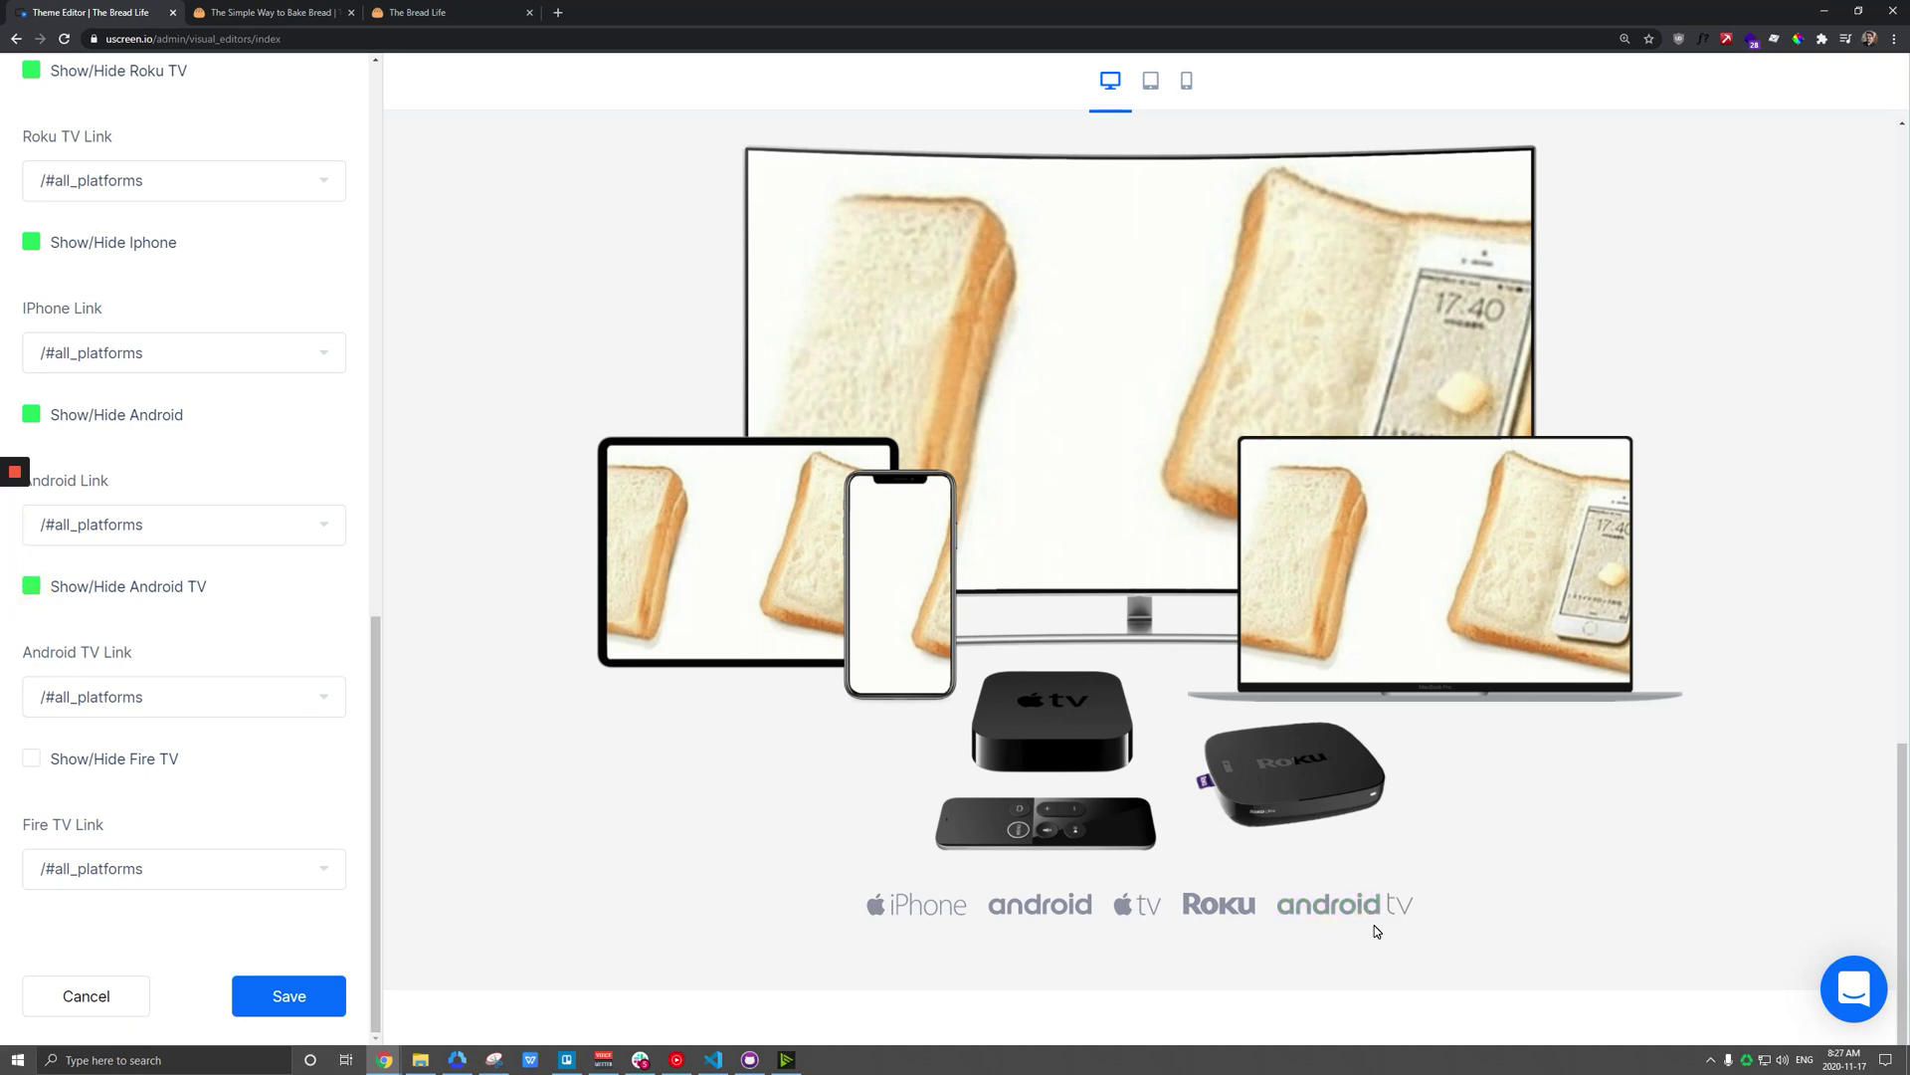
click(33, 586)
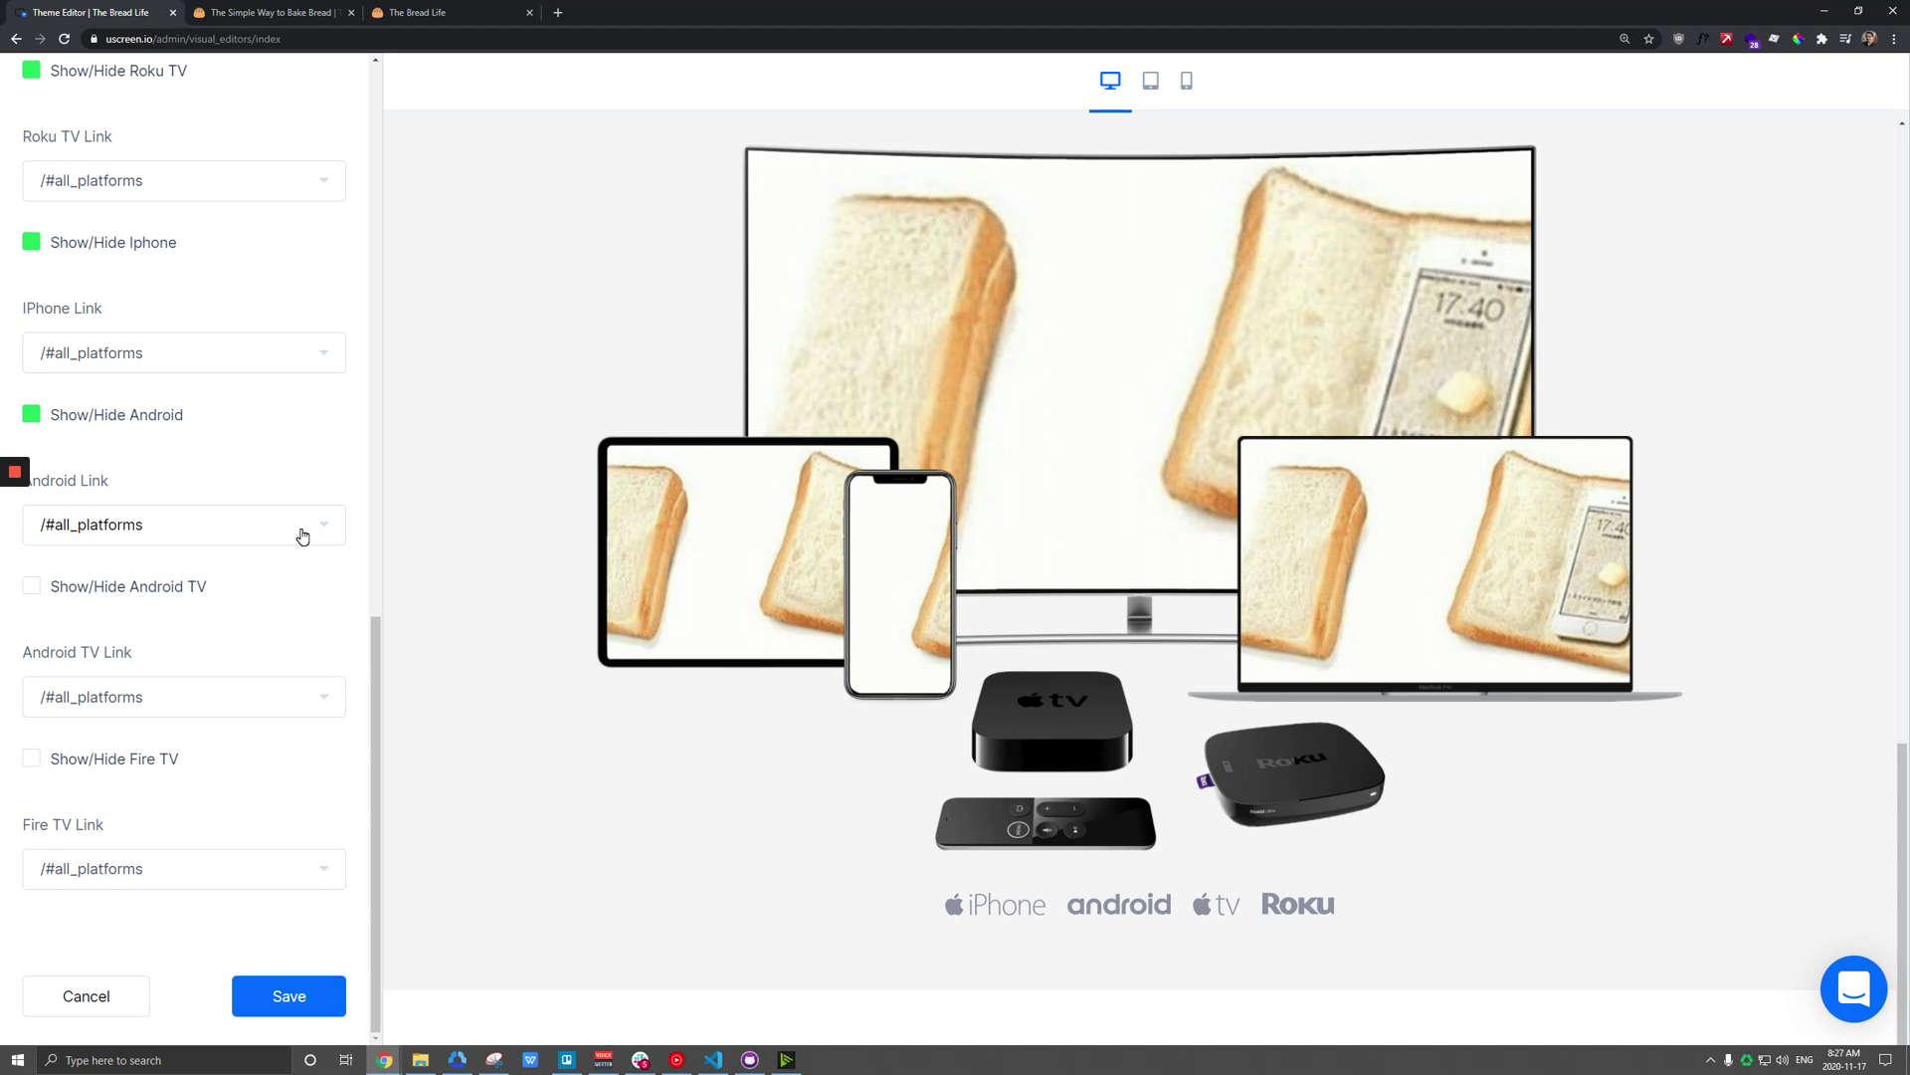
Step: Look through the destination choices for the Android link, leaving the link unchanged
click(302, 537)
scroll(245, 602, down, 2)
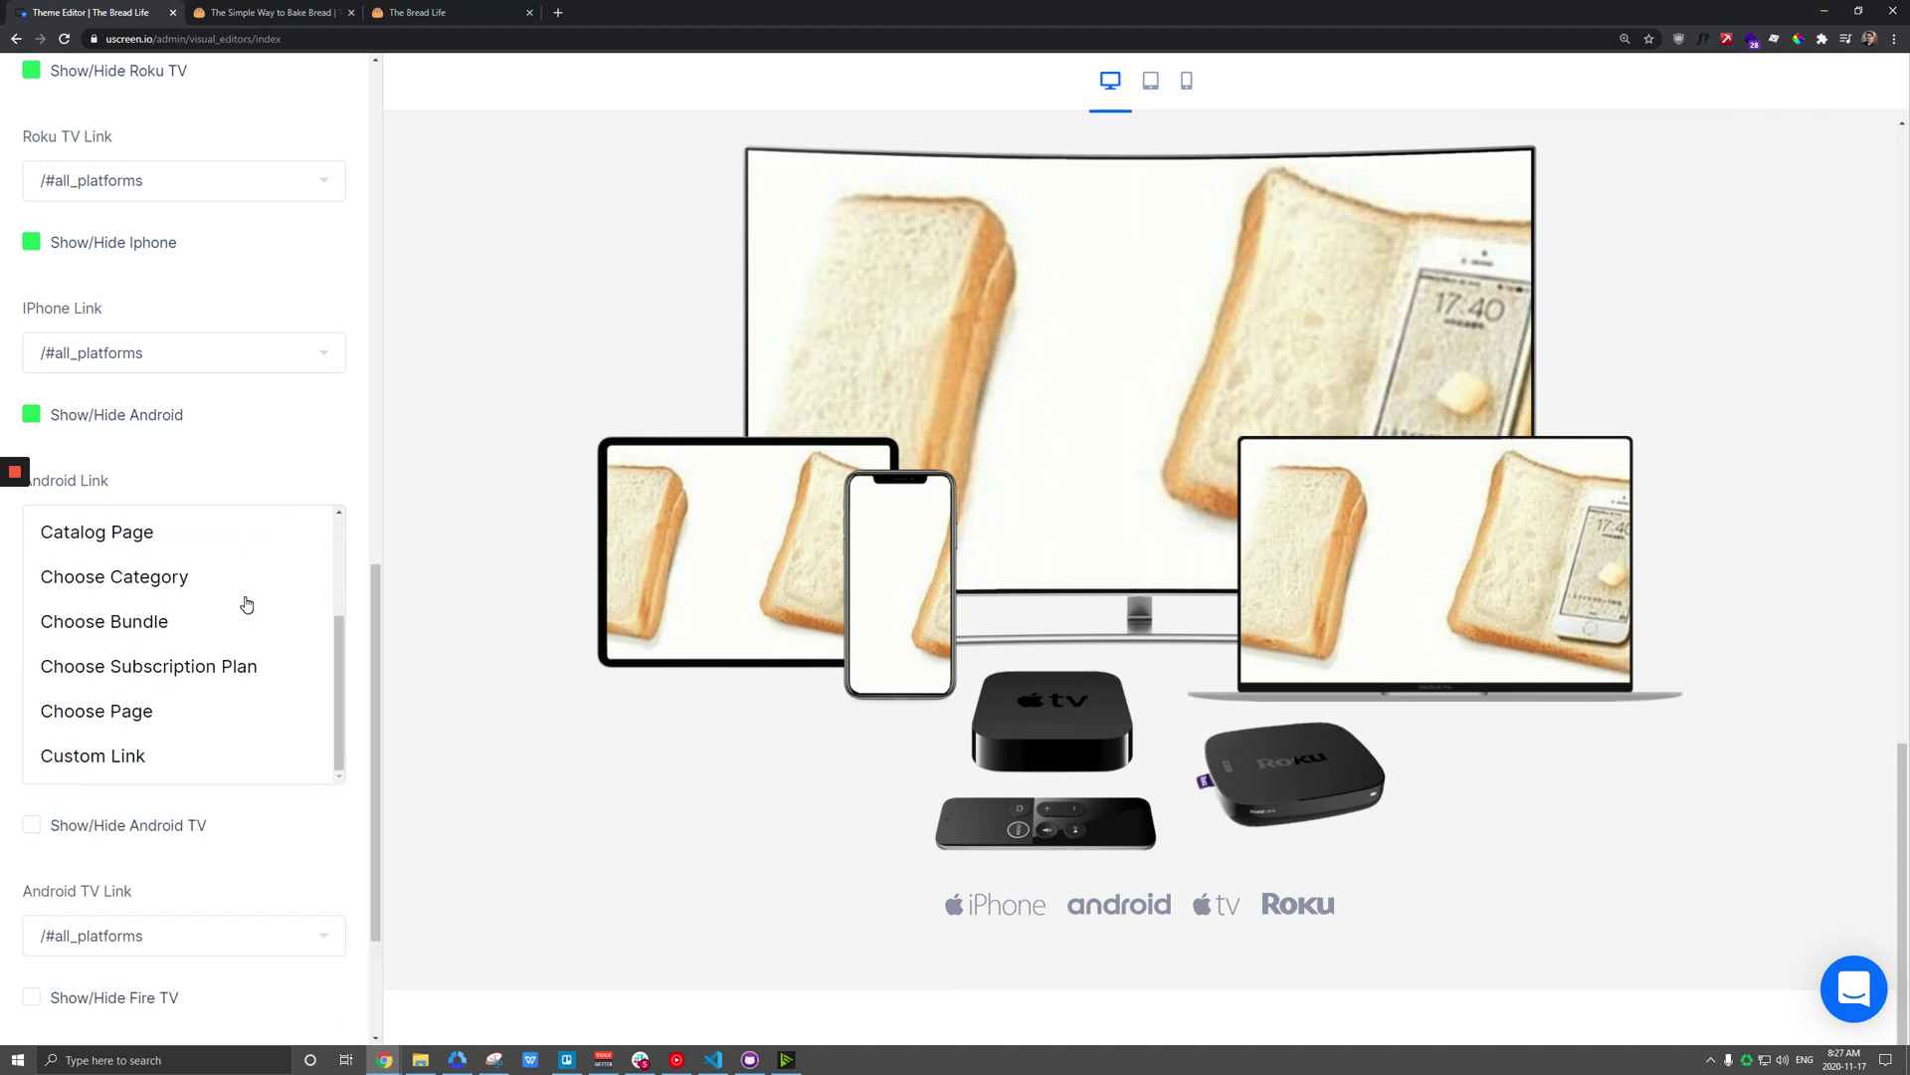
scroll(150, 737, up, 4)
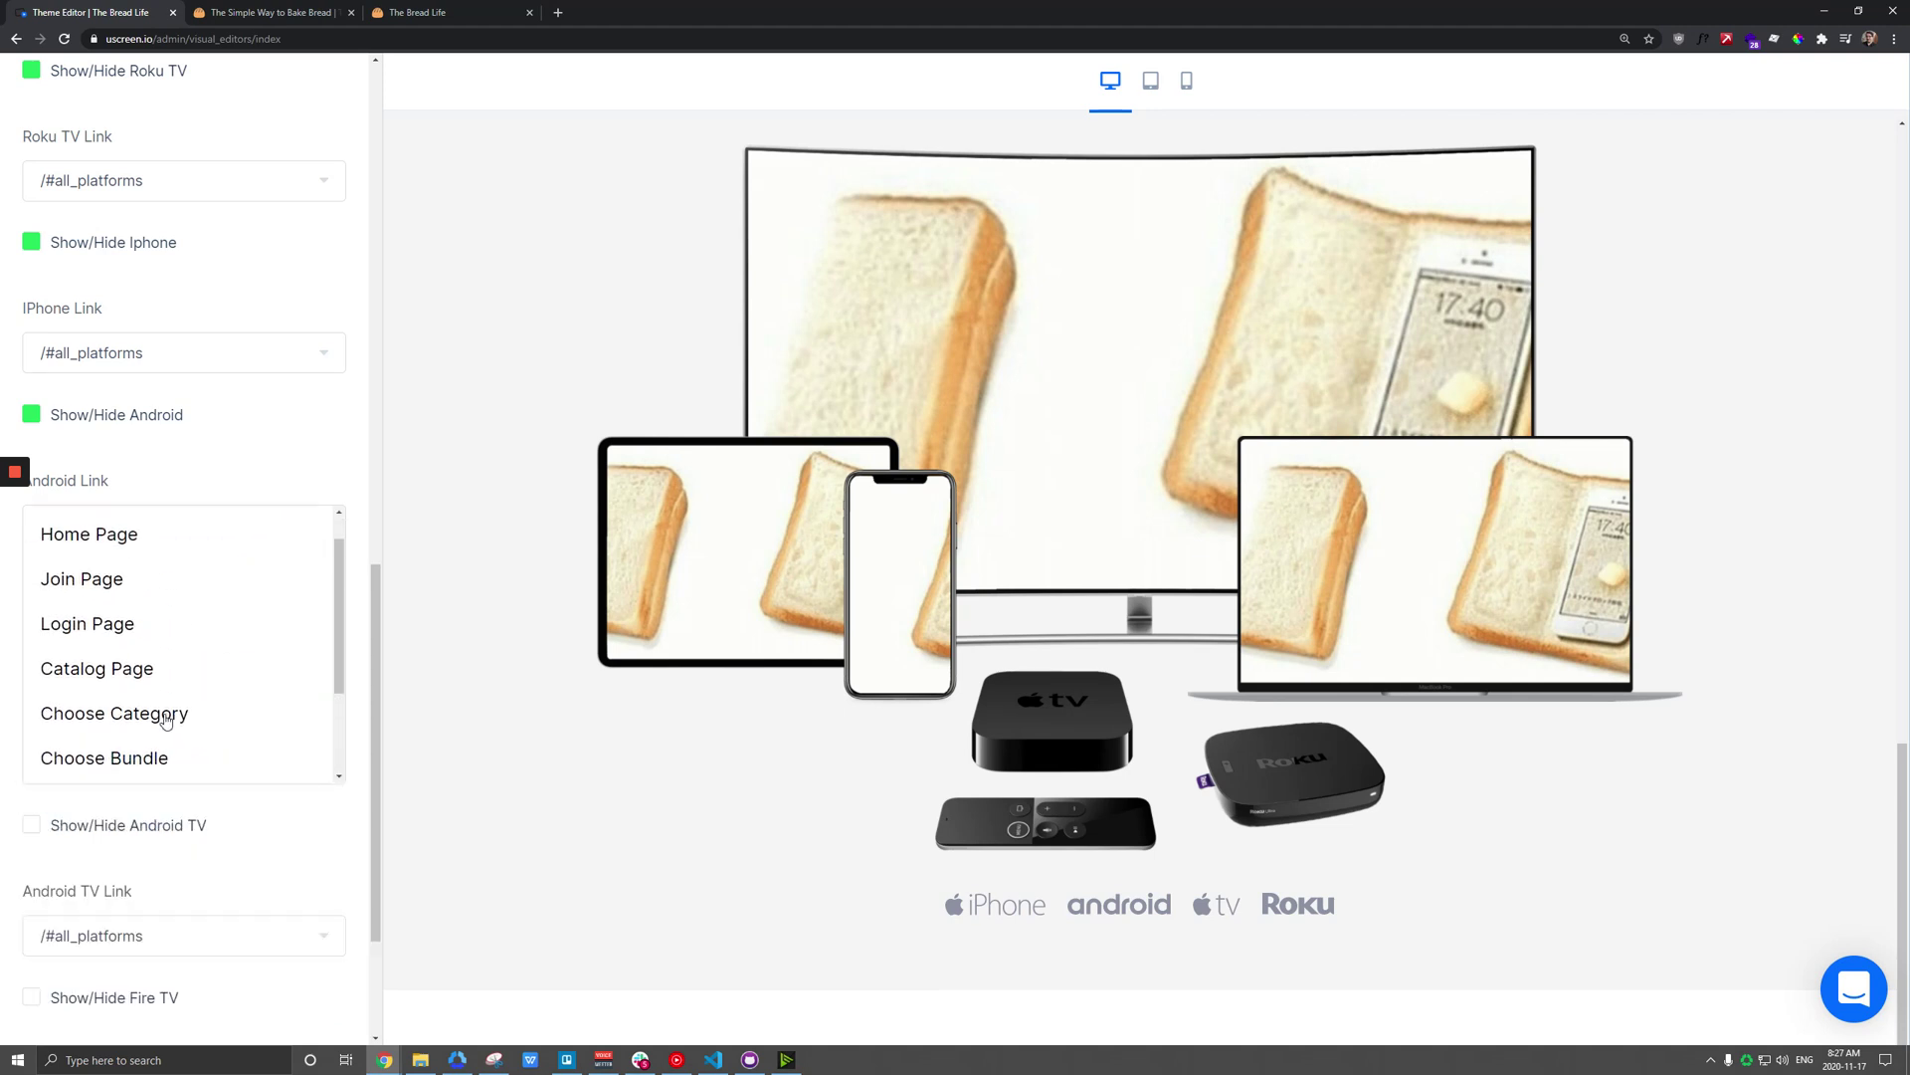
click(86, 539)
click(149, 537)
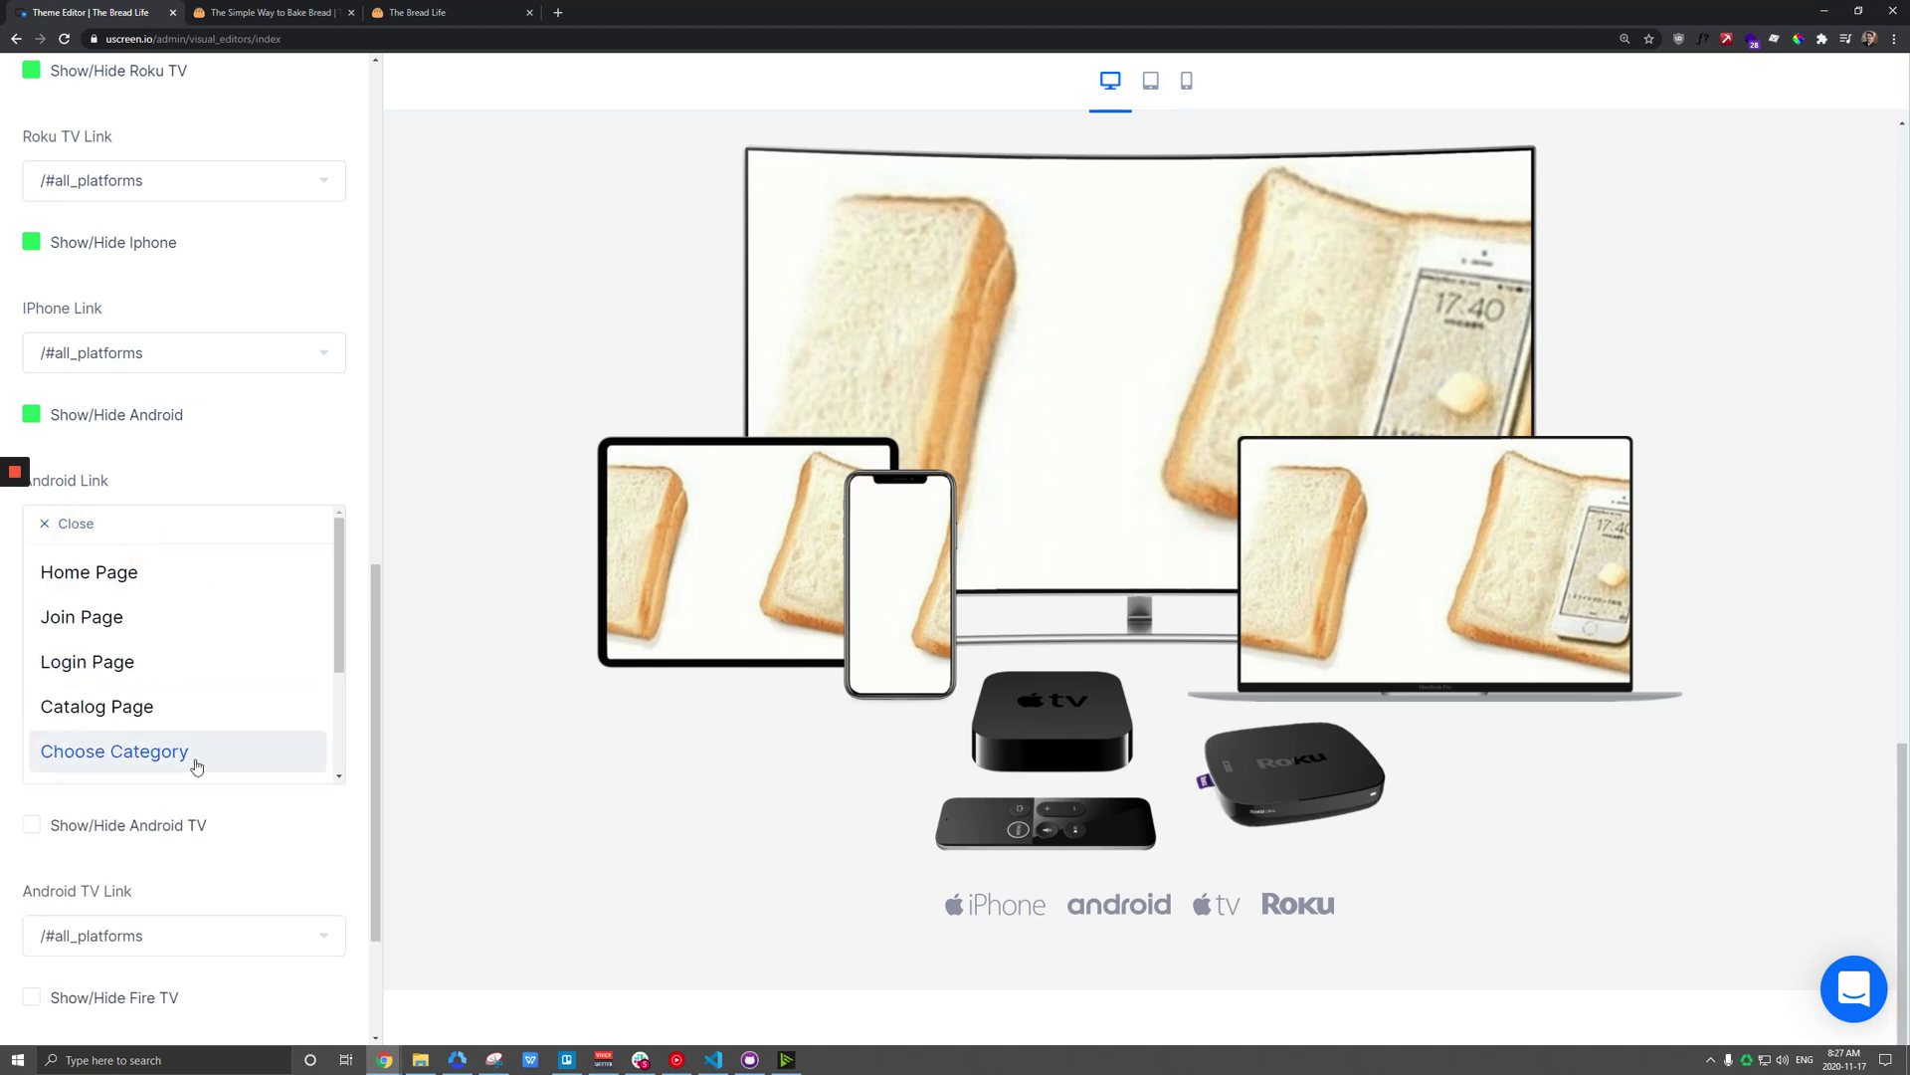
scroll(159, 732, down, 2)
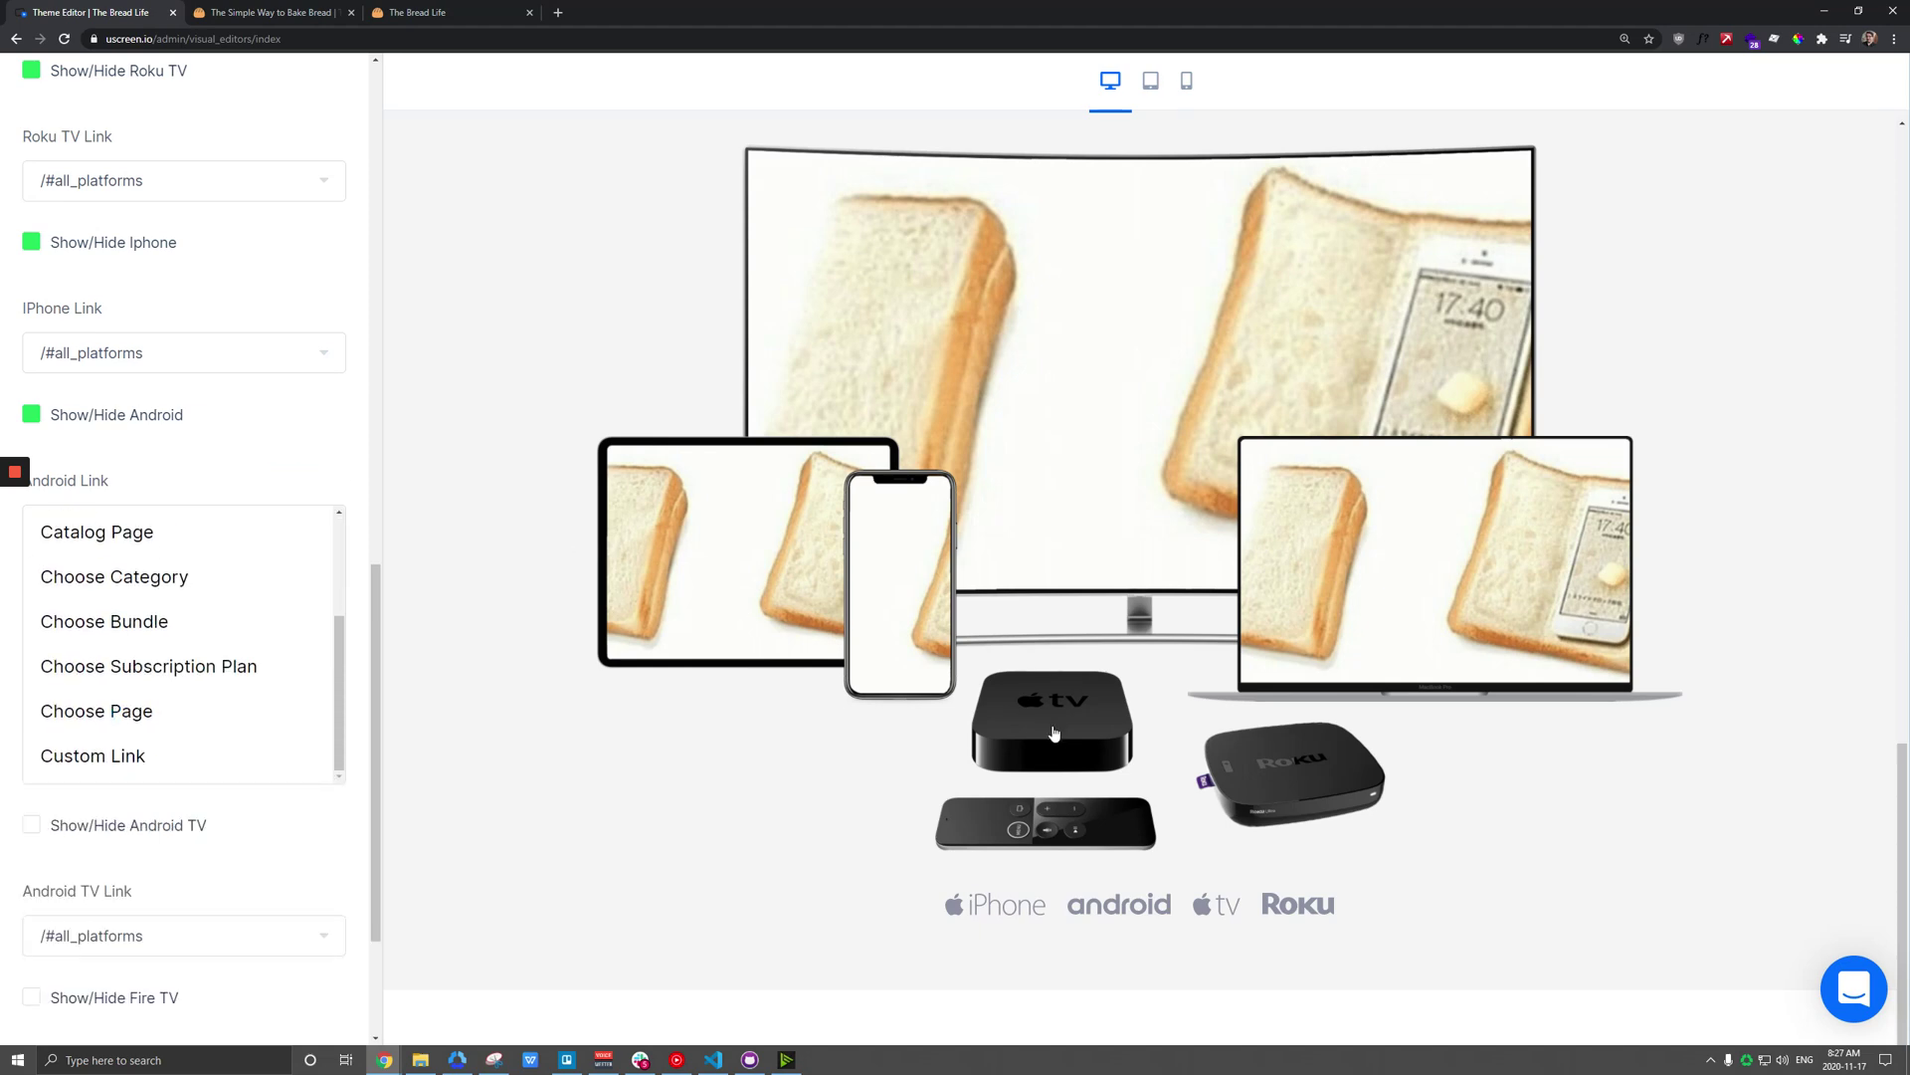
scroll(983, 761, down, 5)
scroll(983, 761, up, 5)
scroll(268, 235, up, 10)
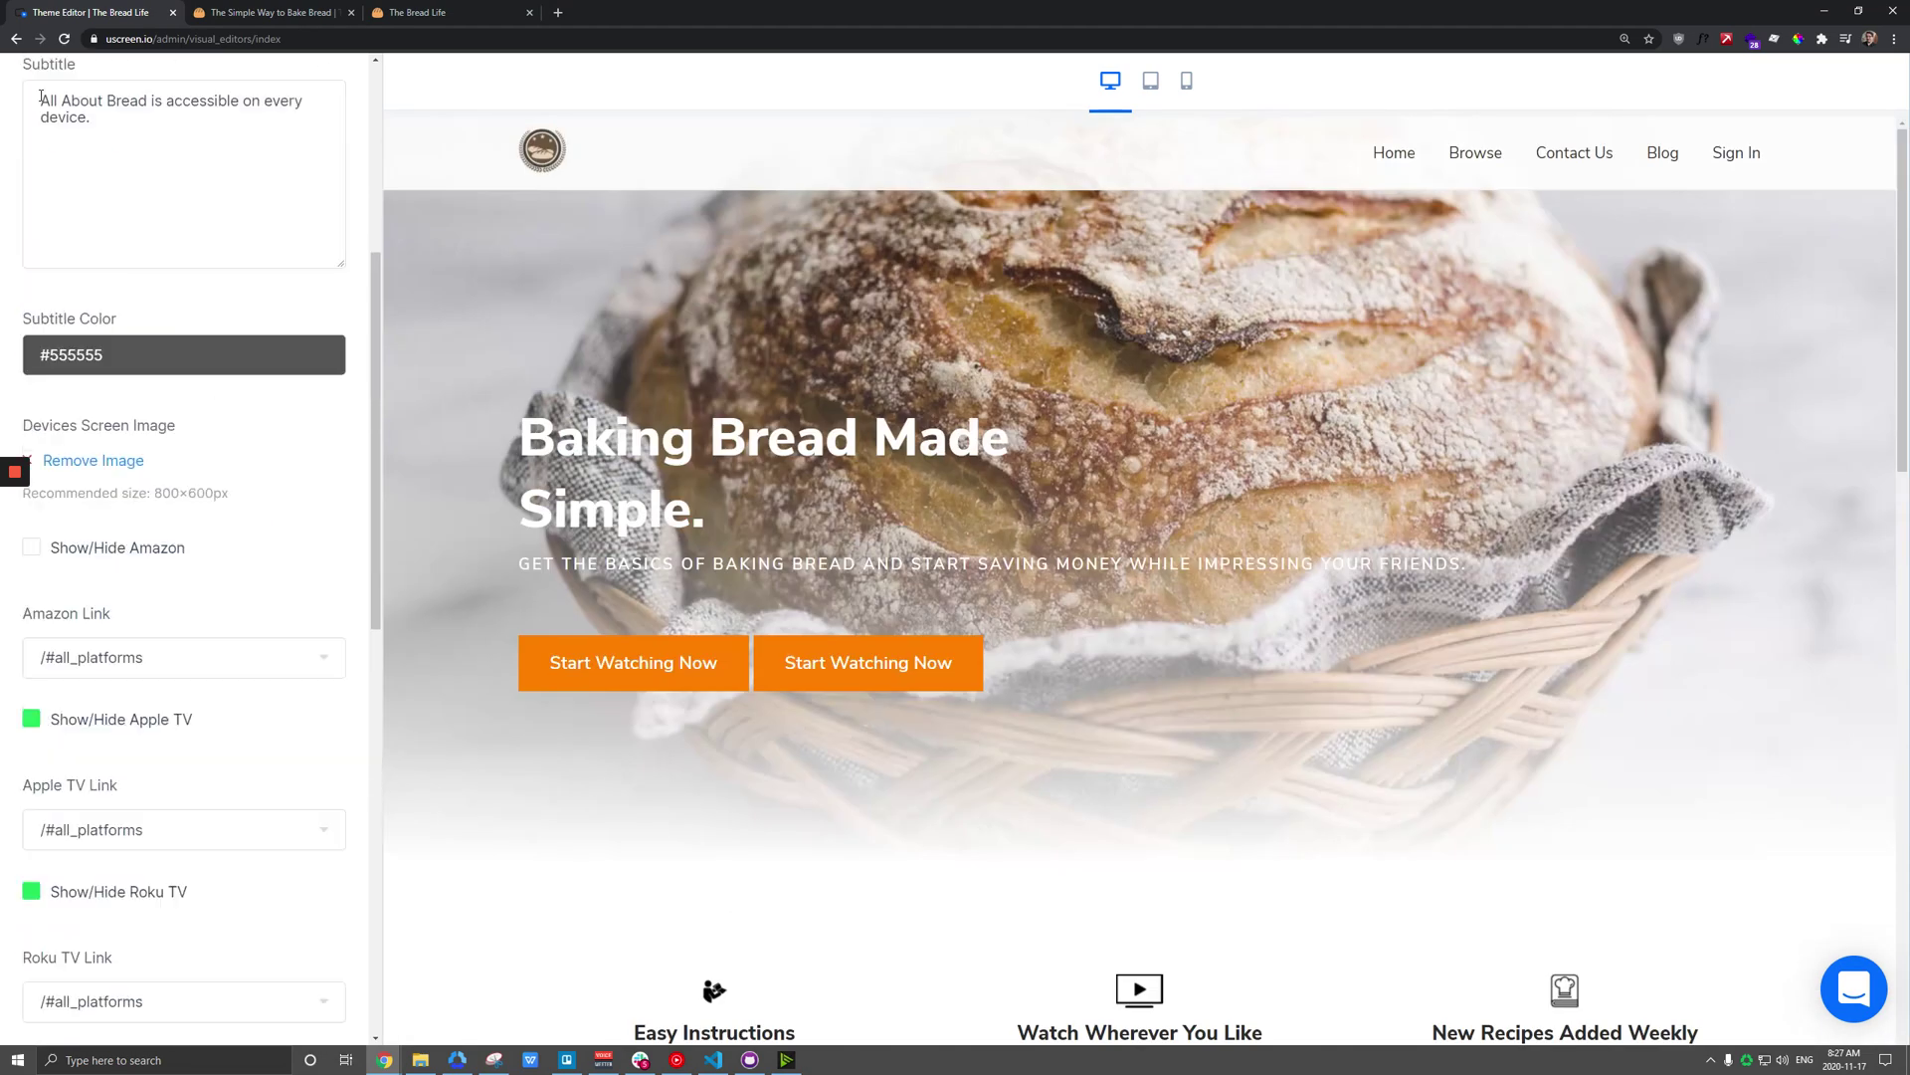
scroll(82, 191, up, 3)
click(27, 84)
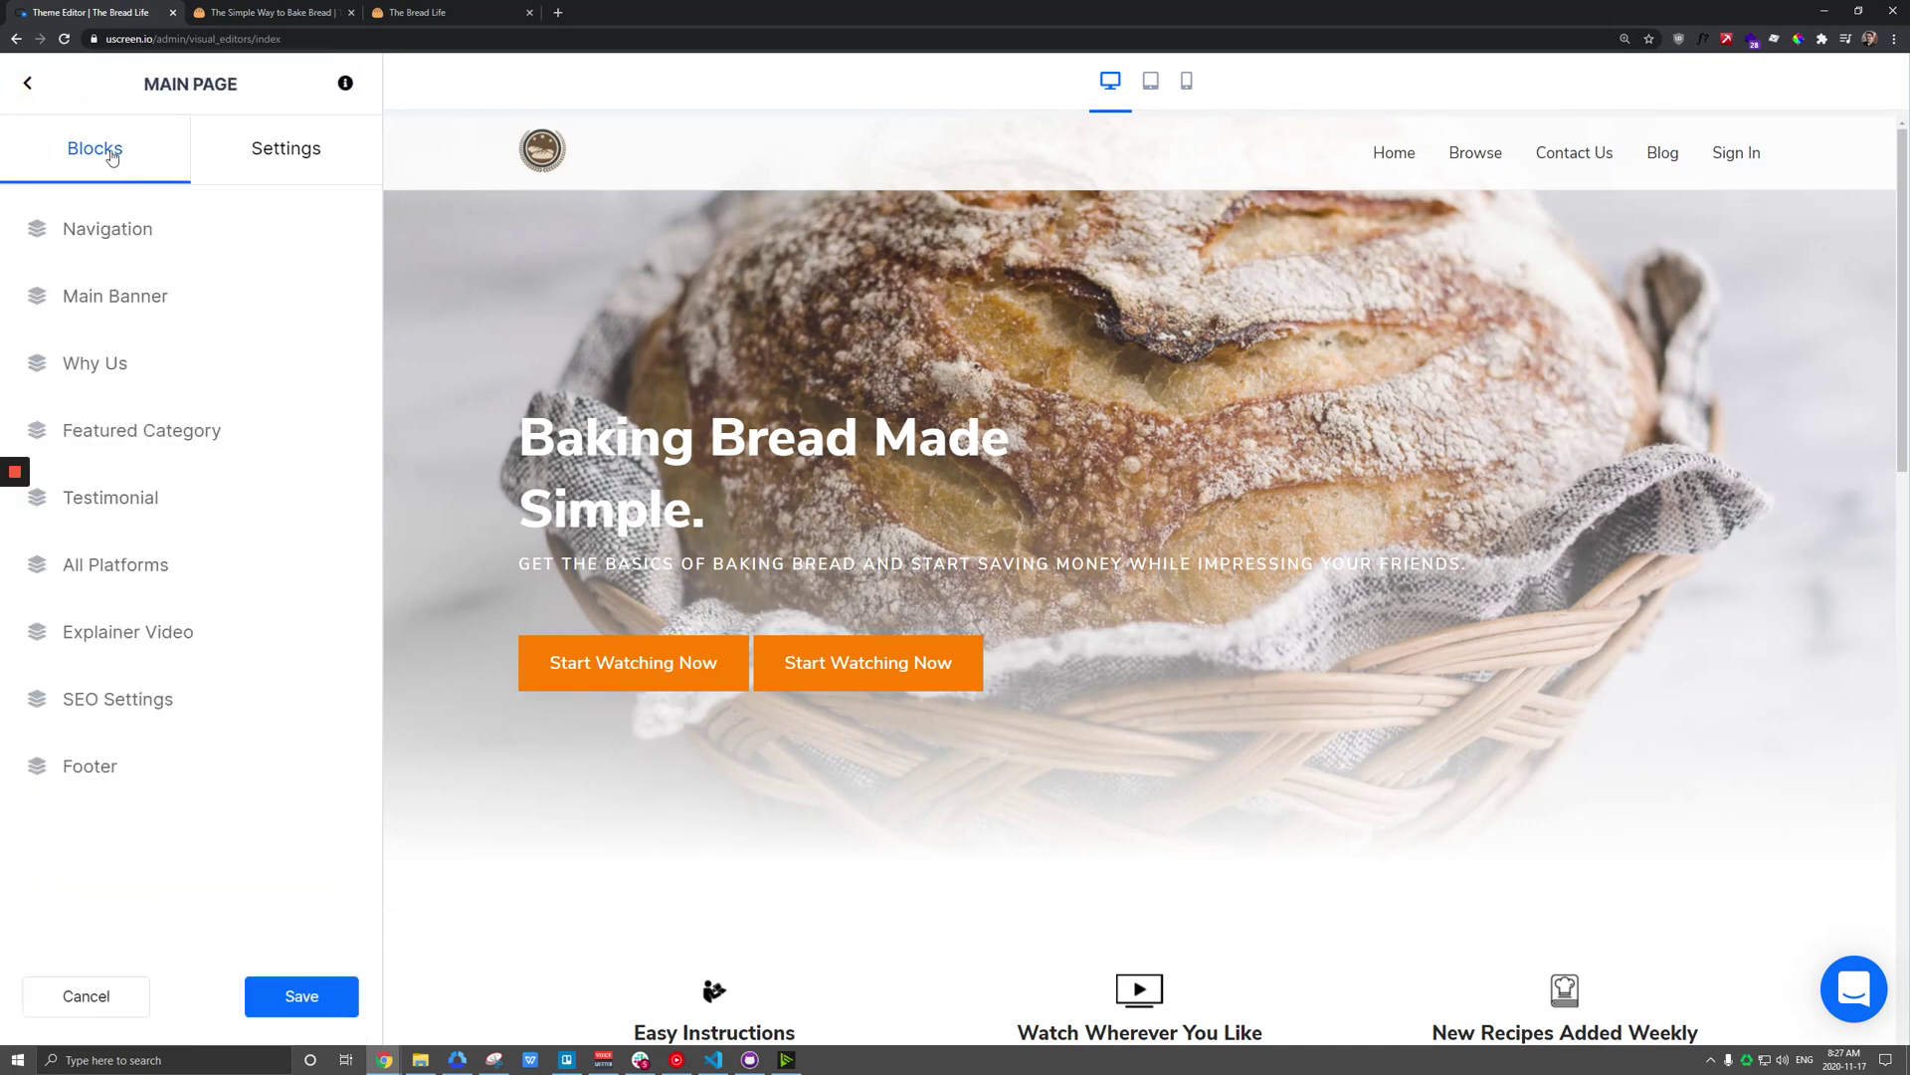
Step: Exit the home page theme editor, confirming Leave in the 'Leave site?' dialog
click(36, 86)
click(36, 86)
click(1030, 122)
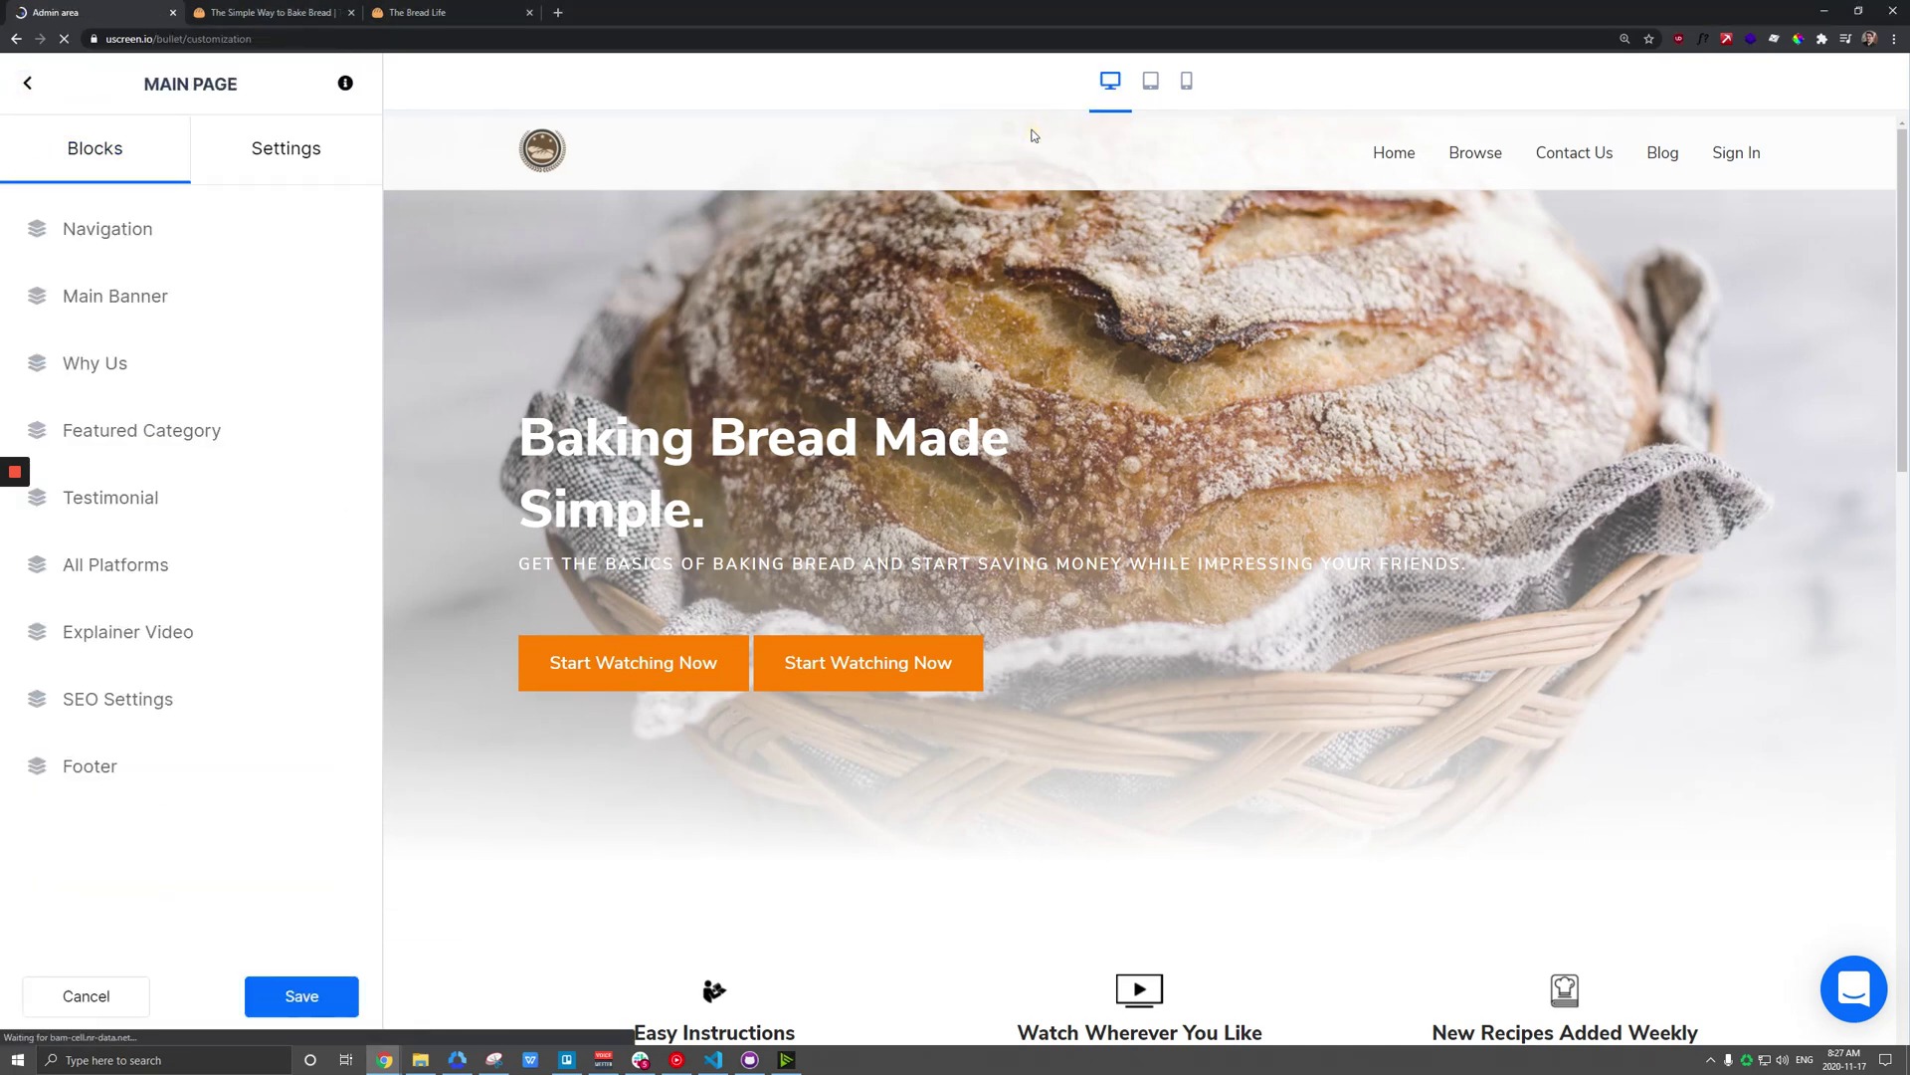